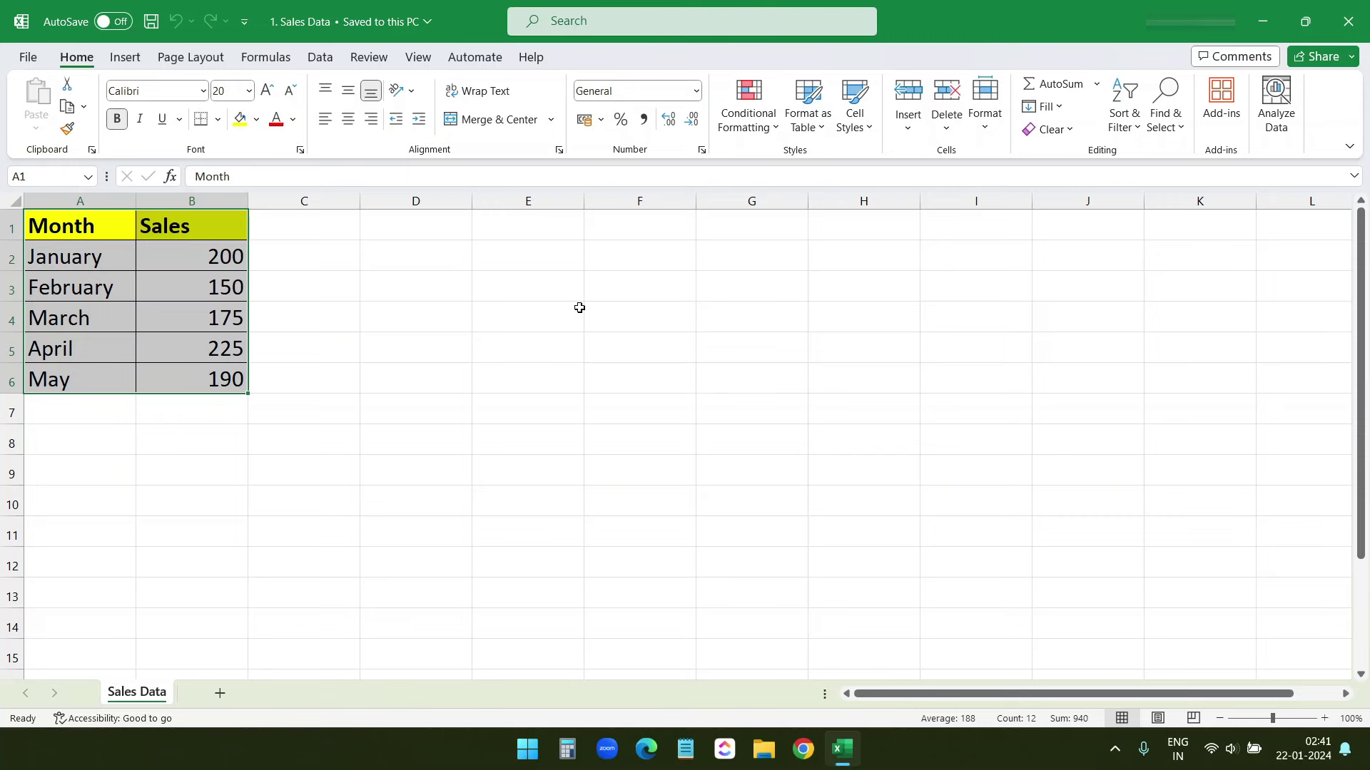
Enter a SUM formula in B7 that totals the sales in B2:B6.
{"action": "left_click", "coordinate": [218, 407]}
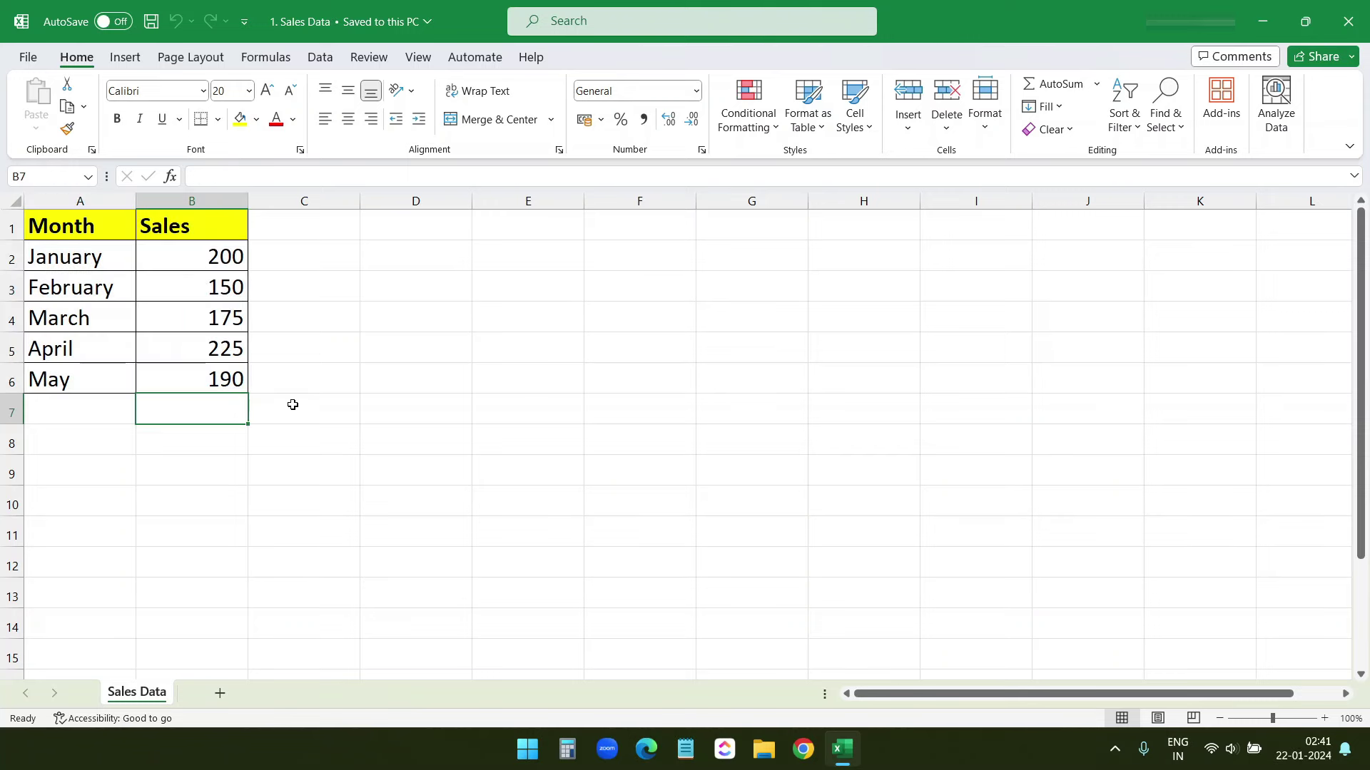
{"action": "type", "text": "=su"}
{"action": "key", "text": "Tab"}
{"action": "left_click_drag", "start_coordinate": [225, 257], "coordinate": [227, 378]}
{"action": "key", "text": "Return"}
{"action": "key", "text": "Up"}
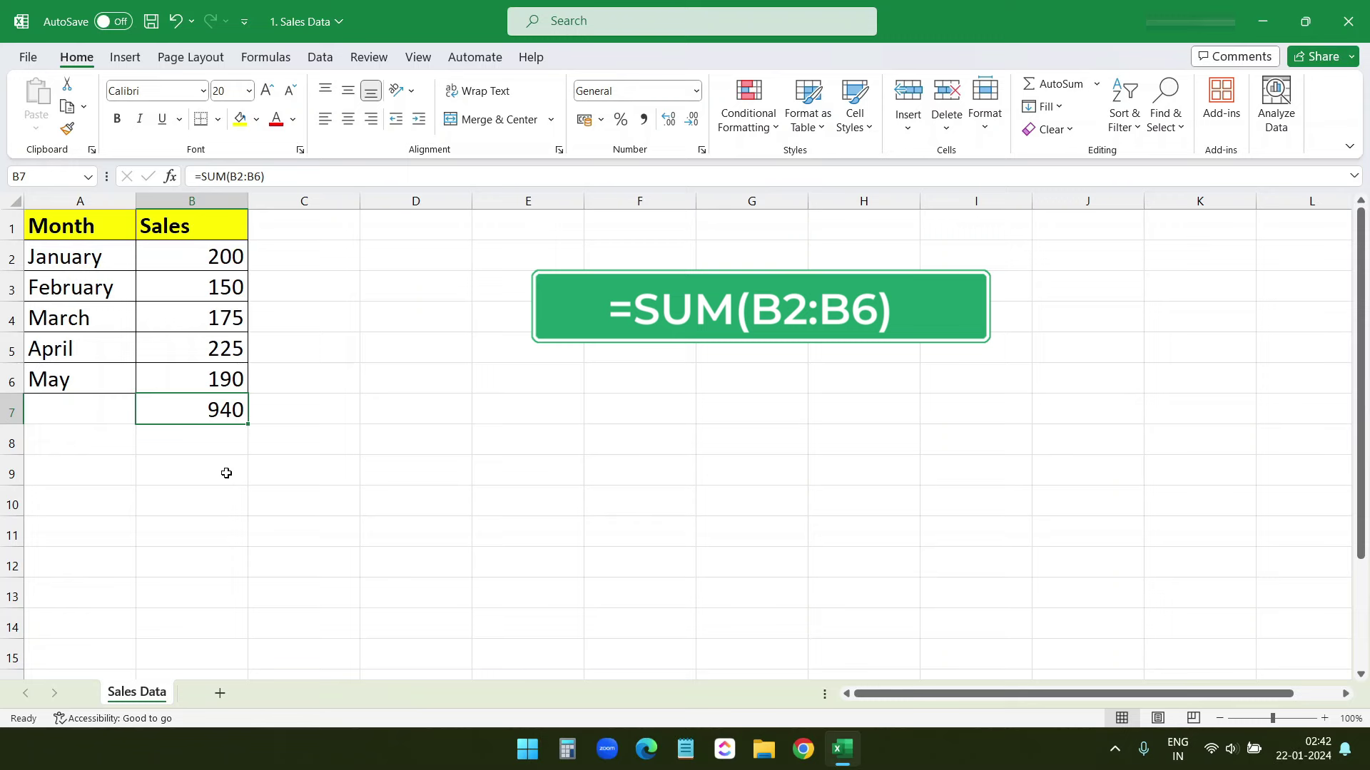
Inspect the sum in B7 by displaying the sheet's formulas, and switch back to showing values.
{"action": "left_click", "coordinate": [221, 258]}
{"action": "left_click", "coordinate": [223, 375]}
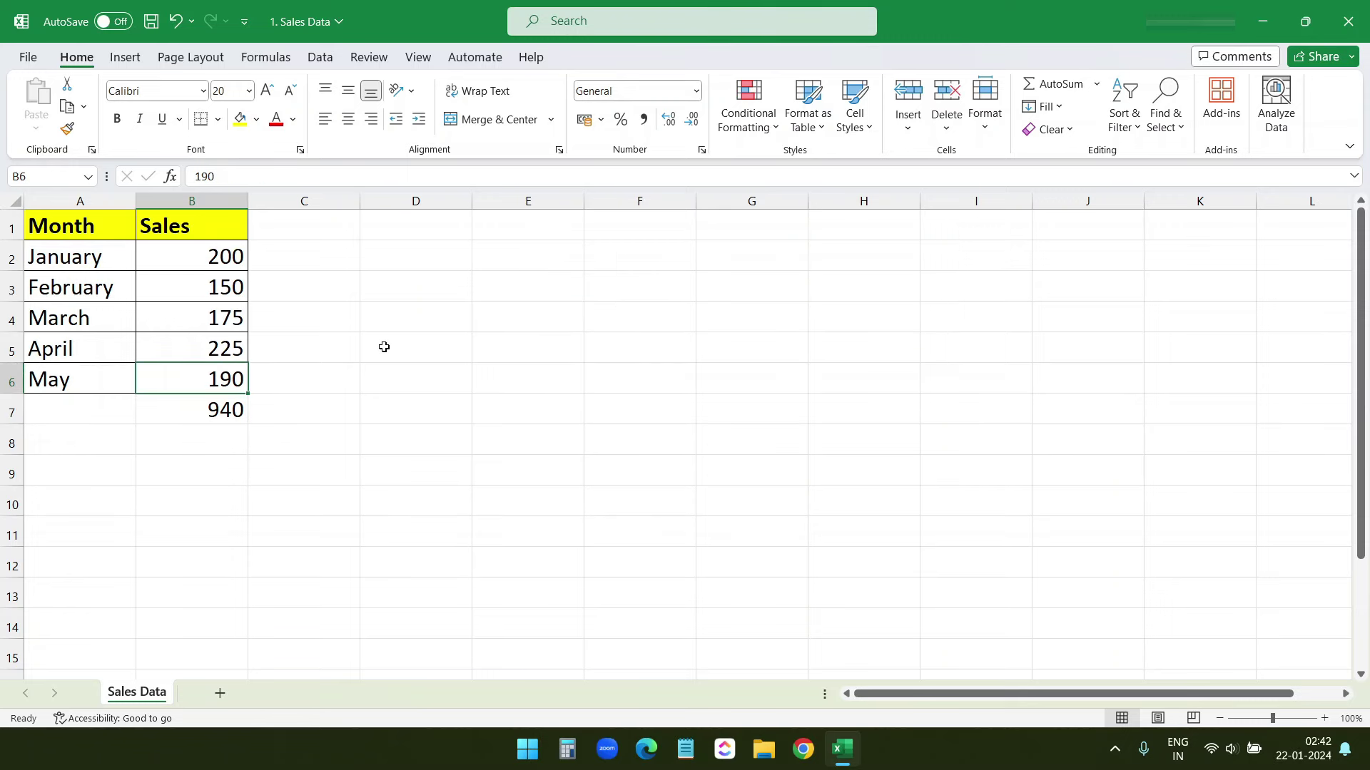
{"action": "left_click", "coordinate": [221, 406]}
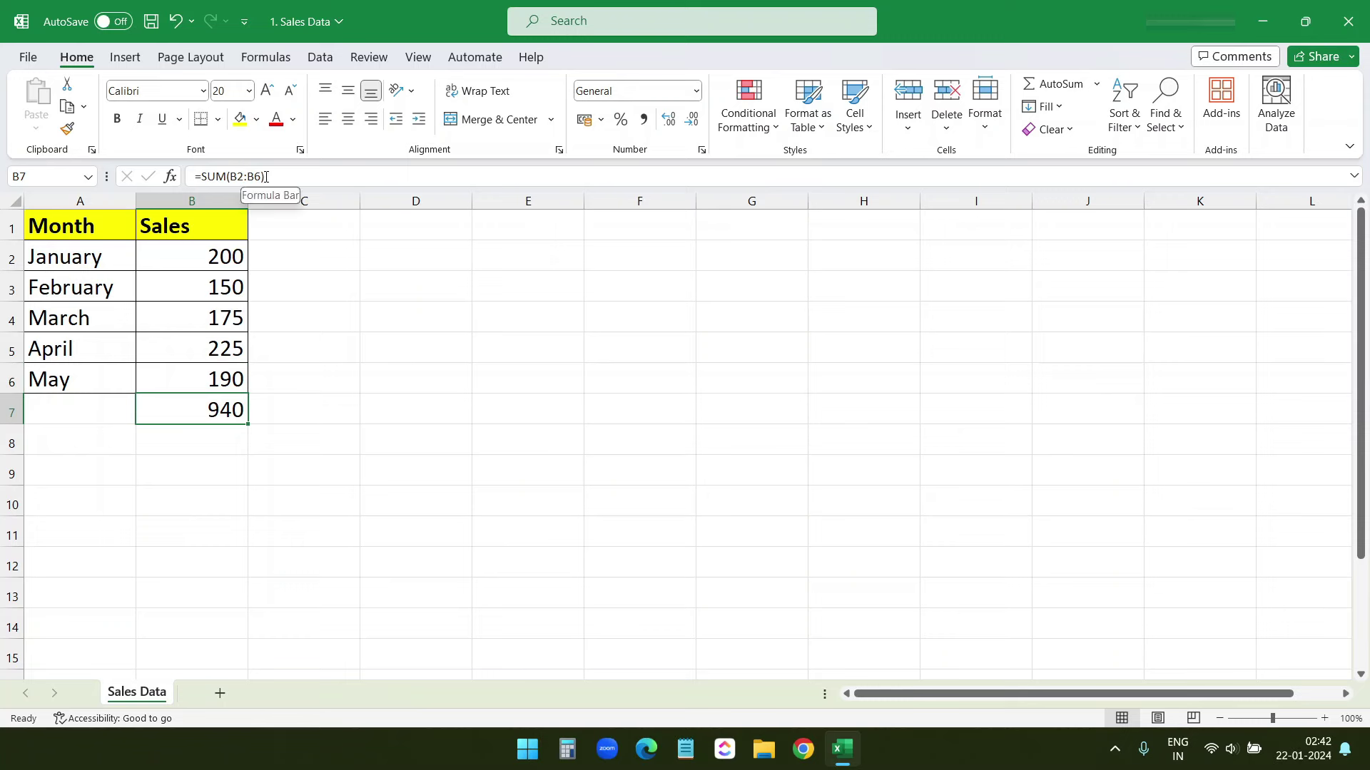
{"action": "left_click", "coordinate": [276, 406]}
{"action": "left_click", "coordinate": [224, 408]}
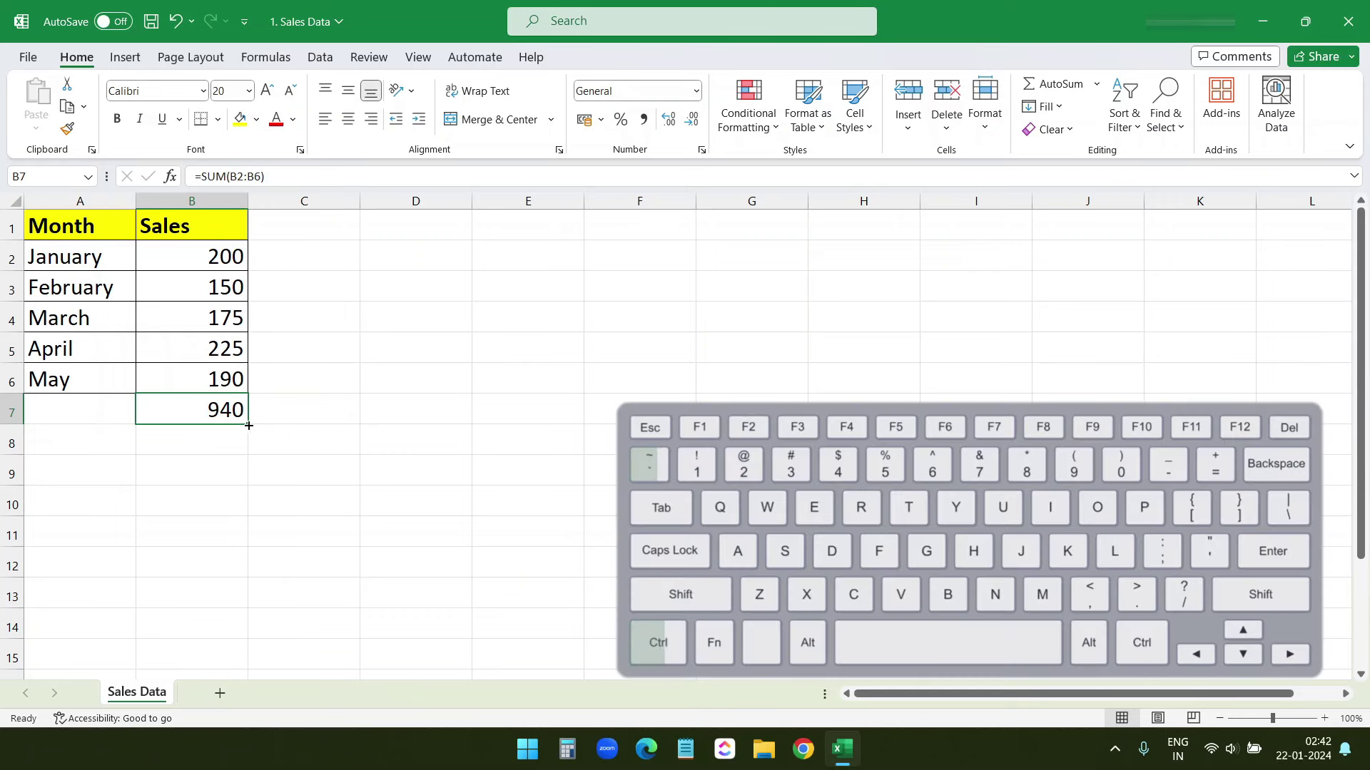
{"action": "key", "text": "ctrl+grave"}
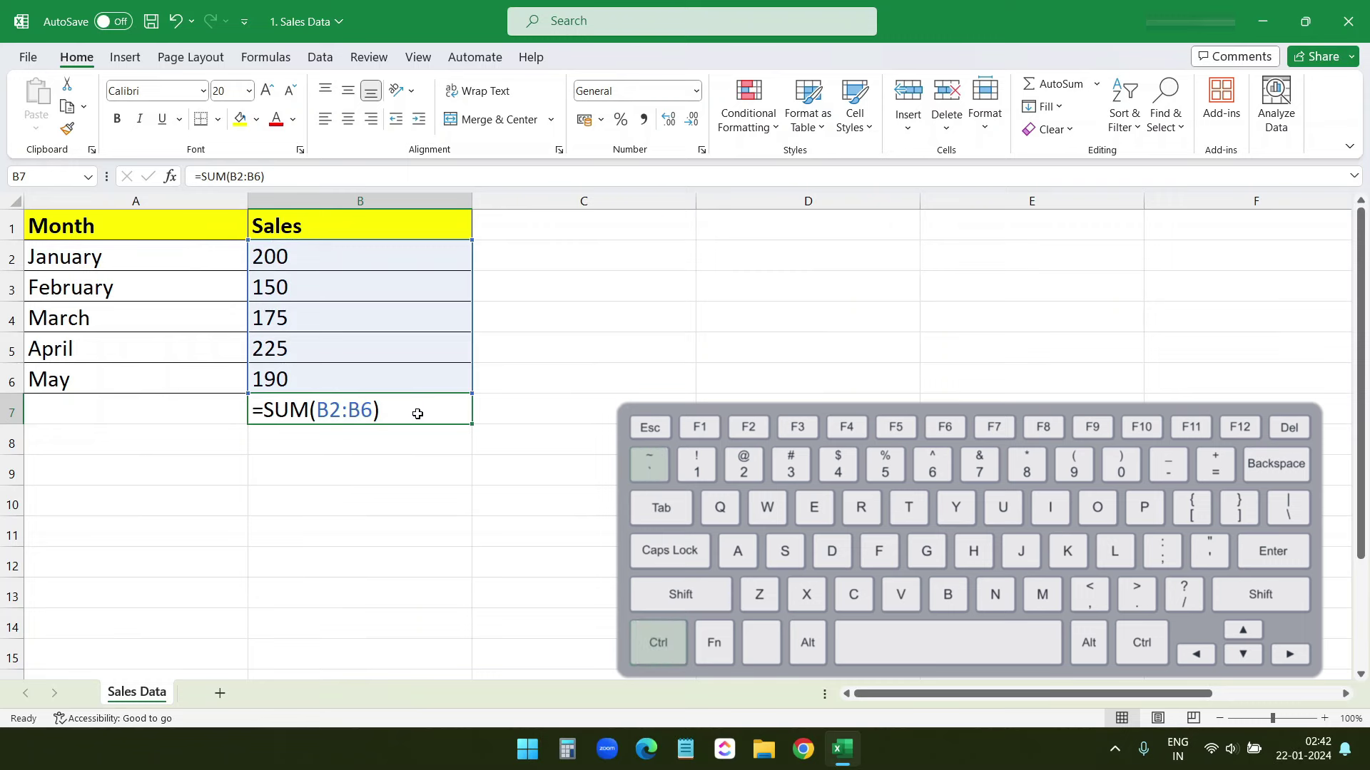
{"action": "key", "text": "ctrl+grave"}
Enter an AVERAGE formula in B8 for the sales in B2:B6.
{"action": "left_click", "coordinate": [219, 443]}
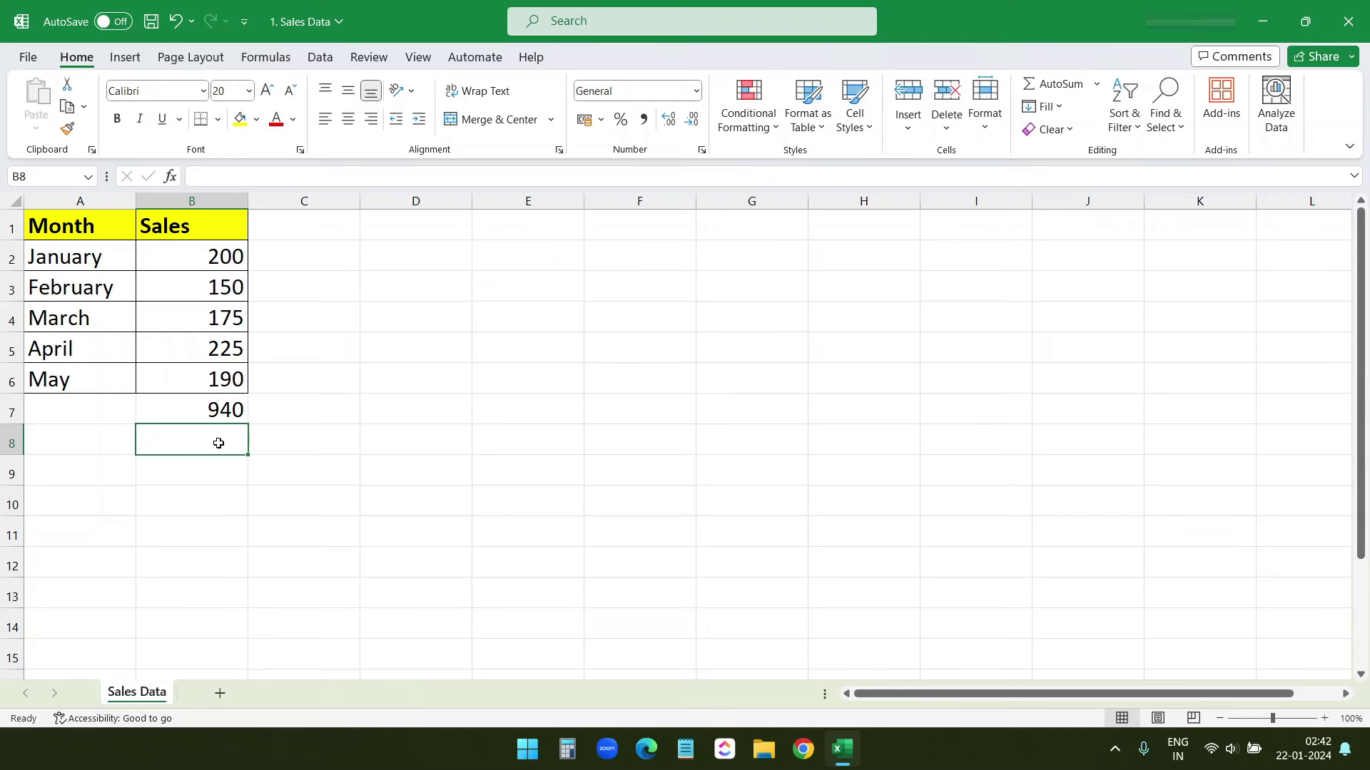
{"action": "type", "text": "=av"}
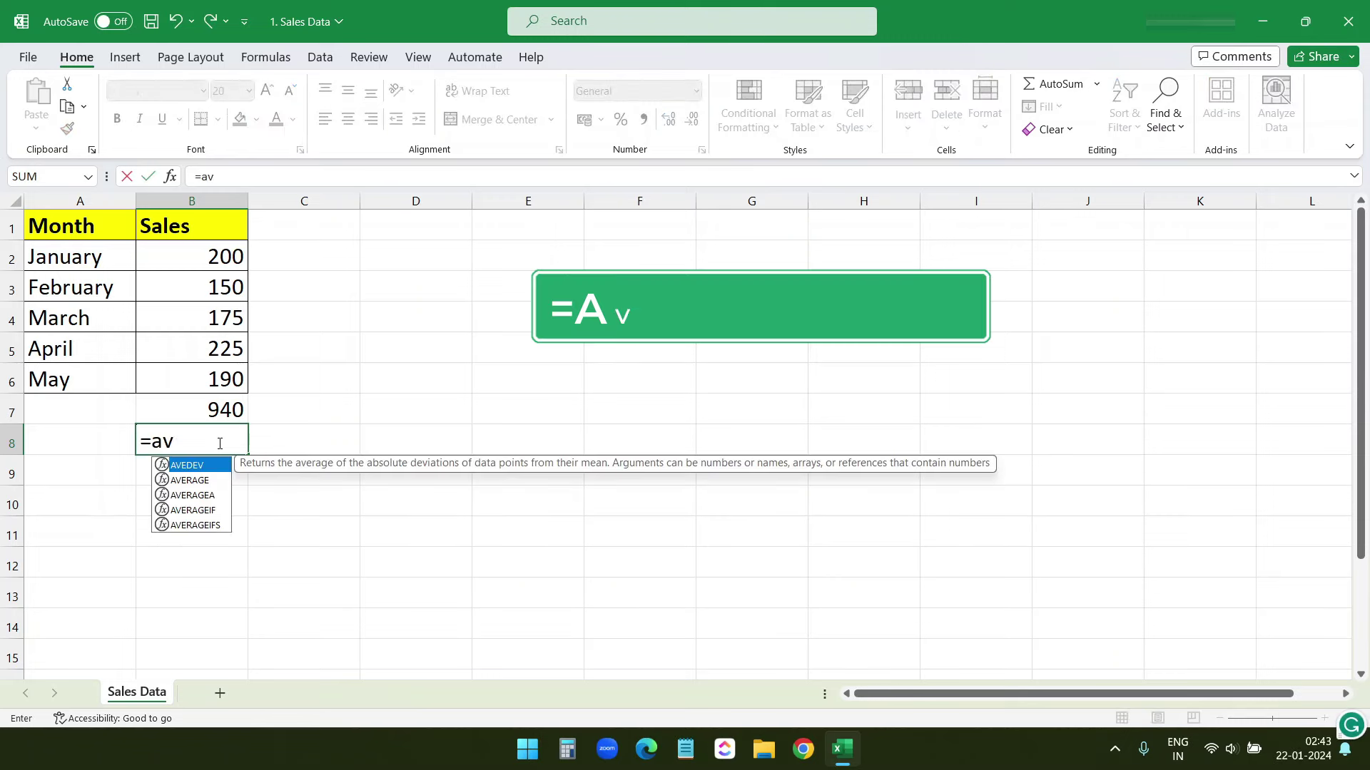
{"action": "type", "text": "erage"}
{"action": "key", "text": "Tab"}
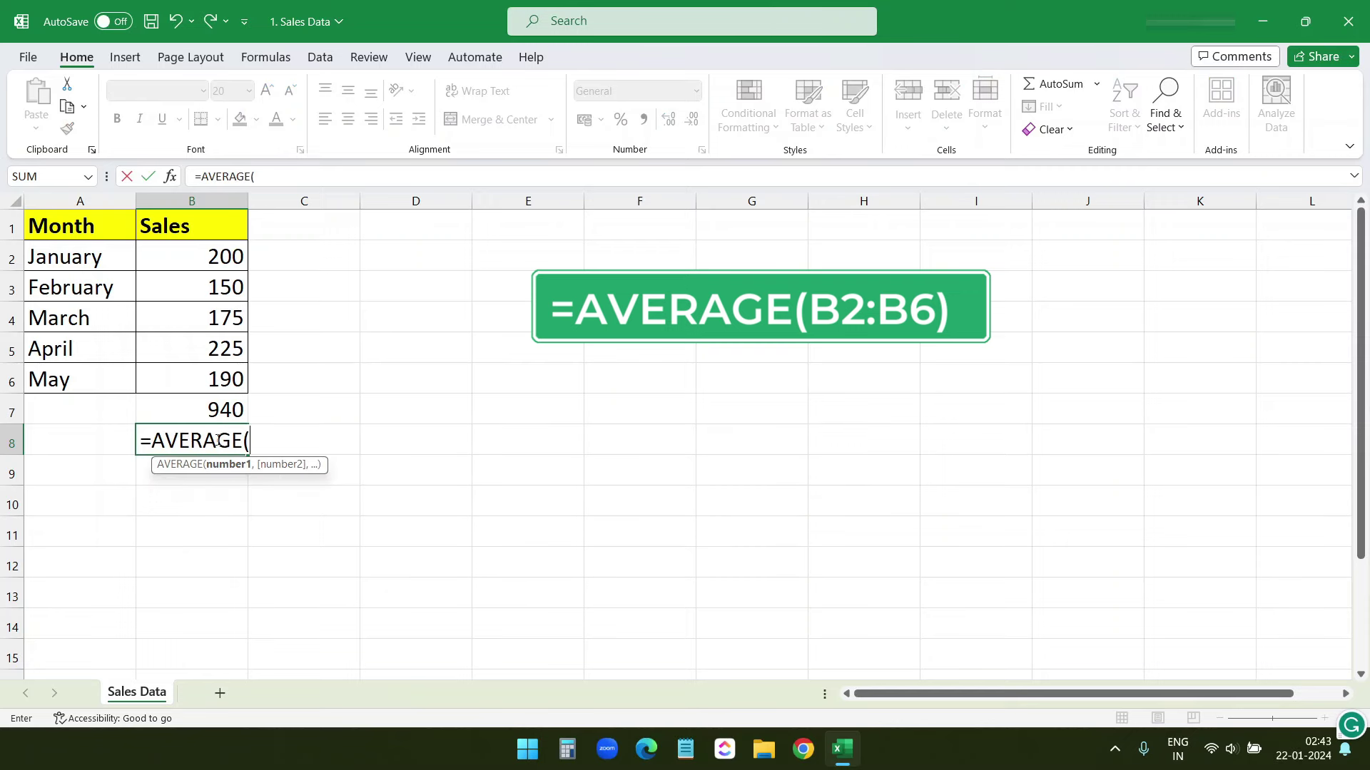
{"action": "left_click_drag", "start_coordinate": [223, 256], "coordinate": [224, 379]}
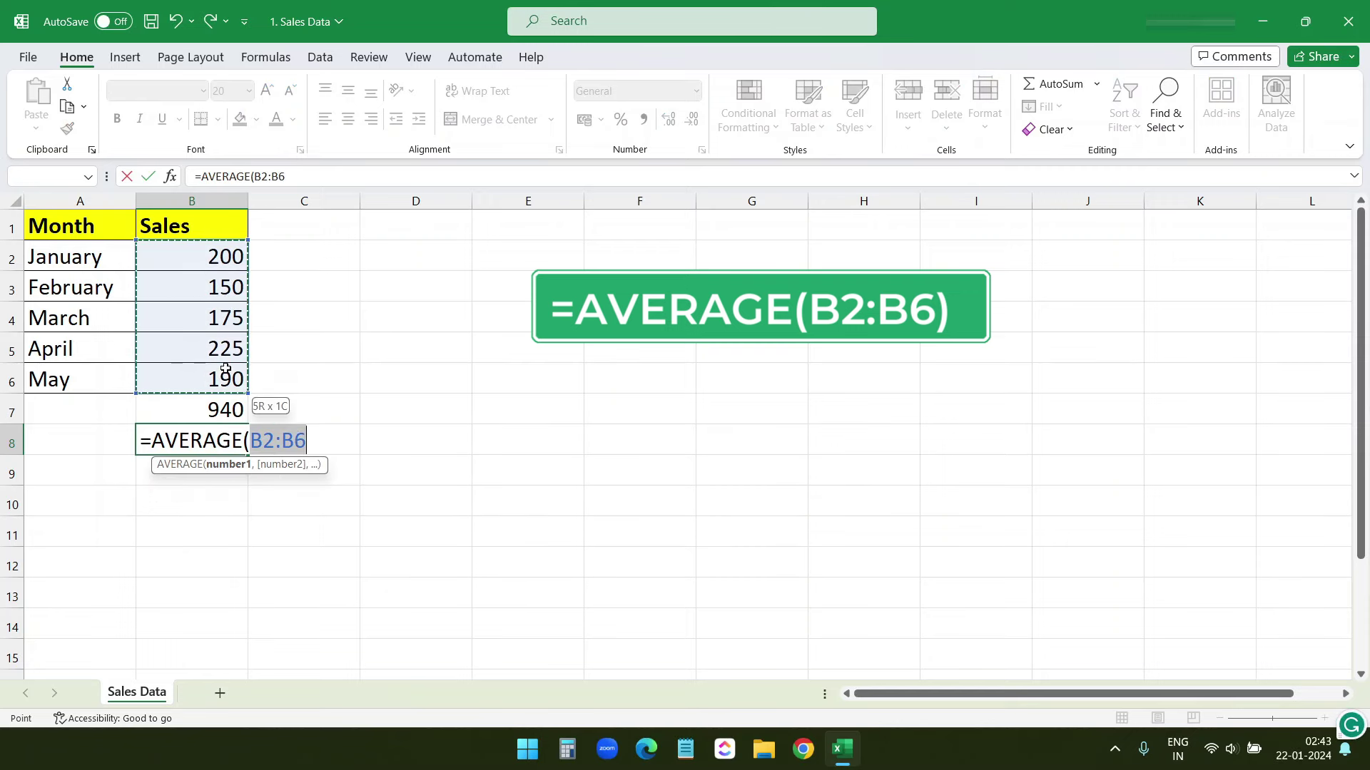
{"action": "key", "text": "Return"}
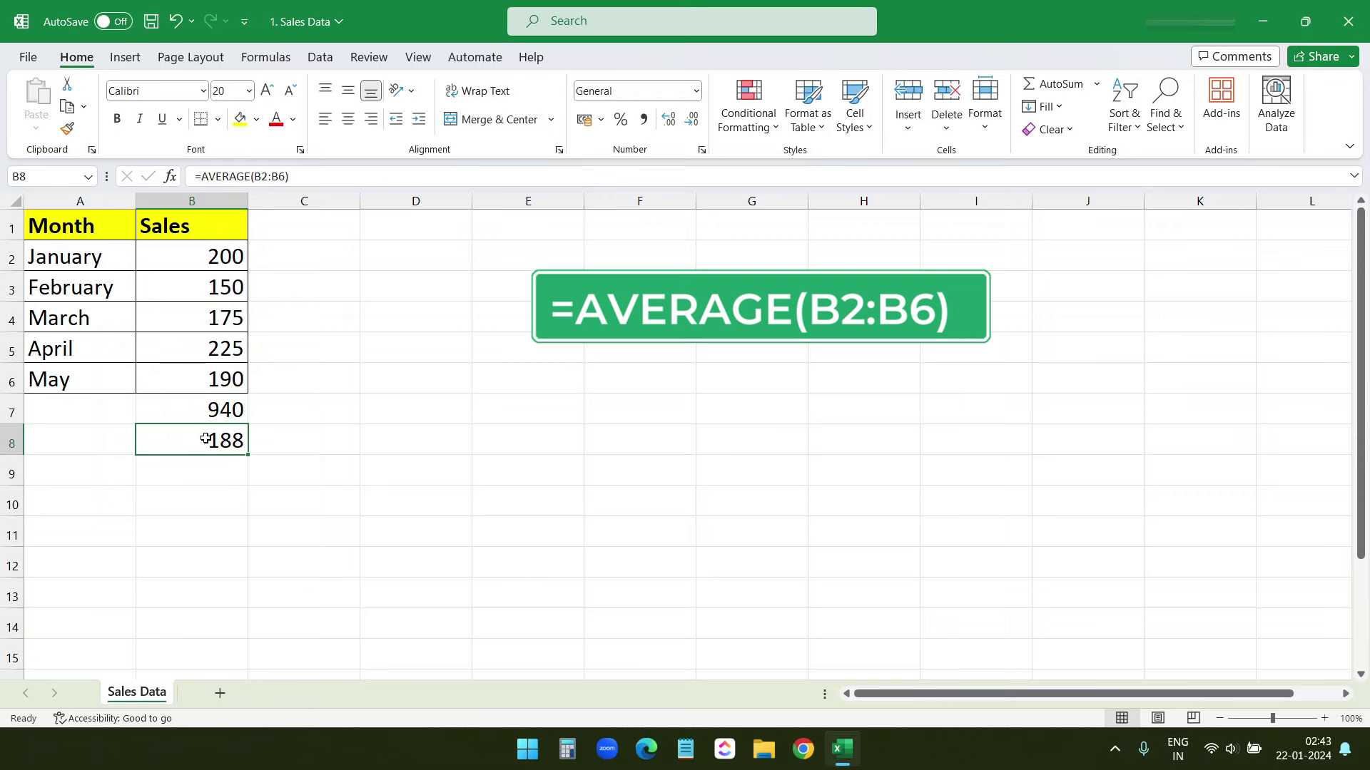
Enter a MAX formula in B9 for the sales in B2:B6 and check it against the April row.
{"action": "left_click", "coordinate": [176, 478]}
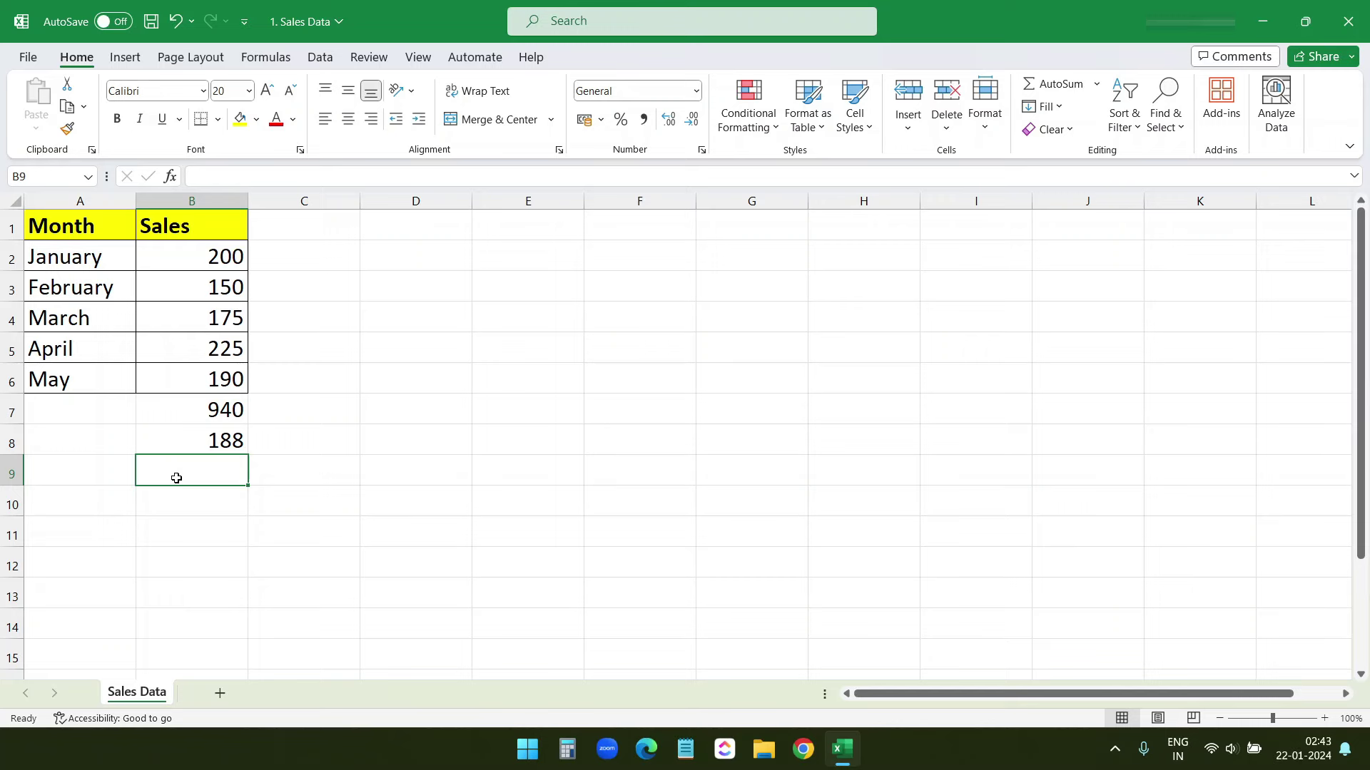
{"action": "type", "text": "=ma"}
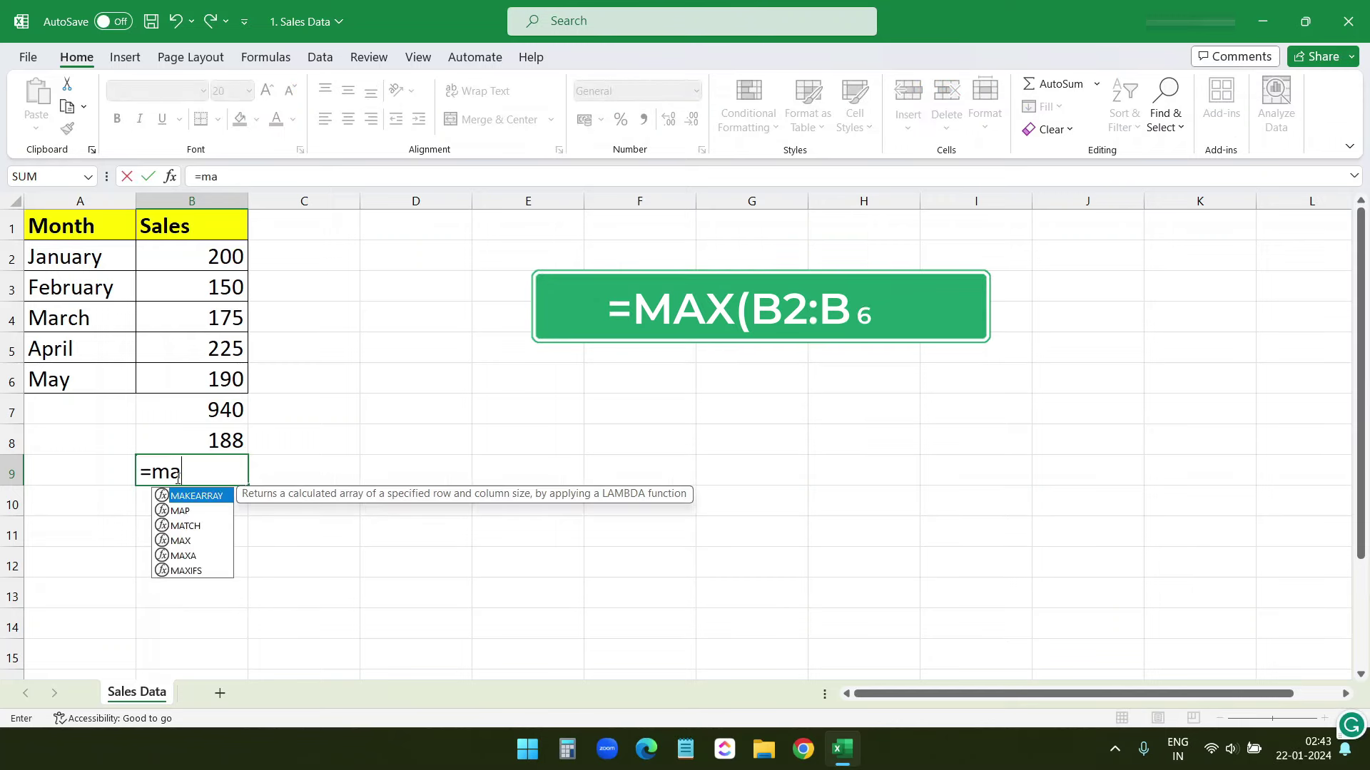
{"action": "type", "text": "x("}
{"action": "left_click_drag", "start_coordinate": [191, 257], "coordinate": [214, 381]}
{"action": "type", "text": ")"}
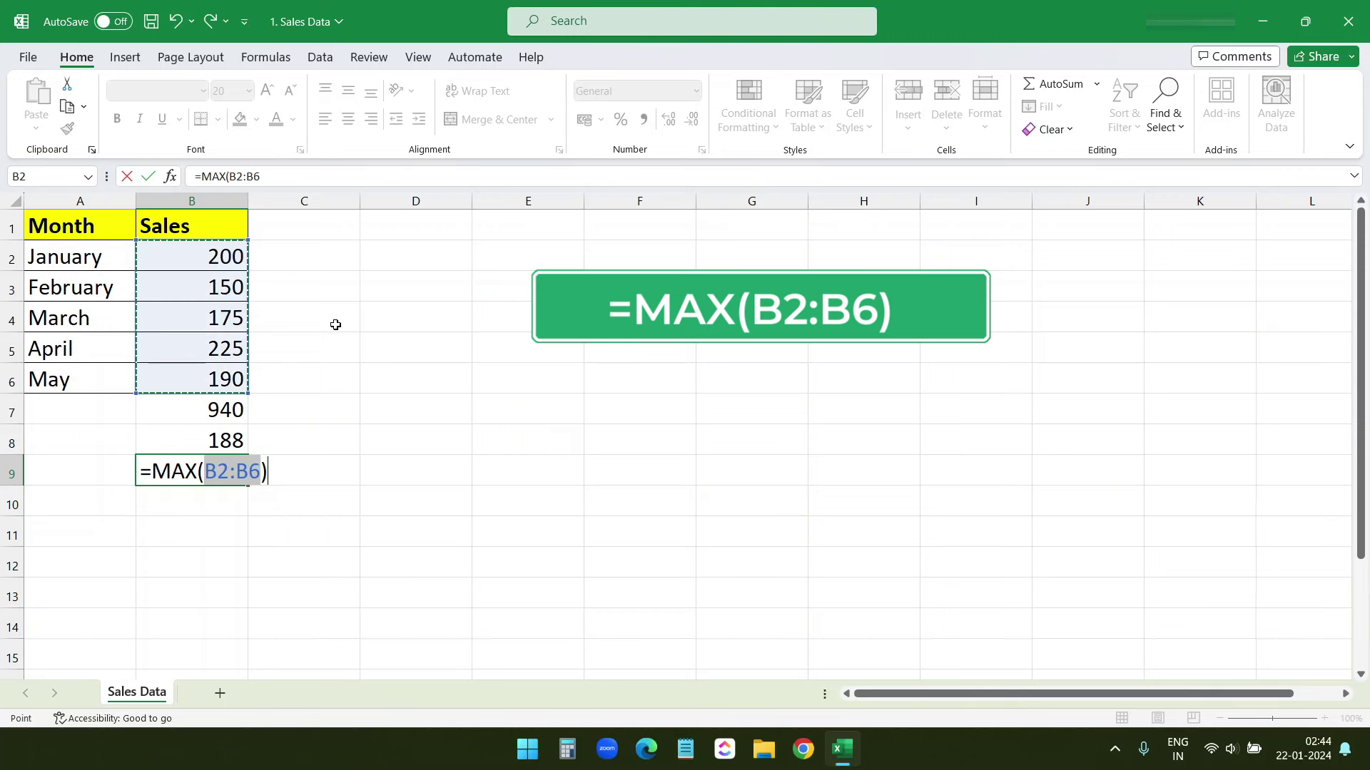
{"action": "key", "text": "Return"}
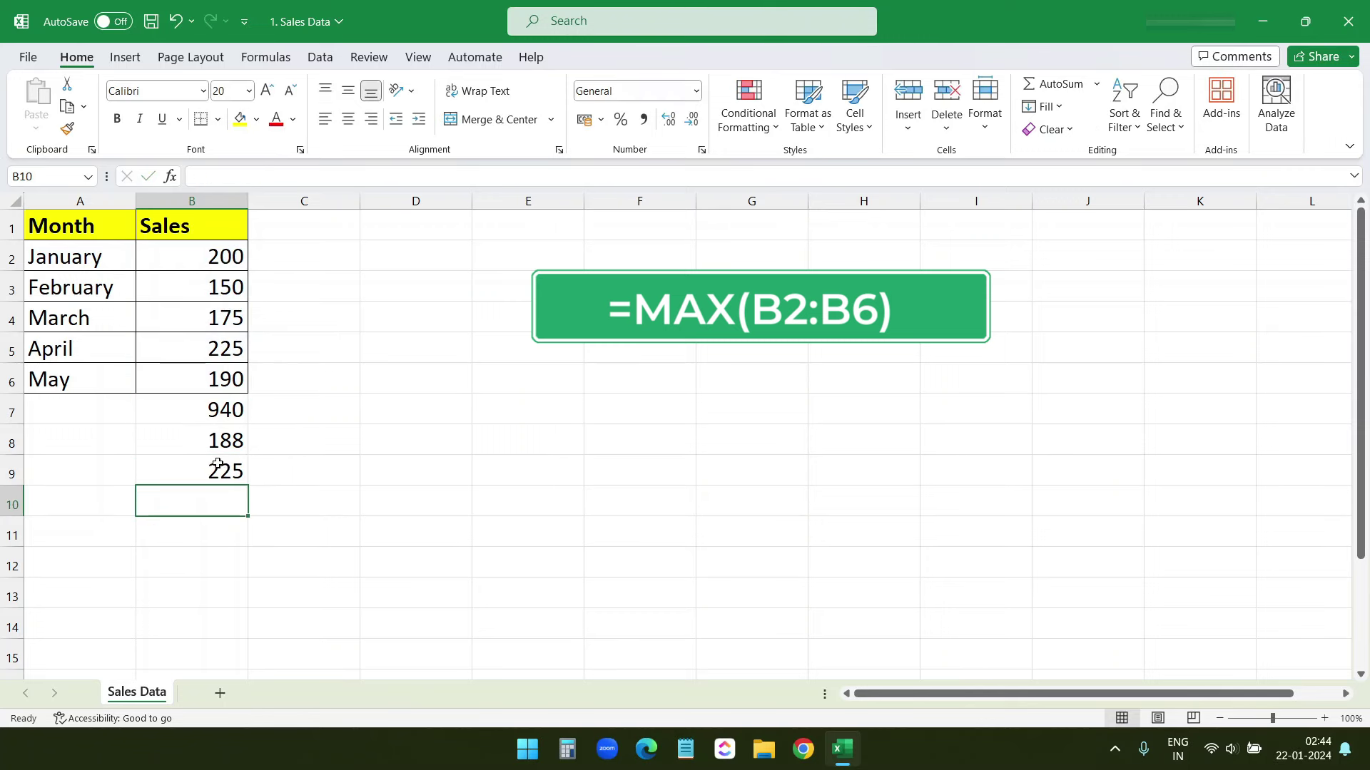
{"action": "left_click", "coordinate": [214, 462]}
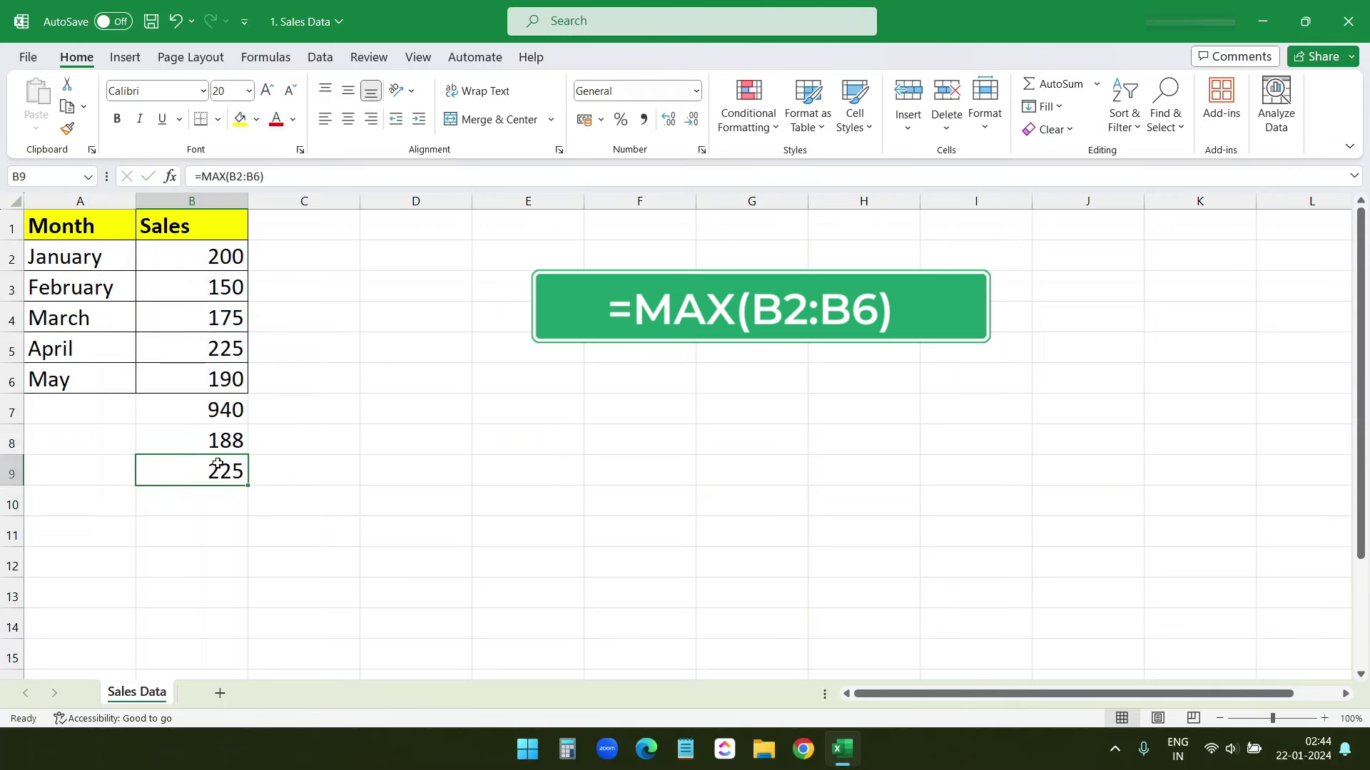
{"action": "left_click", "coordinate": [225, 356]}
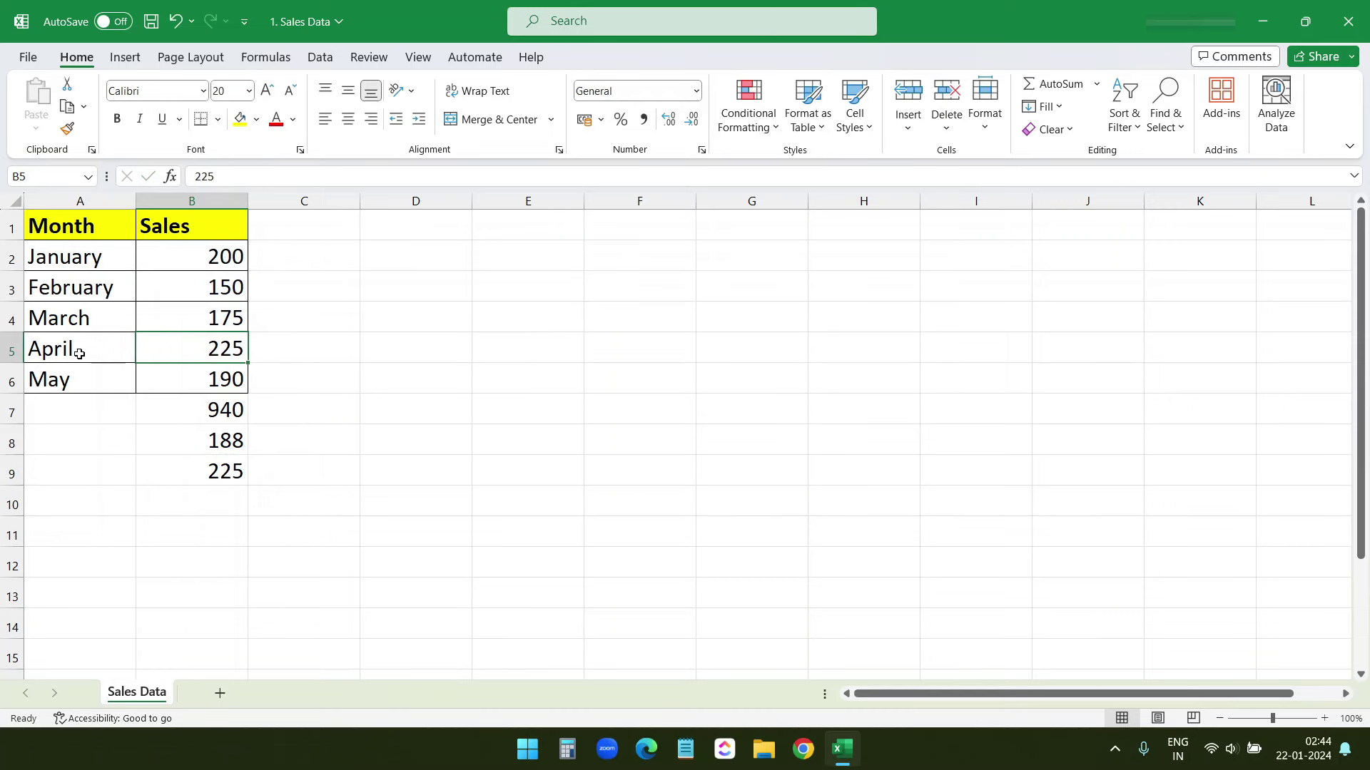
{"action": "left_click_drag", "start_coordinate": [83, 355], "coordinate": [190, 346]}
Label the summary rows in A7:A10 as Total, Average, Max and Min.
{"action": "left_click", "coordinate": [107, 410]}
{"action": "type", "text": "Total"}
{"action": "left_click", "coordinate": [98, 437]}
{"action": "type", "text": "Average"}
{"action": "key", "text": "Return"}
{"action": "type", "text": "Max"}
{"action": "key", "text": "Return"}
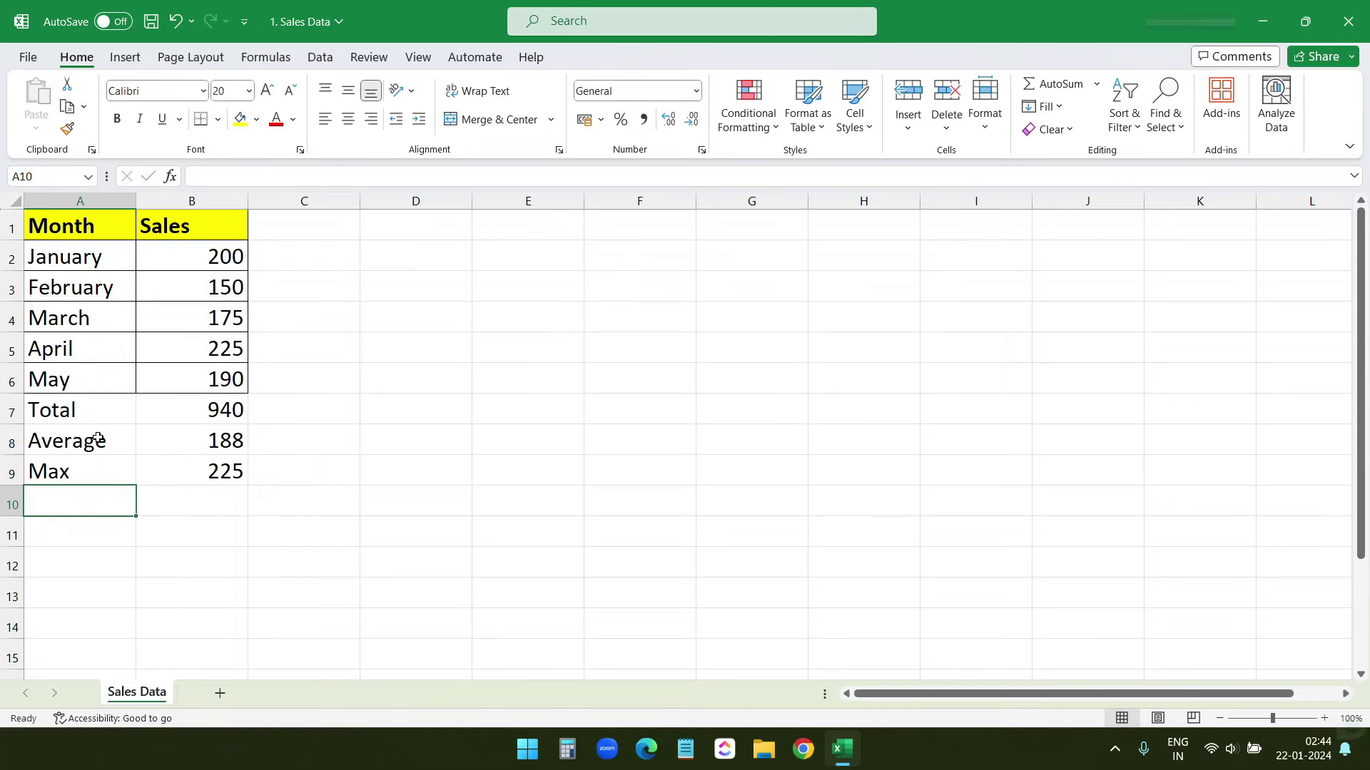
{"action": "type", "text": "Min"}
Enter a MIN formula in B10 for the sales in B2:B6.
{"action": "left_click", "coordinate": [182, 506]}
{"action": "type", "text": "=min"}
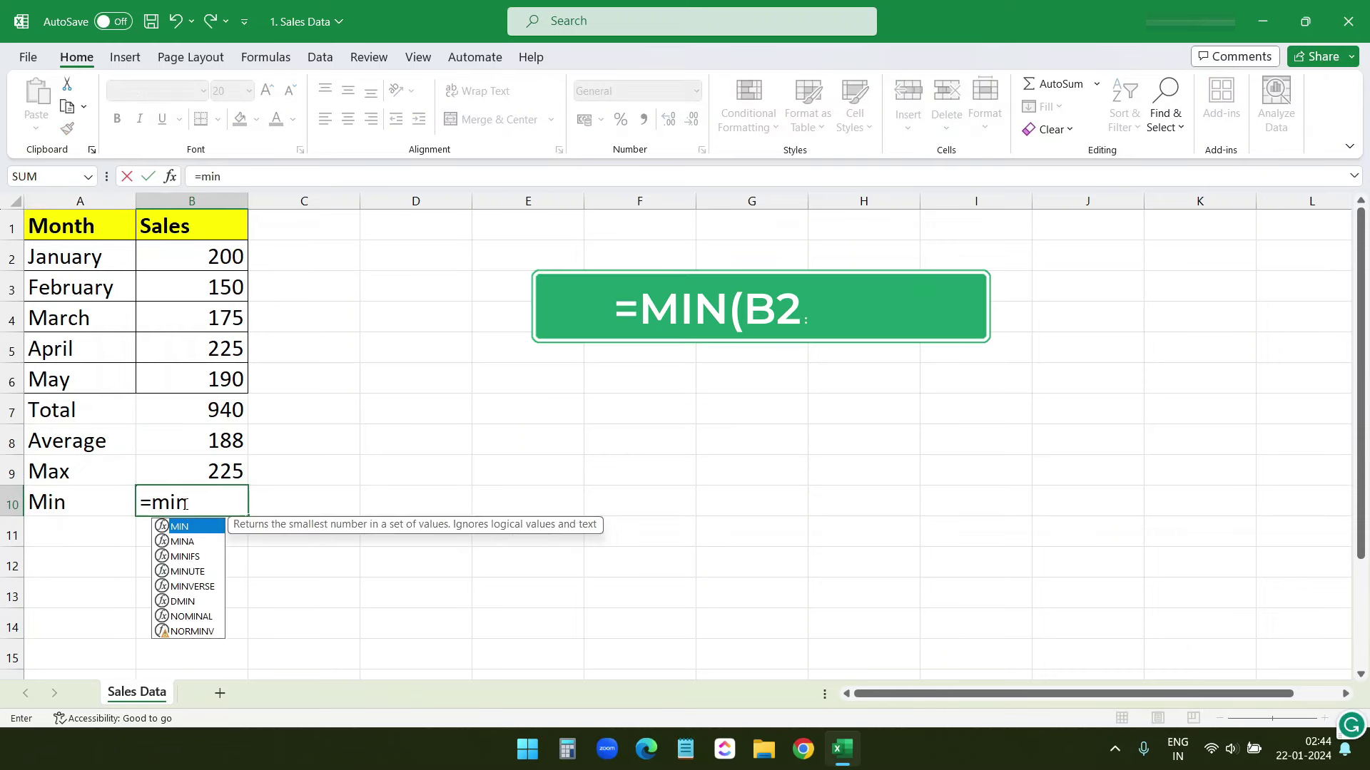
{"action": "key", "text": "Tab"}
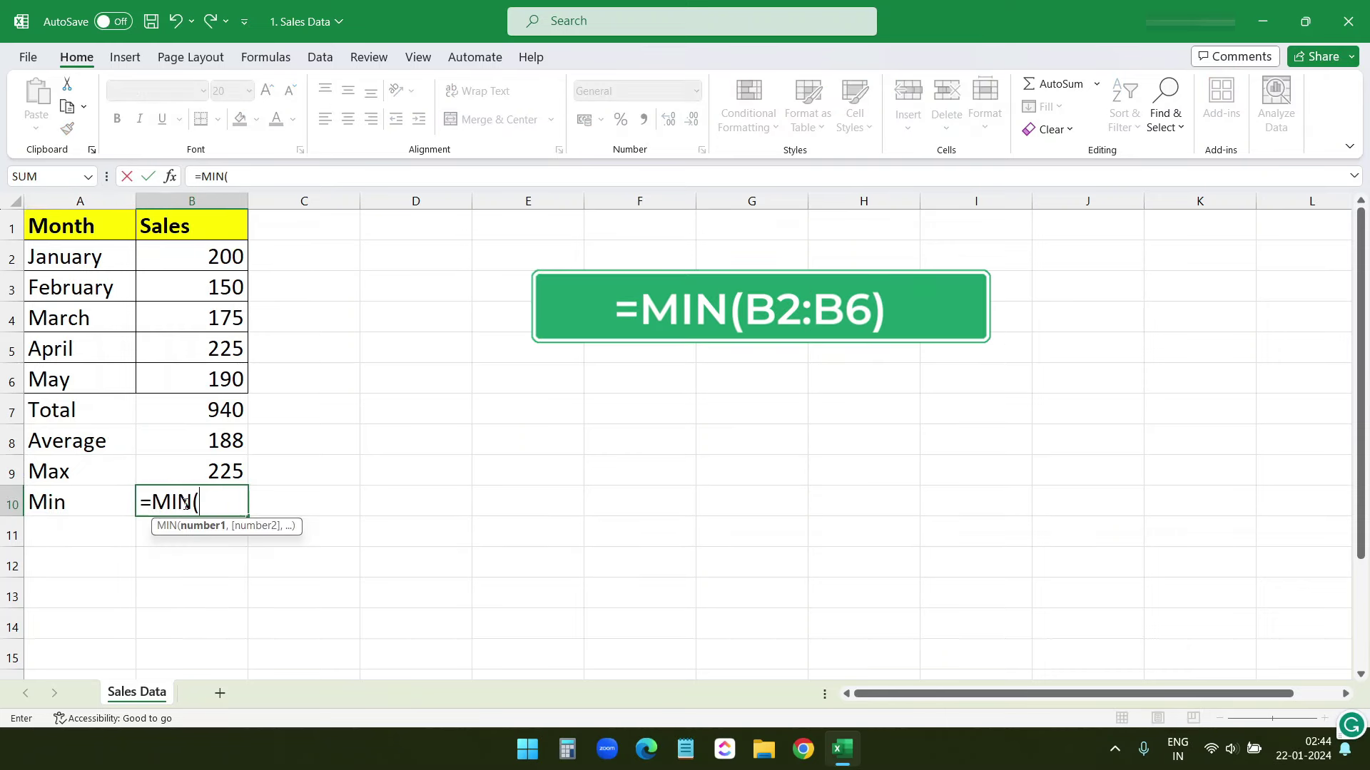
{"action": "left_click_drag", "start_coordinate": [214, 256], "coordinate": [227, 384]}
{"action": "type", "text": ")"}
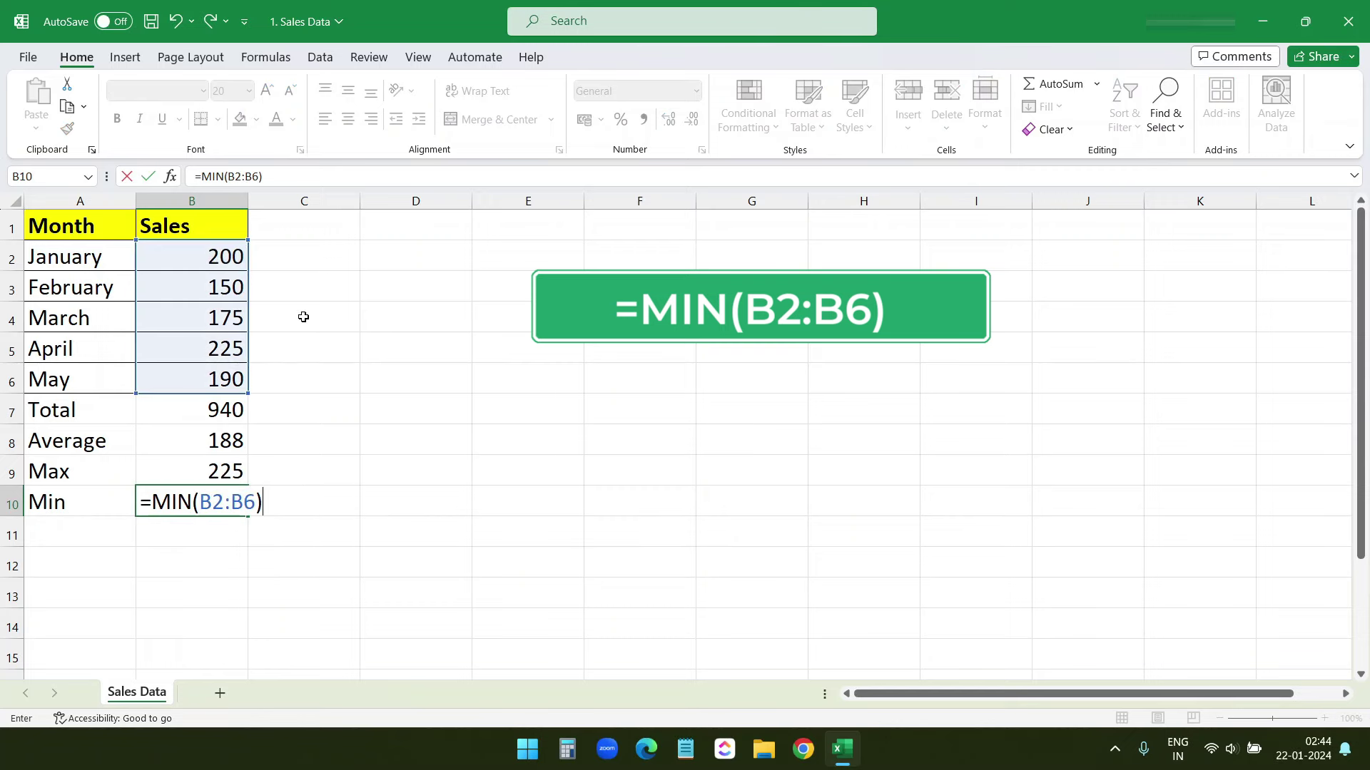
{"action": "key", "text": "Return"}
{"action": "left_click", "coordinate": [207, 508]}
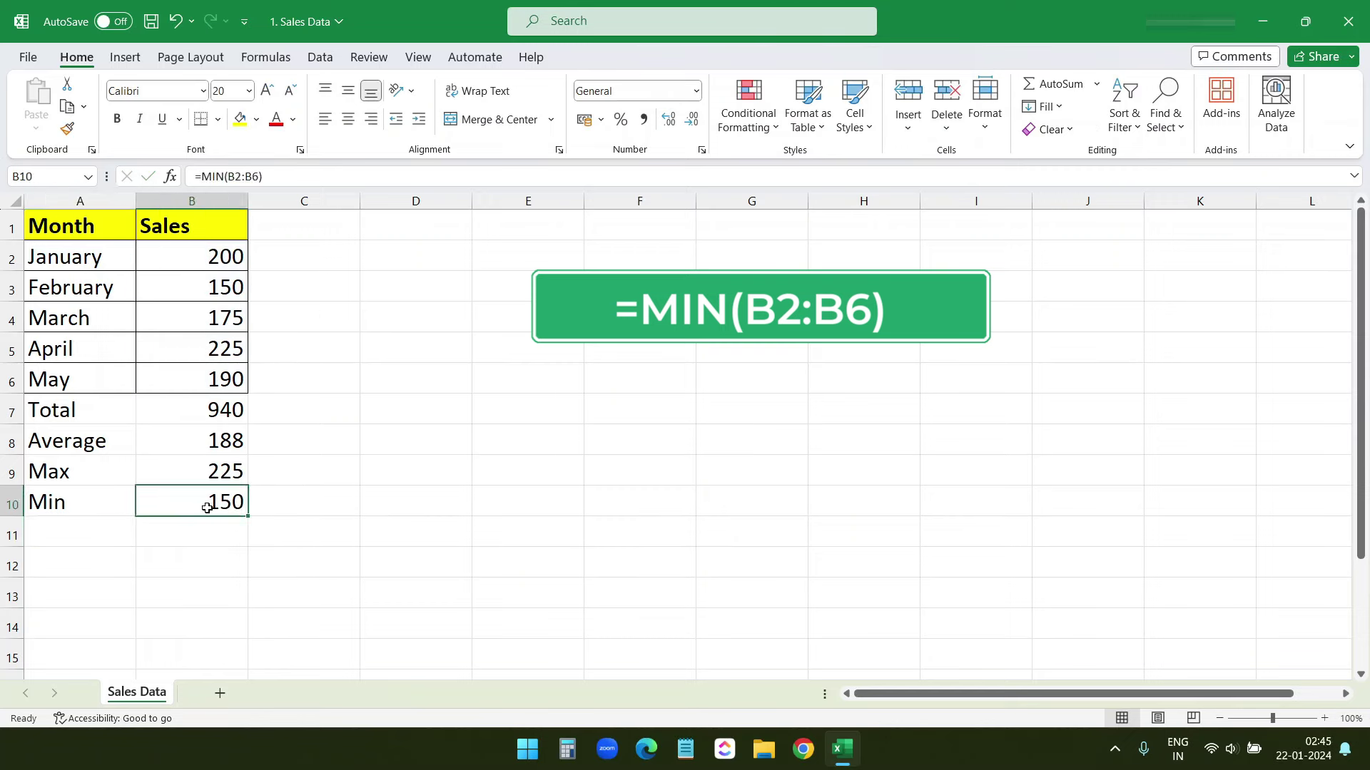
Review the sales range and all four summary formulas in formula view, and return to showing values.
{"action": "left_click", "coordinate": [227, 263]}
{"action": "left_click_drag", "start_coordinate": [226, 276], "coordinate": [227, 385]}
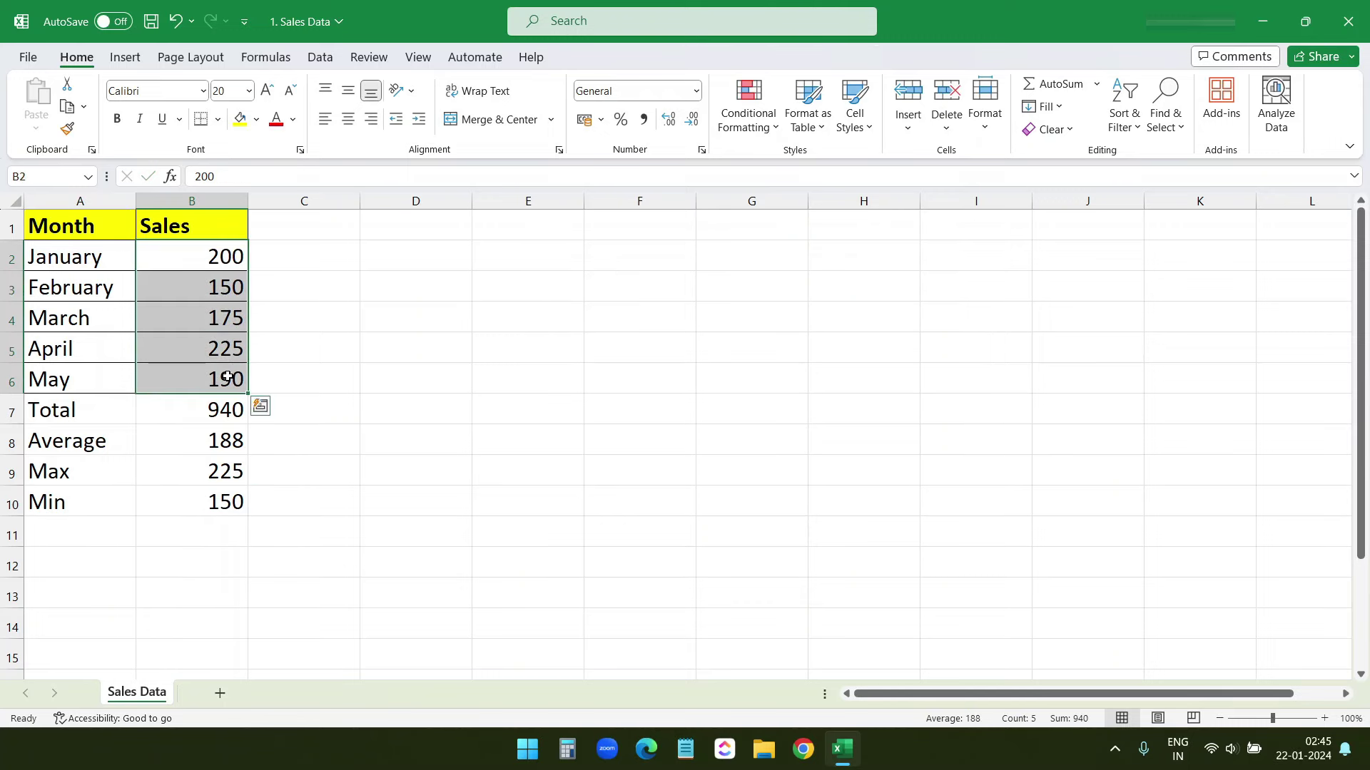
{"action": "left_click", "coordinate": [223, 506]}
{"action": "key", "text": "ctrl+grave"}
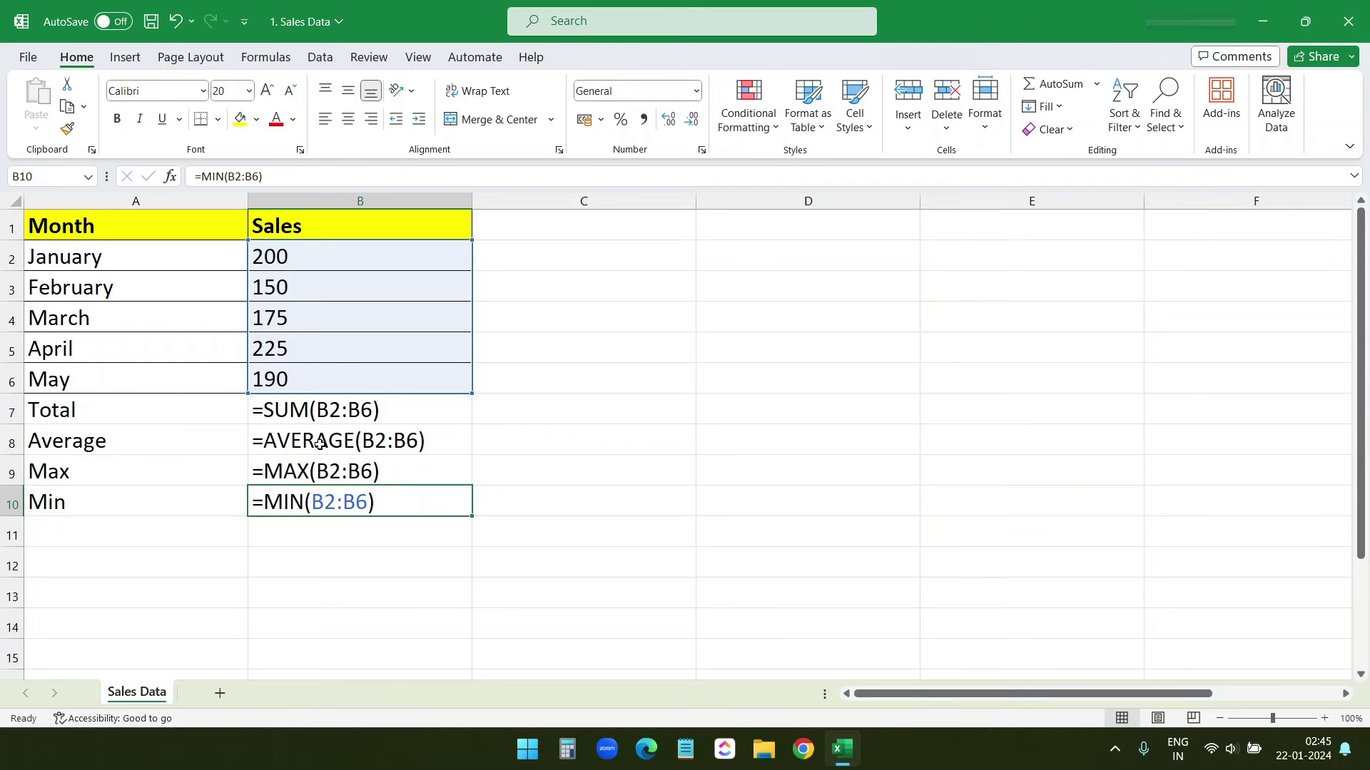
{"action": "key", "text": "ctrl+grave"}
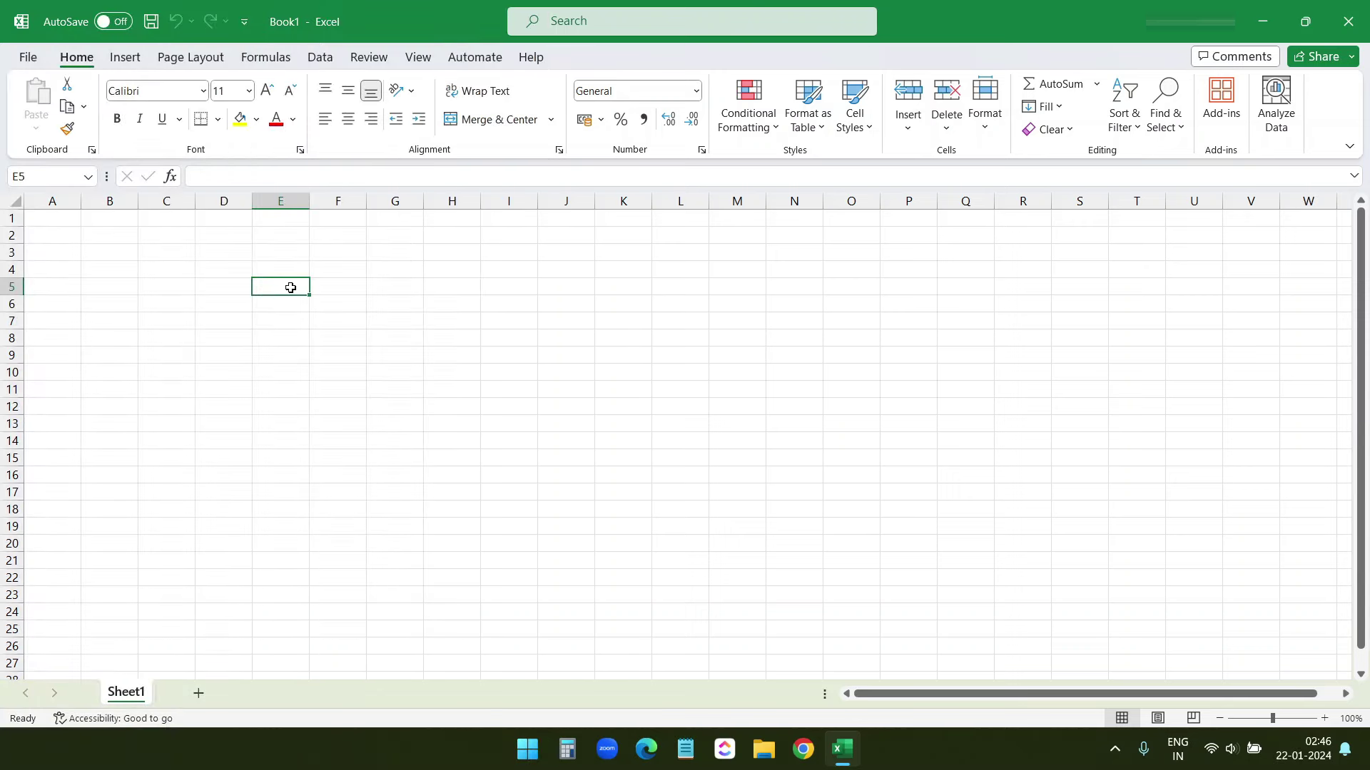
Save the new blank workbook as Book1 in Excel Workbook format in the Documents folder.
{"action": "left_click", "coordinate": [167, 270]}
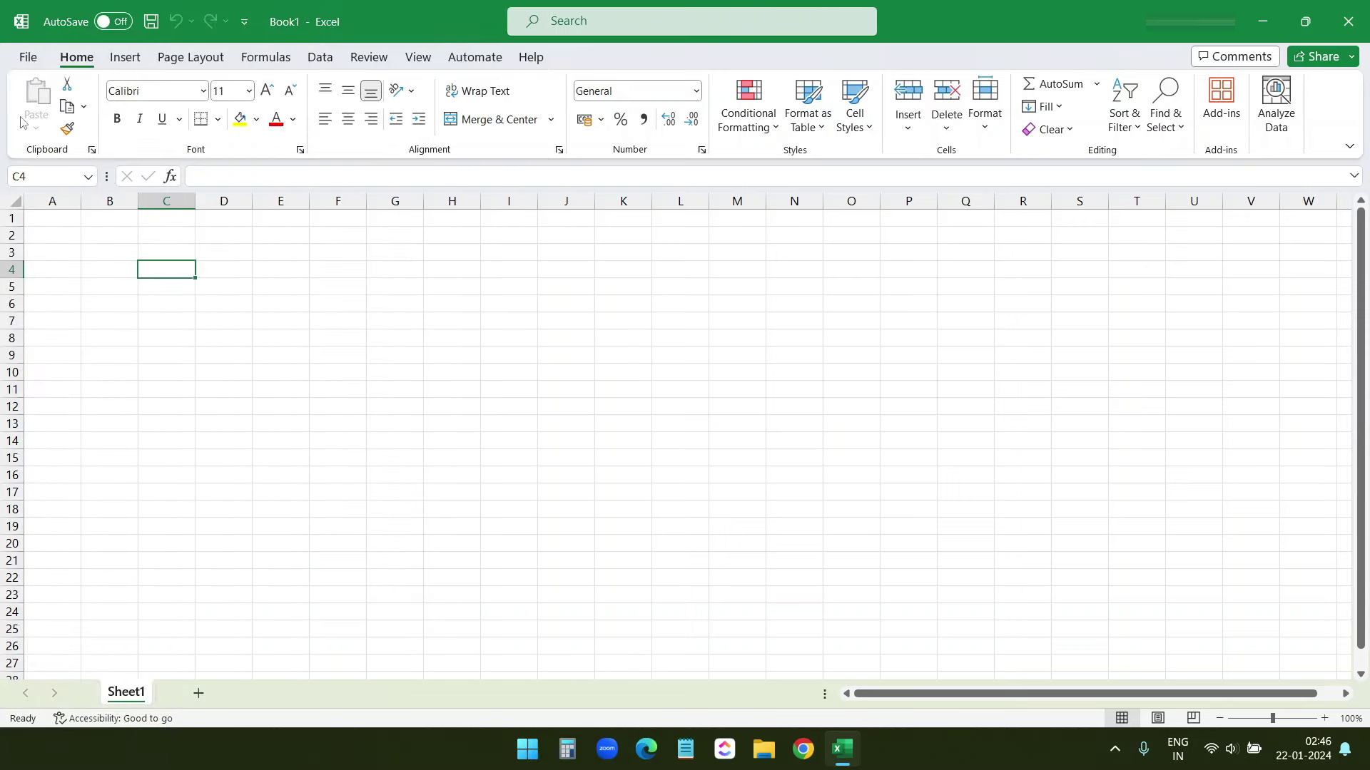
{"action": "left_click", "coordinate": [30, 63]}
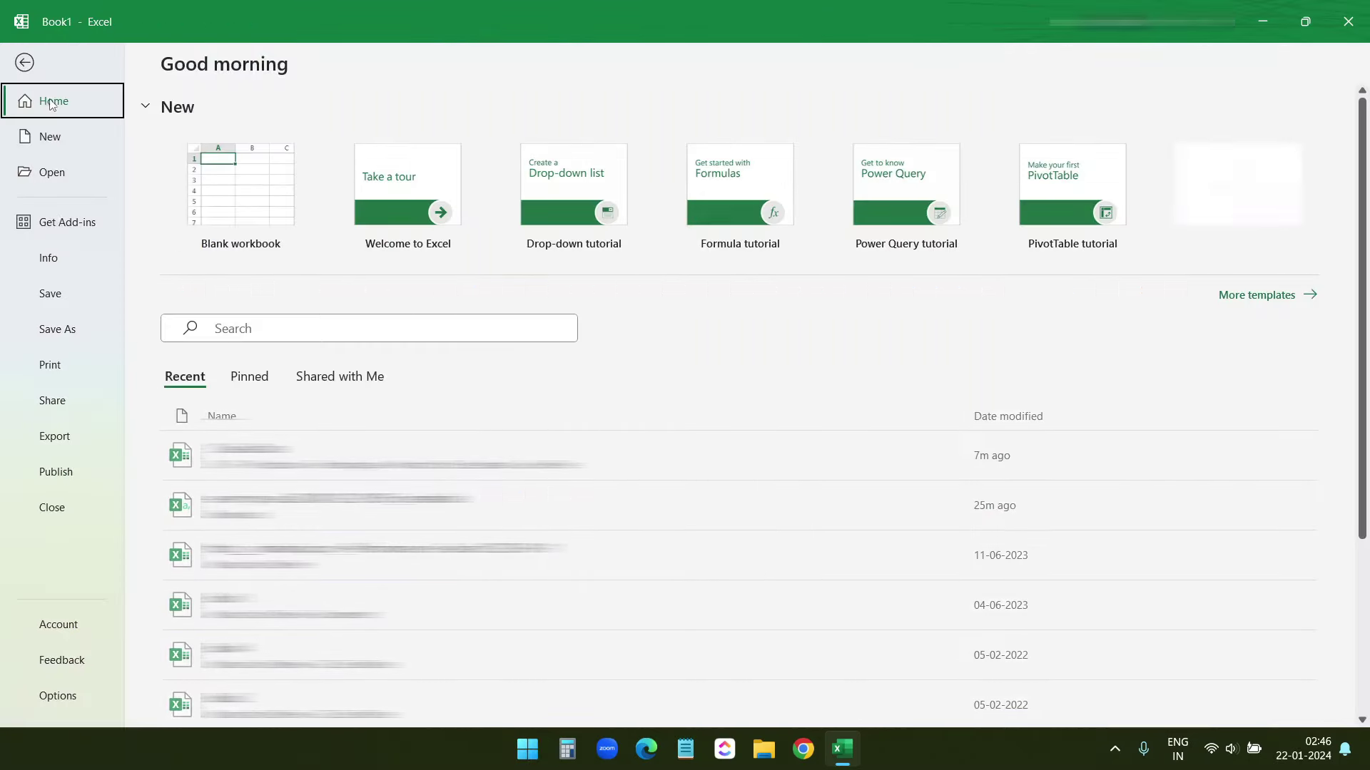
{"action": "left_click", "coordinate": [51, 296]}
{"action": "left_click", "coordinate": [53, 300]}
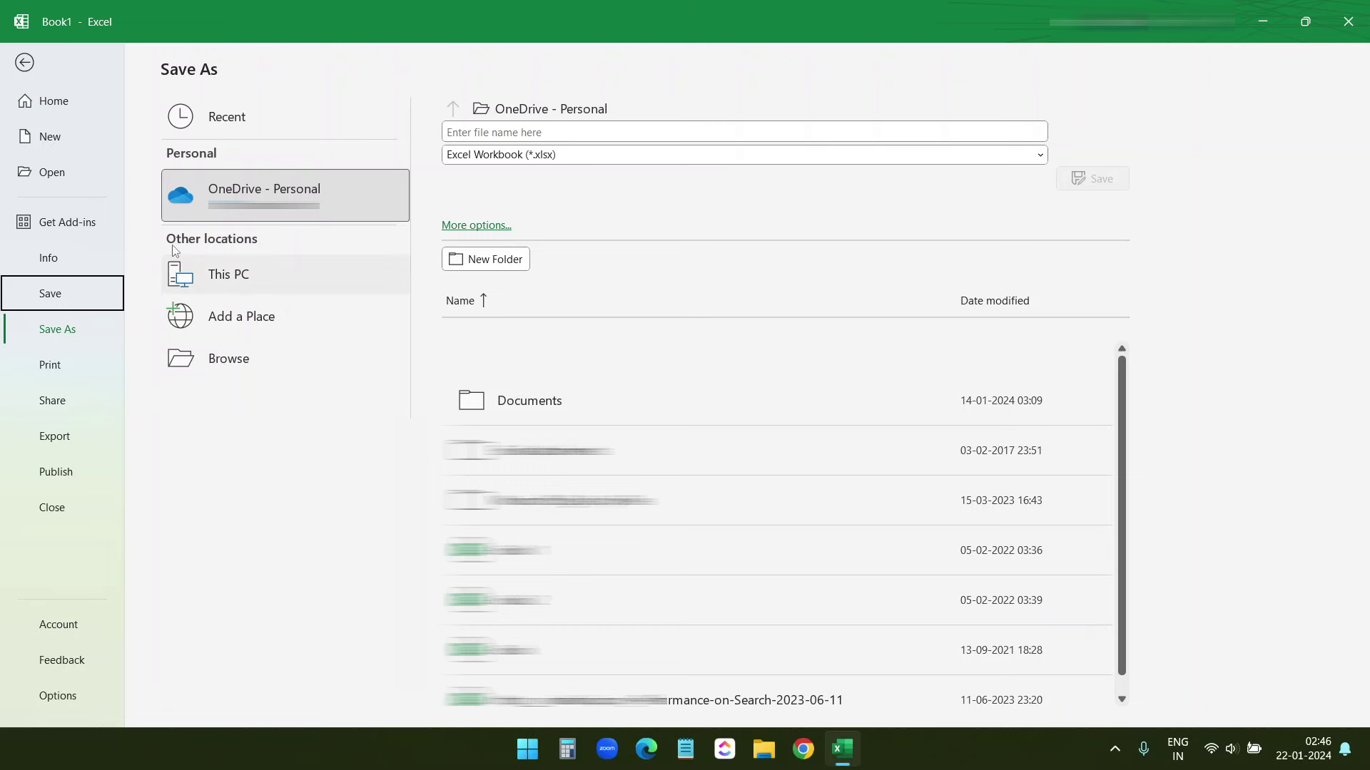
{"action": "left_click", "coordinate": [277, 370]}
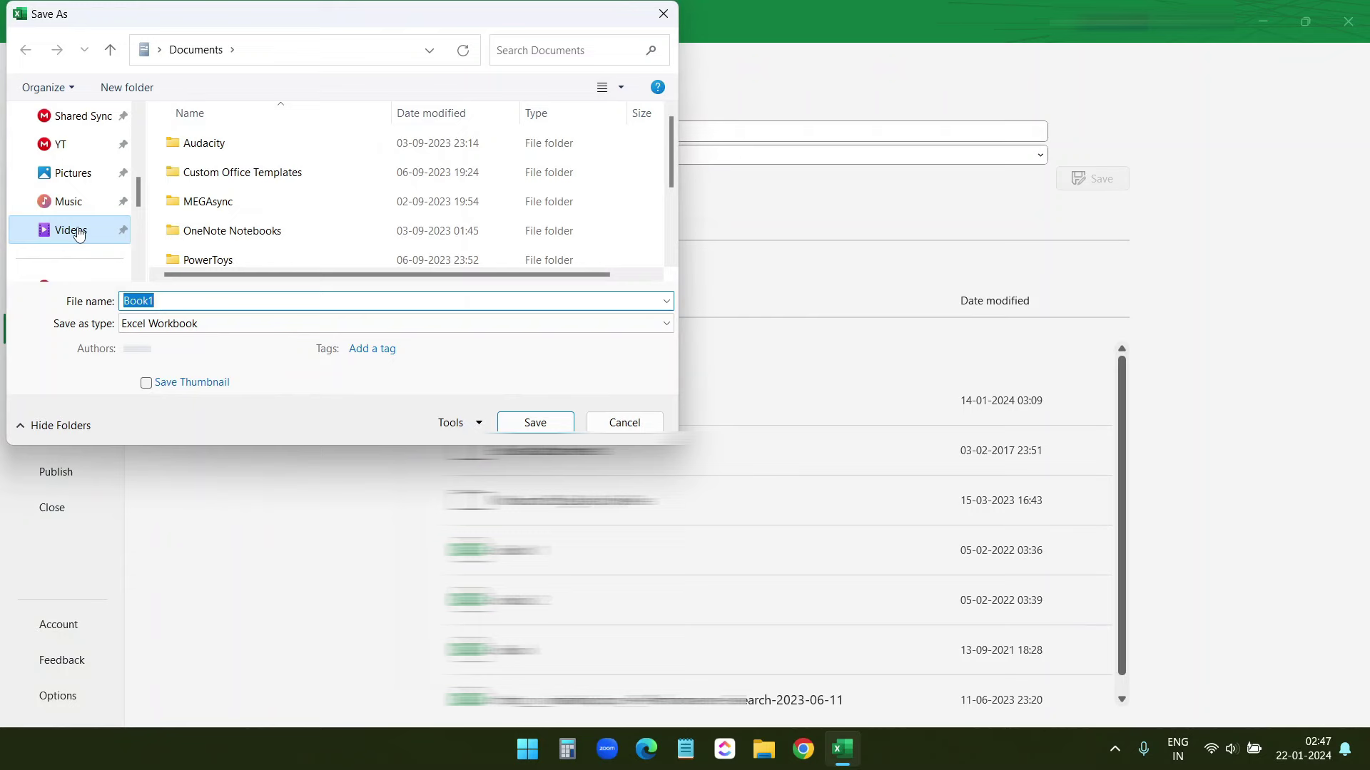
{"action": "scroll", "coordinate": [78, 234], "scroll_direction": "up", "scroll_amount": 3}
{"action": "left_click", "coordinate": [86, 263]}
{"action": "scroll", "coordinate": [87, 266], "scroll_direction": "down", "scroll_amount": 1}
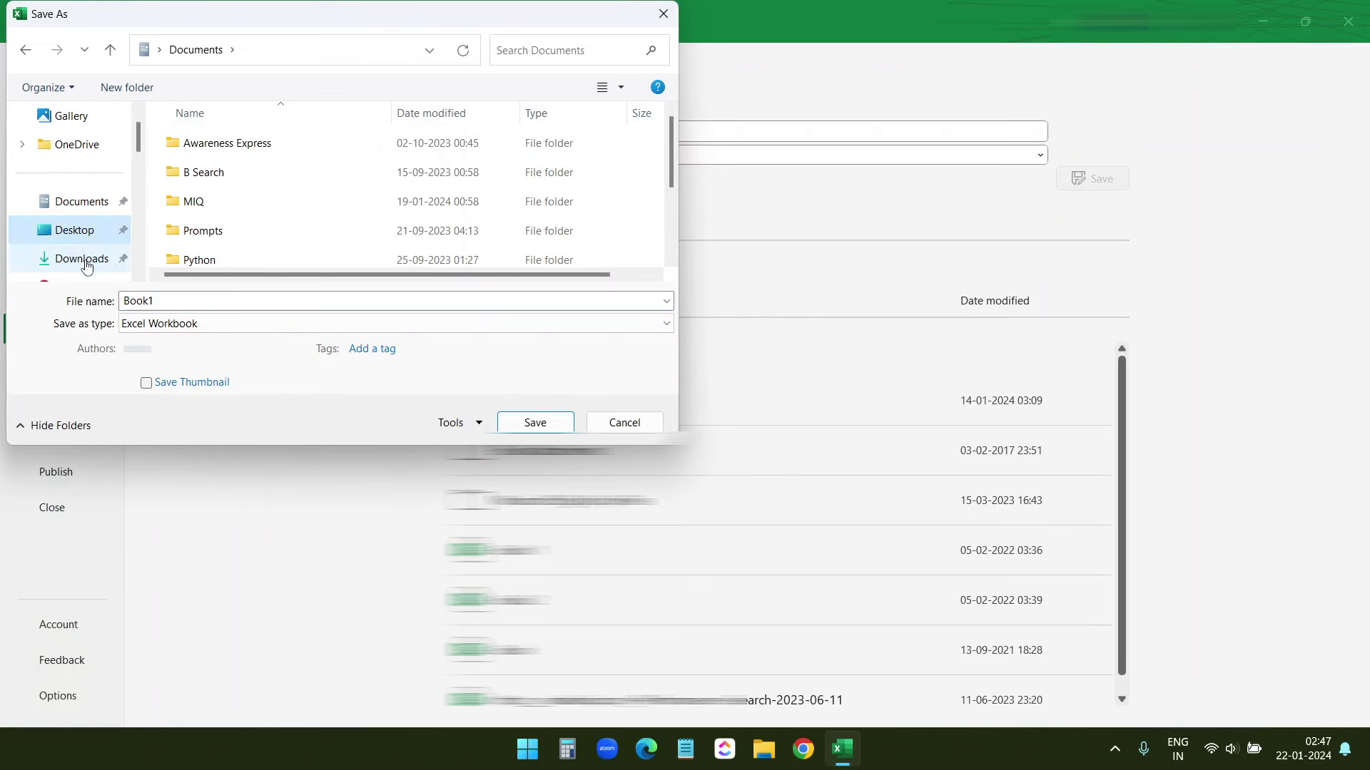
{"action": "left_click", "coordinate": [90, 203]}
{"action": "left_click", "coordinate": [531, 423]}
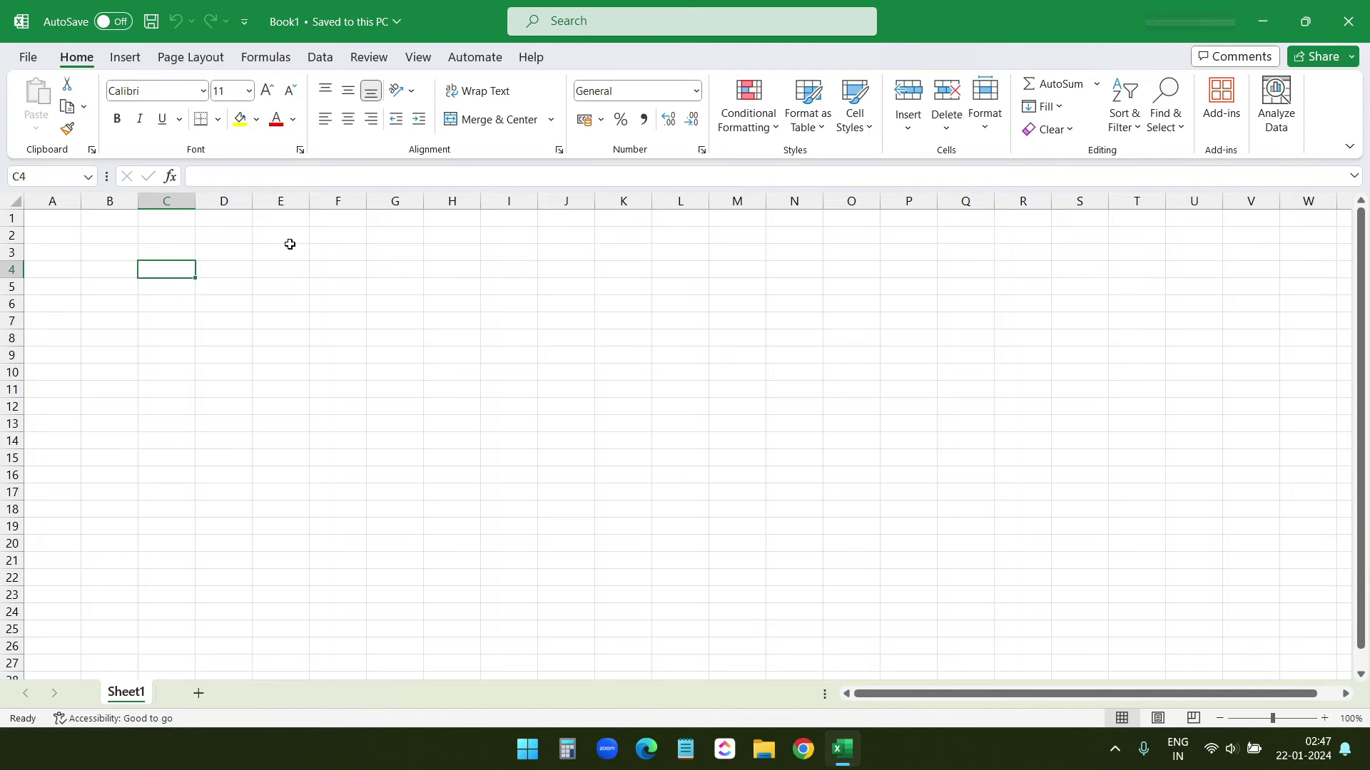
Set the save options so that workbooks are saved to the computer by default.
{"action": "left_click", "coordinate": [27, 57]}
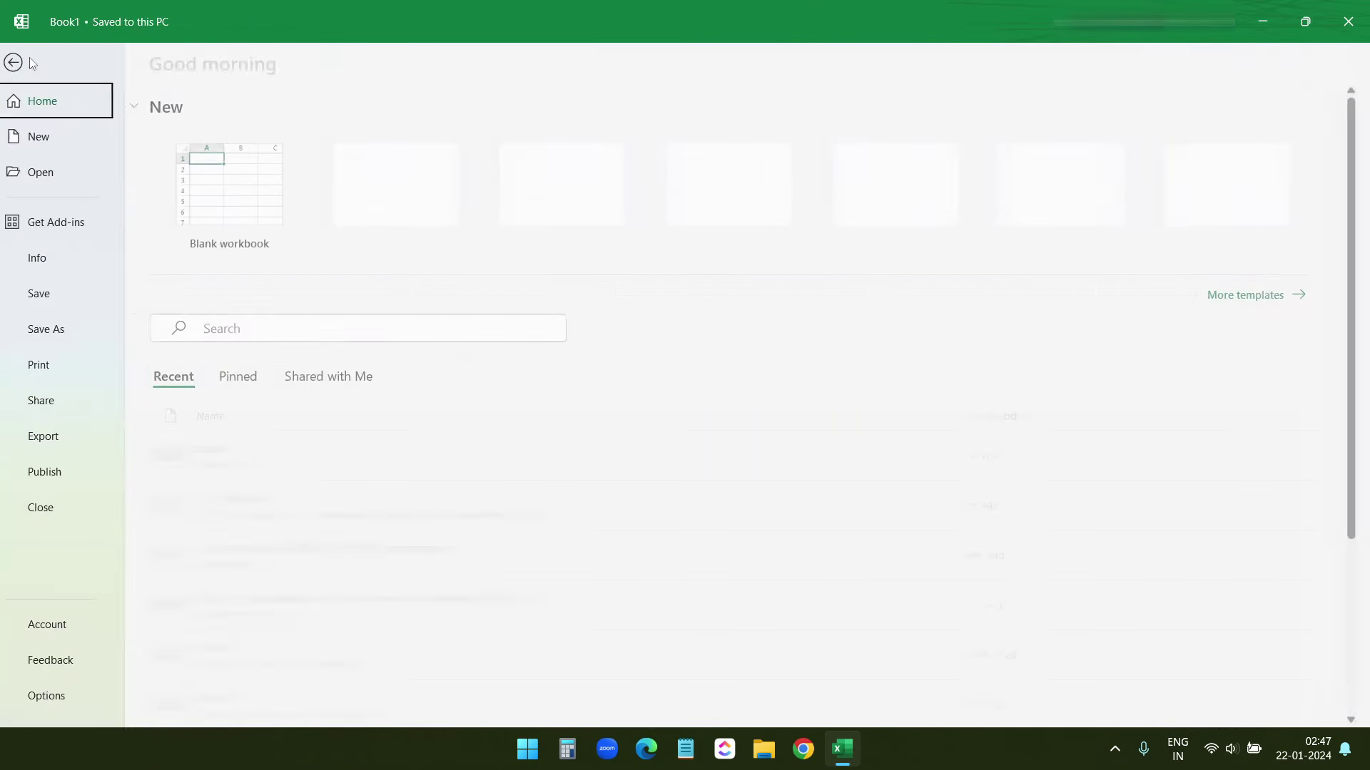
{"action": "left_click", "coordinate": [58, 696]}
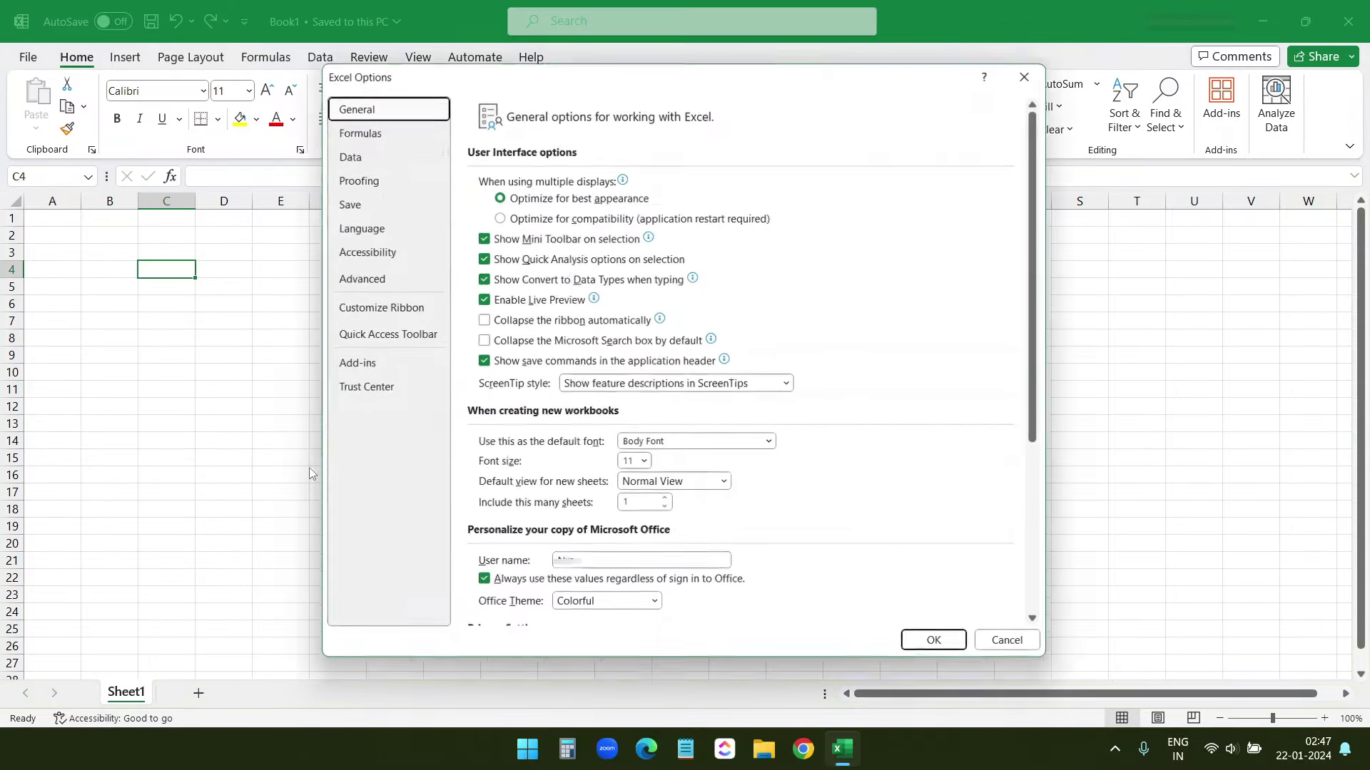
{"action": "left_click", "coordinate": [356, 205]}
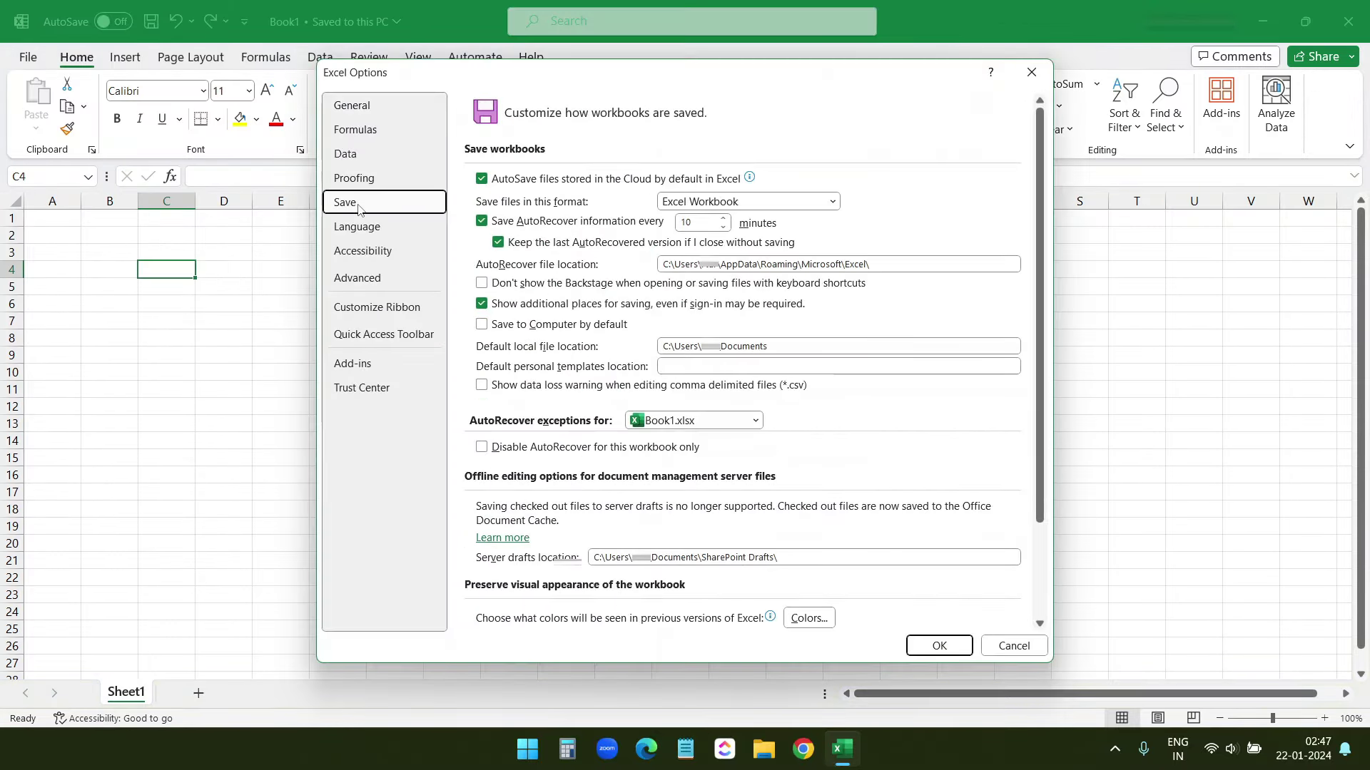
{"action": "left_click", "coordinate": [483, 325]}
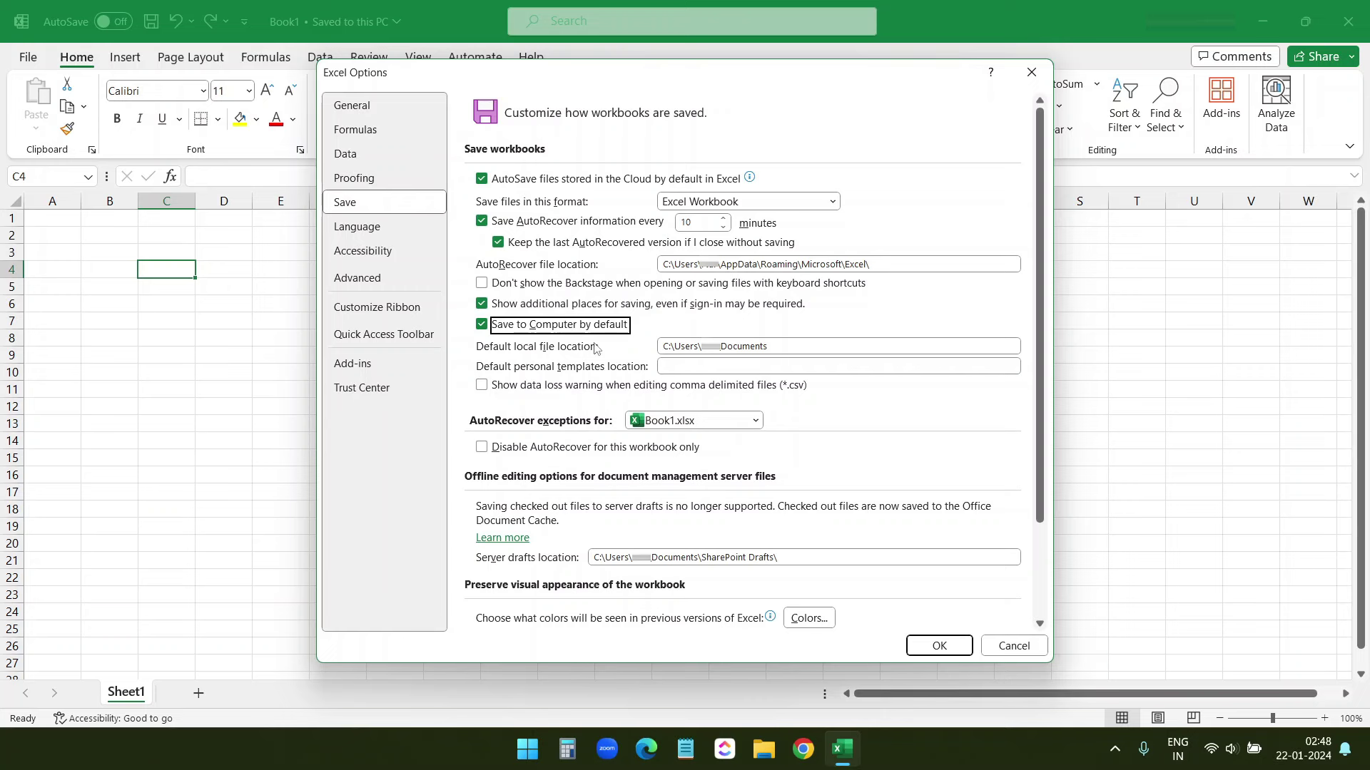
{"action": "left_click", "coordinate": [792, 345]}
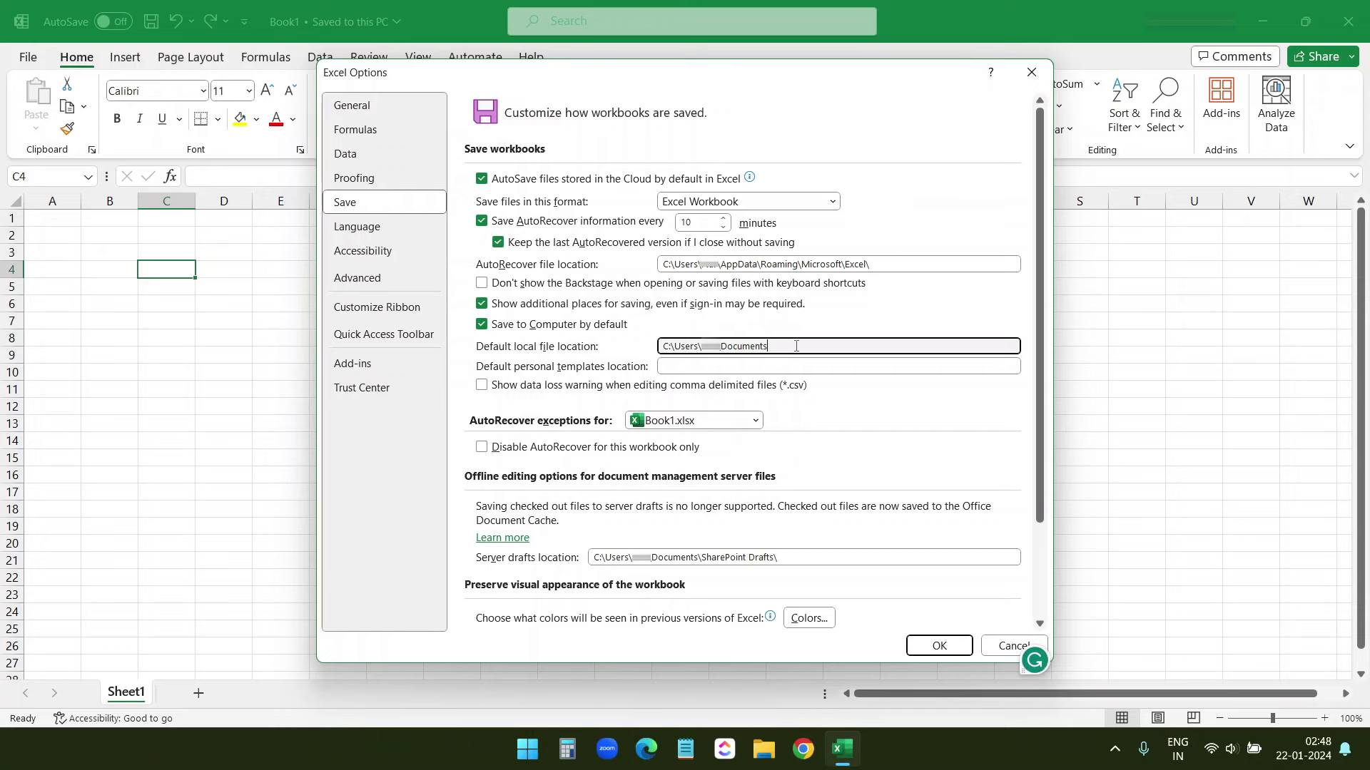
{"action": "left_click", "coordinate": [940, 645]}
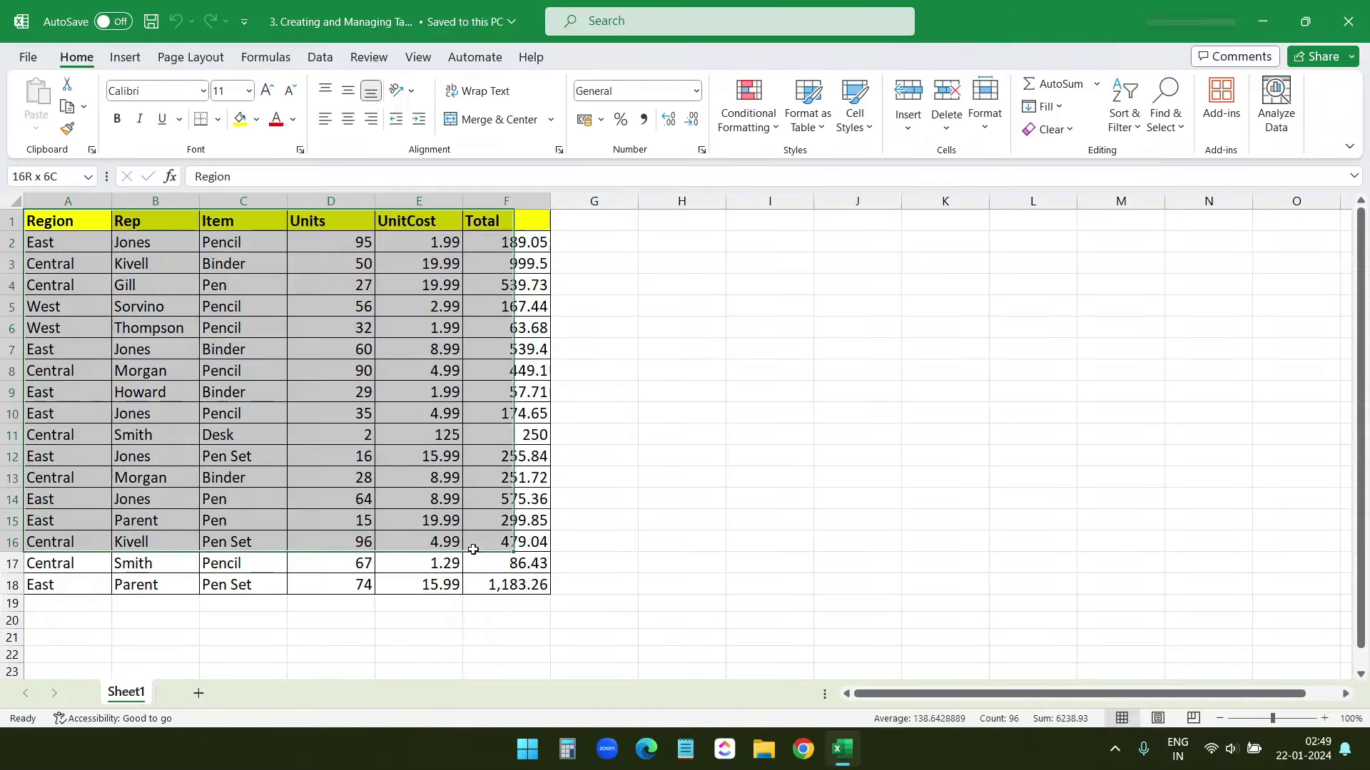
Format the sales data in A1:F18 as a table with headers, using the light green style with a solid green header.
{"action": "key", "text": "ctrl+a"}
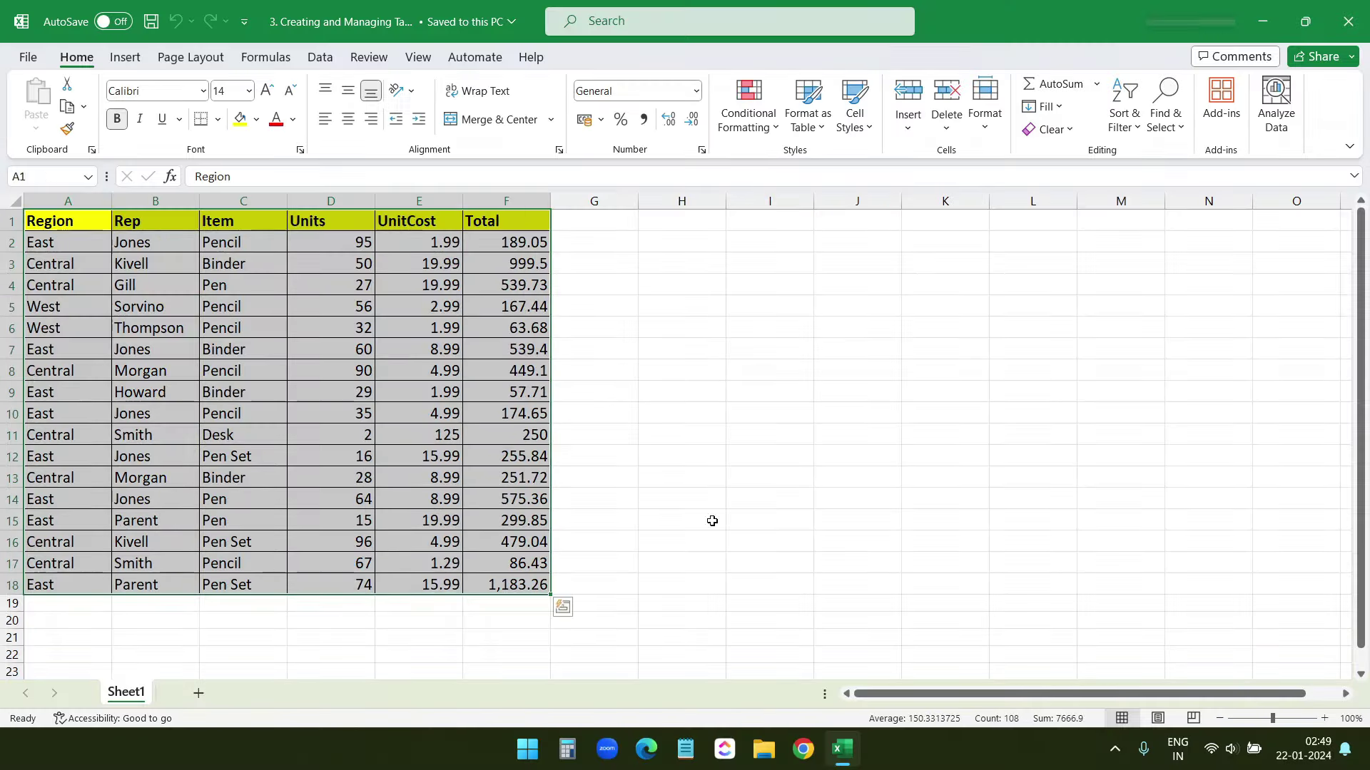
{"action": "left_click", "coordinate": [211, 263]}
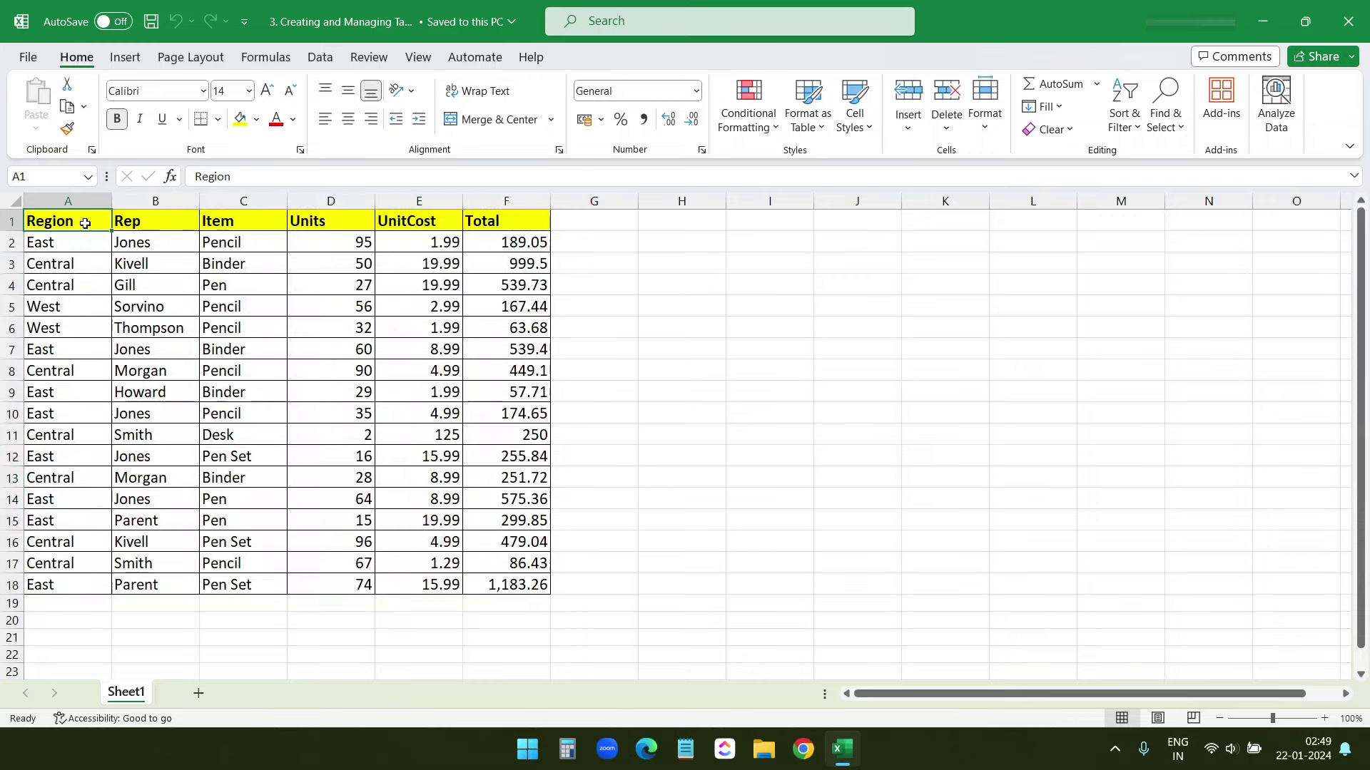
{"action": "left_click_drag", "start_coordinate": [68, 223], "coordinate": [528, 587]}
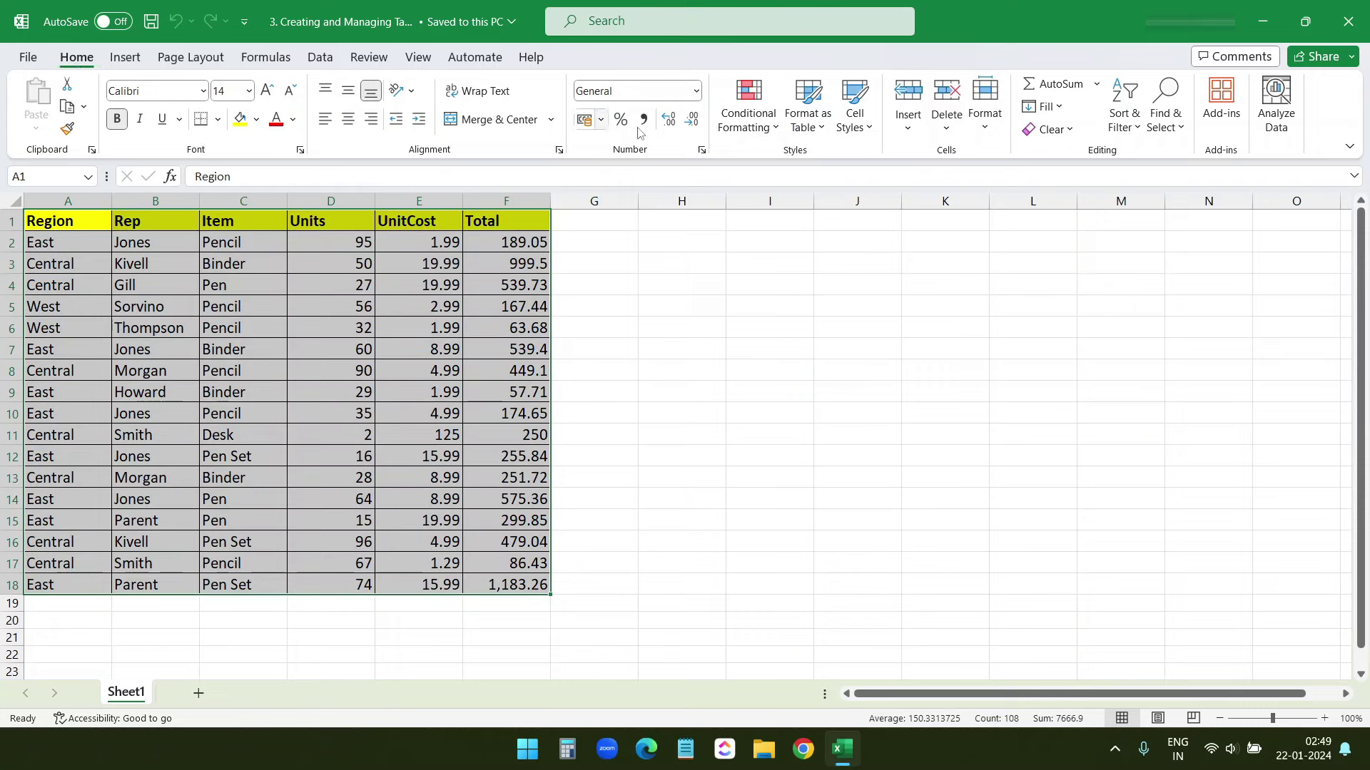
{"action": "left_click", "coordinate": [820, 129]}
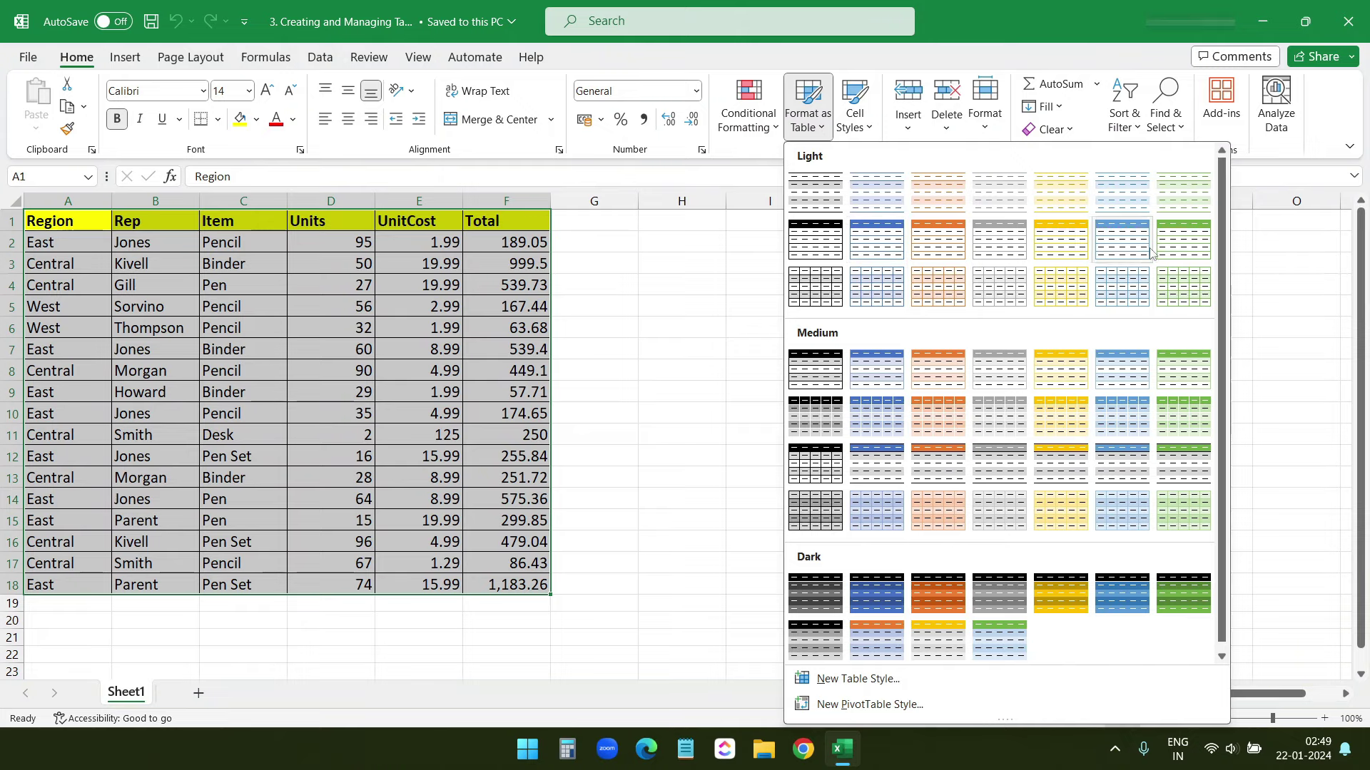
{"action": "left_click", "coordinate": [1184, 239]}
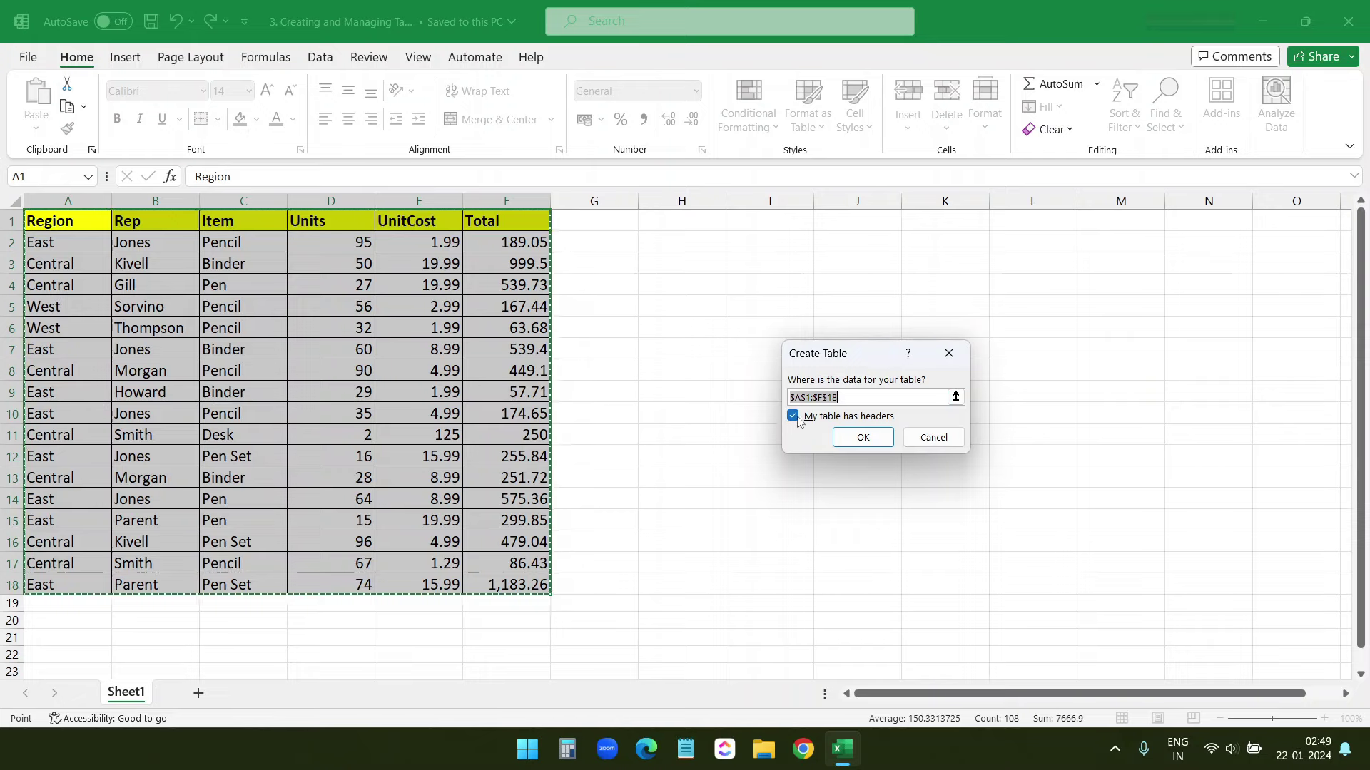
{"action": "left_click", "coordinate": [860, 437]}
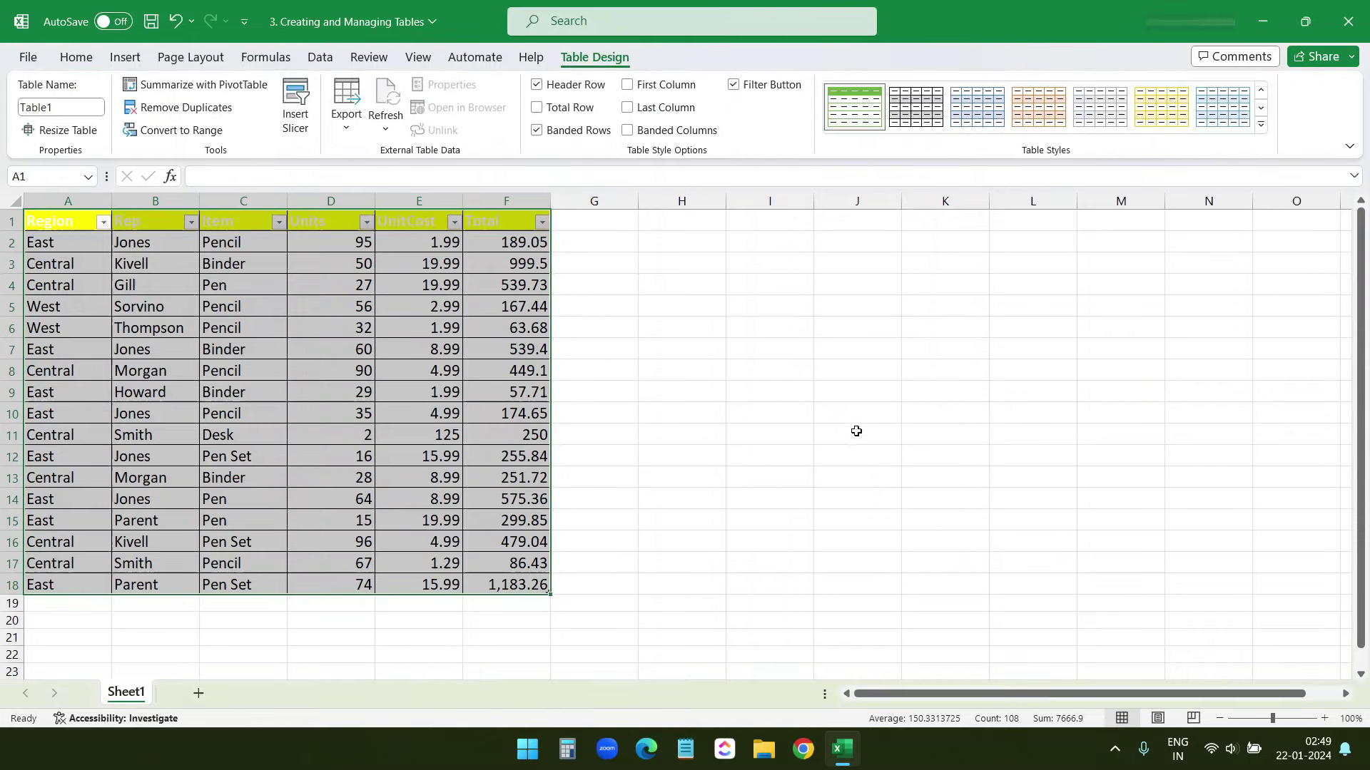
Review the new table's range and name, and look at the sort and filter options of the Item column.
{"action": "left_click", "coordinate": [432, 348]}
{"action": "left_click_drag", "start_coordinate": [61, 226], "coordinate": [537, 582]}
{"action": "left_click", "coordinate": [62, 102]}
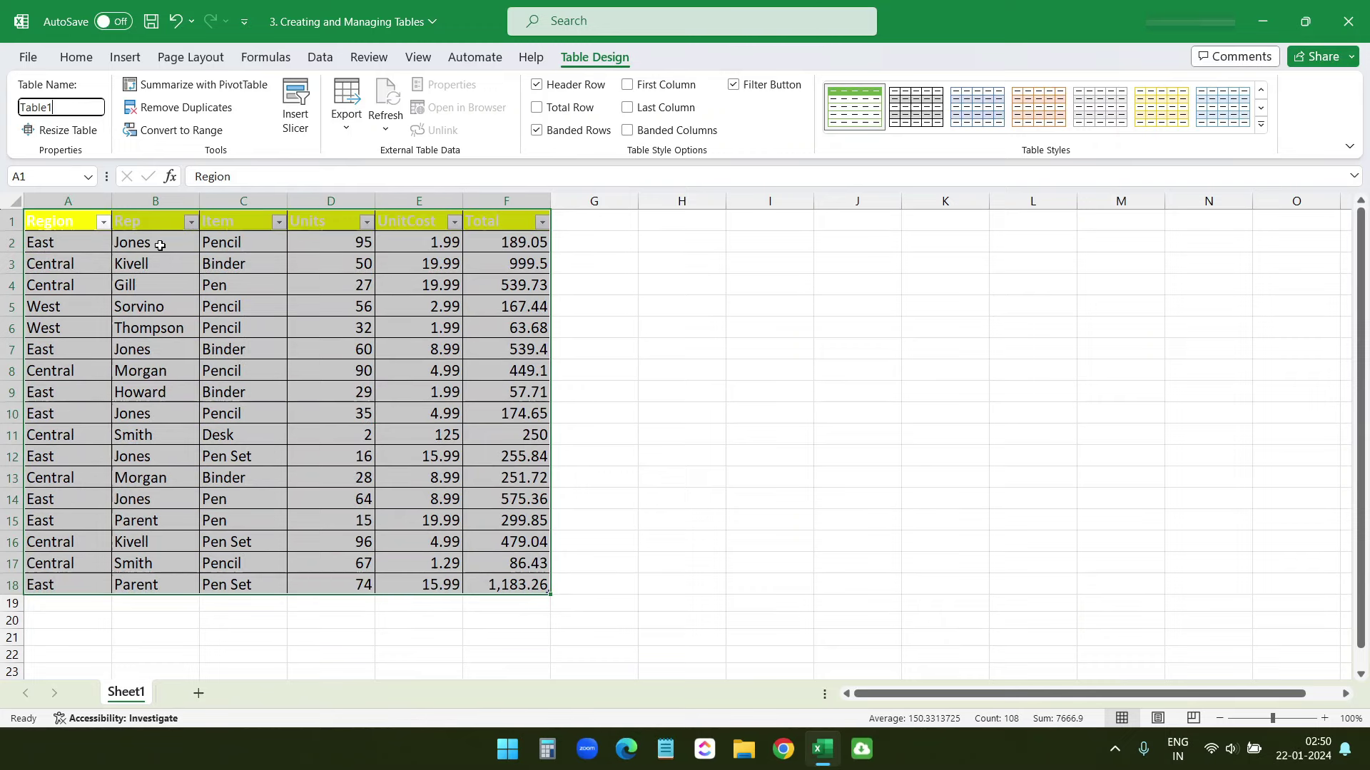
{"action": "left_click", "coordinate": [701, 372]}
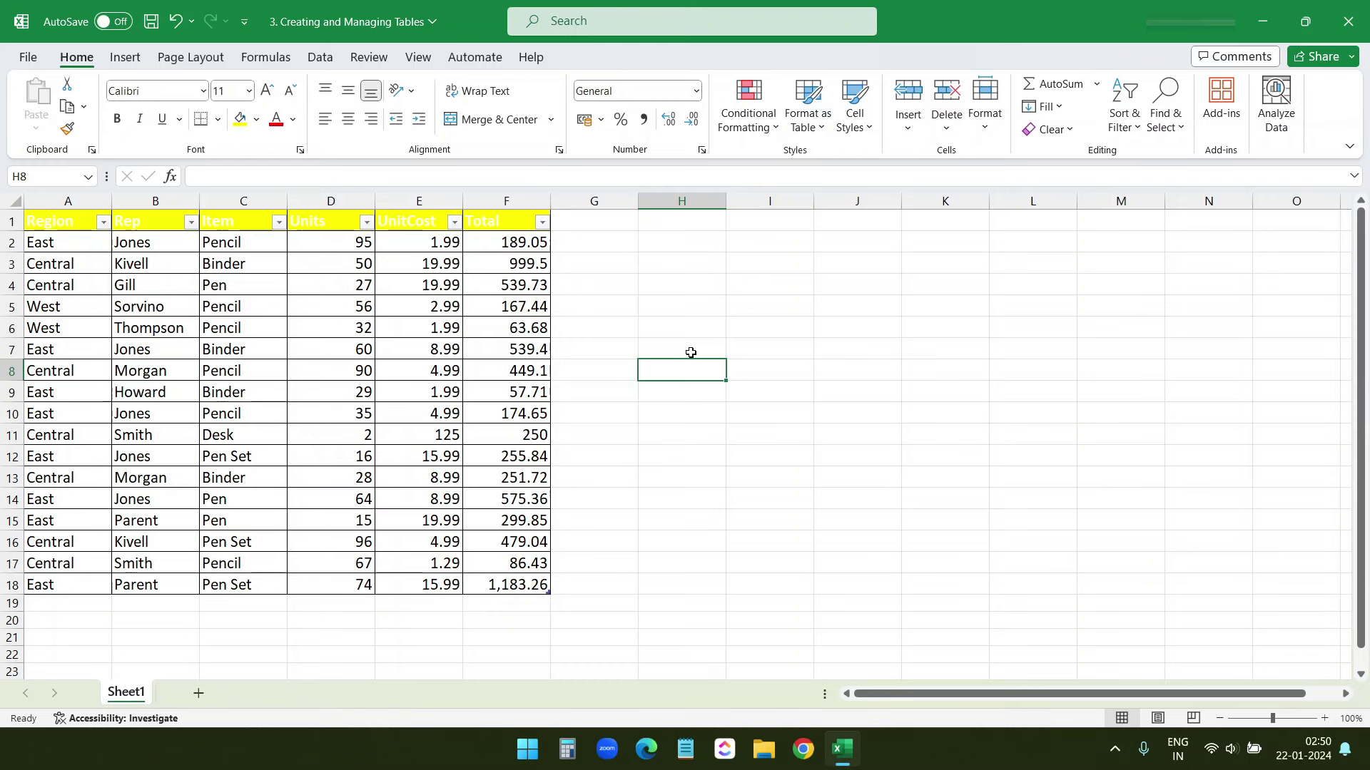
{"action": "left_click", "coordinate": [278, 222]}
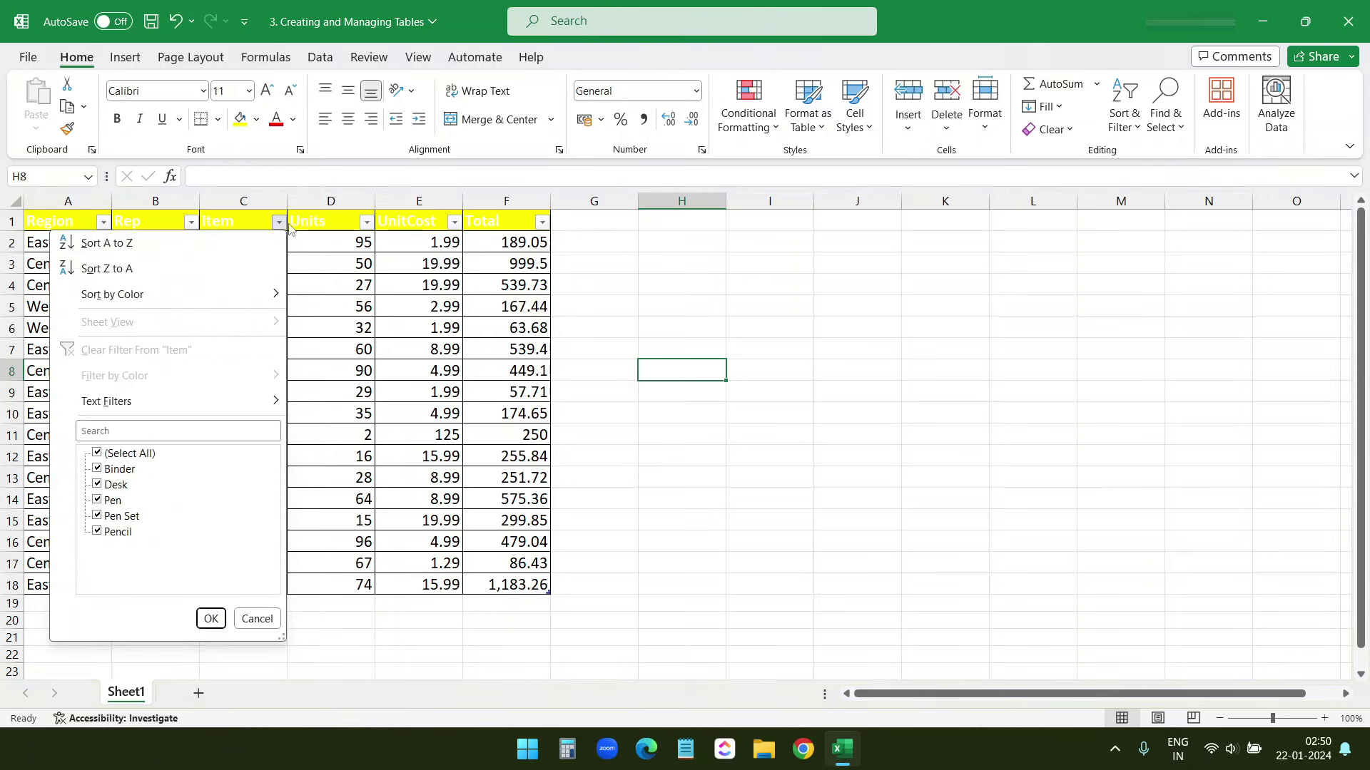
{"action": "left_click", "coordinate": [376, 450]}
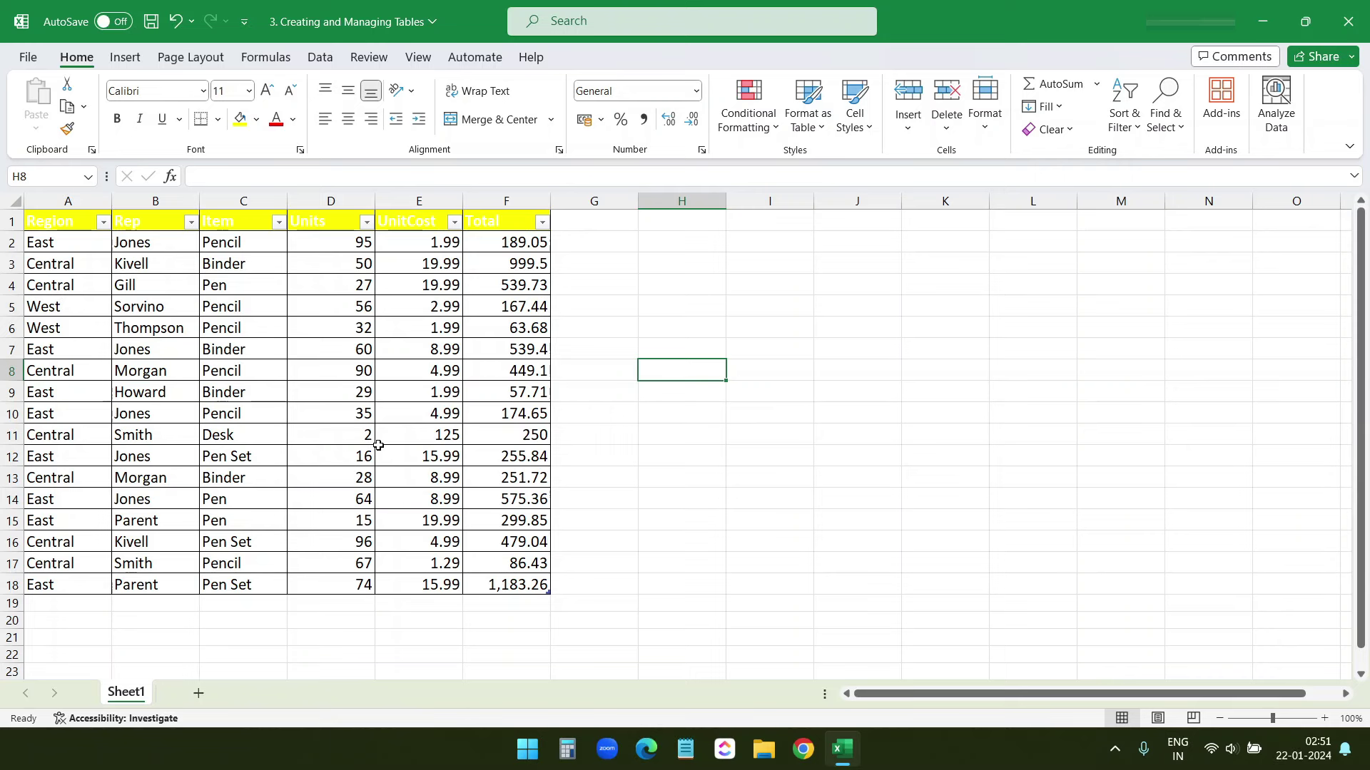
Change the table's style to the medium green one with shaded green banding from the last medium row.
{"action": "left_click", "coordinate": [369, 444]}
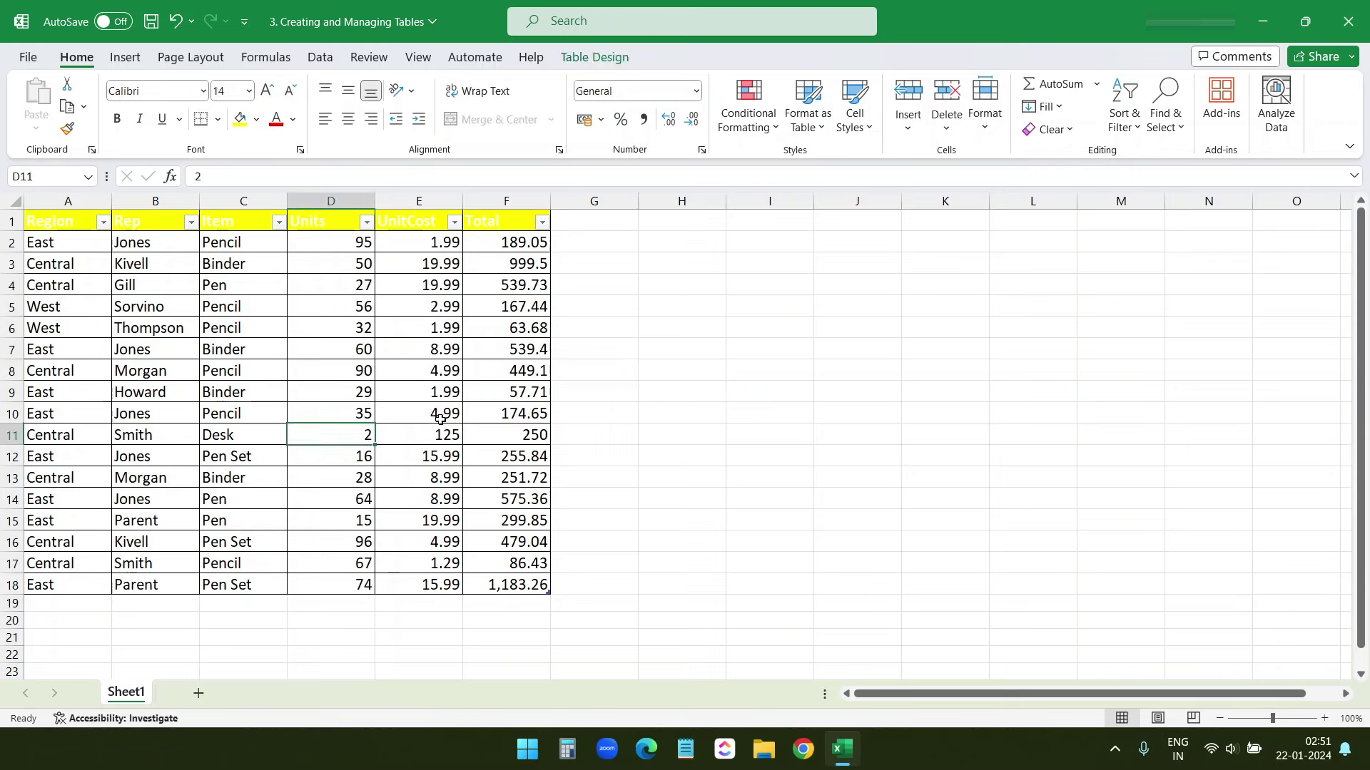
{"action": "left_click", "coordinate": [823, 127]}
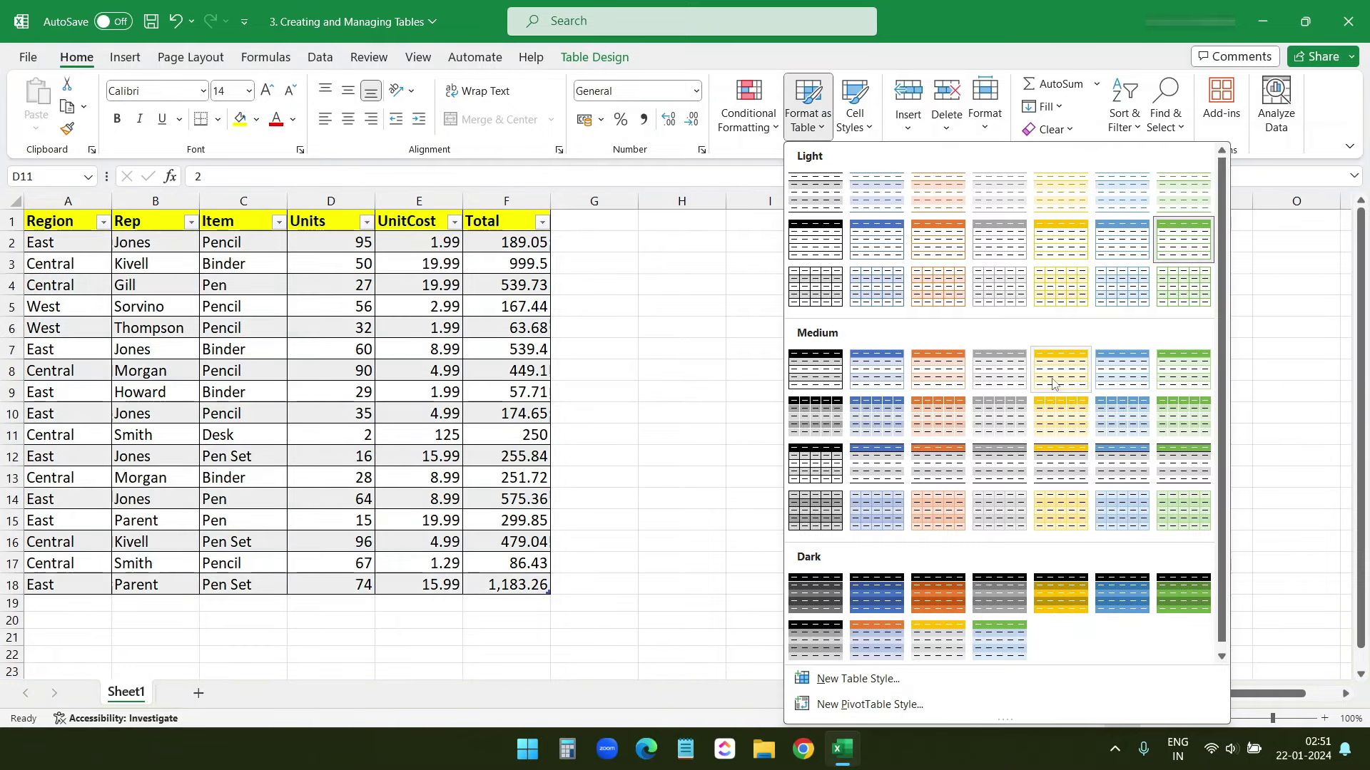
{"action": "scroll", "coordinate": [1056, 421], "scroll_direction": "down", "scroll_amount": 1}
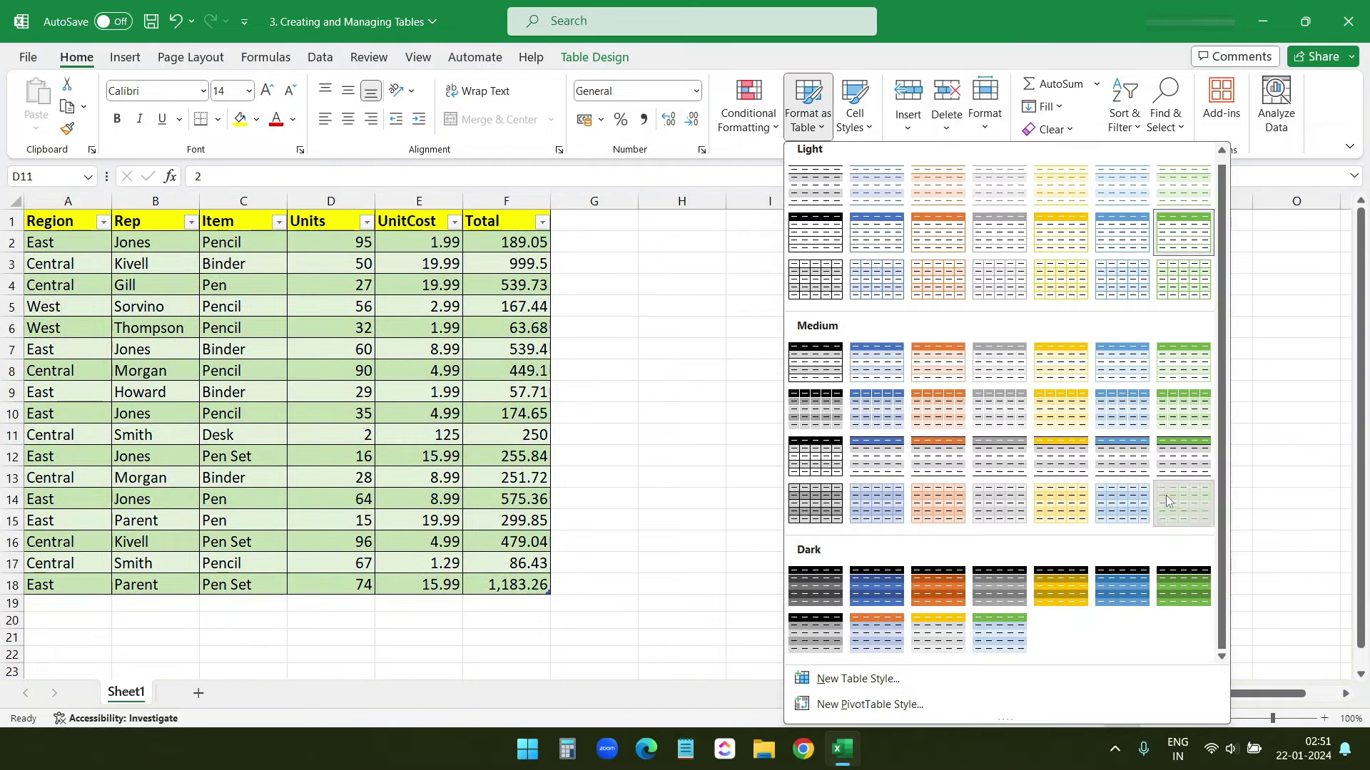
{"action": "left_click", "coordinate": [1180, 502]}
{"action": "left_click", "coordinate": [770, 349]}
Add a total row to the sales table and check it against the Total column.
{"action": "left_click", "coordinate": [441, 365]}
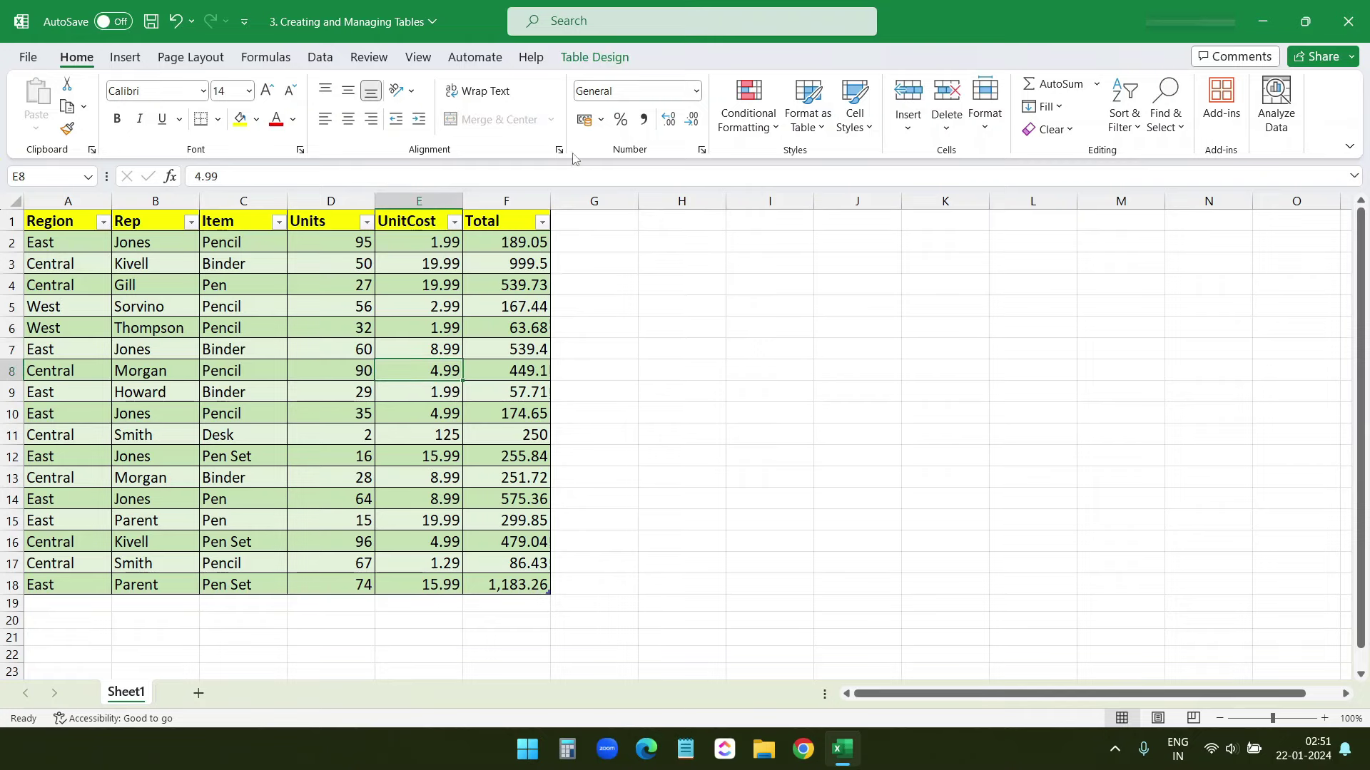
{"action": "left_click", "coordinate": [592, 64]}
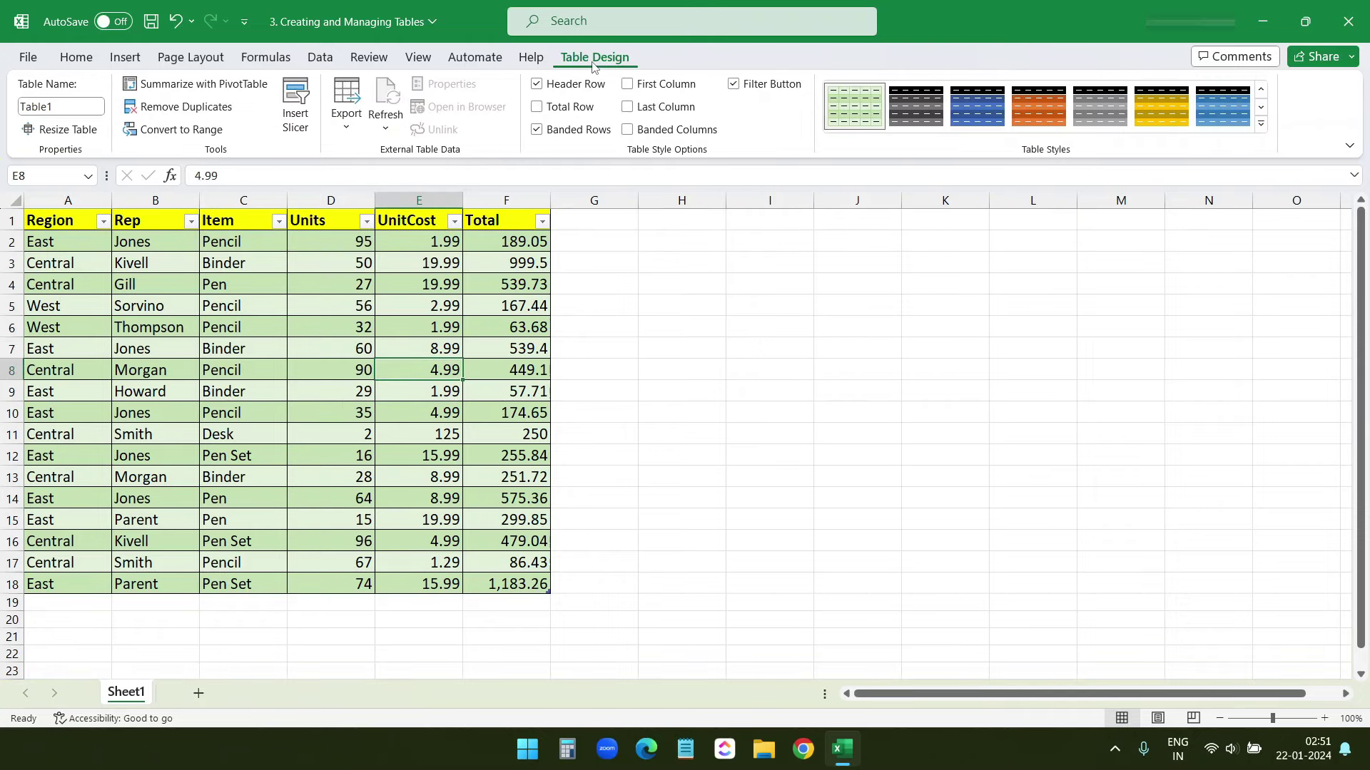
{"action": "left_click", "coordinate": [537, 107]}
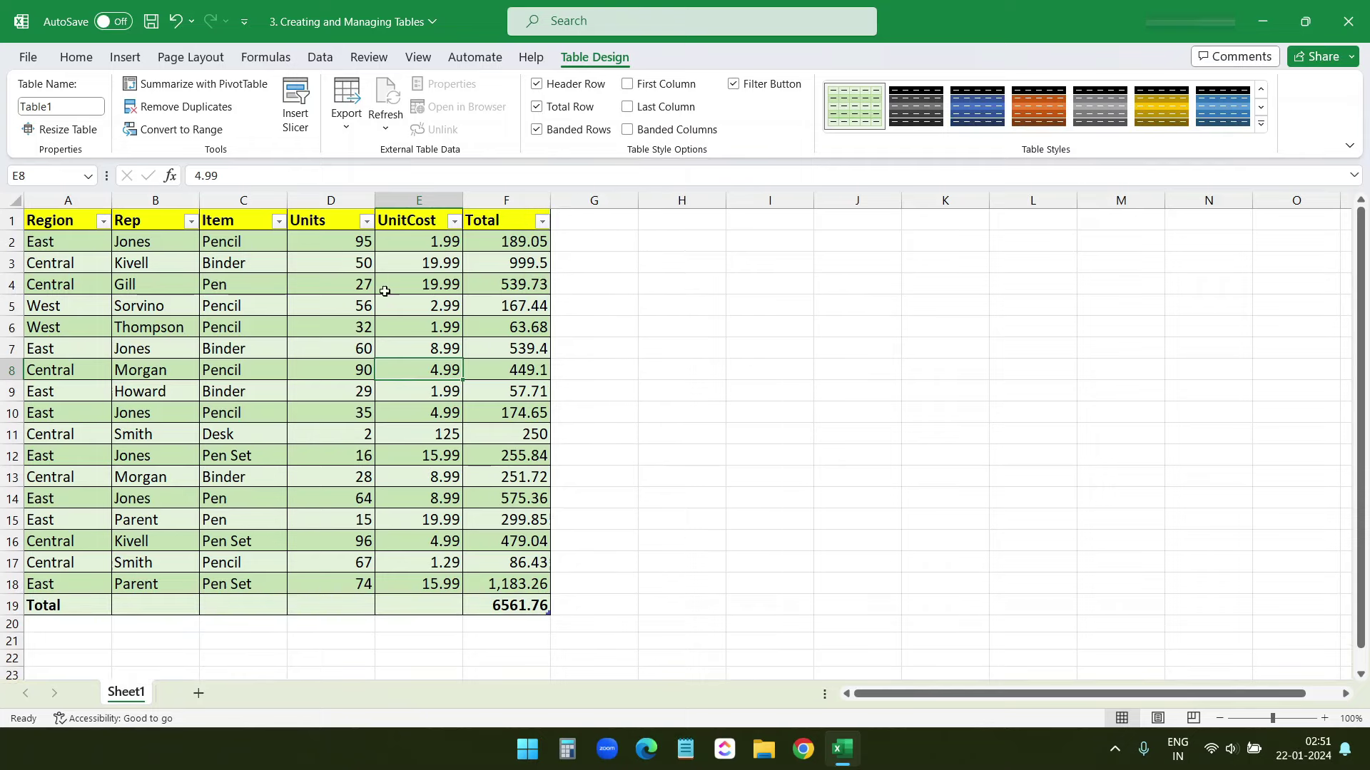
{"action": "left_click", "coordinate": [515, 193]}
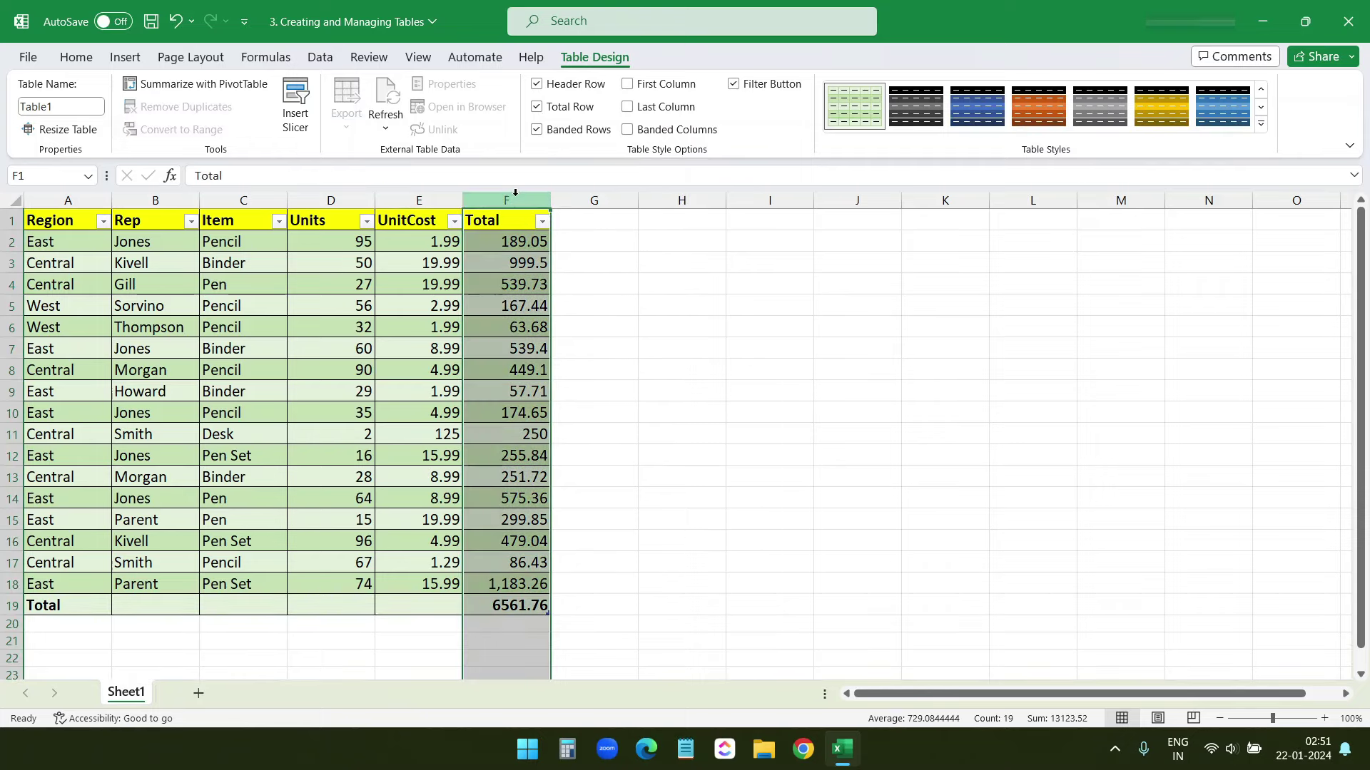
{"action": "left_click", "coordinate": [633, 297]}
Insert a slicer for the Region field and place it on the empty cells around columns I to K, beside the table.
{"action": "left_click", "coordinate": [503, 258]}
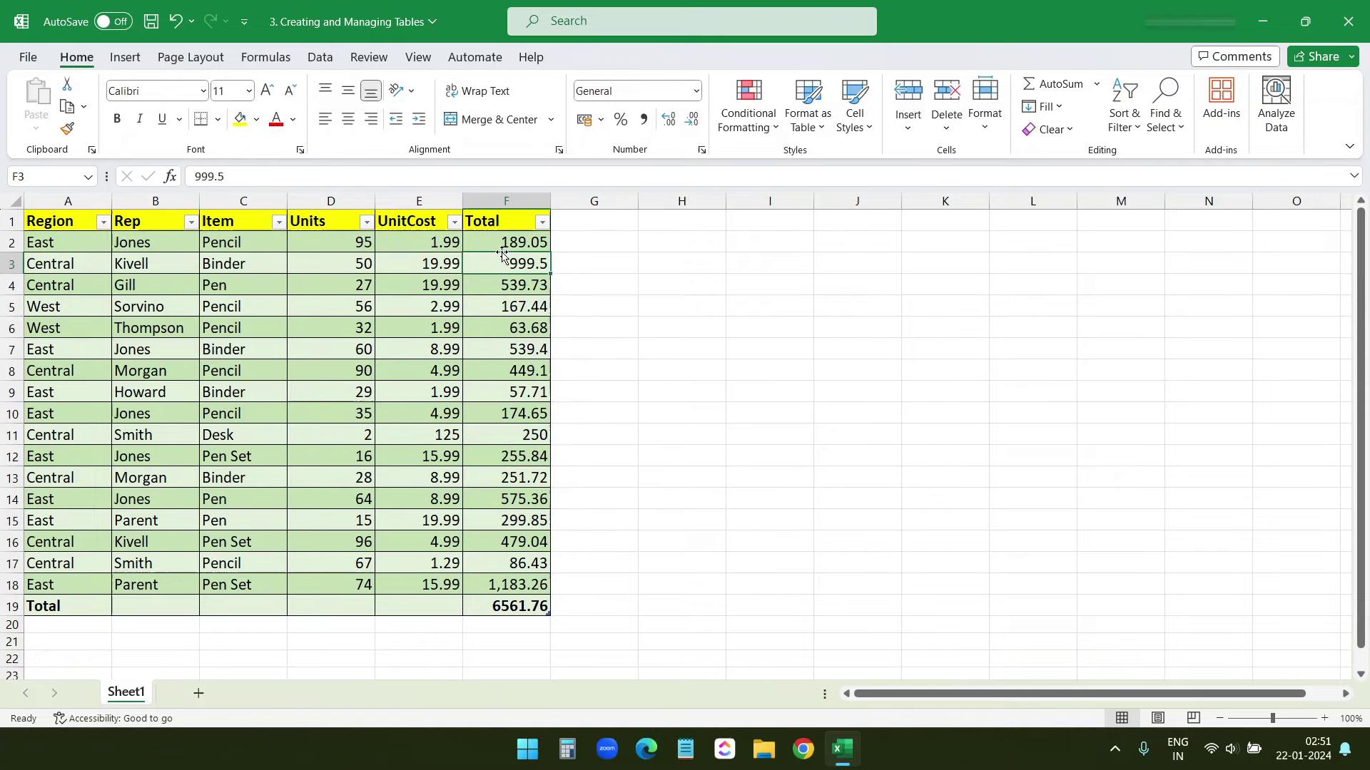
{"action": "left_click", "coordinate": [590, 63]}
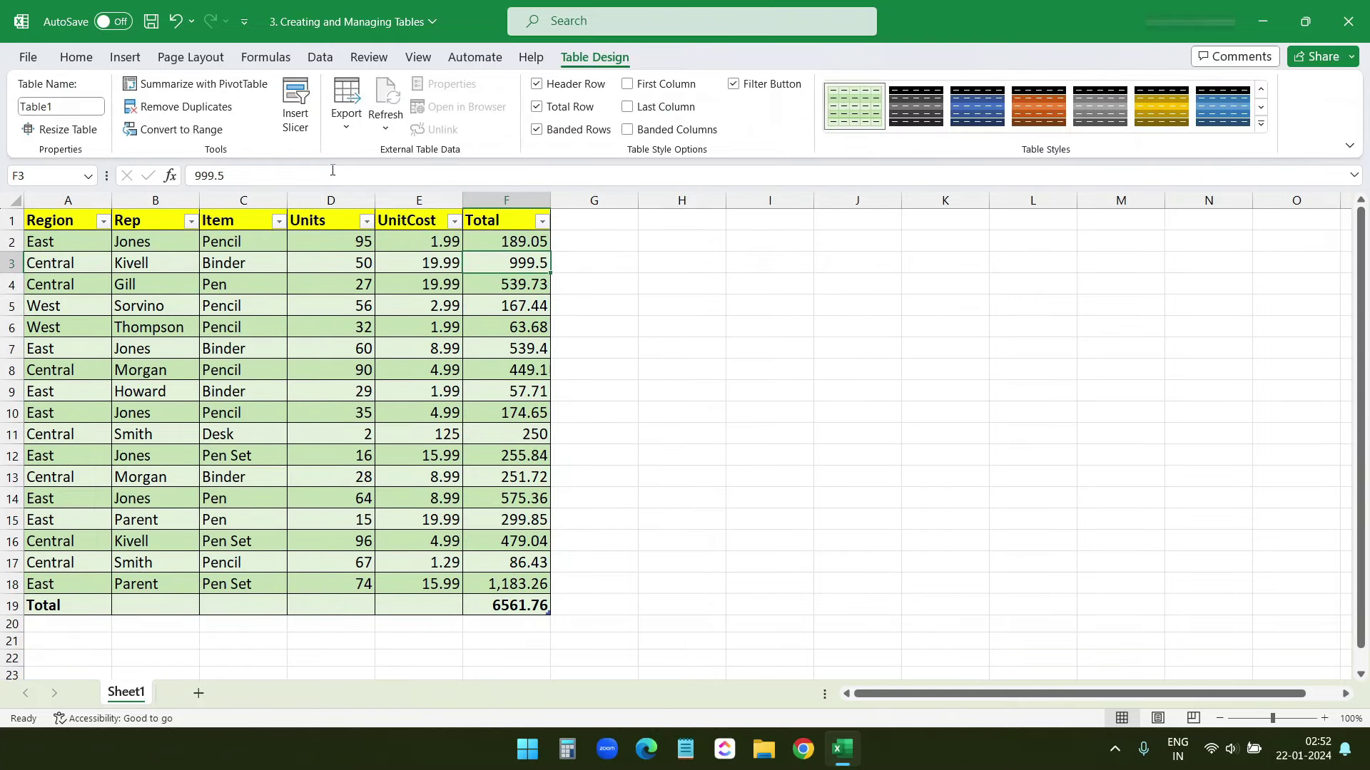
{"action": "left_click", "coordinate": [295, 112]}
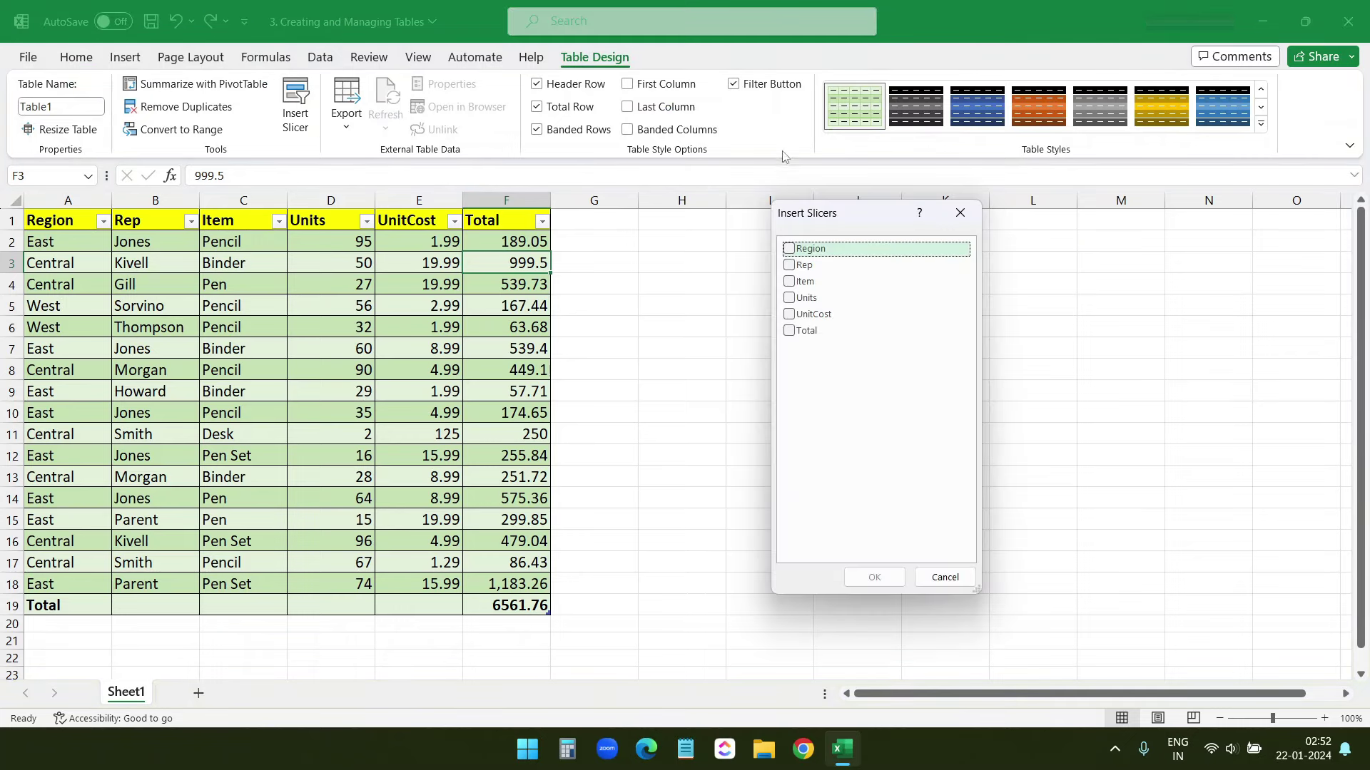
{"action": "left_click_drag", "start_coordinate": [823, 214], "coordinate": [949, 219]}
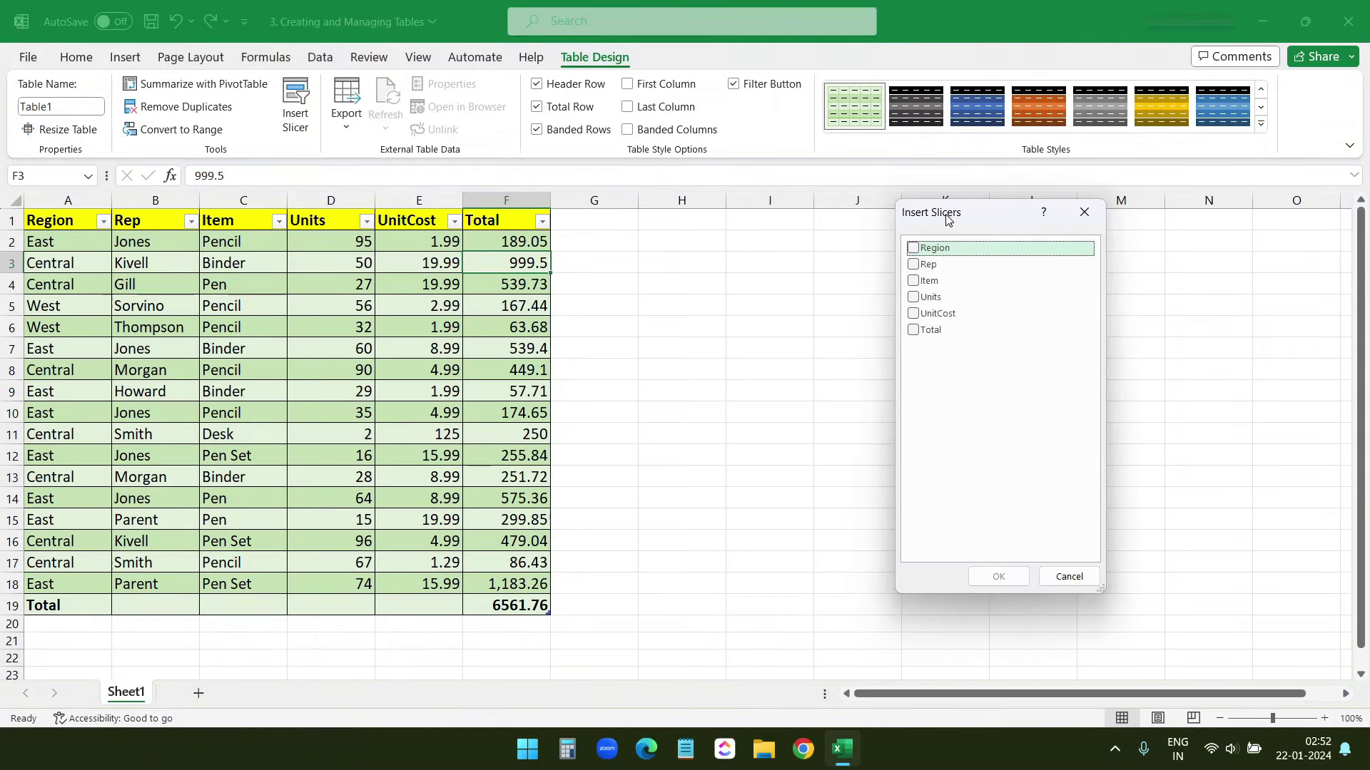
{"action": "left_click", "coordinate": [915, 249]}
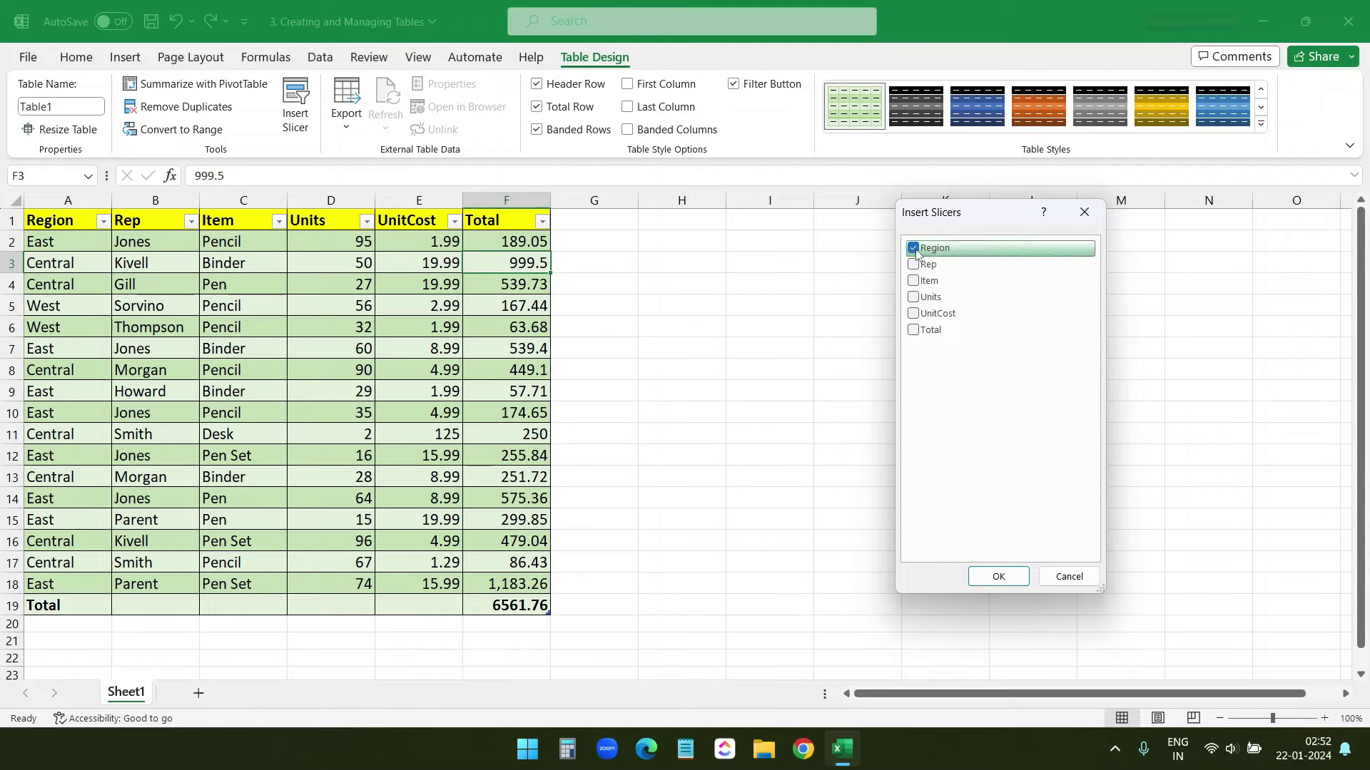
{"action": "left_click", "coordinate": [999, 576]}
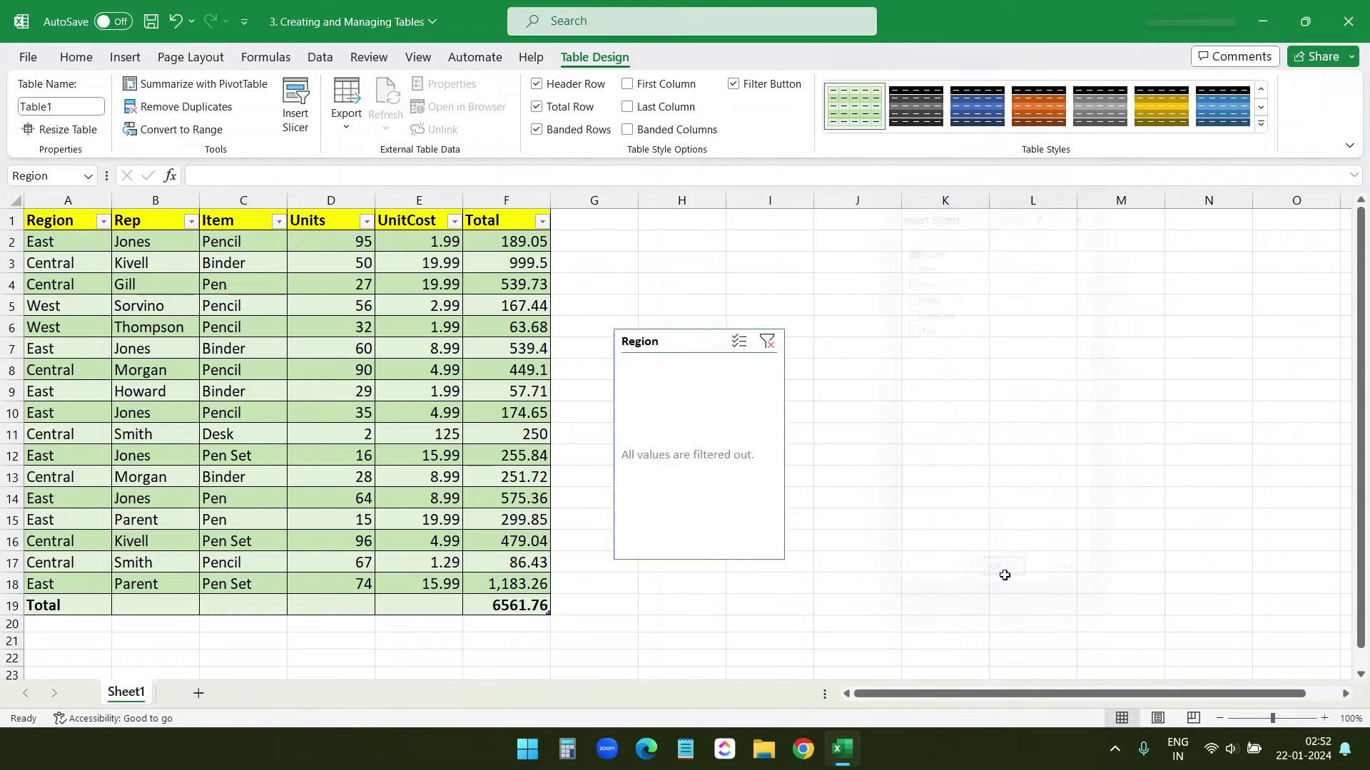
{"action": "left_click_drag", "start_coordinate": [670, 339], "coordinate": [856, 309]}
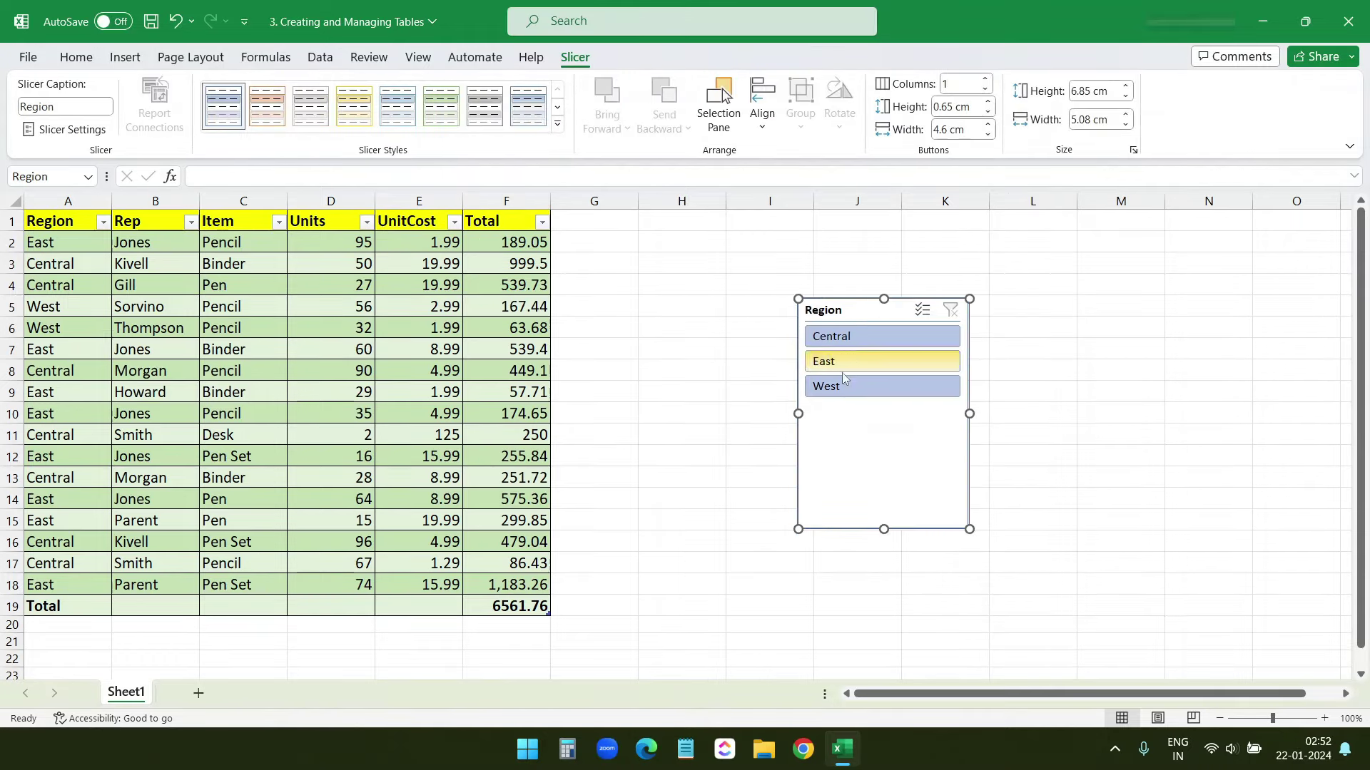
Filter the table to the Central region with the Region slicer and inspect the total row's formula in F19.
{"action": "left_click", "coordinate": [51, 197]}
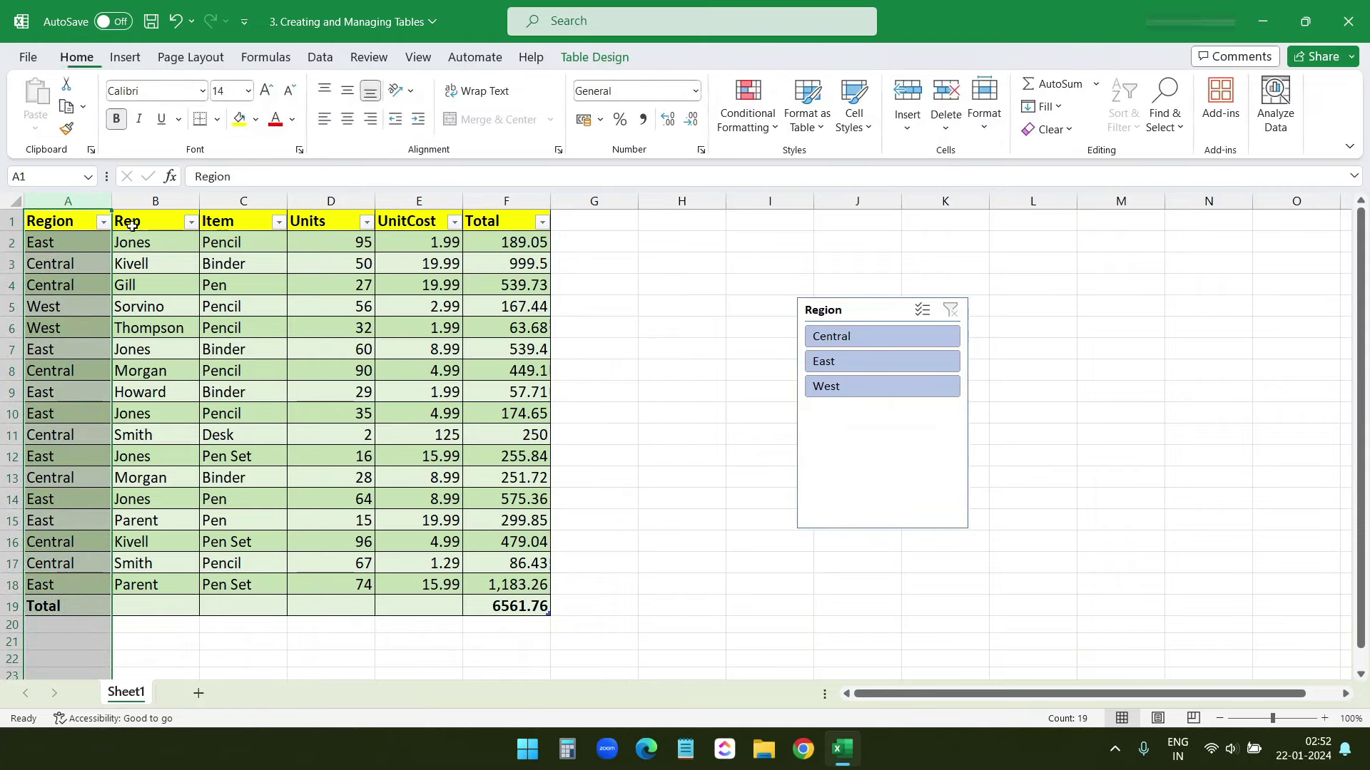
{"action": "left_click", "coordinate": [627, 384]}
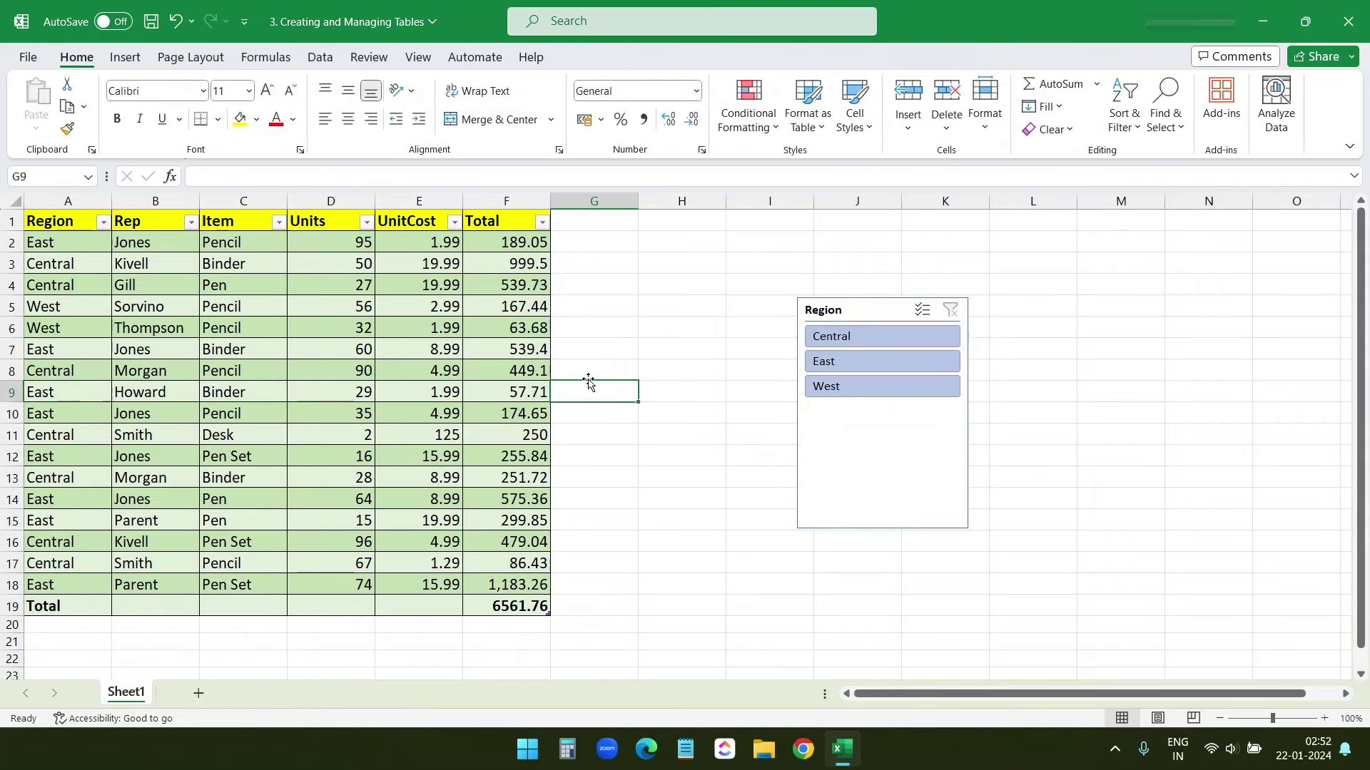
{"action": "left_click", "coordinate": [851, 344]}
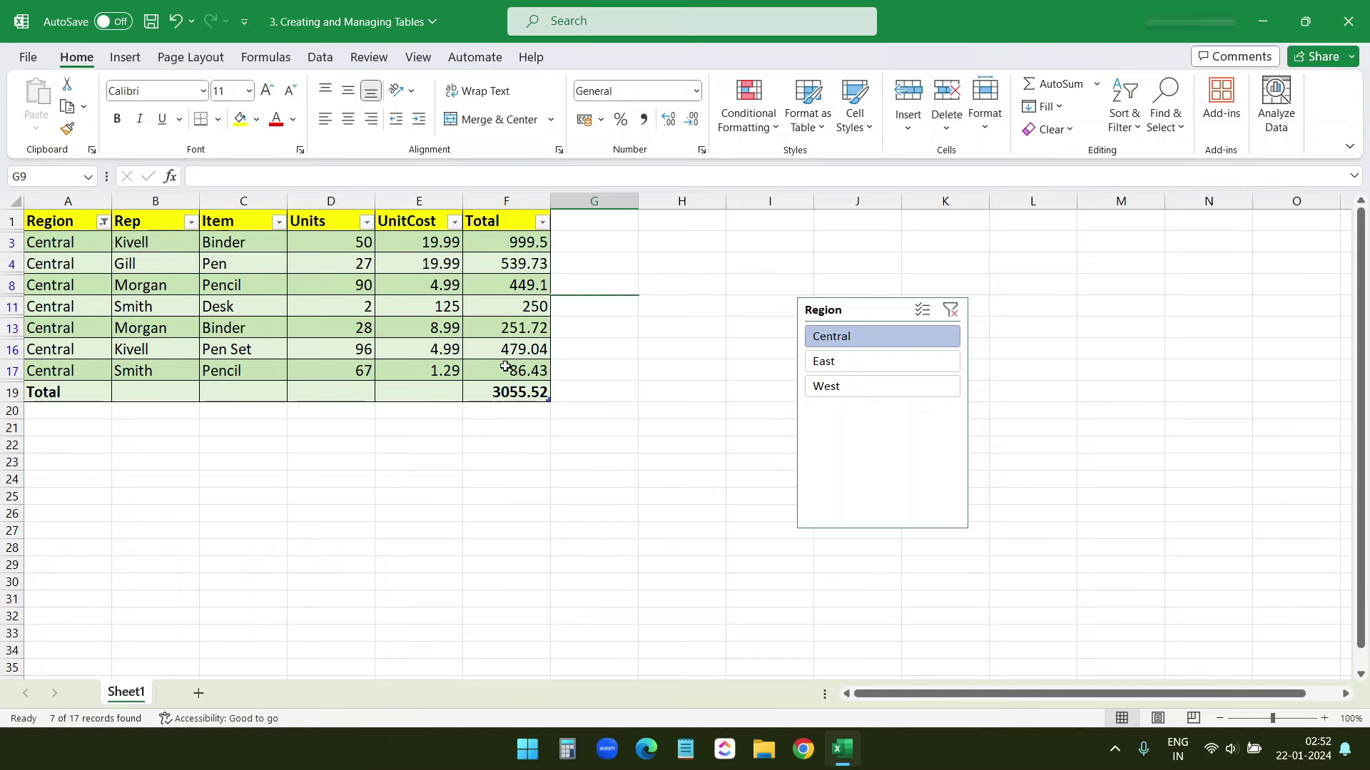
{"action": "left_click", "coordinate": [507, 430]}
{"action": "left_click", "coordinate": [508, 397]}
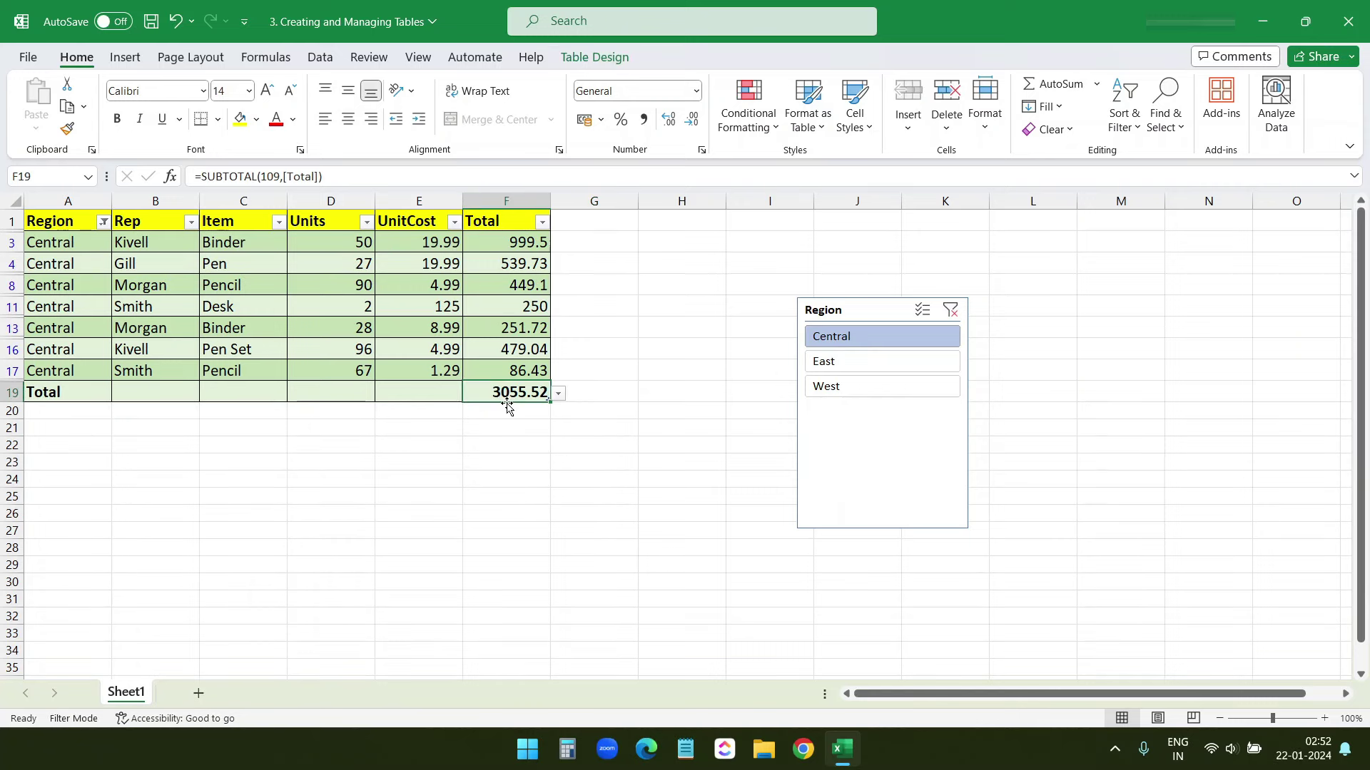
{"action": "left_click", "coordinate": [528, 442]}
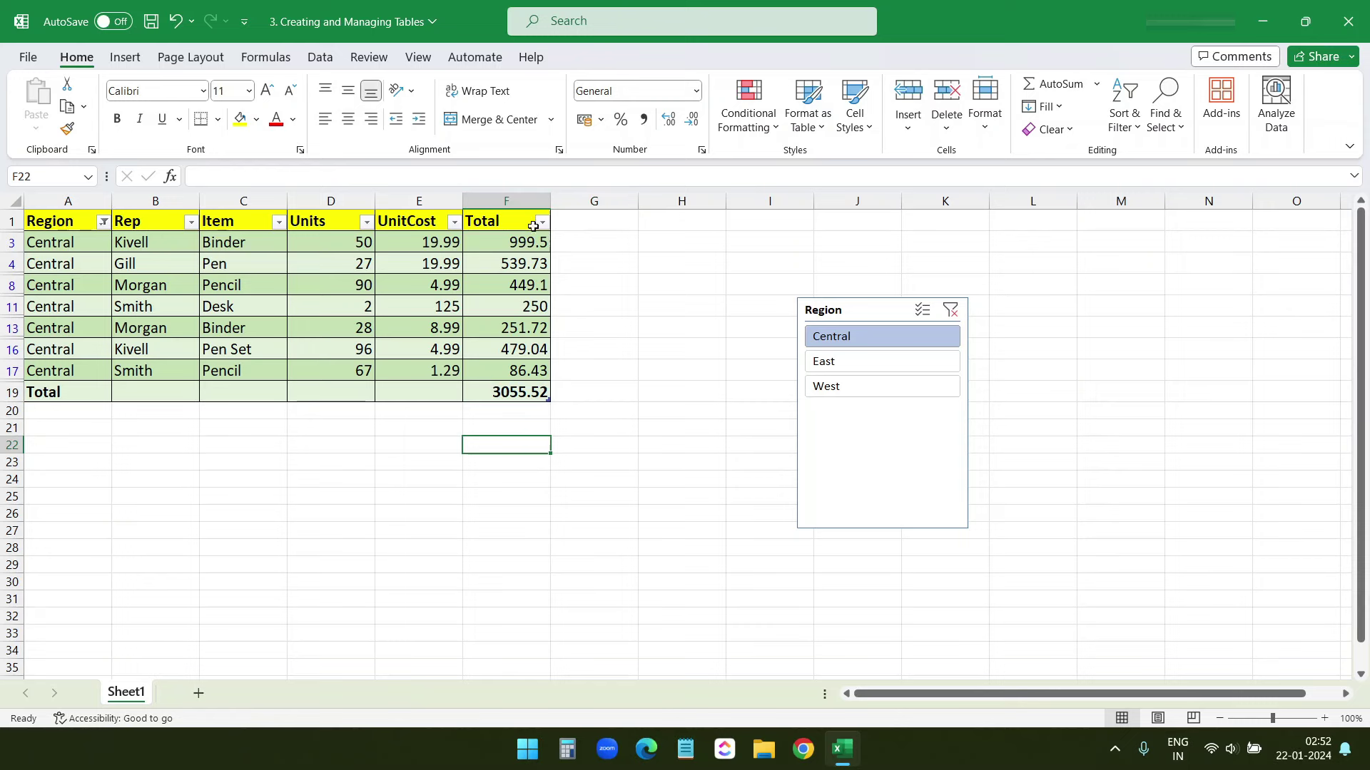
Switch the Region slicer's filter to East and finally to West.
{"action": "left_click", "coordinate": [844, 369]}
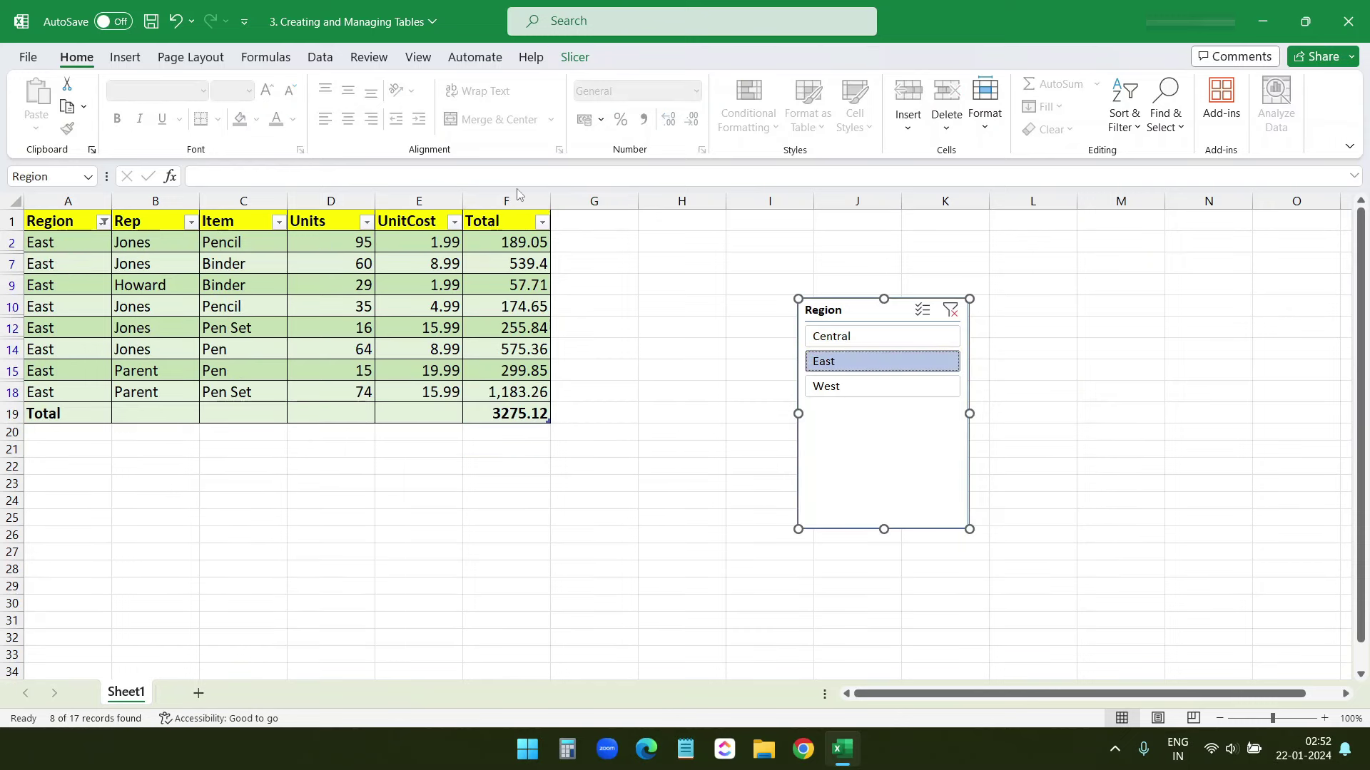
{"action": "left_click", "coordinate": [853, 387]}
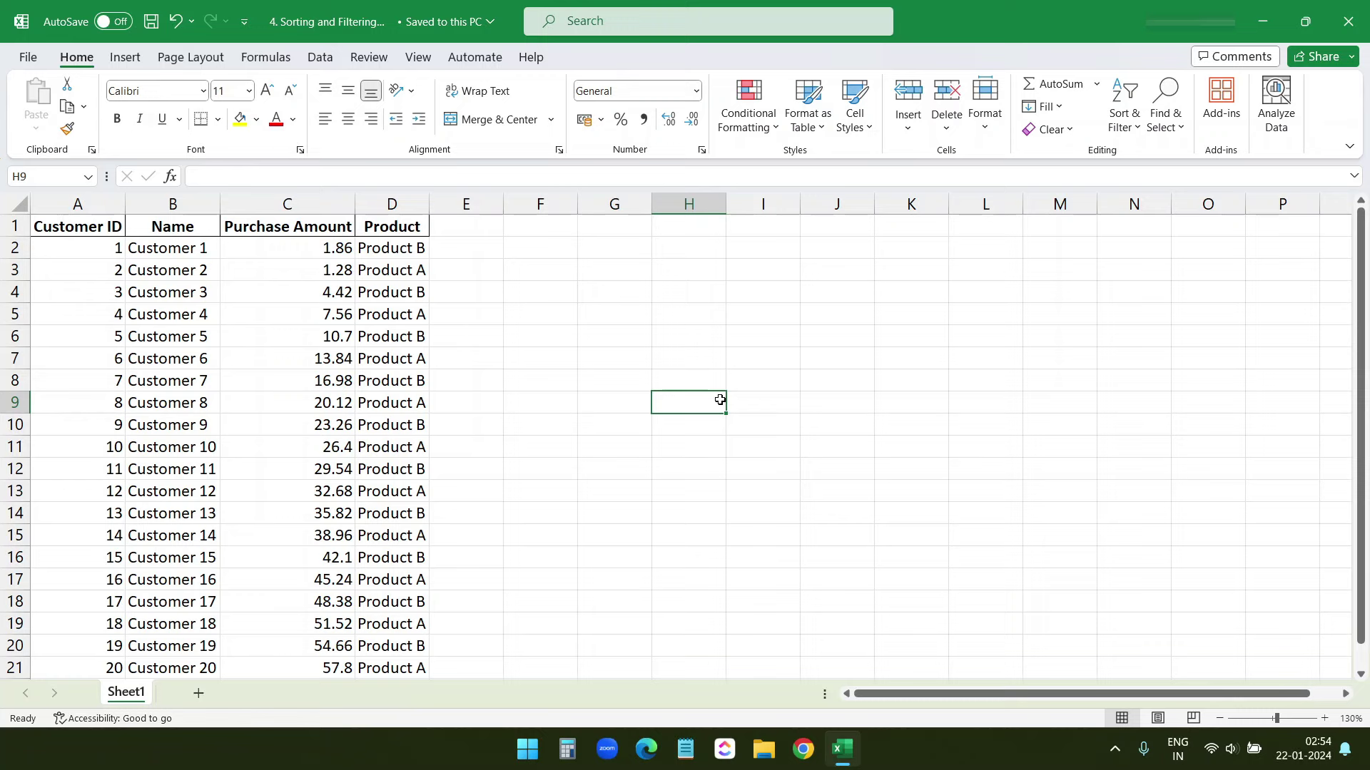
Select the whole customer data range and turn on filtering for its header row.
{"action": "key", "text": "ctrl+Home"}
{"action": "key", "text": "ctrl+shift+End"}
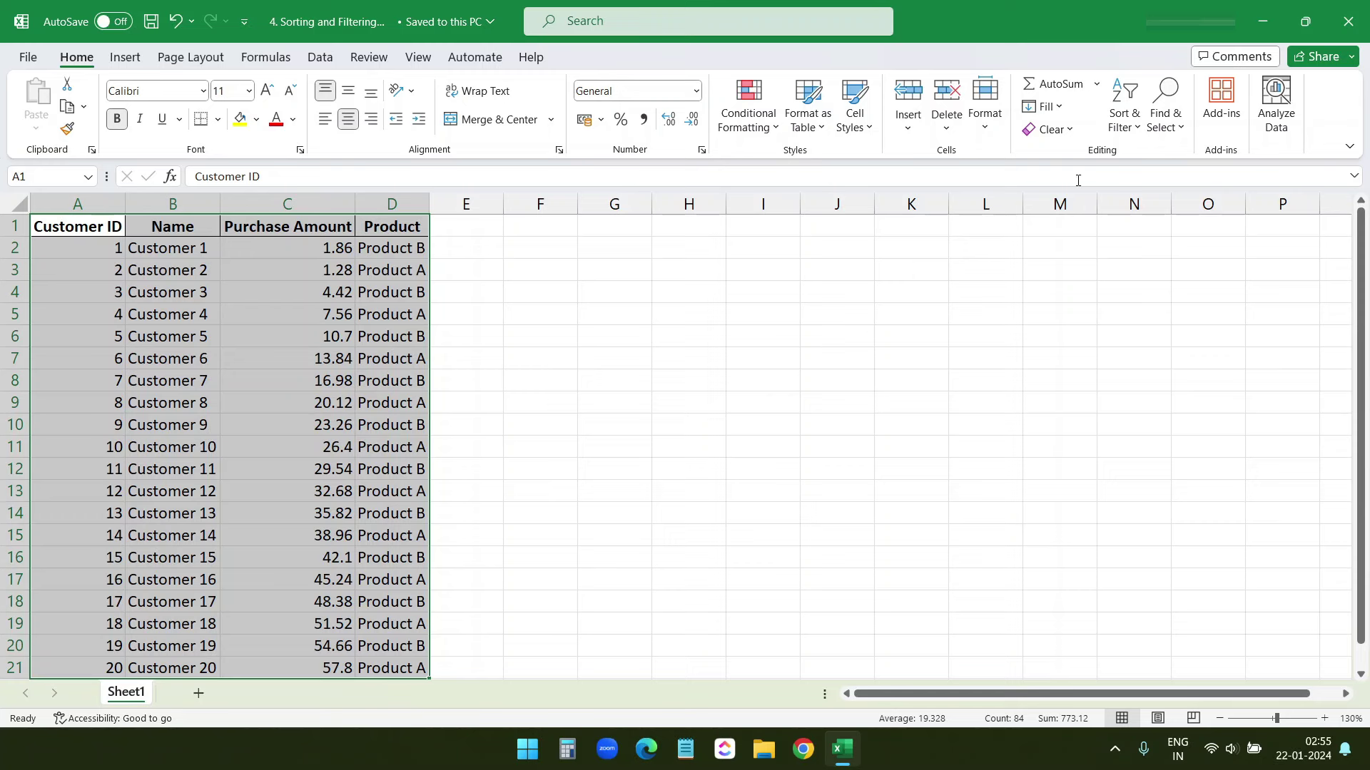
{"action": "left_click", "coordinate": [1127, 129]}
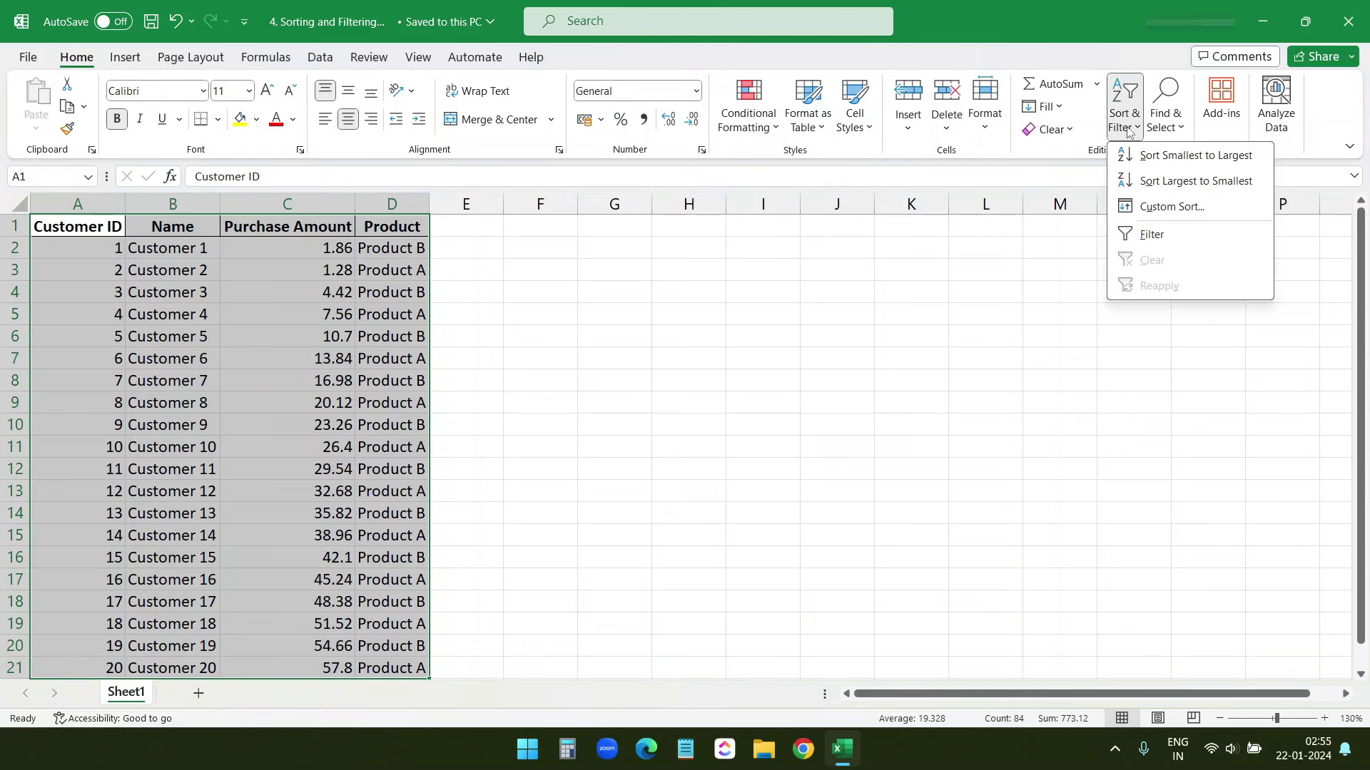
{"action": "left_click", "coordinate": [1152, 235]}
{"action": "left_click", "coordinate": [614, 336]}
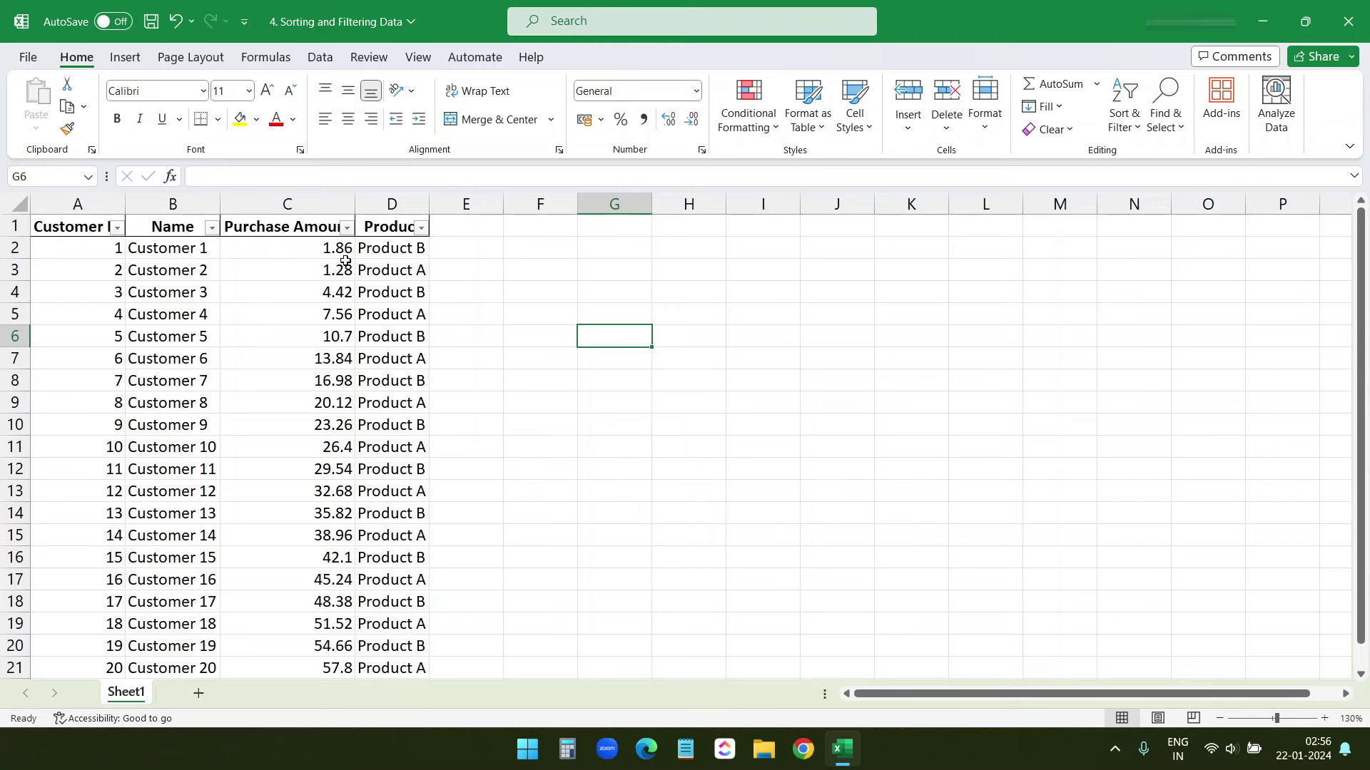
Sort the customer data by Purchase Amount from smallest to largest and look through the sorted rows.
{"action": "left_click", "coordinate": [347, 228]}
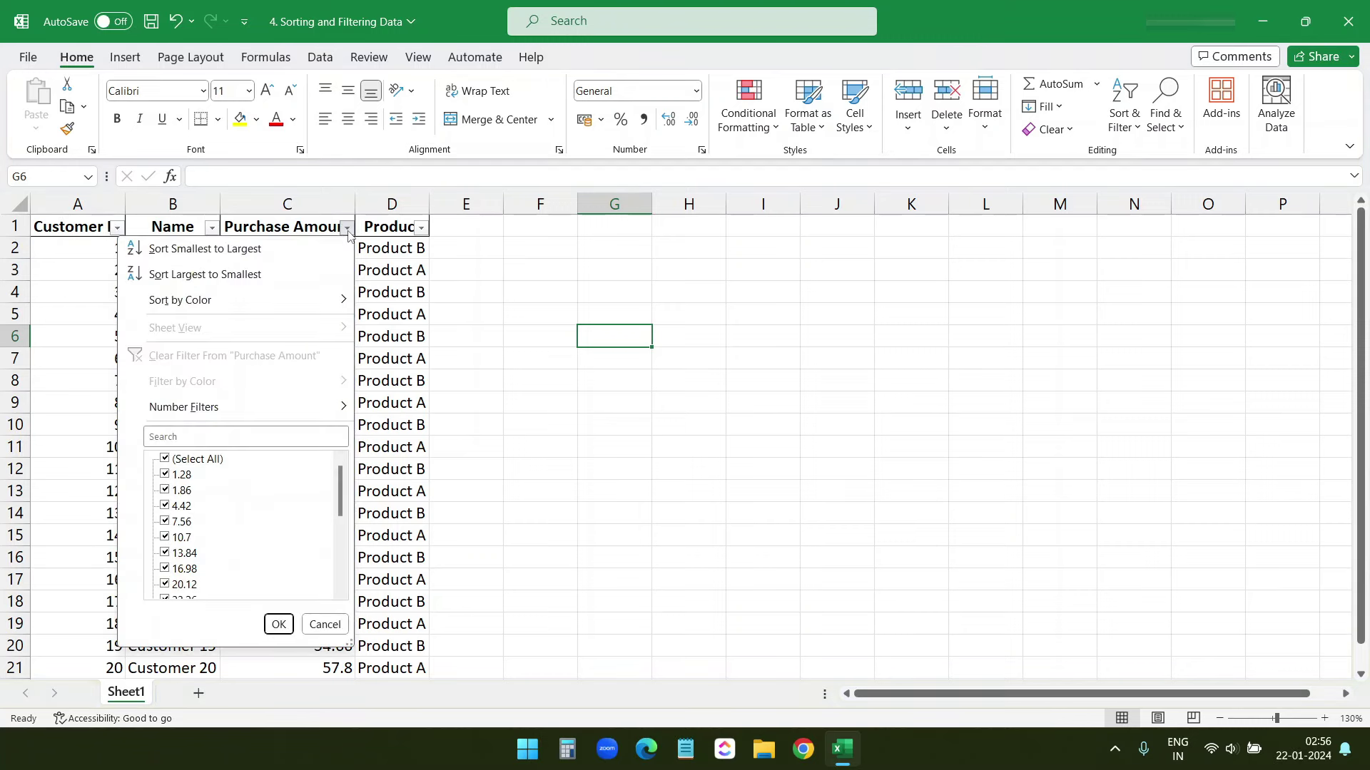
{"action": "left_click", "coordinate": [227, 257]}
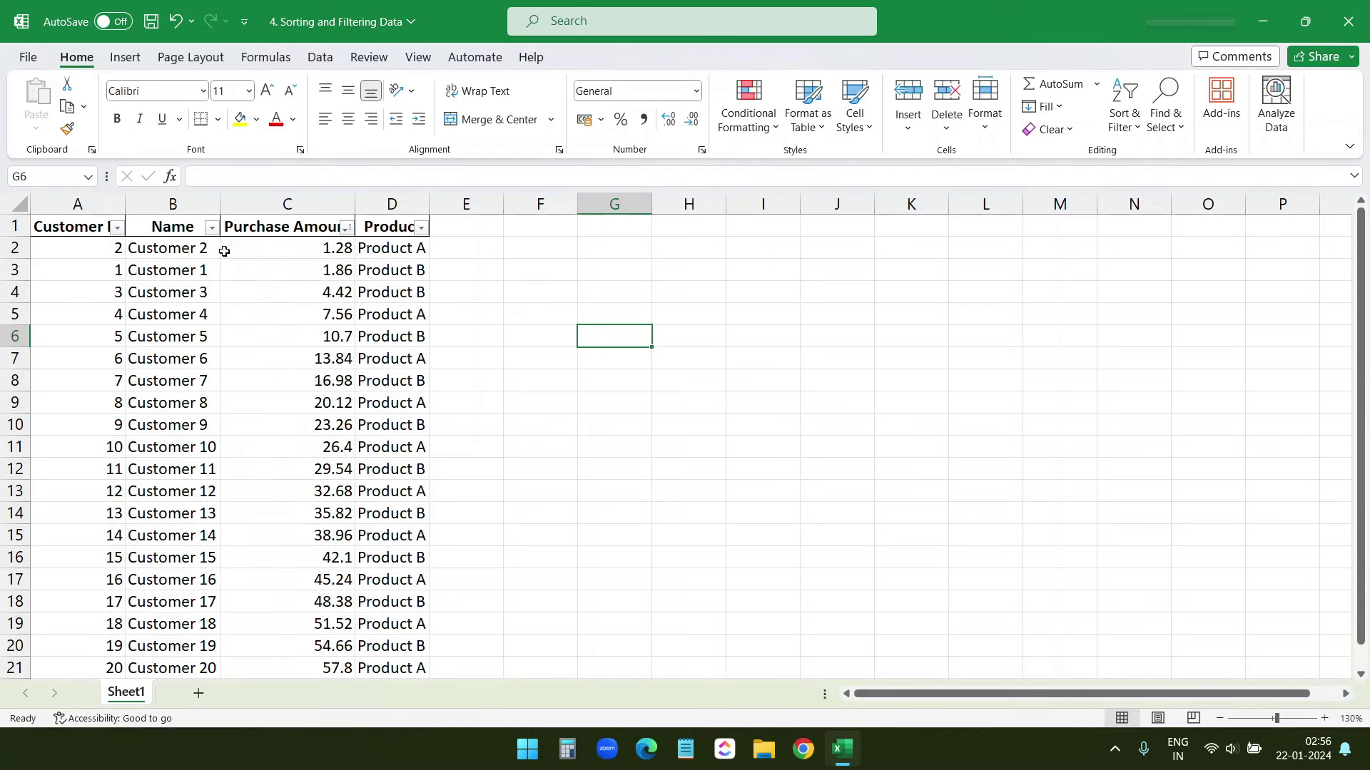
{"action": "left_click", "coordinate": [442, 310]}
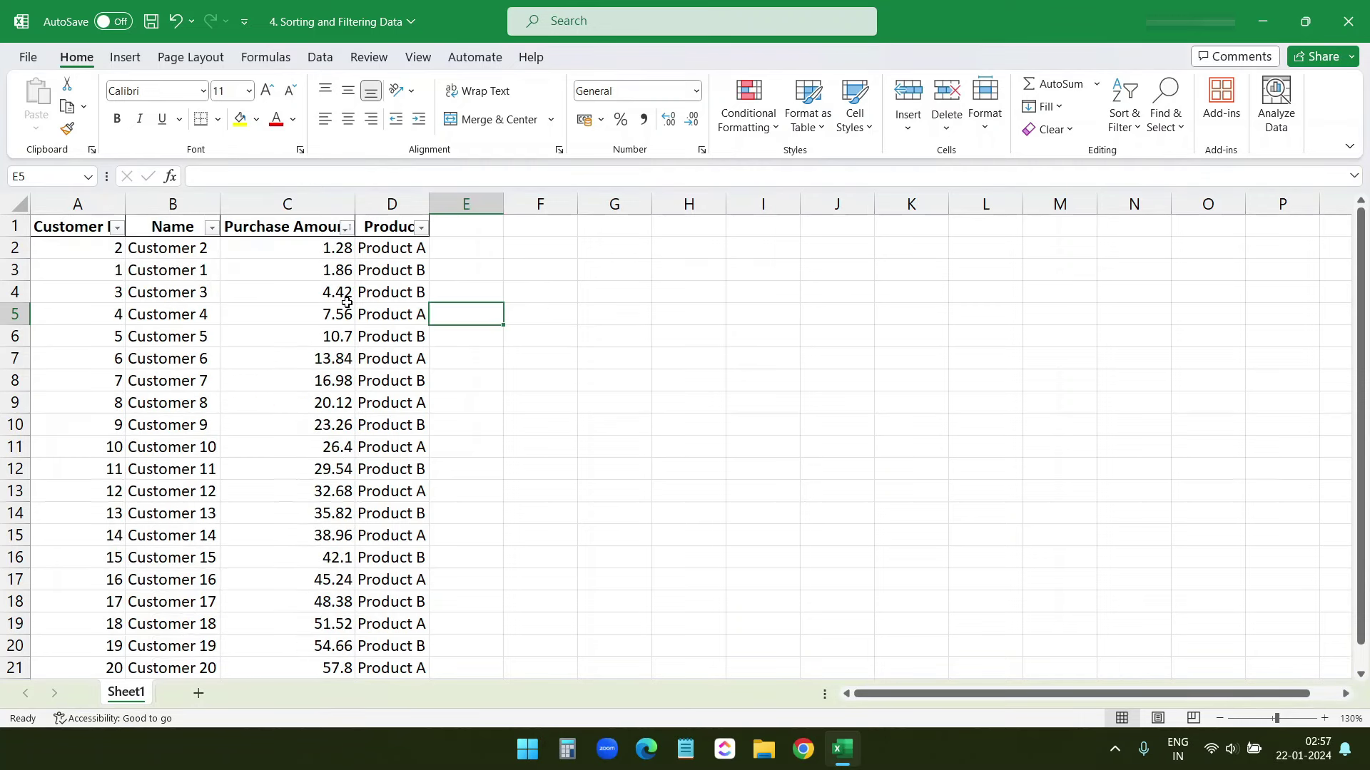
{"action": "scroll", "coordinate": [342, 365], "scroll_direction": "down", "scroll_amount": 5}
{"action": "scroll", "coordinate": [338, 428], "scroll_direction": "up", "scroll_amount": 5}
{"action": "left_click", "coordinate": [465, 265]}
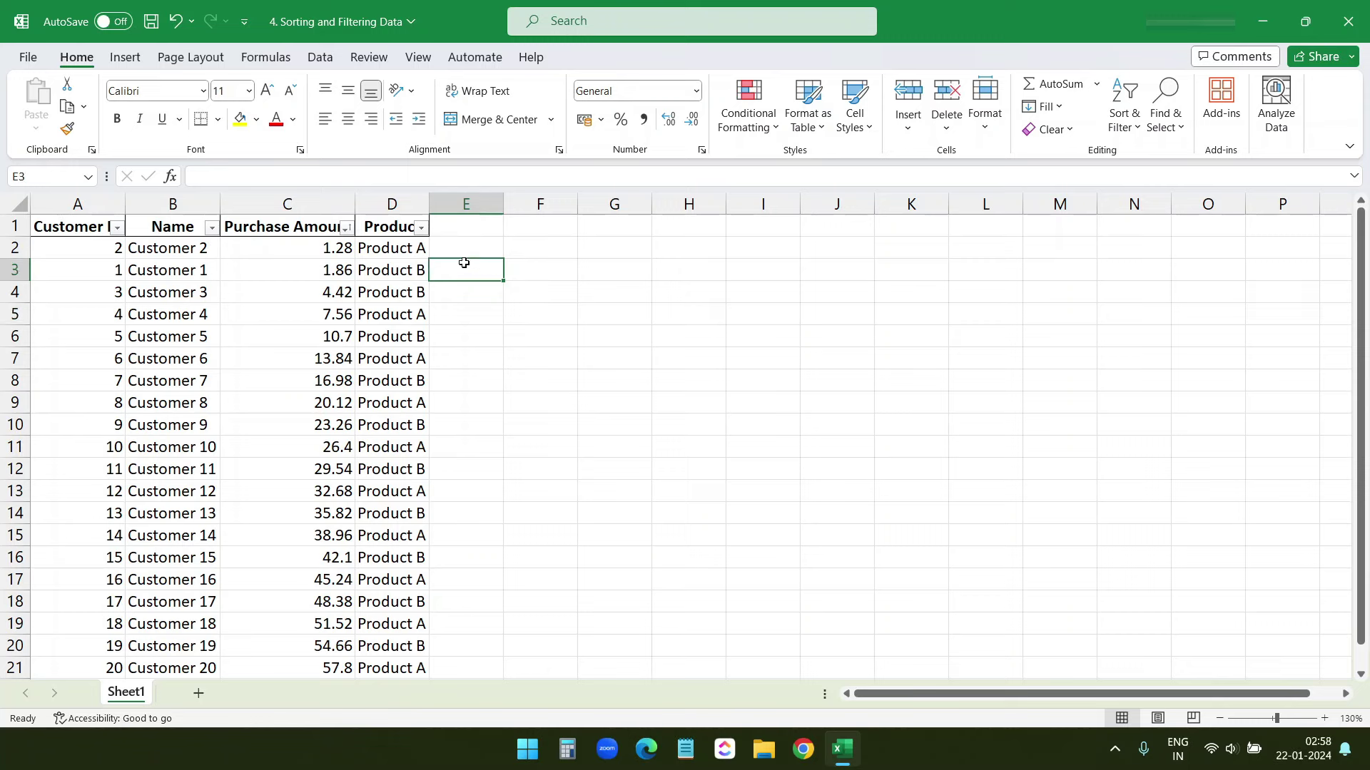
Filter the Product column to show only Product A, and clear the Product filter again.
{"action": "left_click", "coordinate": [422, 229]}
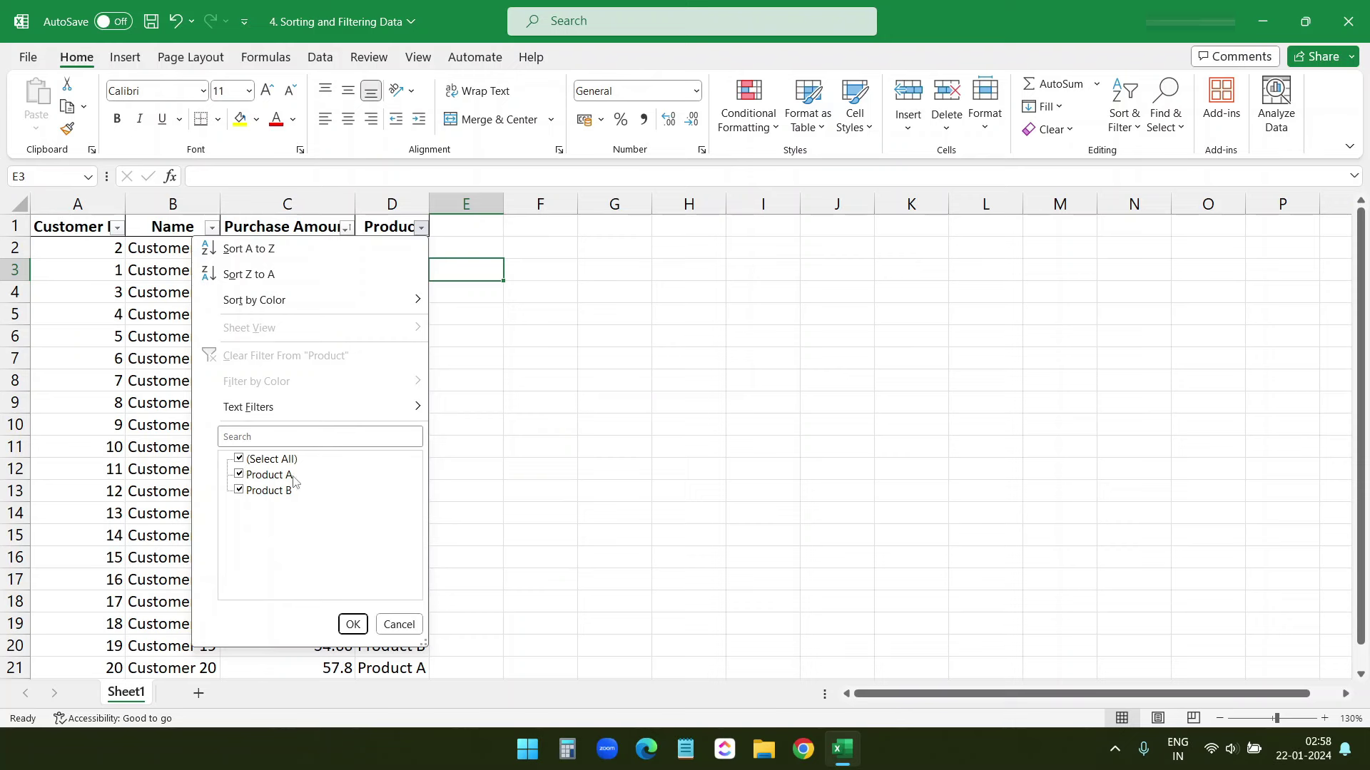
{"action": "left_click", "coordinate": [240, 492]}
{"action": "left_click", "coordinate": [353, 624]}
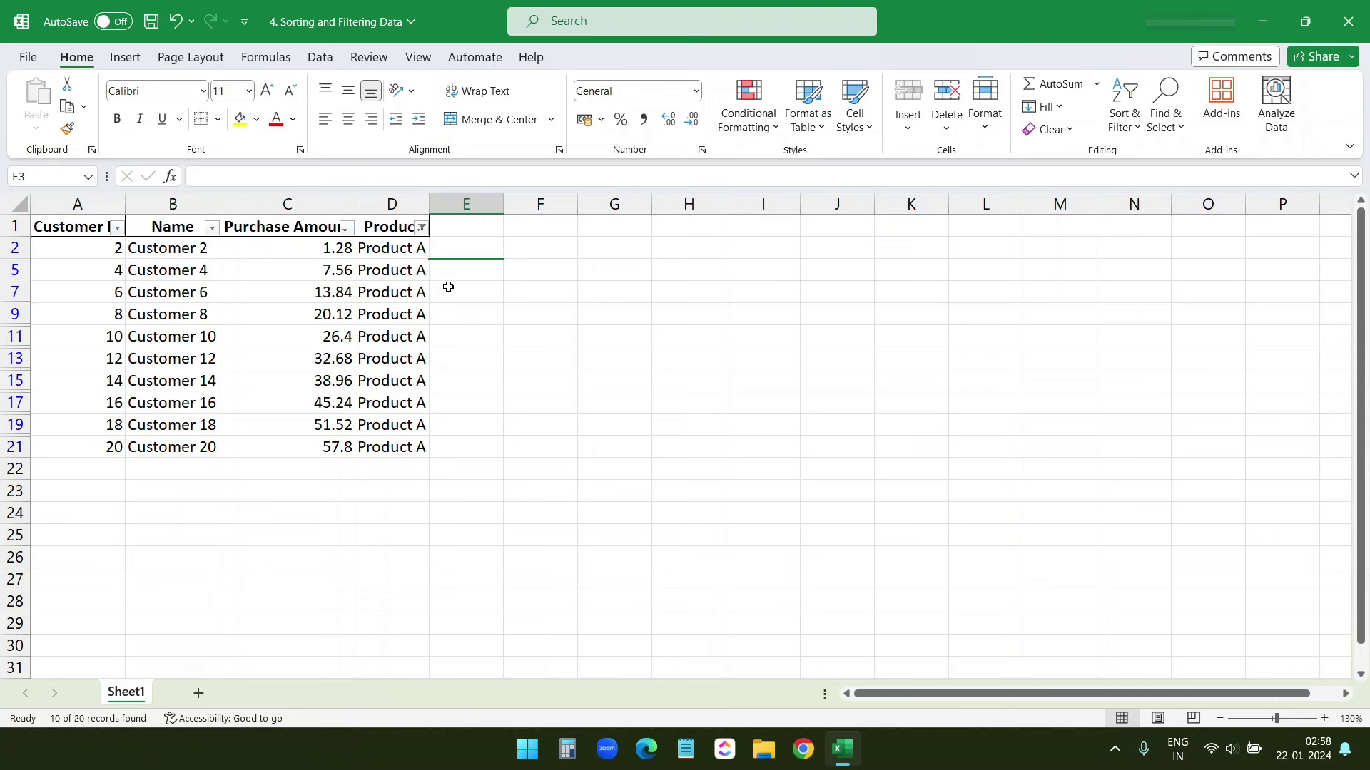
{"action": "left_click", "coordinate": [421, 227]}
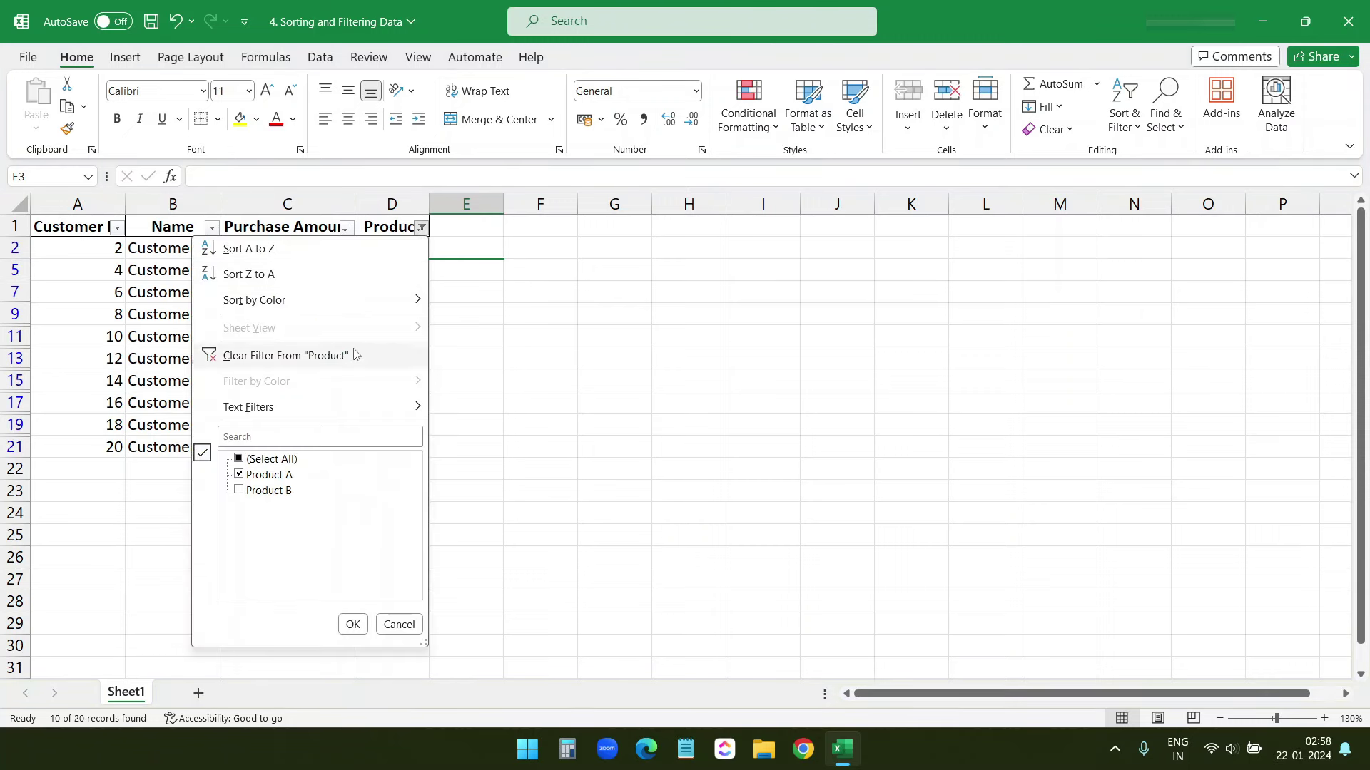
{"action": "left_click", "coordinate": [275, 357]}
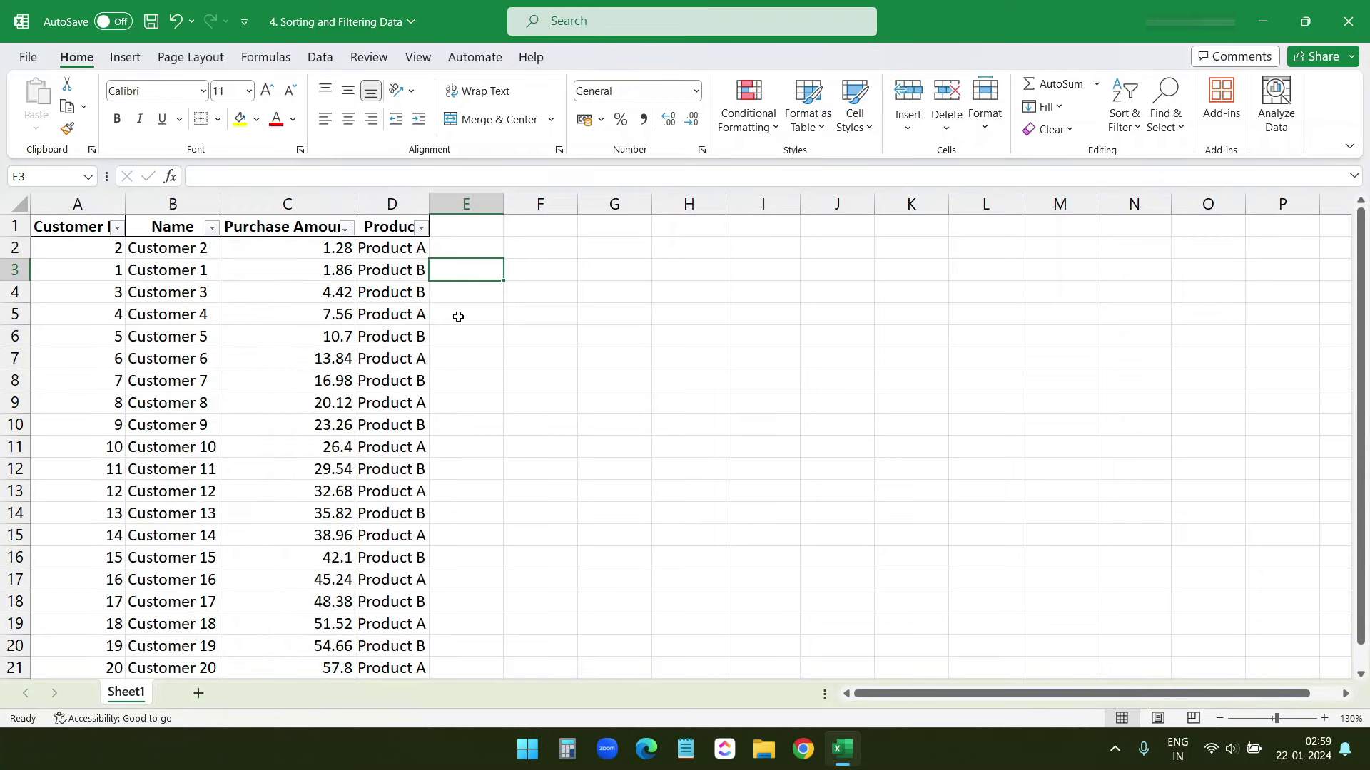
Filter the Purchase Amount column to values greater than 10 and review the other number filter conditions.
{"action": "left_click", "coordinate": [319, 205]}
{"action": "left_click", "coordinate": [392, 336]}
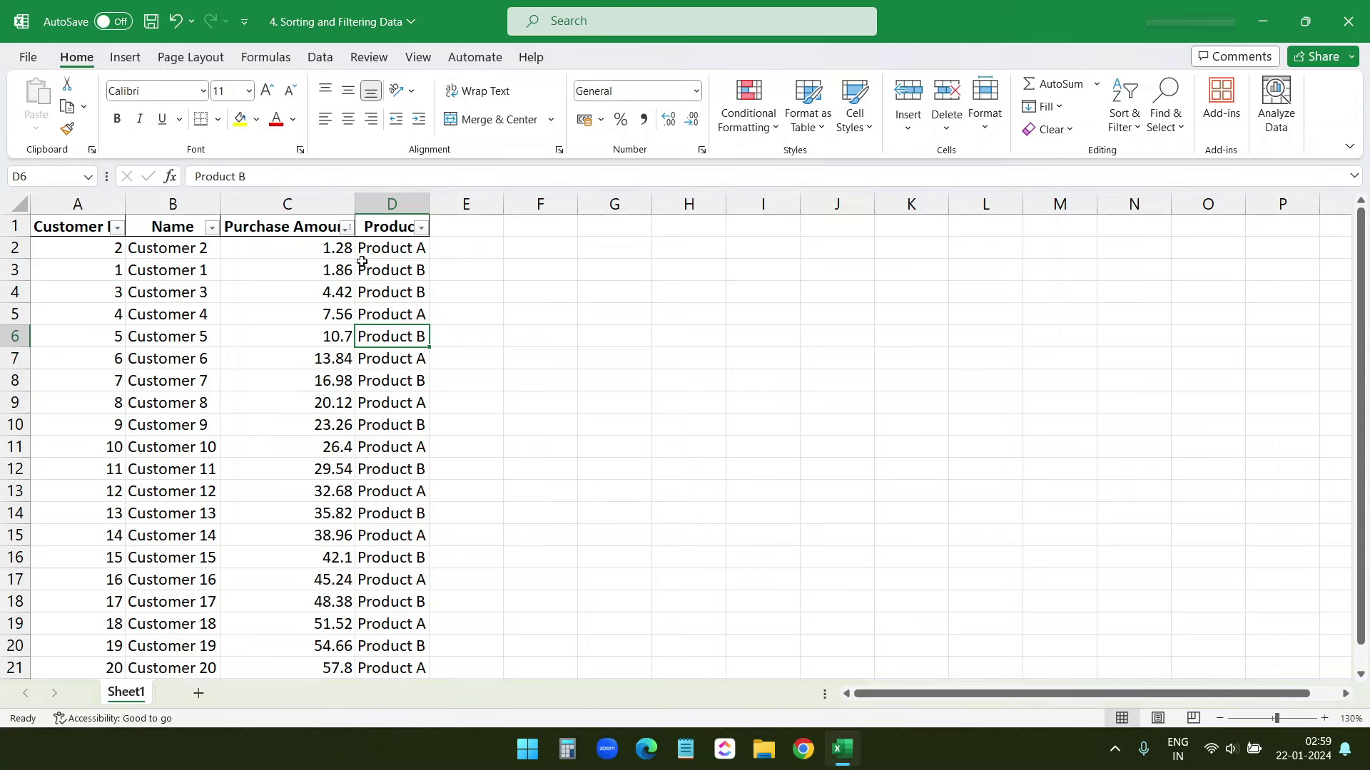
{"action": "left_click", "coordinate": [346, 229]}
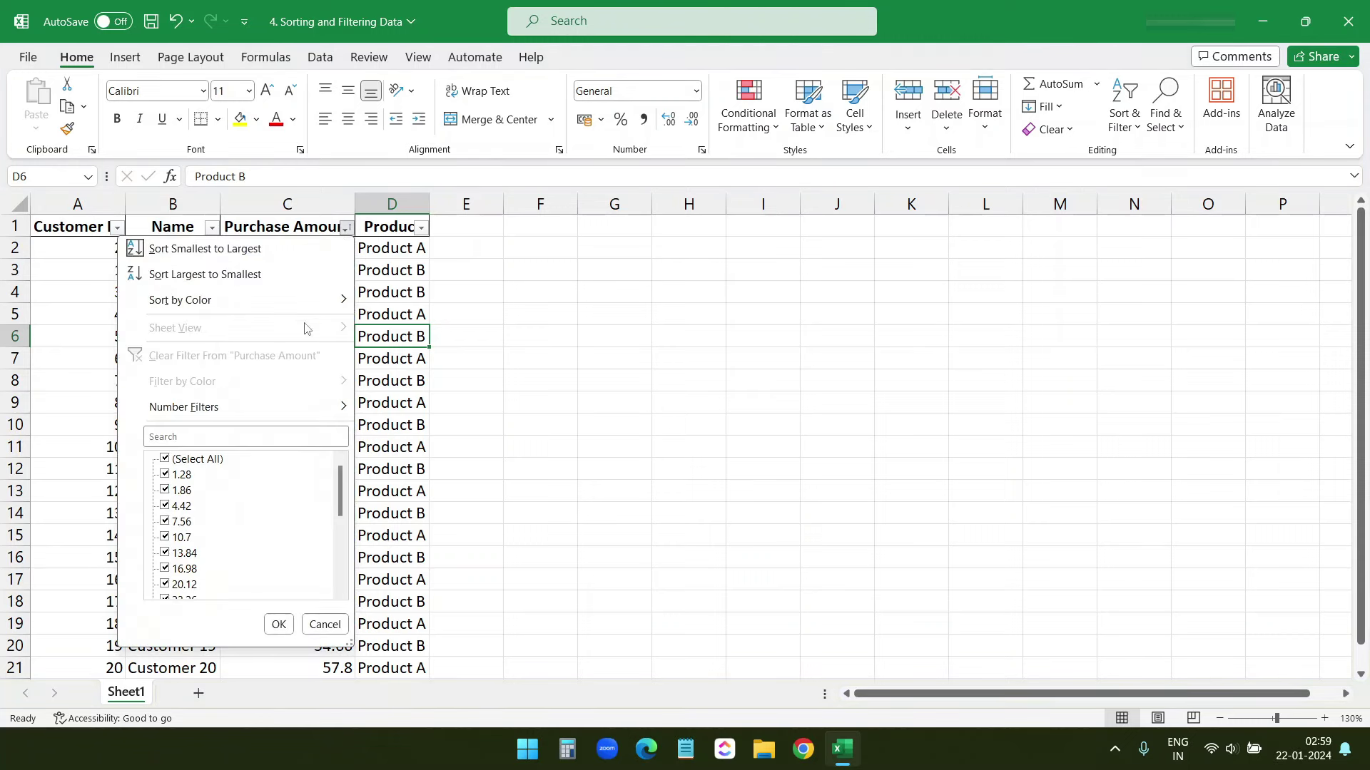
{"action": "mouse_move", "coordinate": [181, 414]}
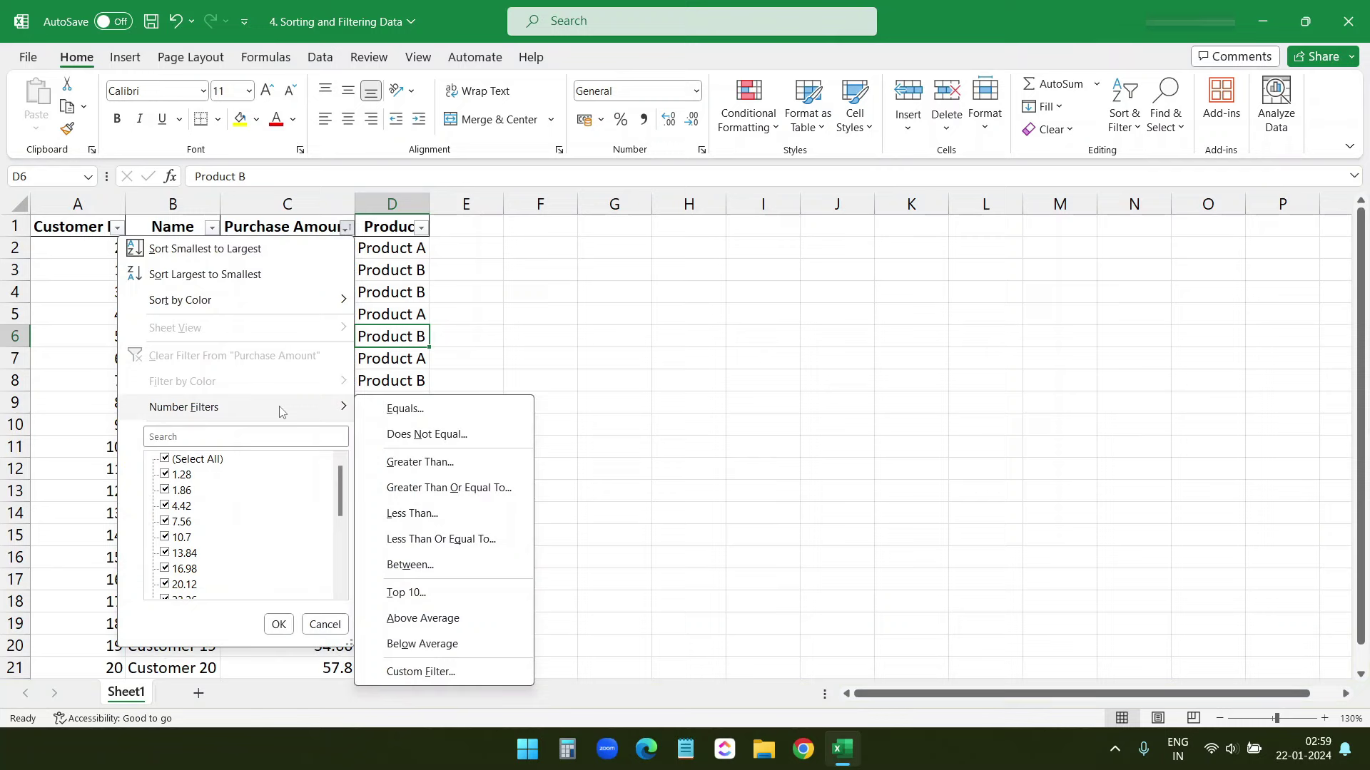
{"action": "left_click", "coordinate": [428, 462]}
{"action": "type", "text": "10"}
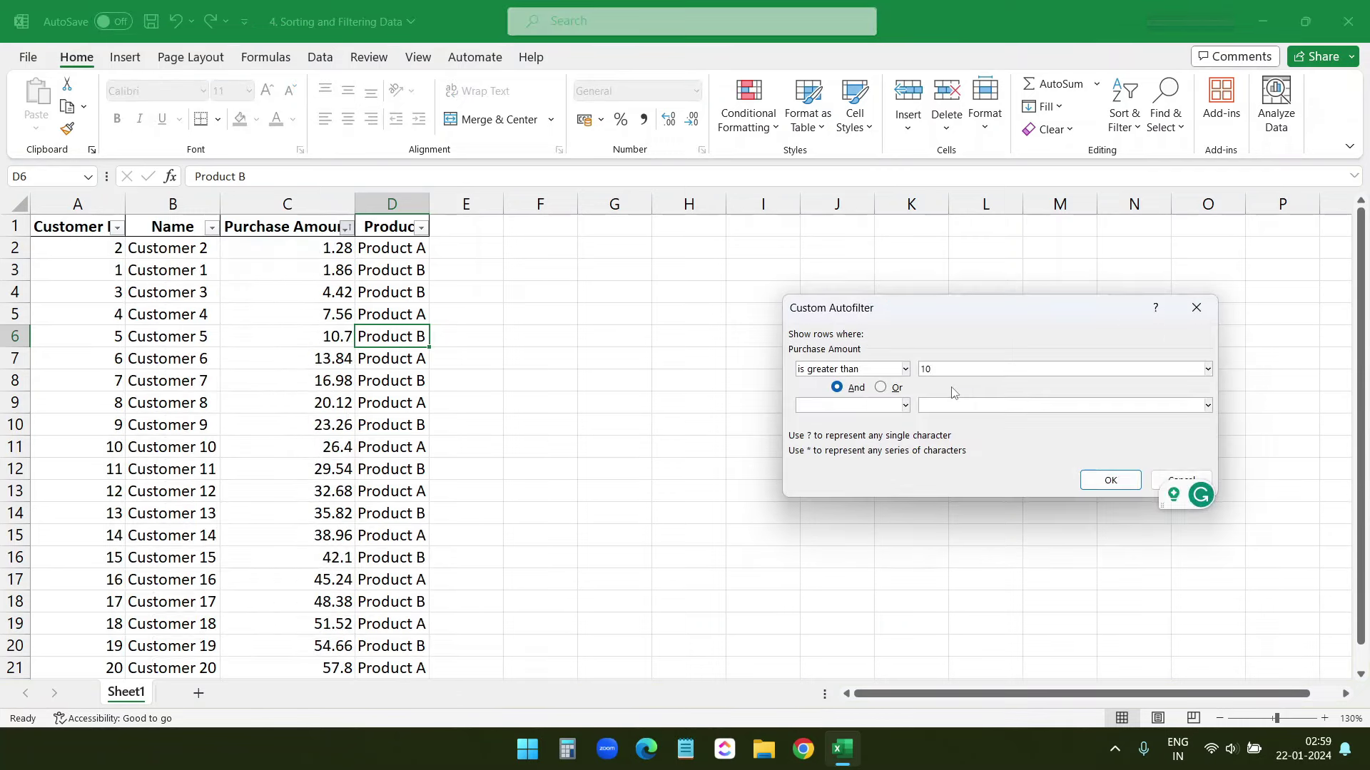
{"action": "left_click", "coordinate": [1110, 481]}
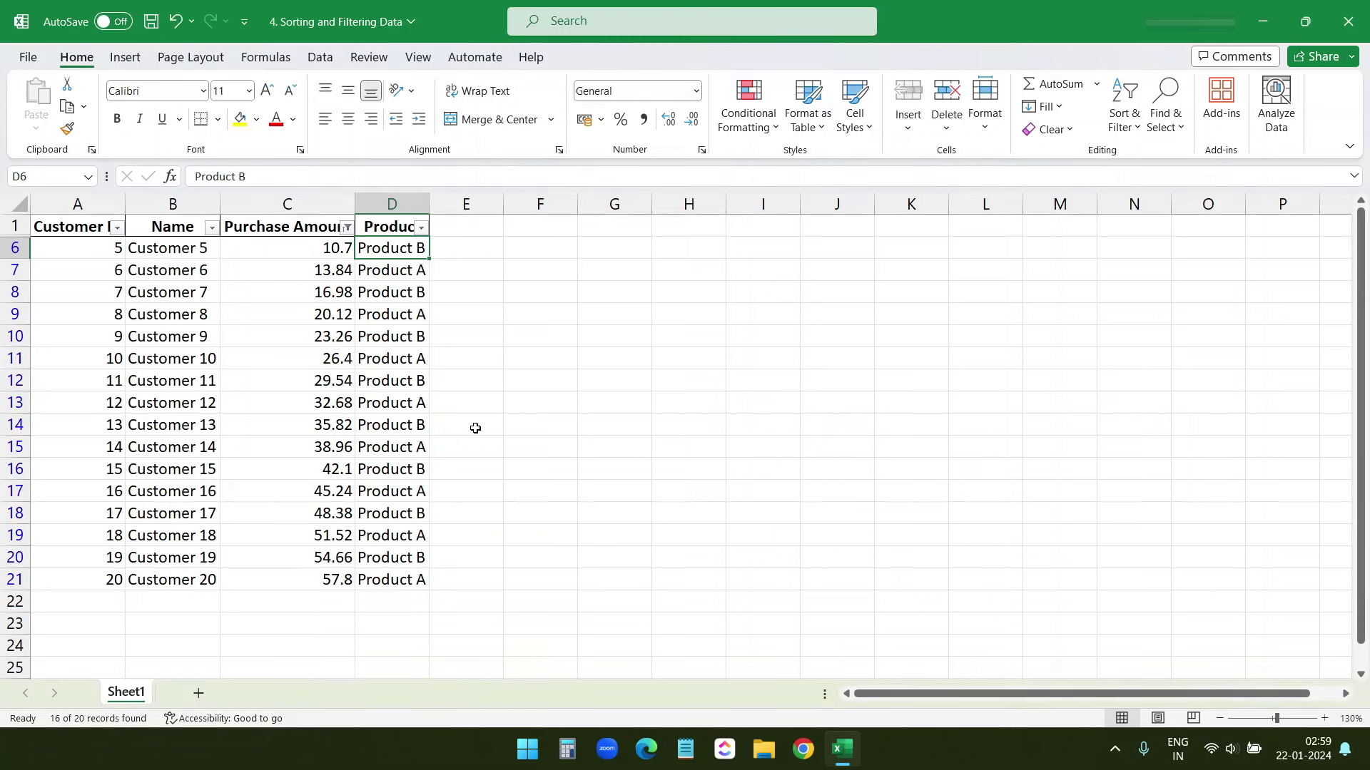
{"action": "left_click", "coordinate": [329, 205]}
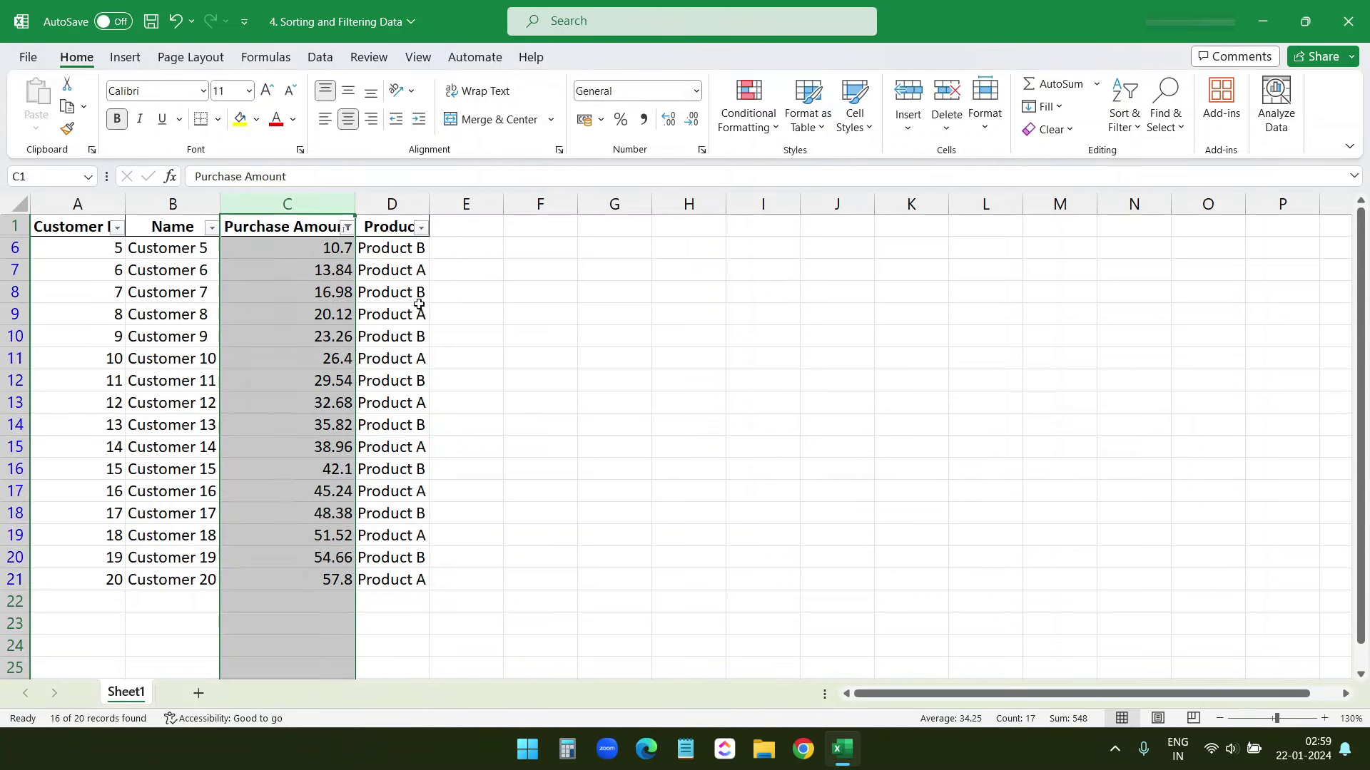
{"action": "left_click", "coordinate": [347, 227]}
{"action": "mouse_move", "coordinate": [284, 407]}
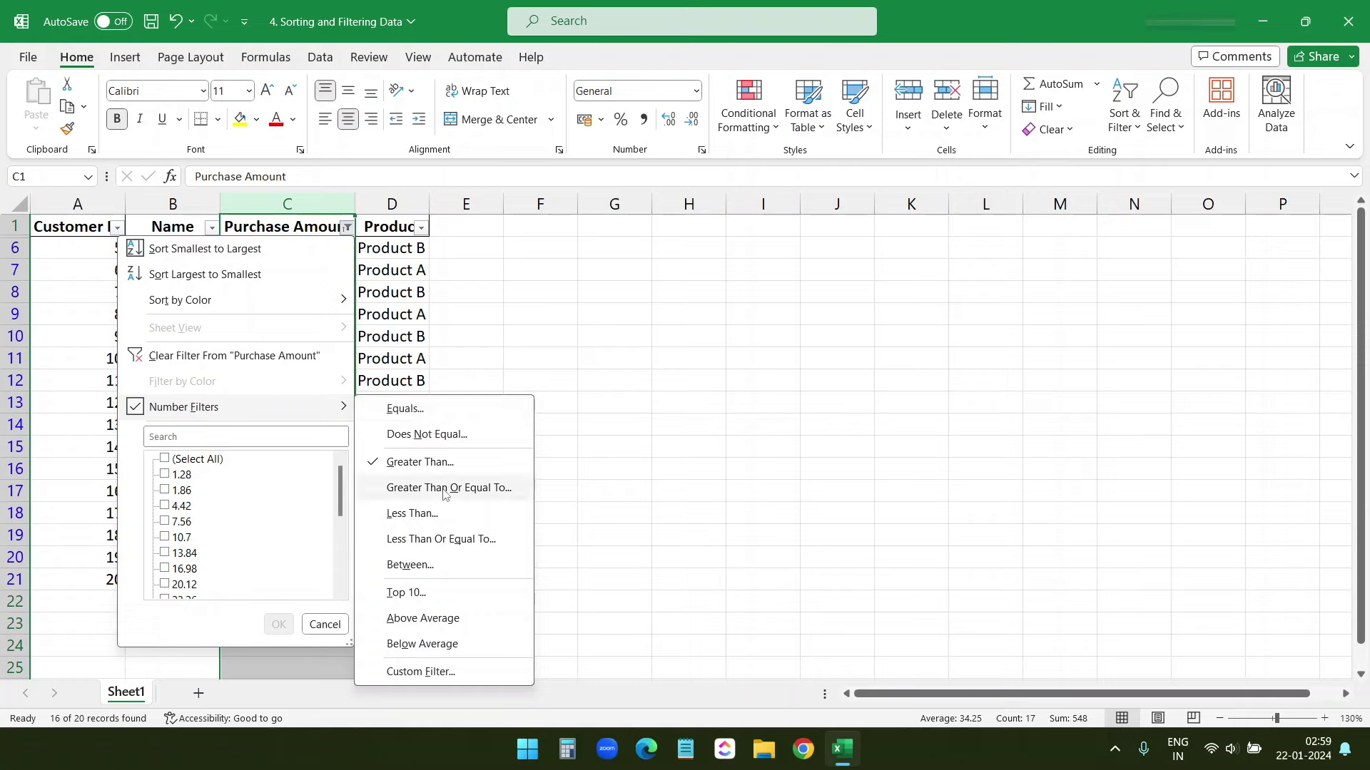
{"action": "left_click", "coordinate": [729, 389]}
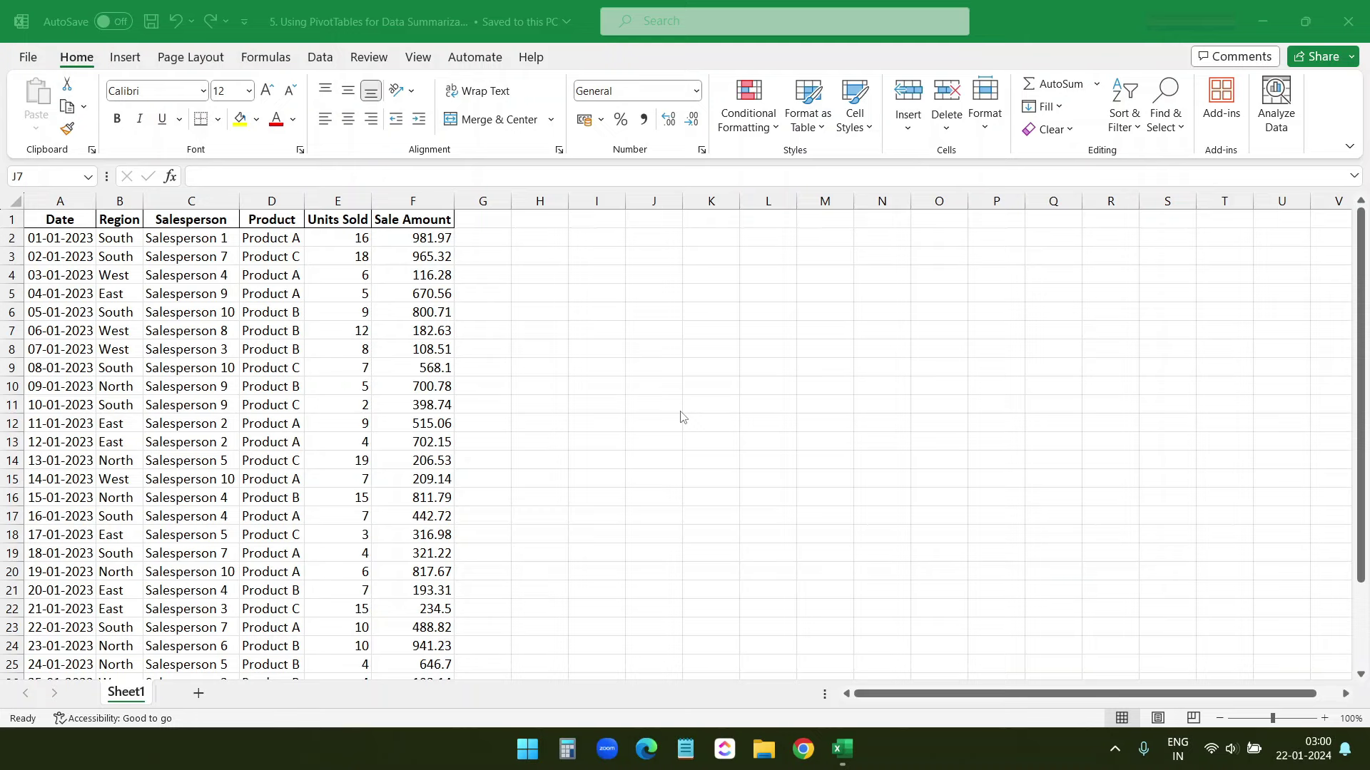
Create a PivotTable on a new worksheet from the sales data in Sheet1, range A1:F31.
{"action": "left_click_drag", "start_coordinate": [60, 219], "coordinate": [439, 644]}
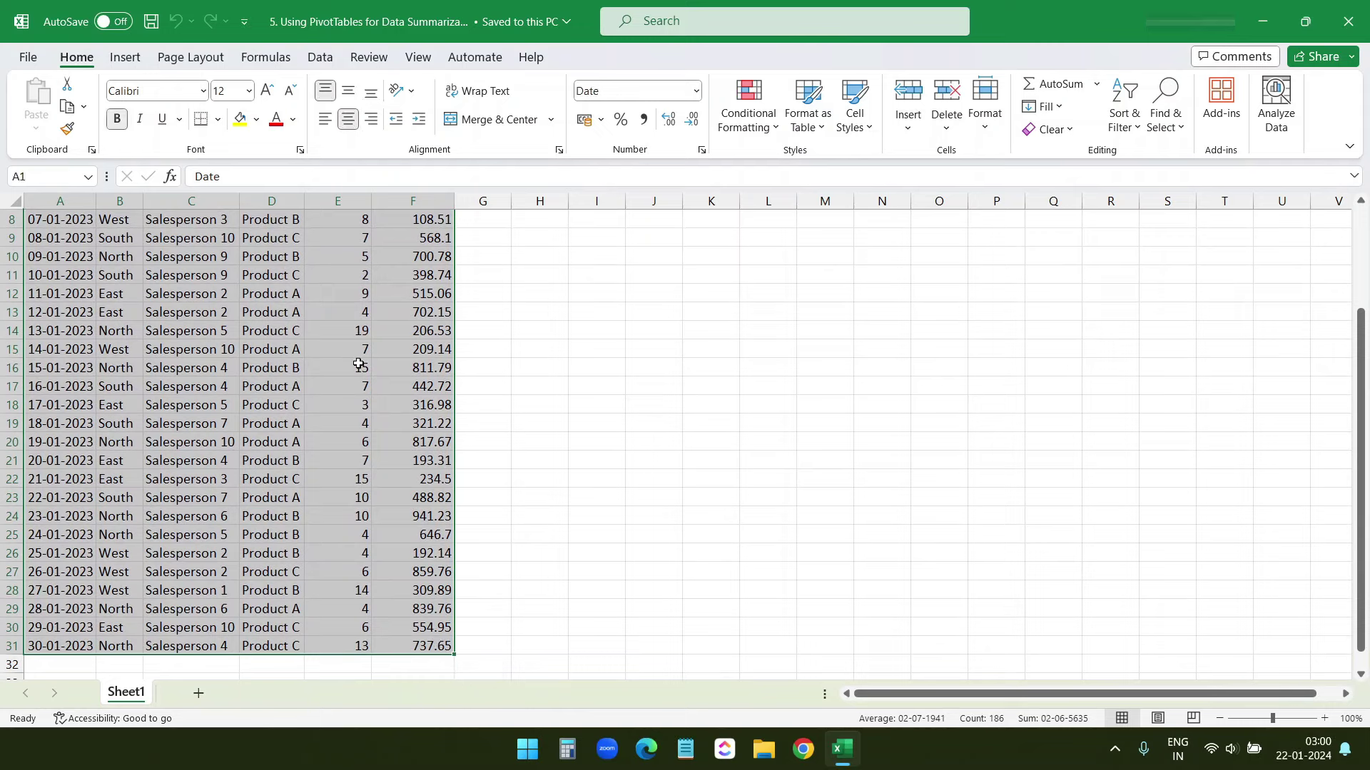
{"action": "left_click", "coordinate": [127, 58]}
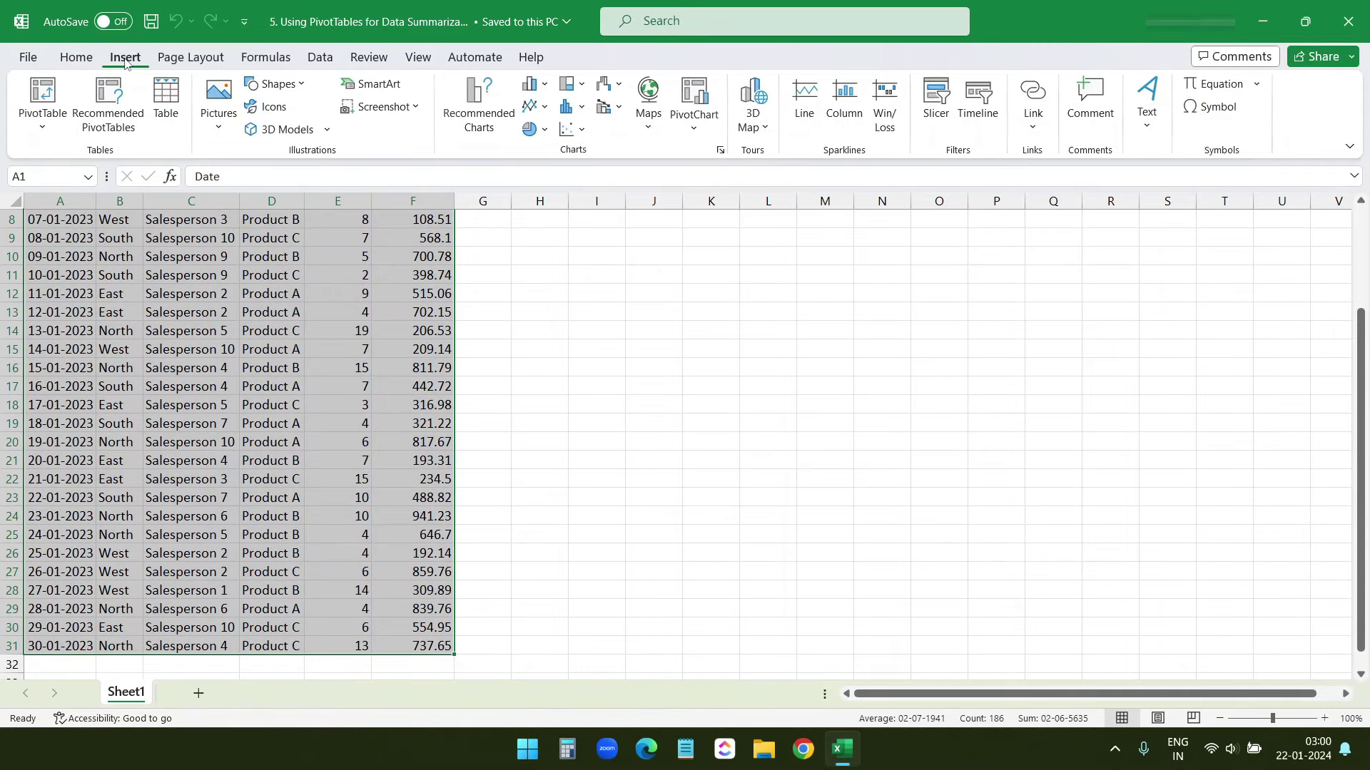
{"action": "left_click", "coordinate": [43, 97]}
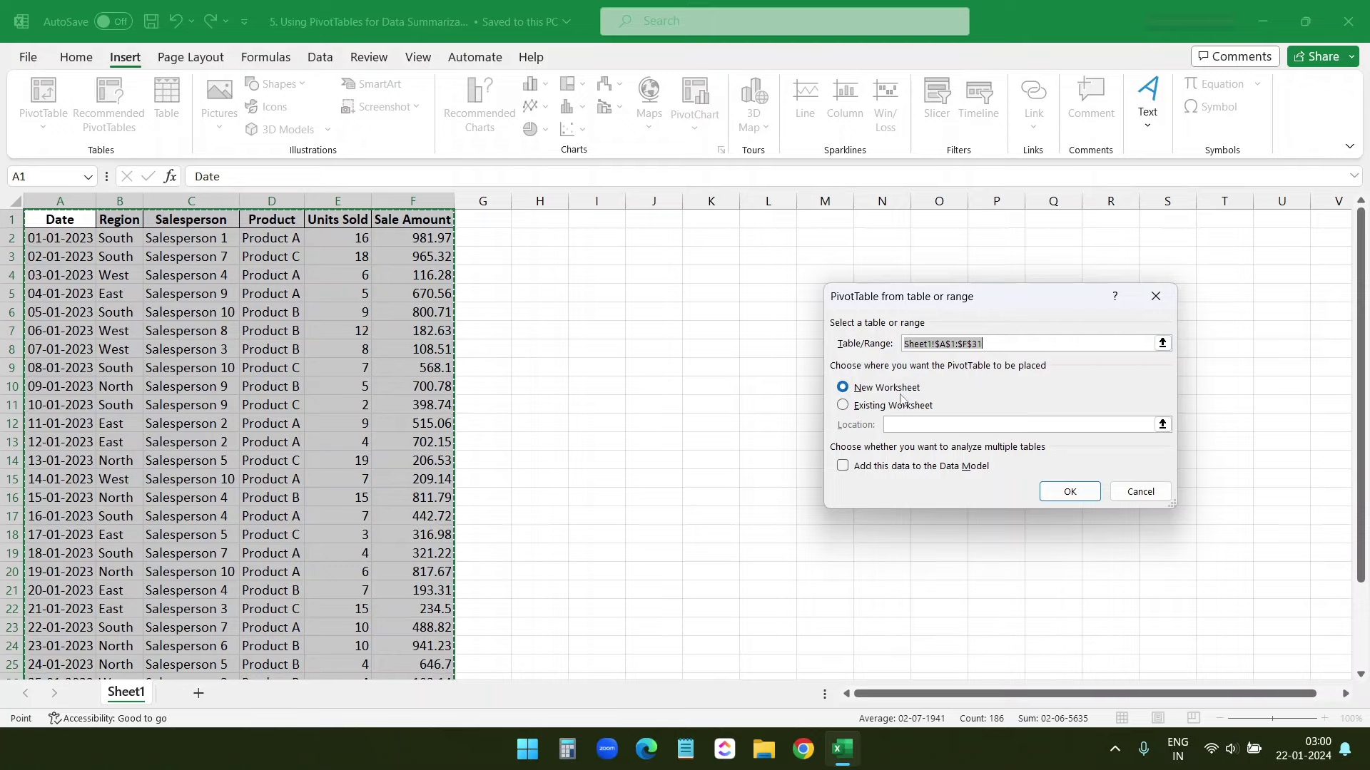
{"action": "left_click", "coordinate": [1068, 491]}
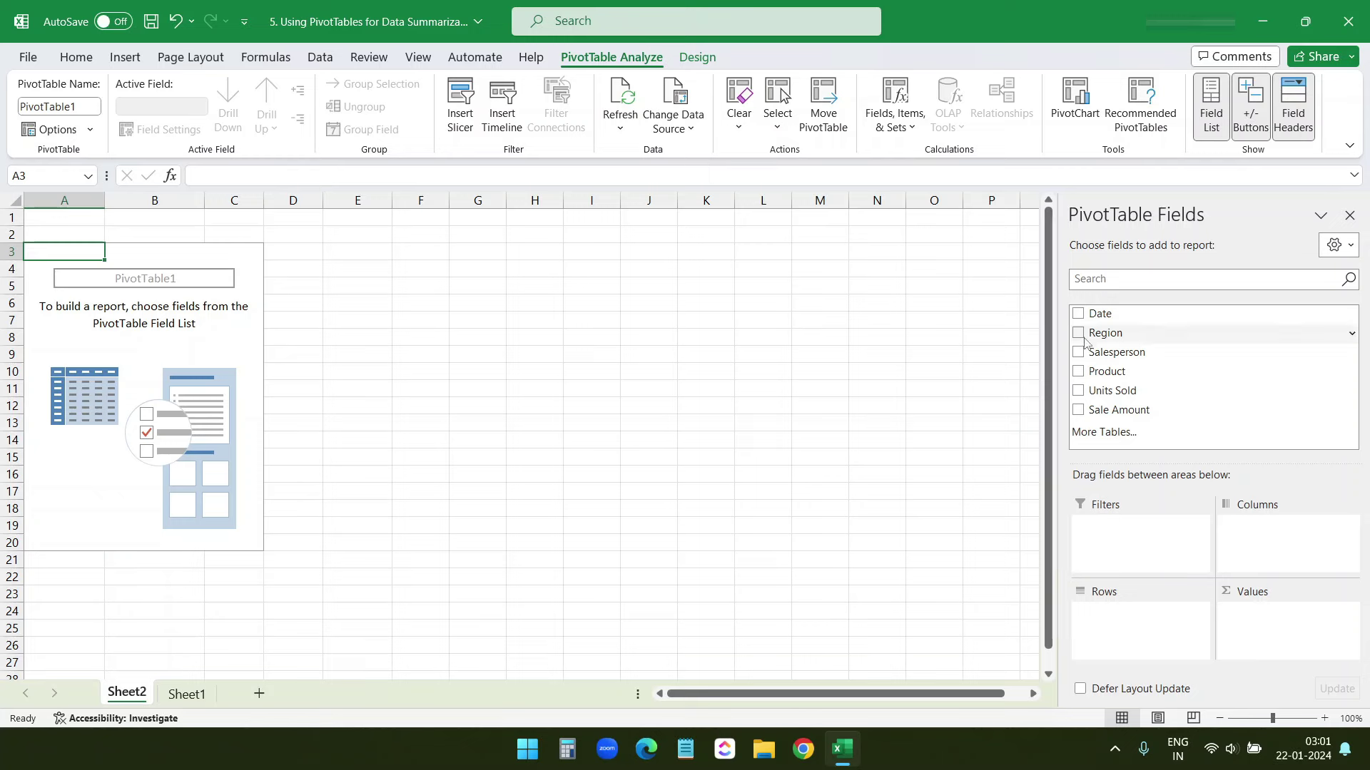
Lay out the PivotTable with Region as rows, Product as columns and the sum of Sale Amount as values.
{"action": "left_click_drag", "start_coordinate": [1118, 339], "coordinate": [1134, 642]}
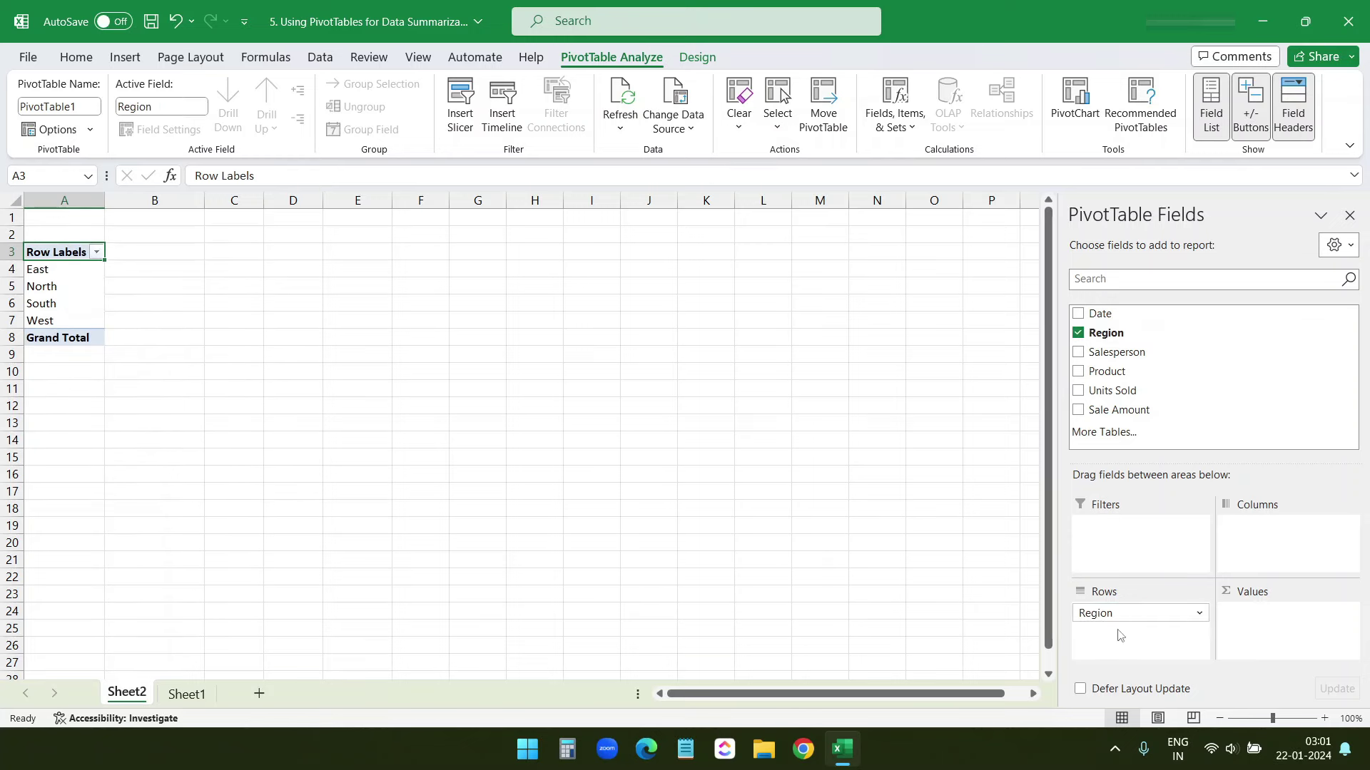
{"action": "left_click_drag", "start_coordinate": [1207, 486], "coordinate": [1265, 547]}
{"action": "left_click_drag", "start_coordinate": [1133, 411], "coordinate": [1257, 602]}
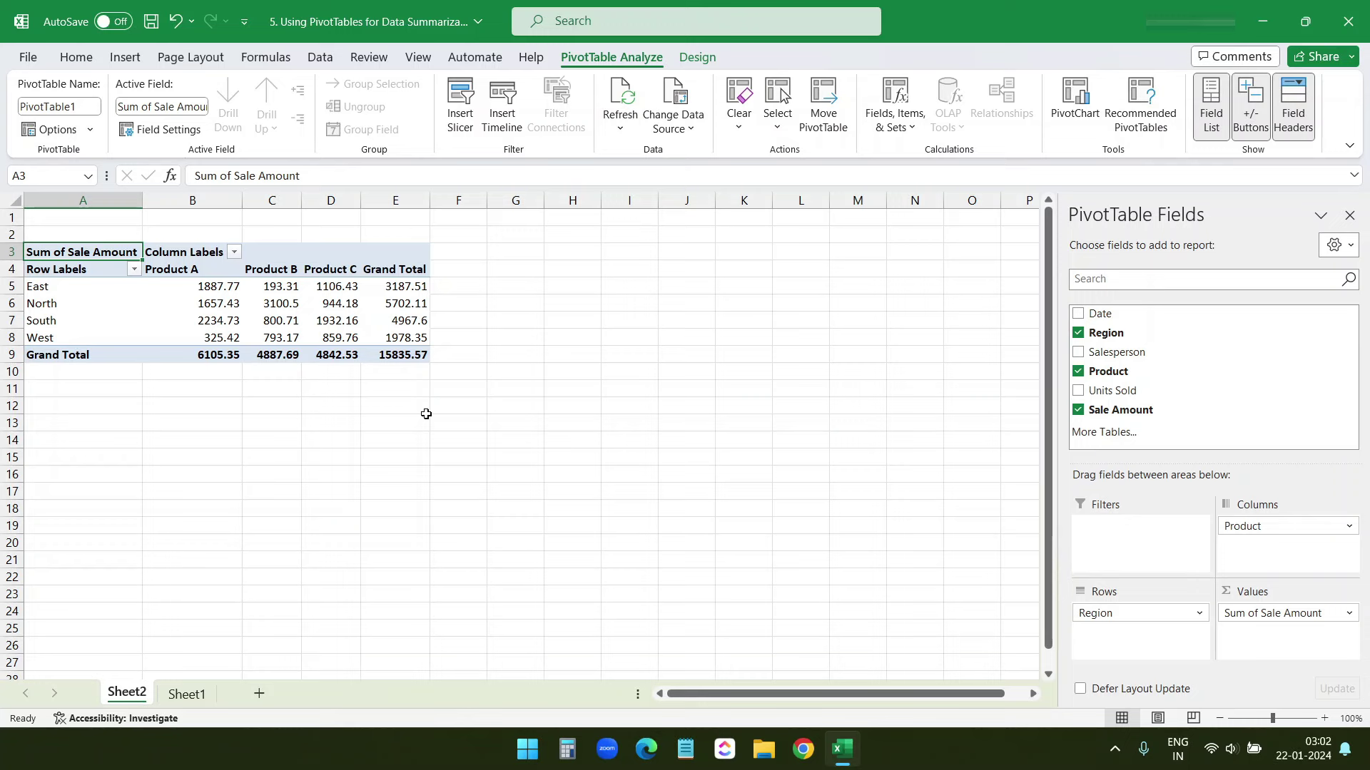
{"action": "key", "text": "Right"}
{"action": "key", "text": "Right"}
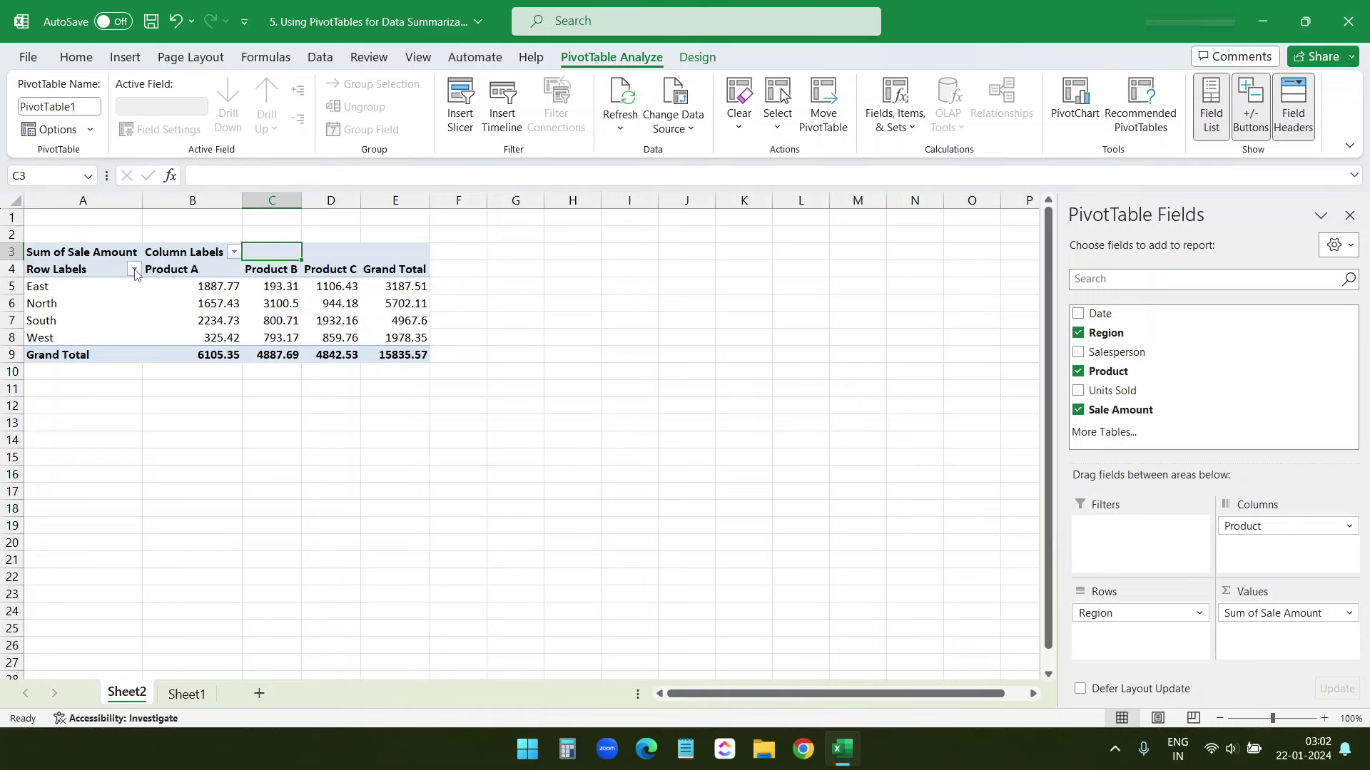
Filter the PivotTable's row labels to show only the East region.
{"action": "left_click", "coordinate": [134, 270]}
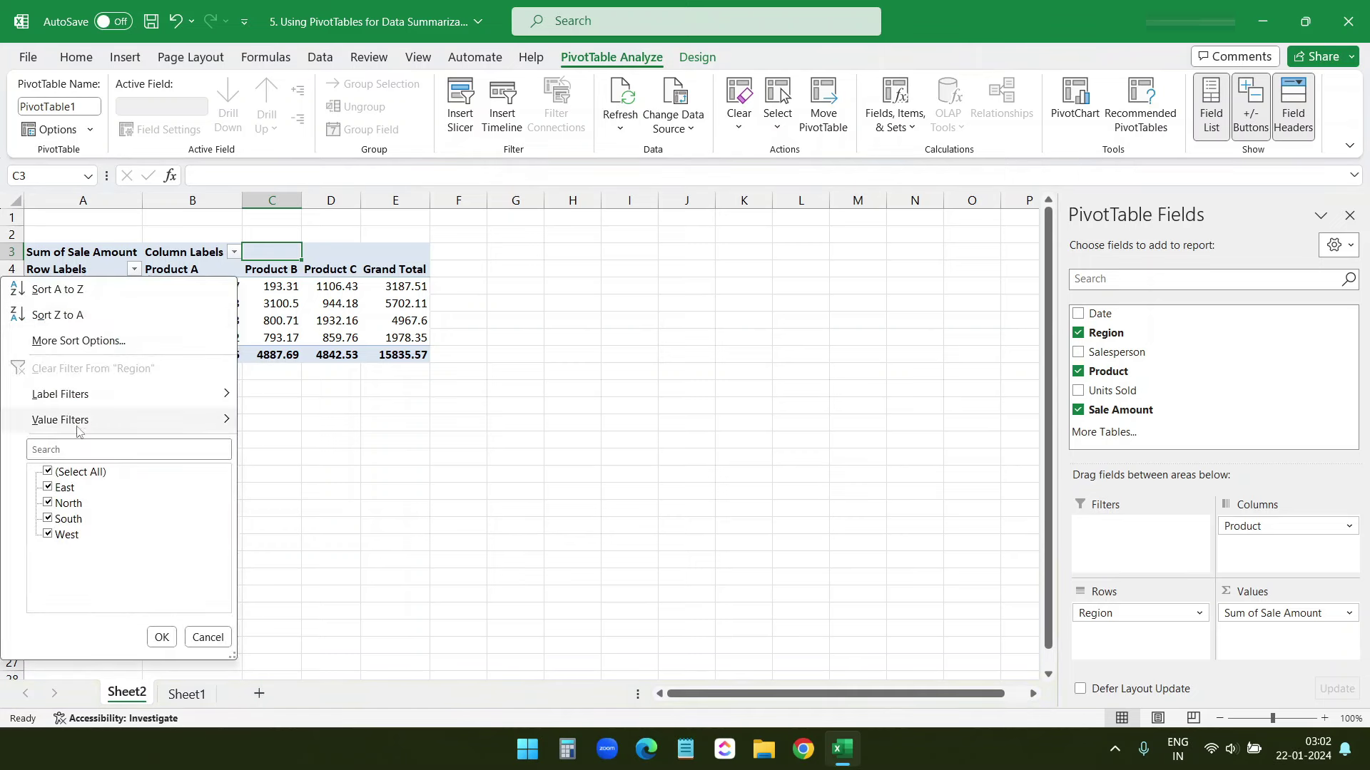
{"action": "left_click", "coordinate": [49, 473]}
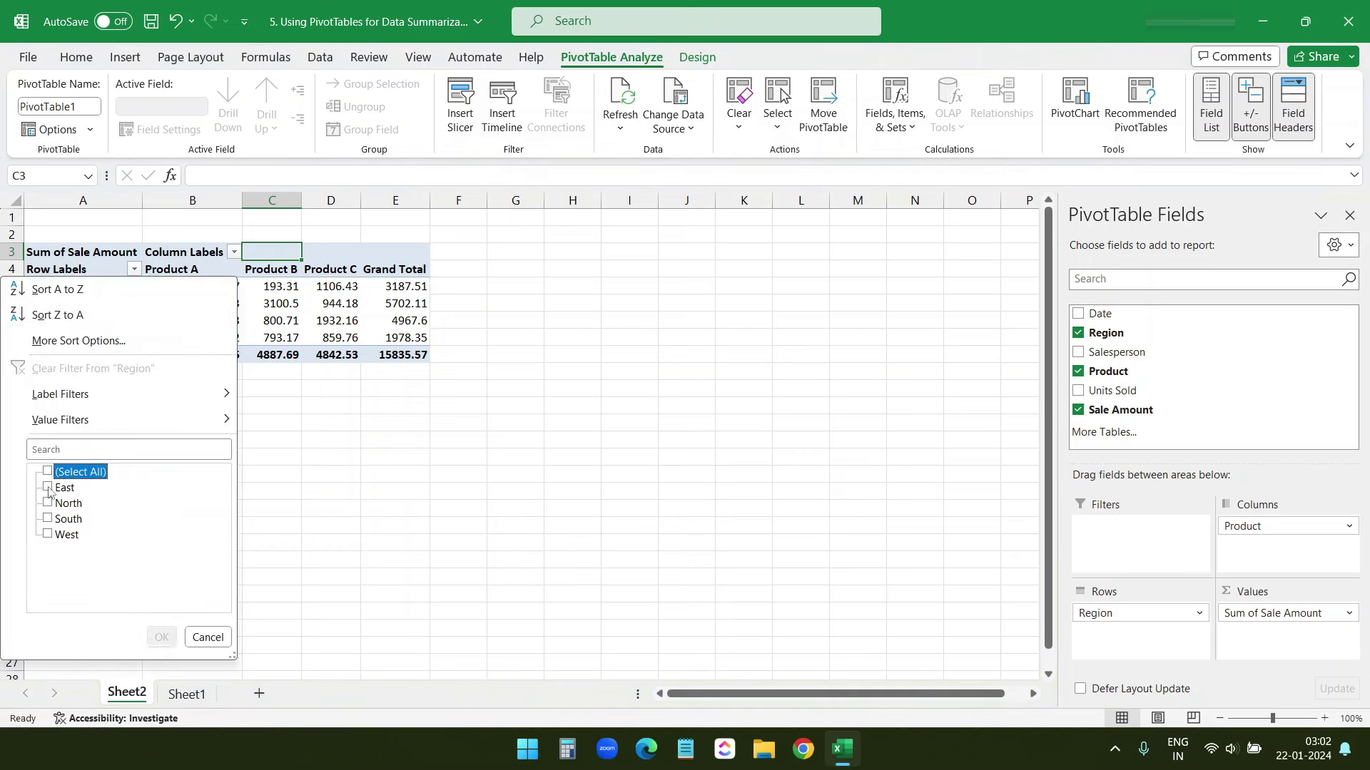
{"action": "left_click", "coordinate": [48, 488]}
{"action": "left_click", "coordinate": [161, 637]}
Add North to the PivotTable's region filter, and restore all regions.
{"action": "left_click", "coordinate": [134, 269]}
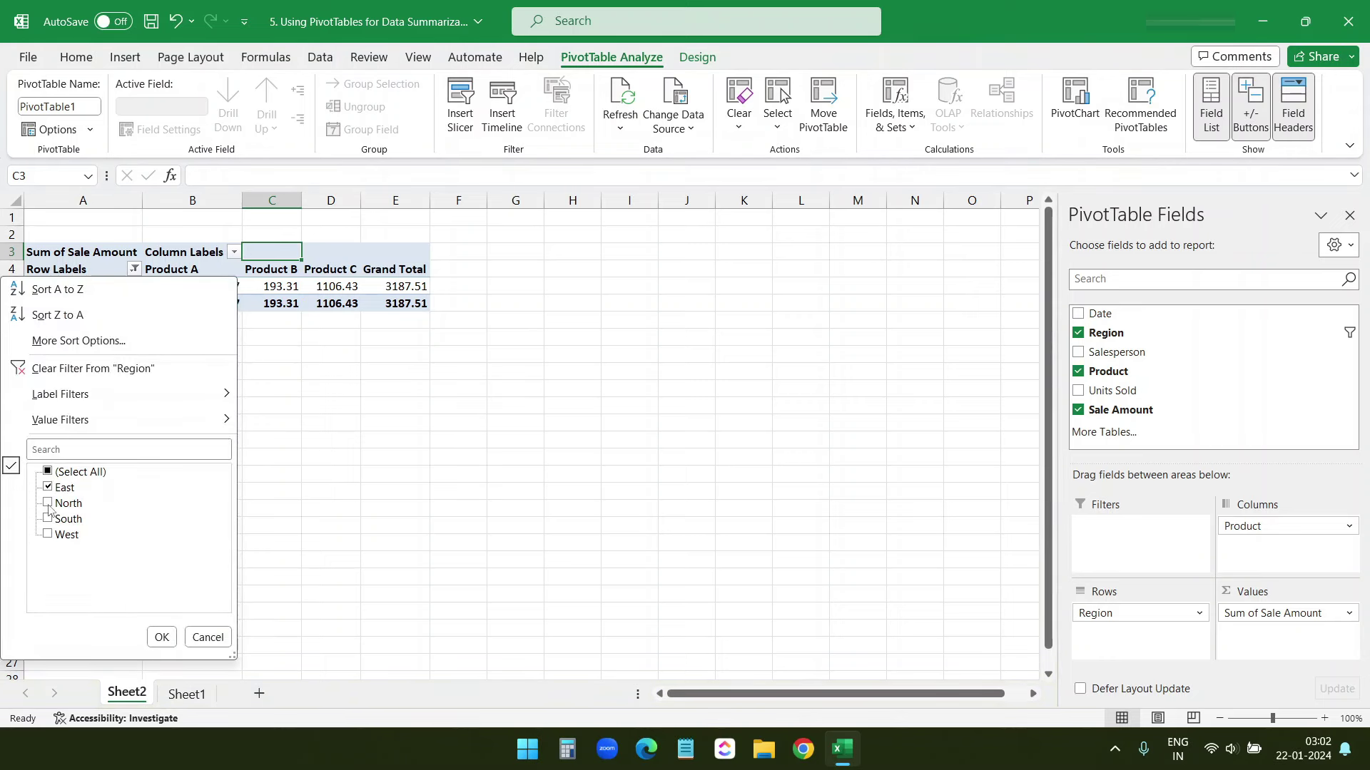
{"action": "left_click", "coordinate": [167, 635]}
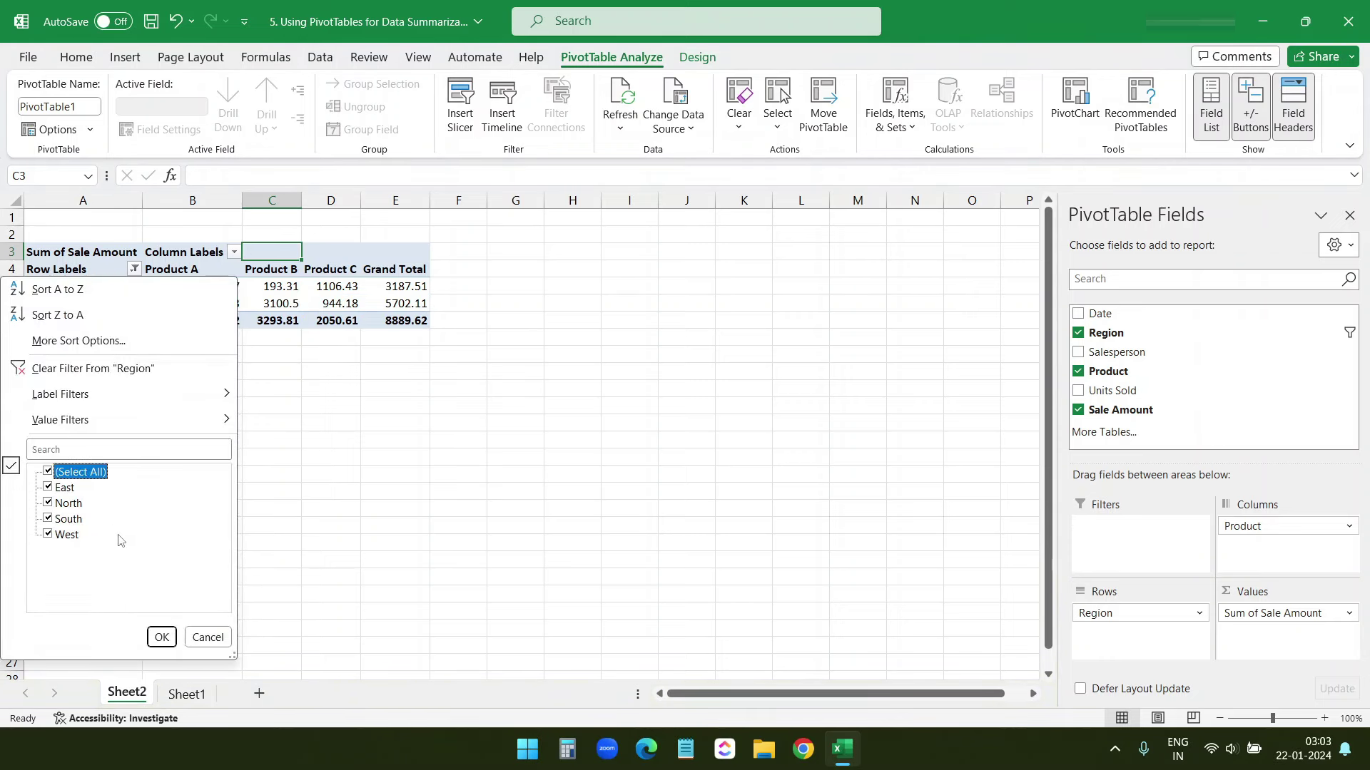
{"action": "left_click", "coordinate": [157, 637]}
Sort the PivotTable's region row labels A to Z, and re-sort them Z to A.
{"action": "left_click", "coordinate": [134, 270]}
{"action": "left_click", "coordinate": [107, 292]}
{"action": "left_click", "coordinate": [134, 270]}
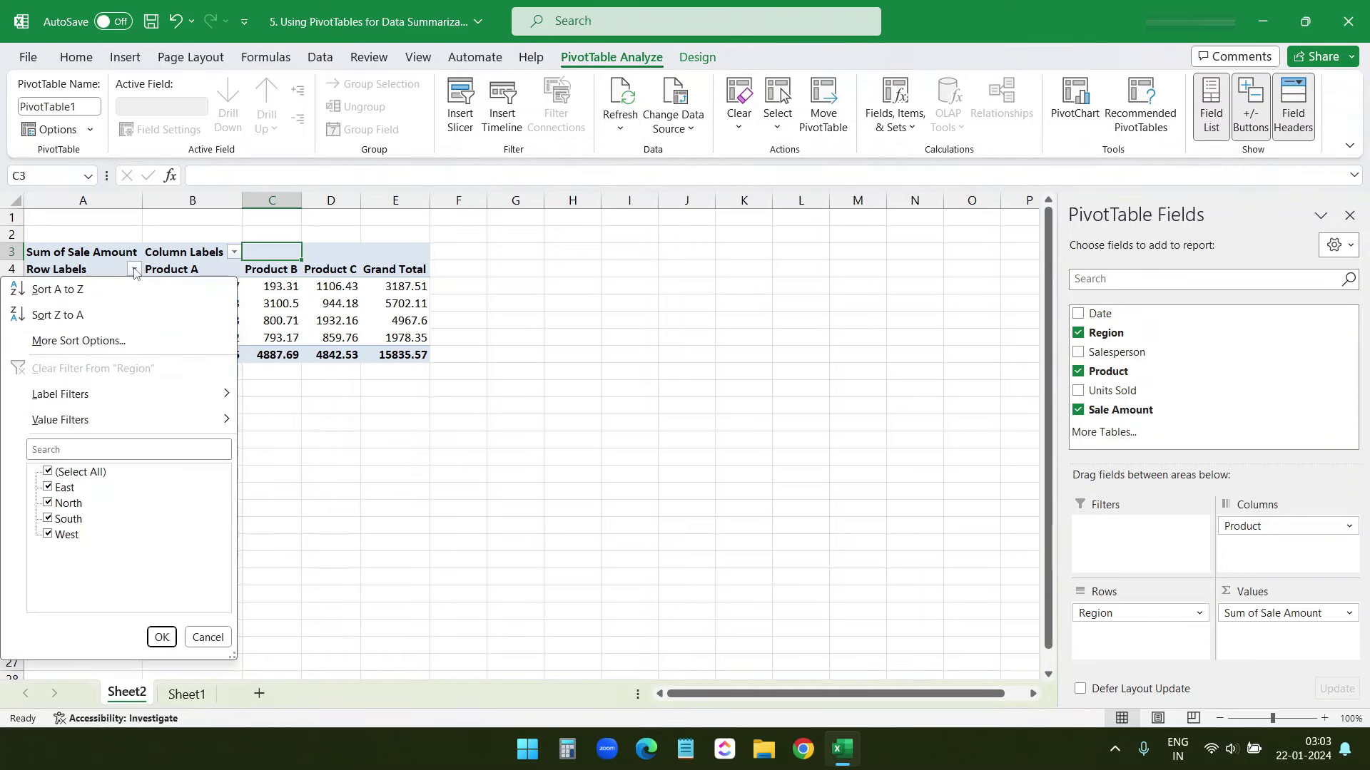
{"action": "left_click", "coordinate": [85, 319]}
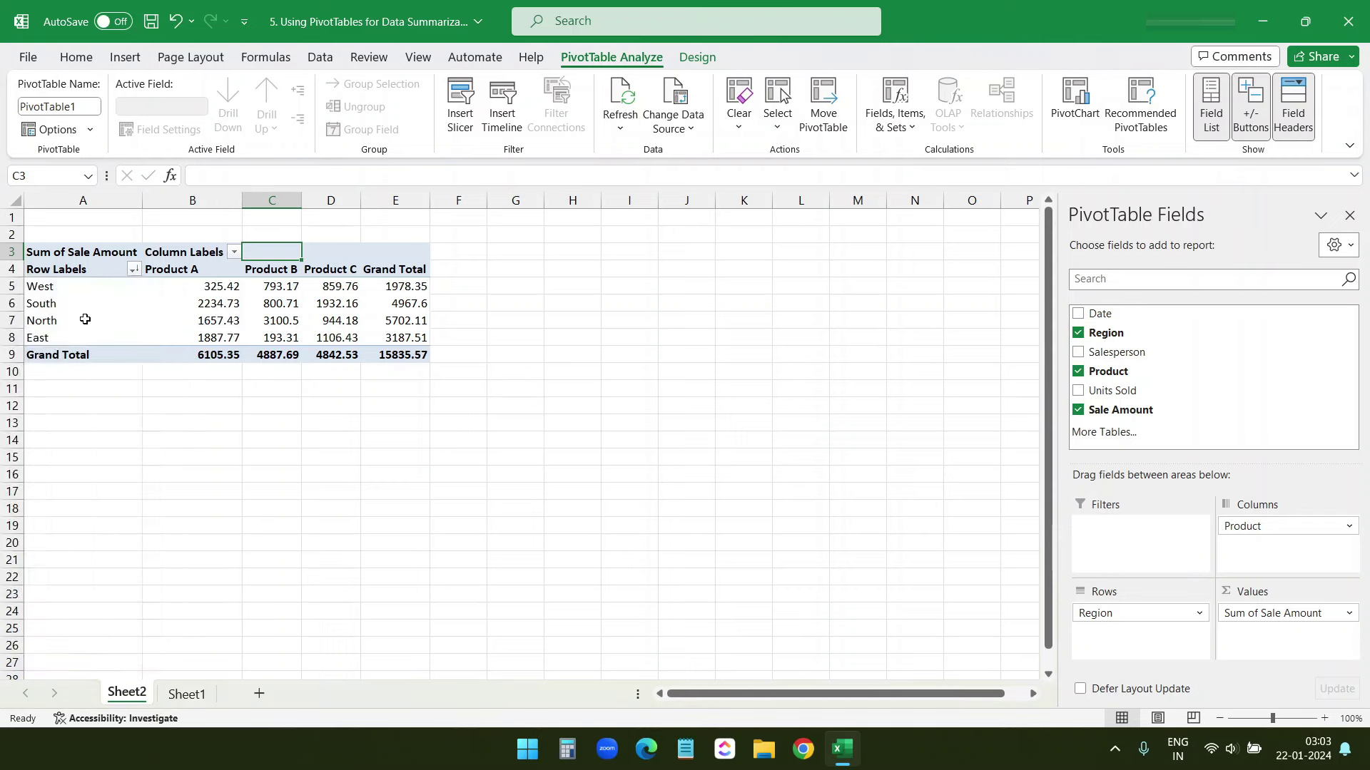
{"action": "left_click", "coordinate": [494, 362]}
{"action": "left_click", "coordinate": [275, 321]}
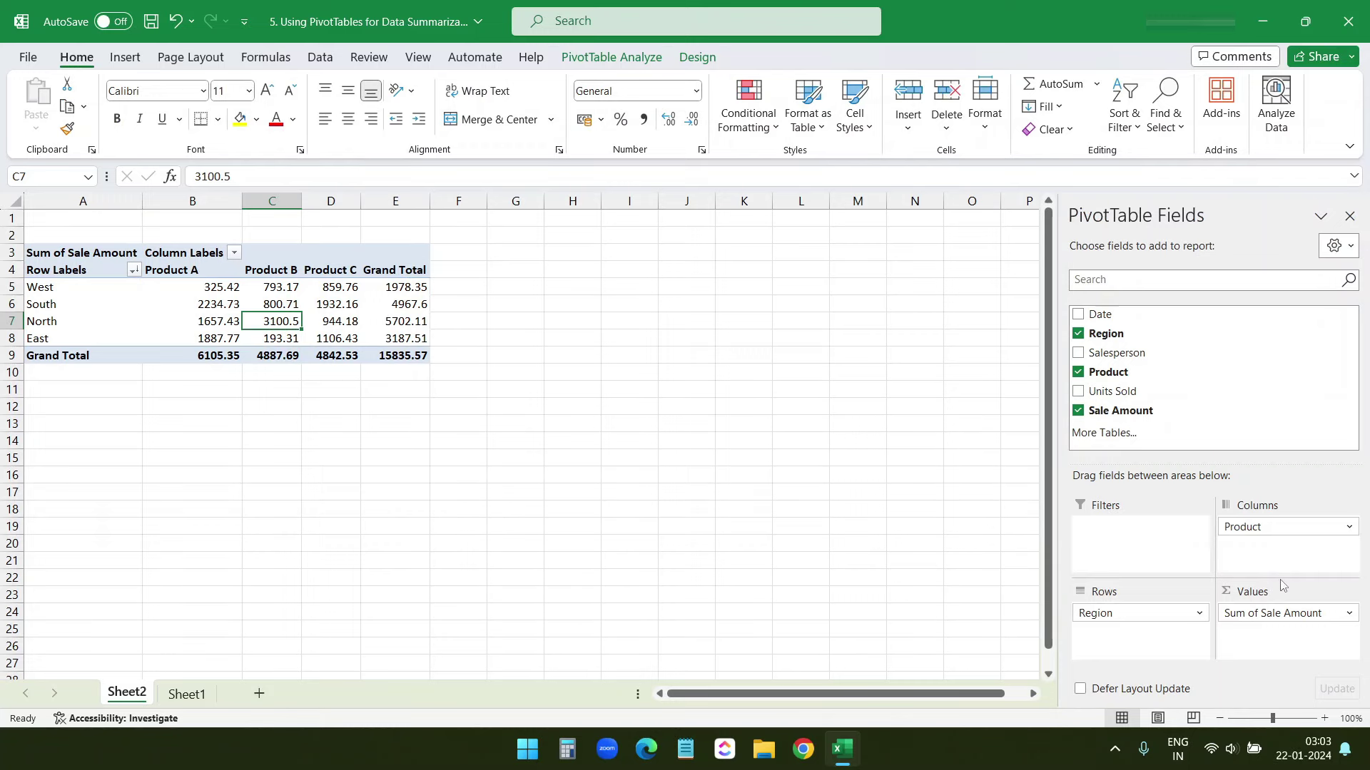
Summarize the PivotTable's Sale Amount values by Average.
{"action": "left_click", "coordinate": [1275, 617]}
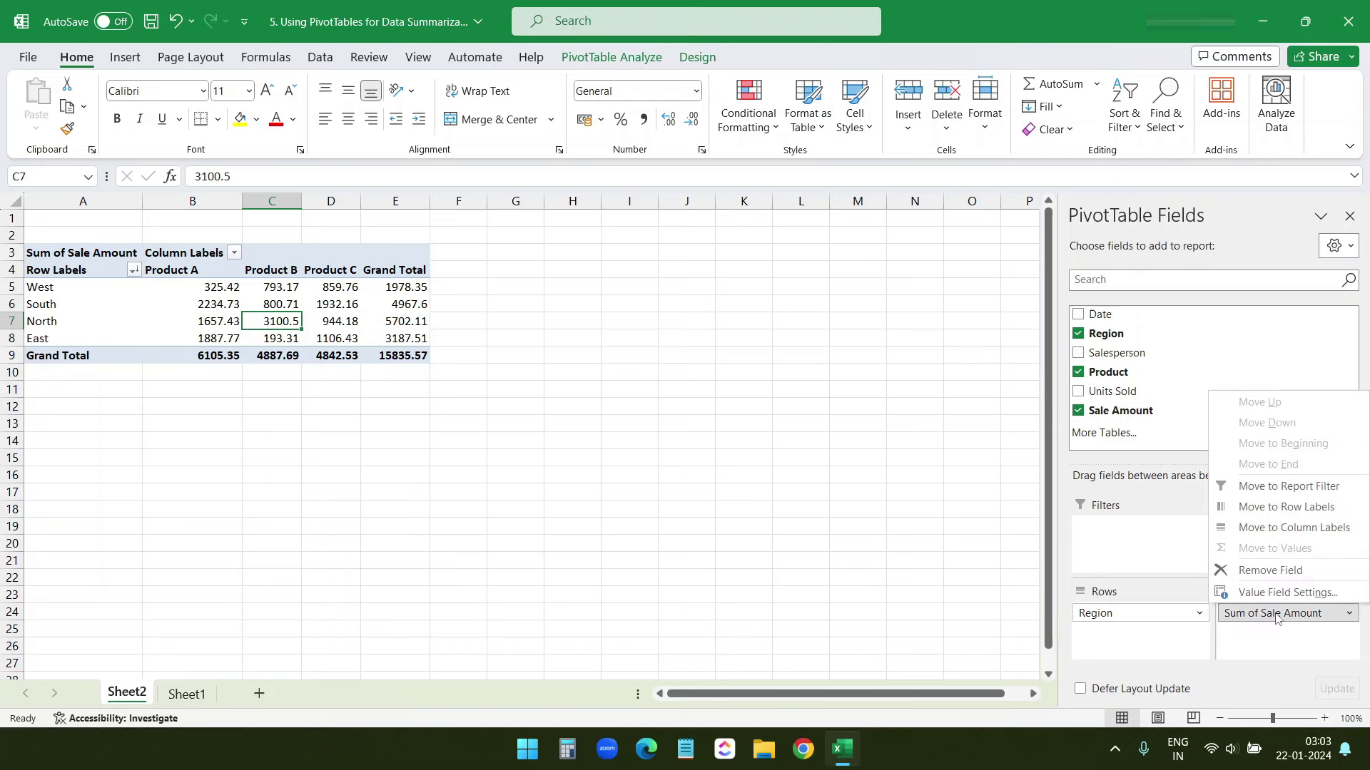
{"action": "left_click", "coordinate": [1292, 596]}
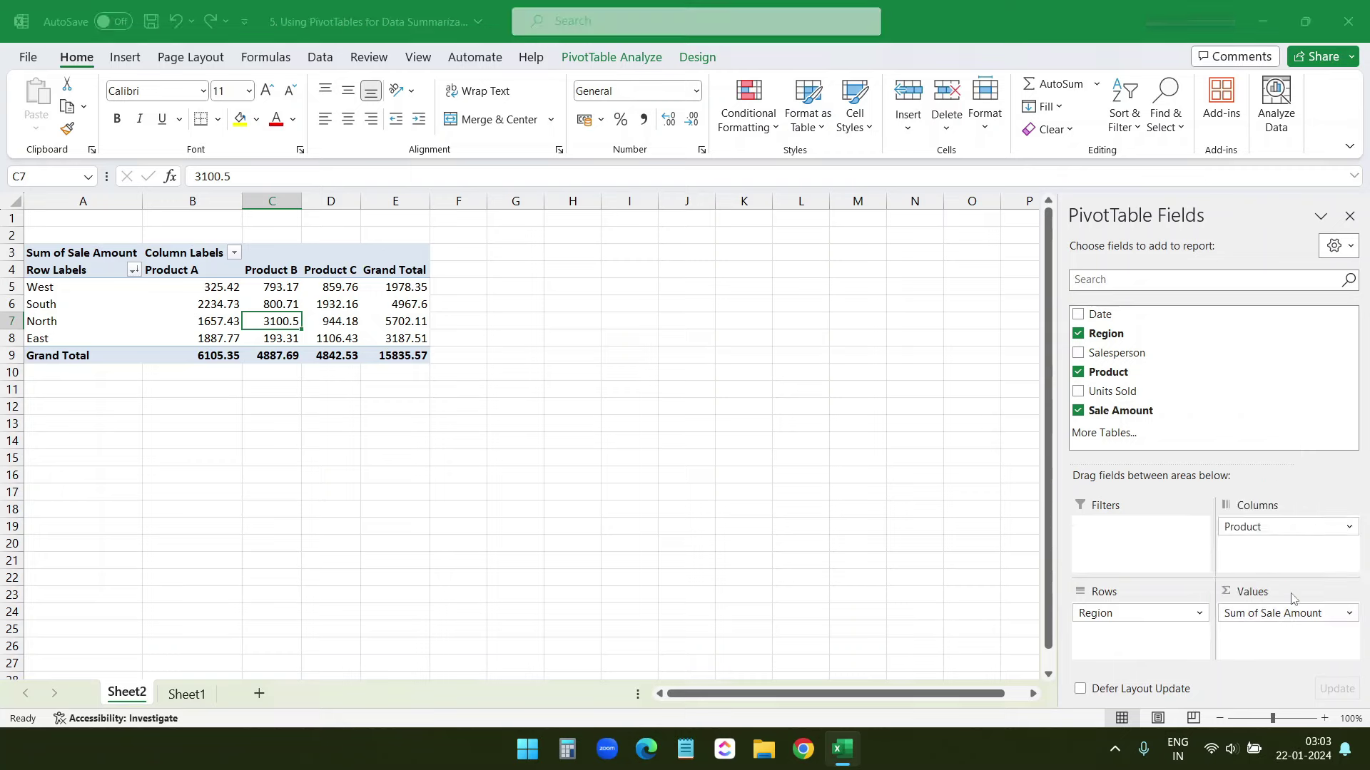
{"action": "left_click", "coordinate": [862, 408]}
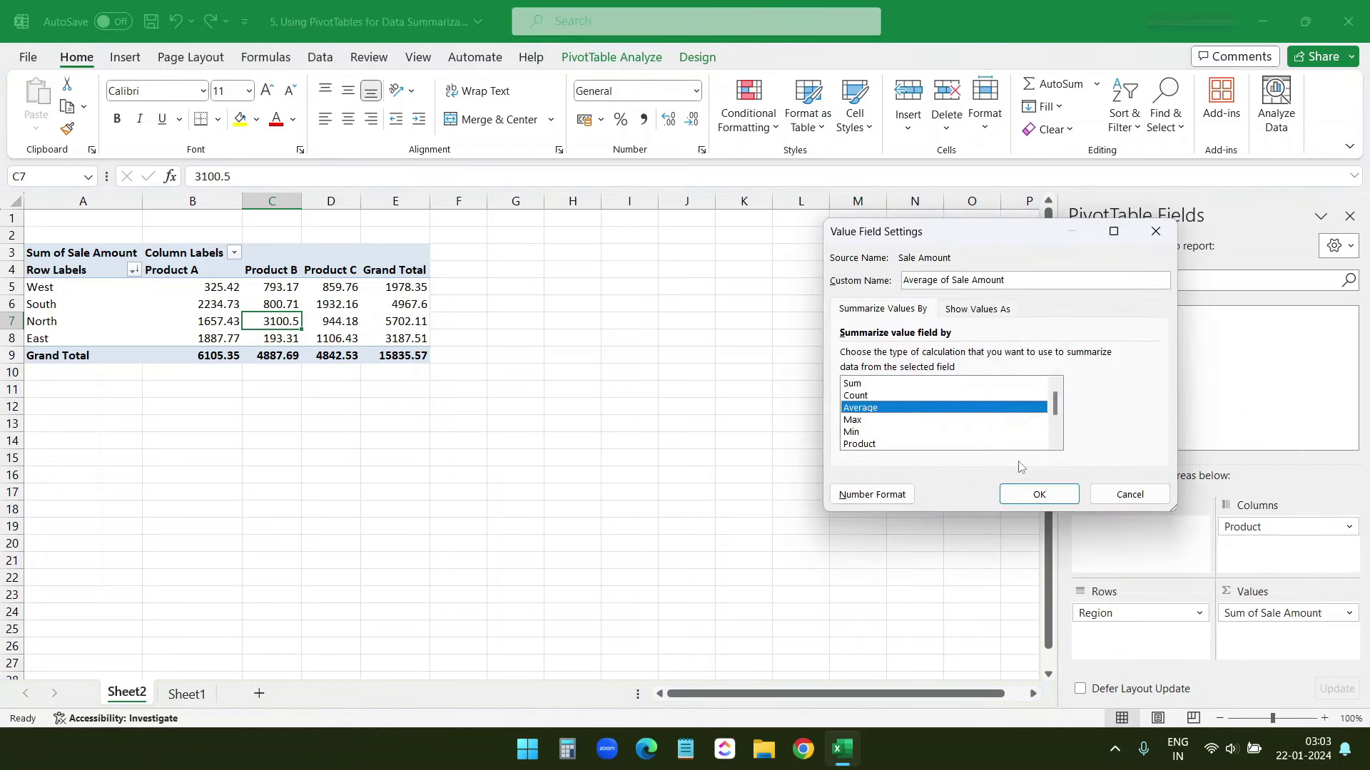
{"action": "left_click", "coordinate": [1031, 493]}
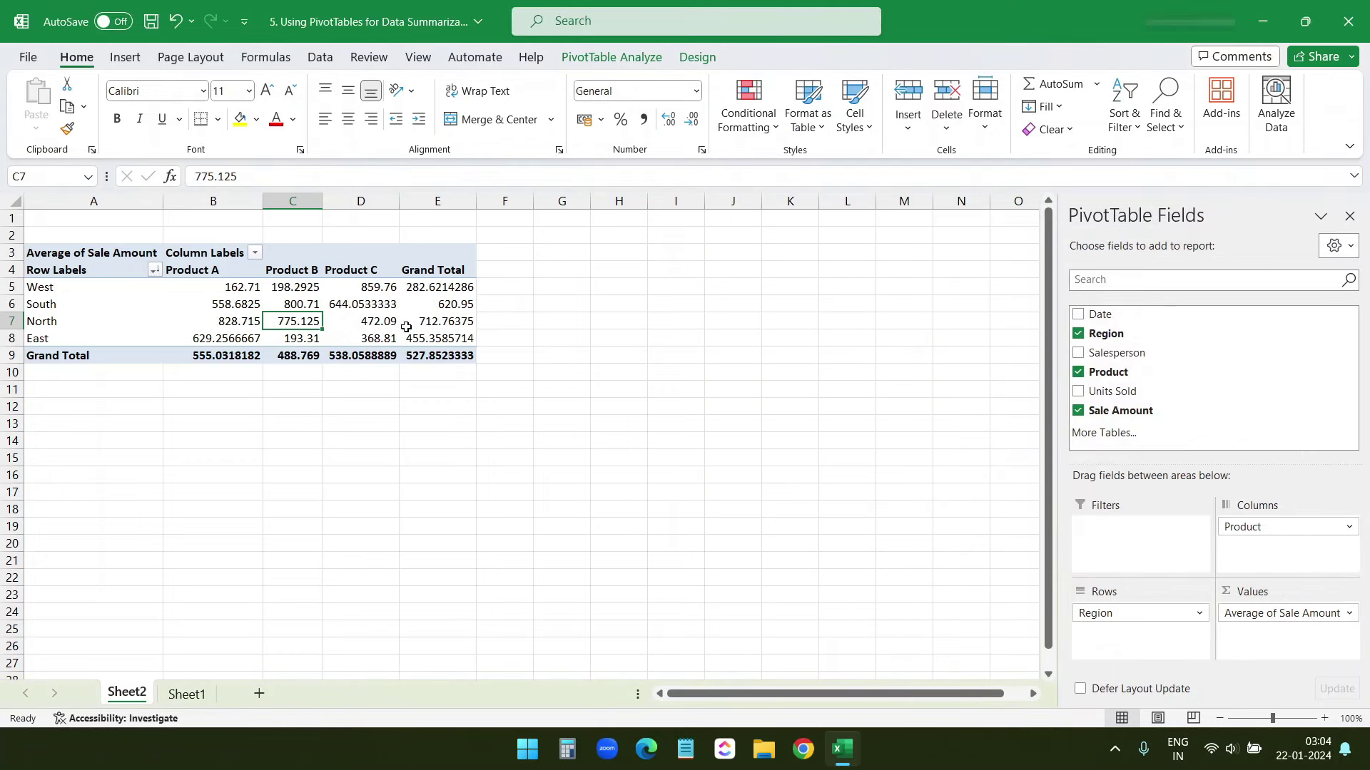
Change the PivotTable's Sale Amount summary calculation to Count.
{"action": "left_click", "coordinate": [304, 304]}
{"action": "left_click", "coordinate": [1263, 614]}
{"action": "left_click", "coordinate": [1259, 593]}
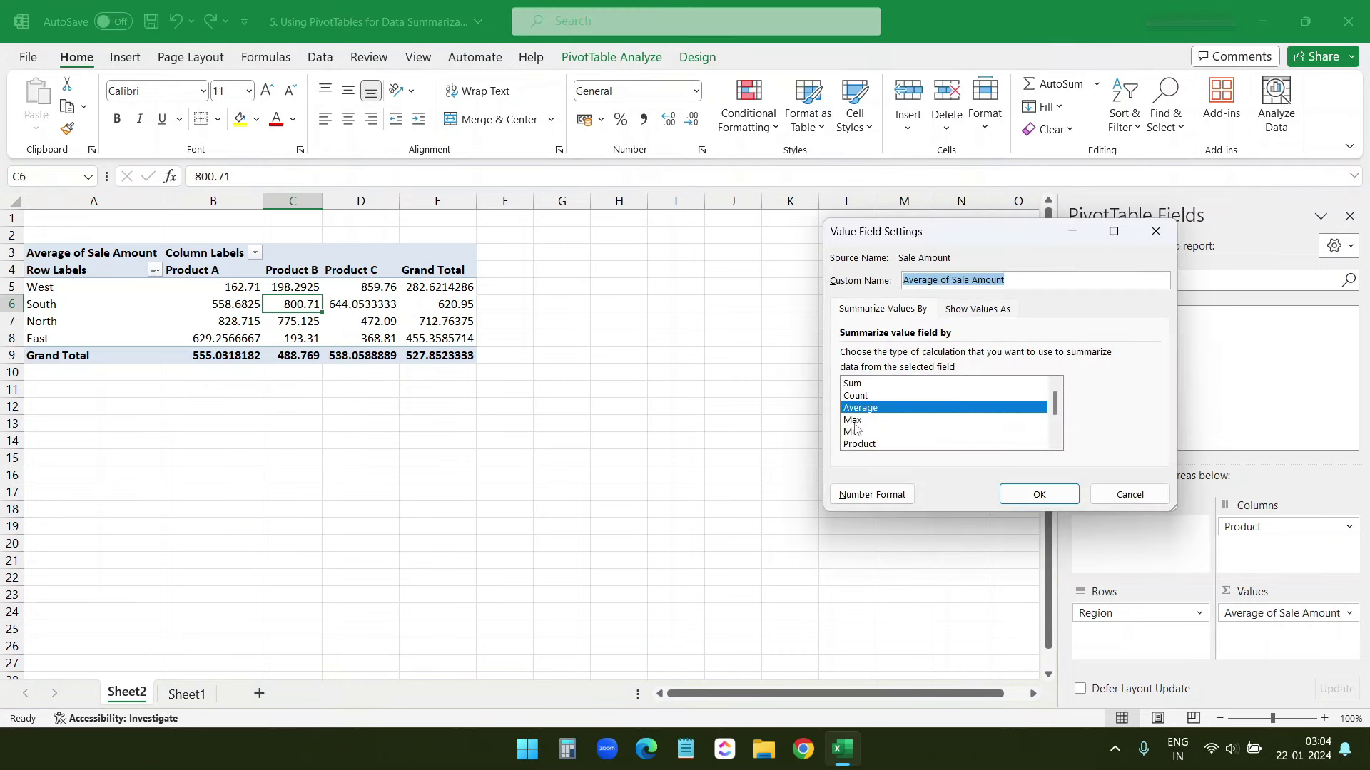
{"action": "left_click", "coordinate": [852, 397]}
{"action": "left_click", "coordinate": [1039, 495]}
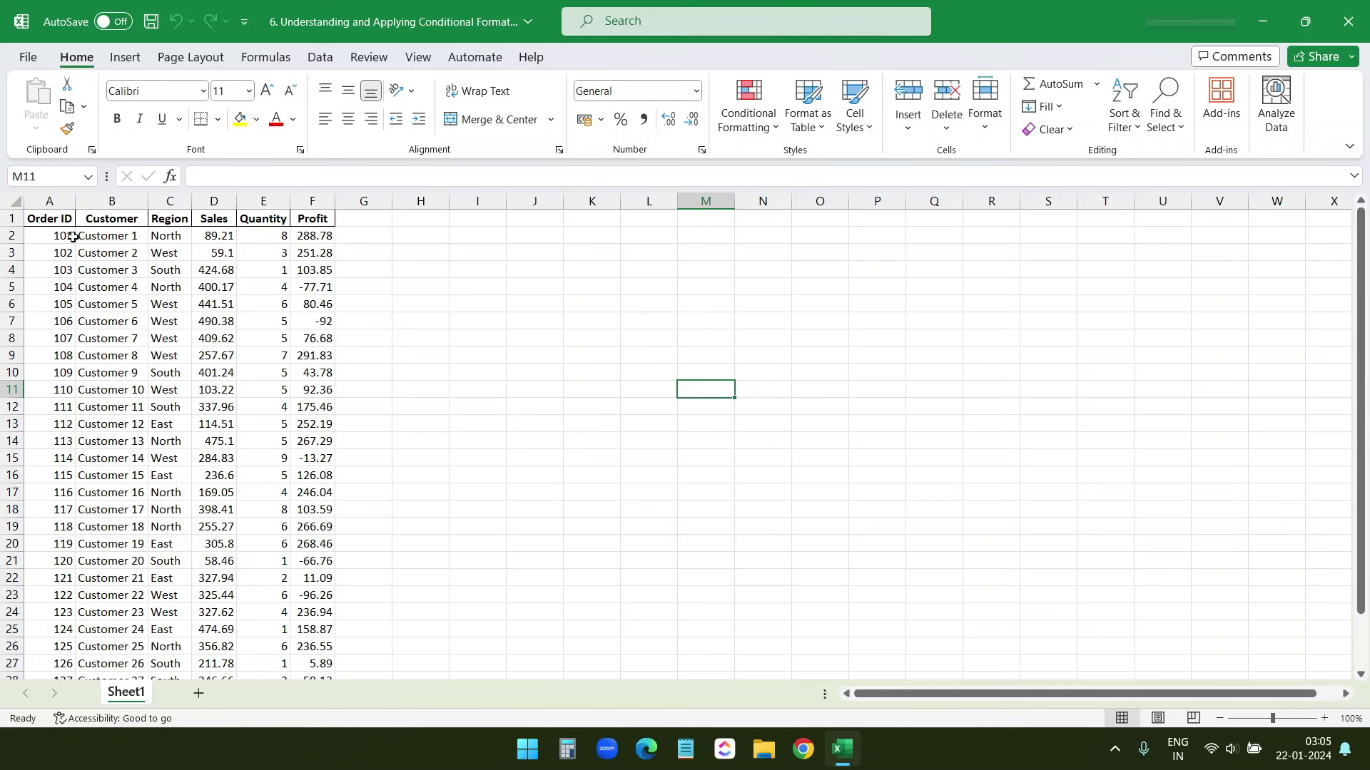
Highlight the top 10 items in the Sales column with Light Red Fill with Dark Red Text.
{"action": "left_click", "coordinate": [101, 240]}
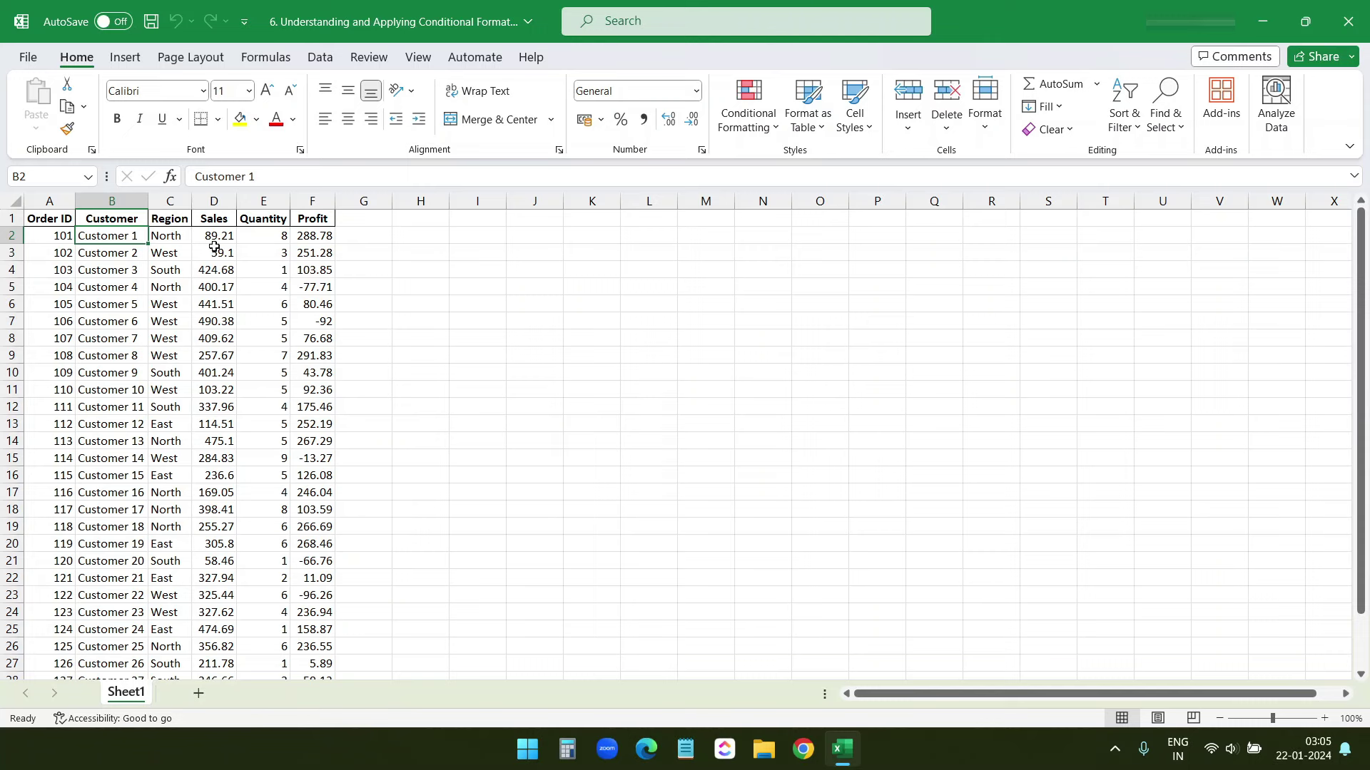
{"action": "left_click", "coordinate": [213, 198]}
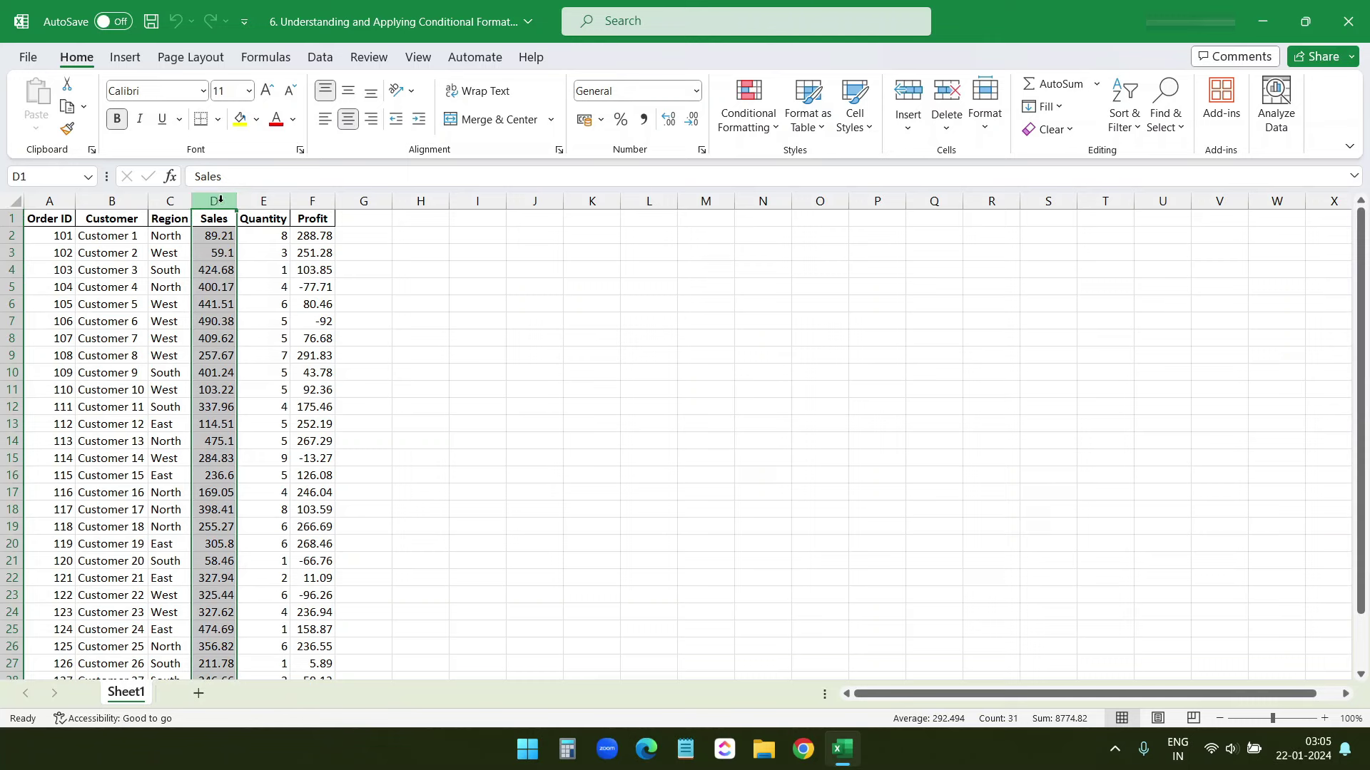
{"action": "left_click", "coordinate": [774, 132]}
{"action": "mouse_move", "coordinate": [771, 207]}
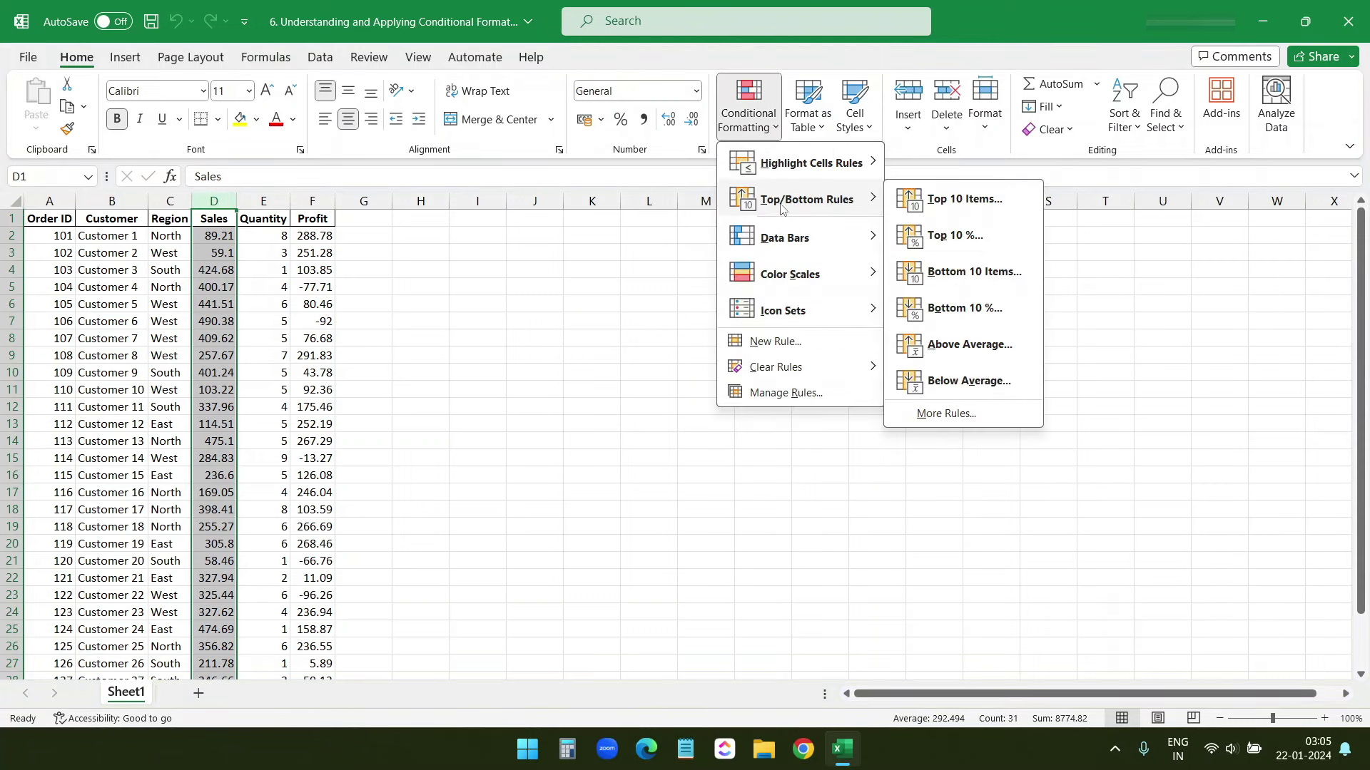
{"action": "left_click", "coordinate": [970, 205]}
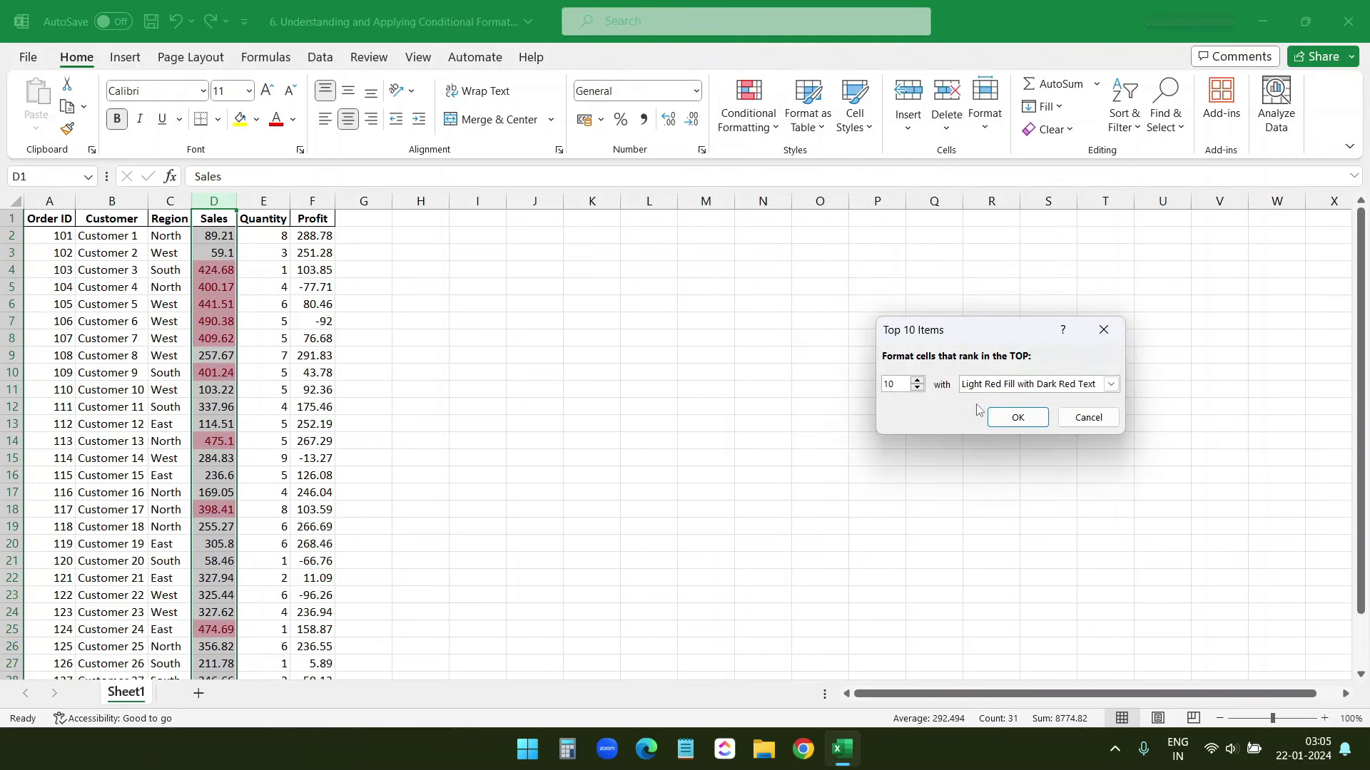
{"action": "left_click", "coordinate": [1018, 420]}
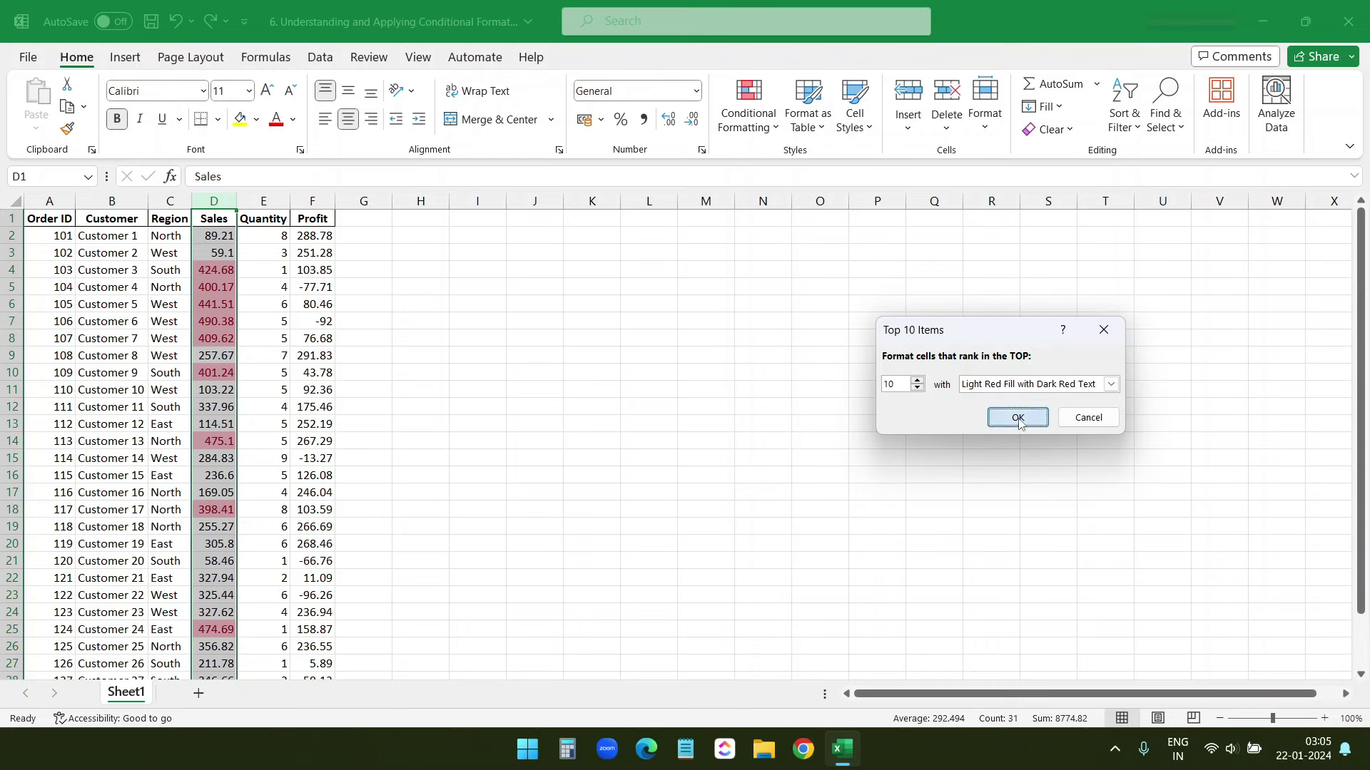
{"action": "left_click", "coordinate": [764, 420]}
{"action": "scroll", "coordinate": [591, 424], "scroll_direction": "down", "scroll_amount": 5}
{"action": "scroll", "coordinate": [591, 425], "scroll_direction": "up", "scroll_amount": 5}
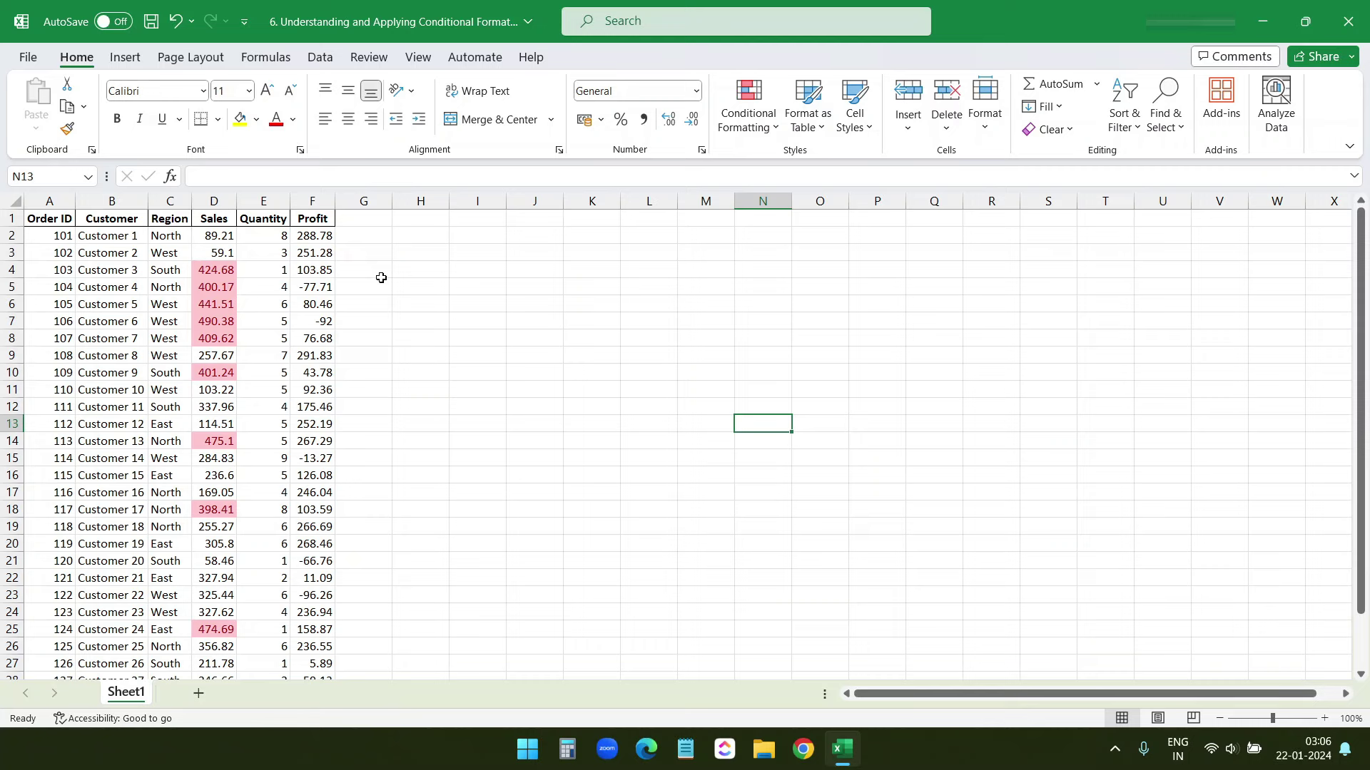
Apply green gradient-fill data bars to the Profit column.
{"action": "left_click", "coordinate": [313, 202]}
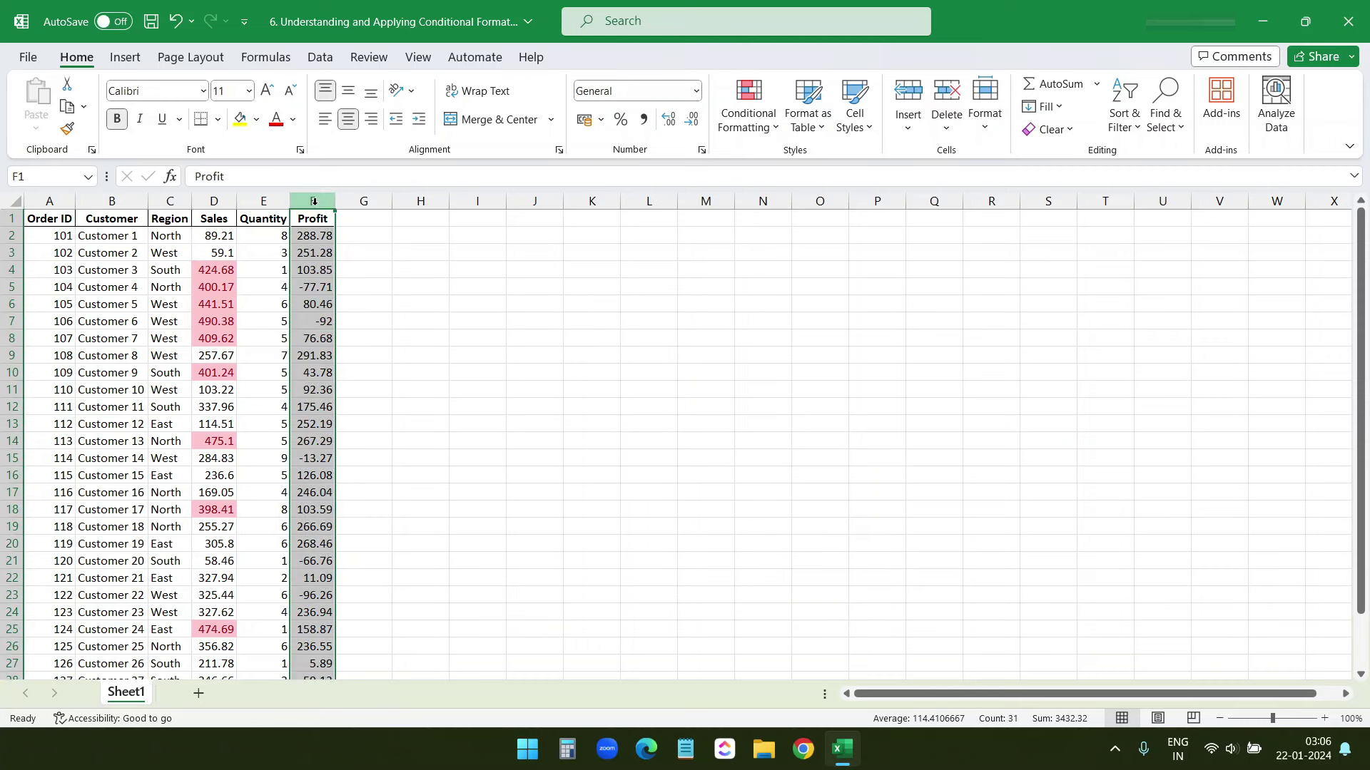
{"action": "left_click", "coordinate": [758, 129]}
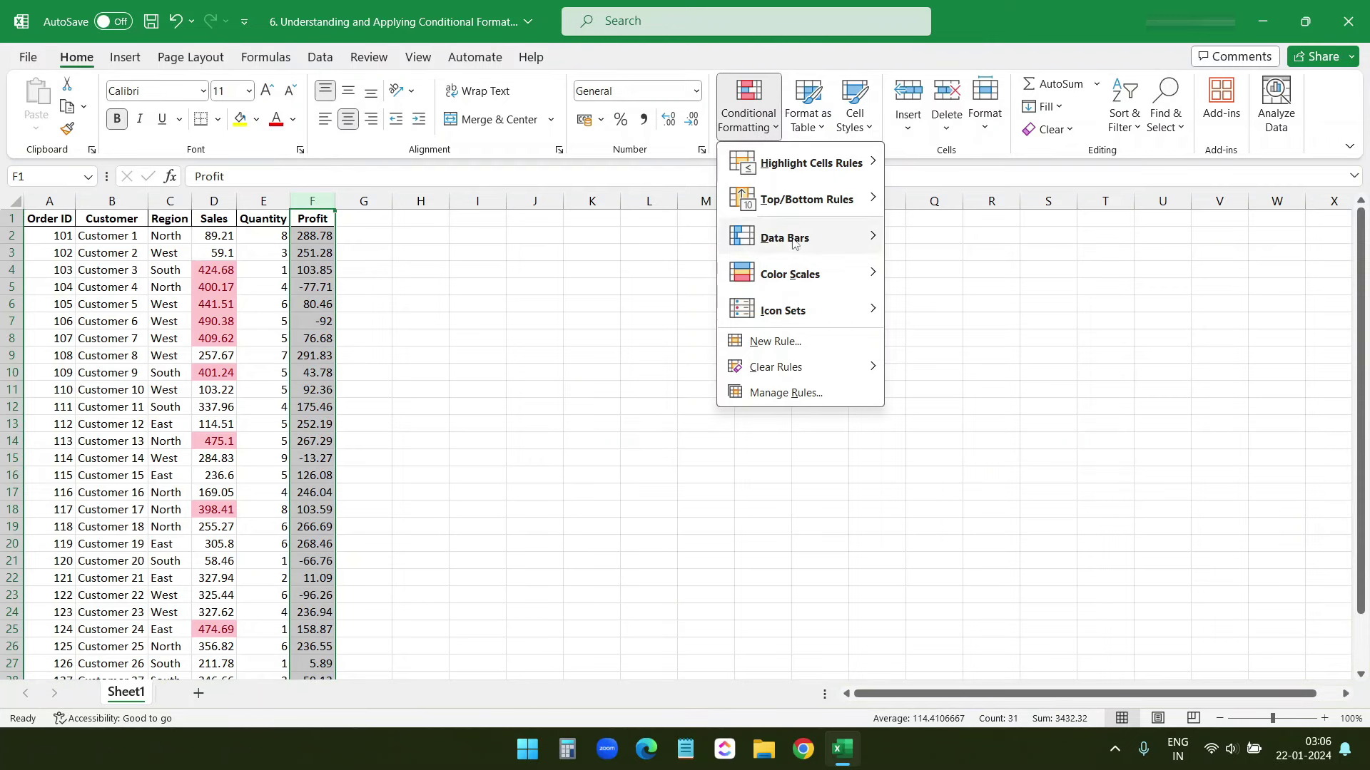
{"action": "mouse_move", "coordinate": [794, 244]}
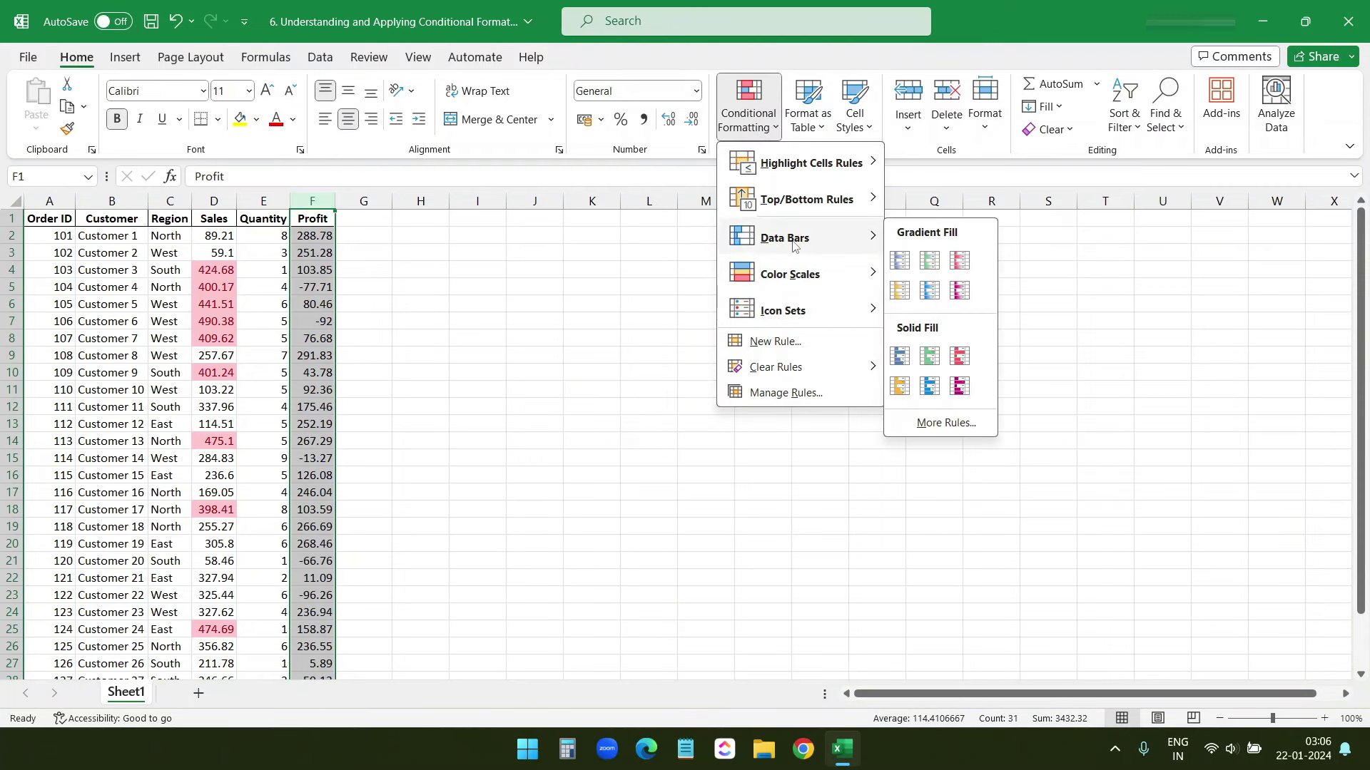
{"action": "left_click", "coordinate": [935, 260]}
{"action": "left_click", "coordinate": [473, 318]}
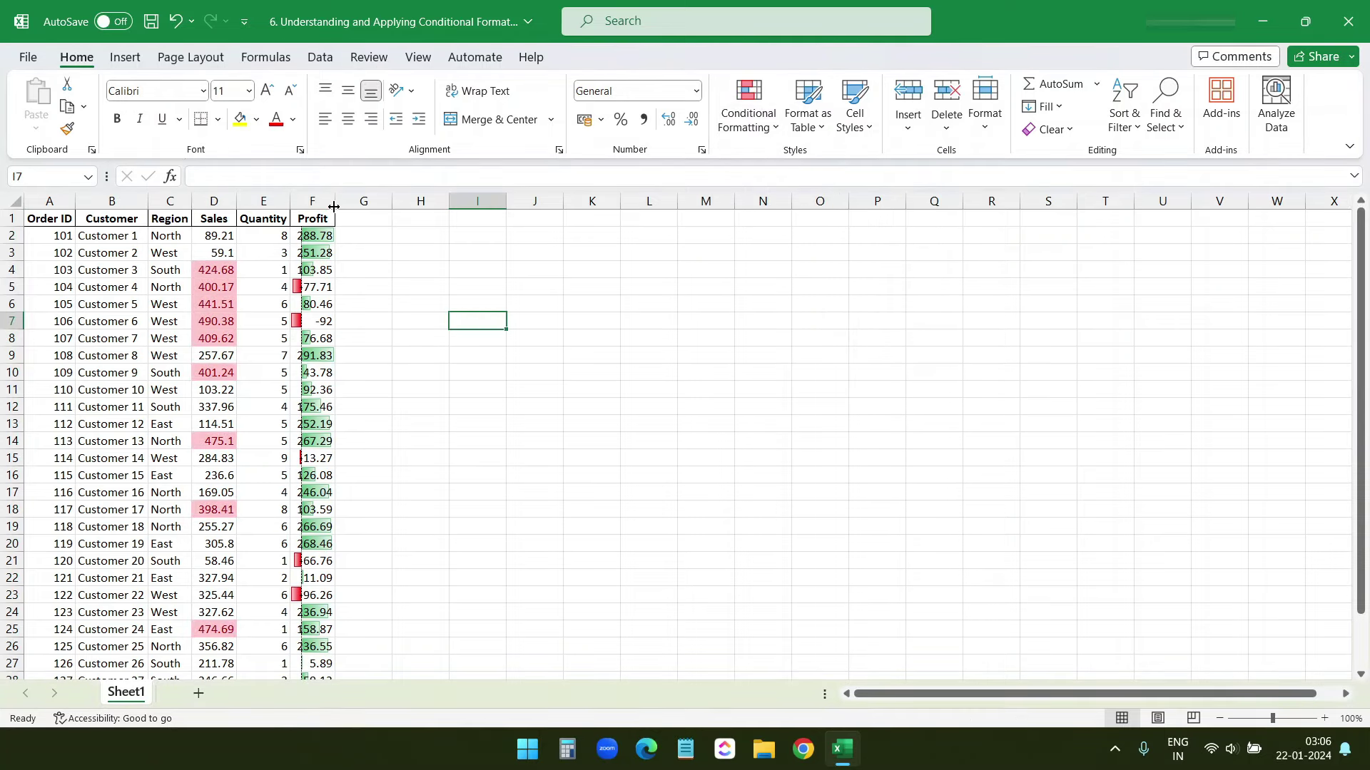
Widen the Profit column to about twice its width and review its data bars.
{"action": "left_click_drag", "start_coordinate": [333, 201], "coordinate": [399, 201]}
{"action": "left_click", "coordinate": [772, 425]}
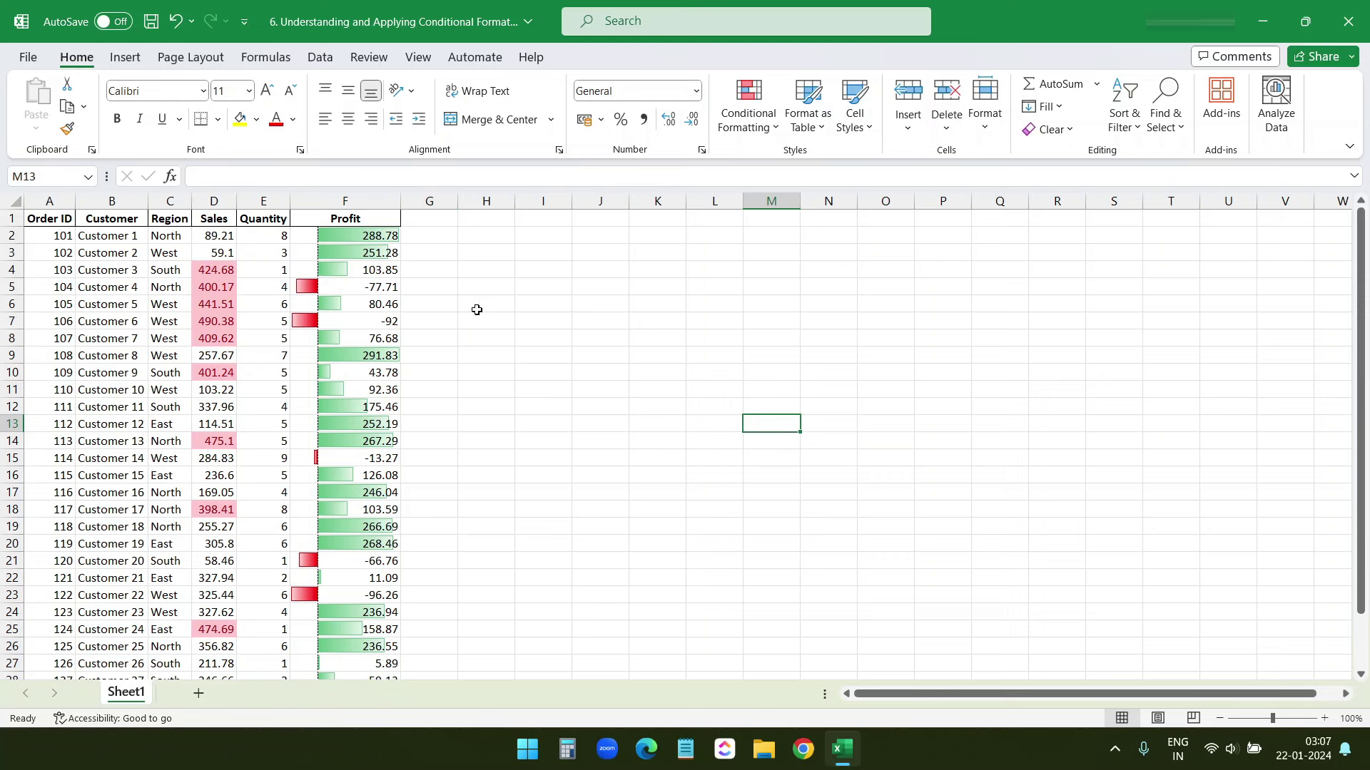
{"action": "left_click", "coordinate": [308, 201]}
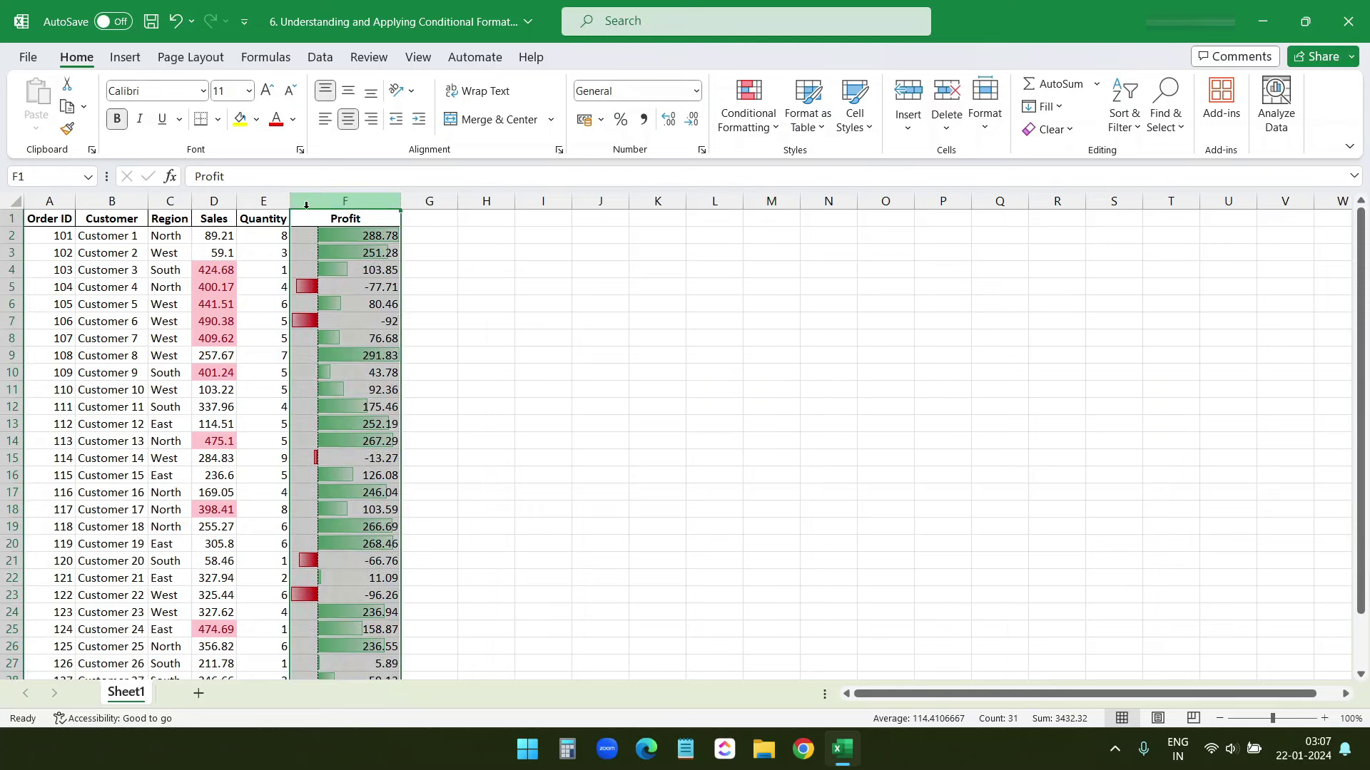
{"action": "left_click", "coordinate": [350, 291]}
{"action": "left_click", "coordinate": [356, 255]}
{"action": "scroll", "coordinate": [369, 404], "scroll_direction": "down", "scroll_amount": 3}
{"action": "scroll", "coordinate": [369, 404], "scroll_direction": "up", "scroll_amount": 3}
{"action": "left_click", "coordinate": [691, 374]}
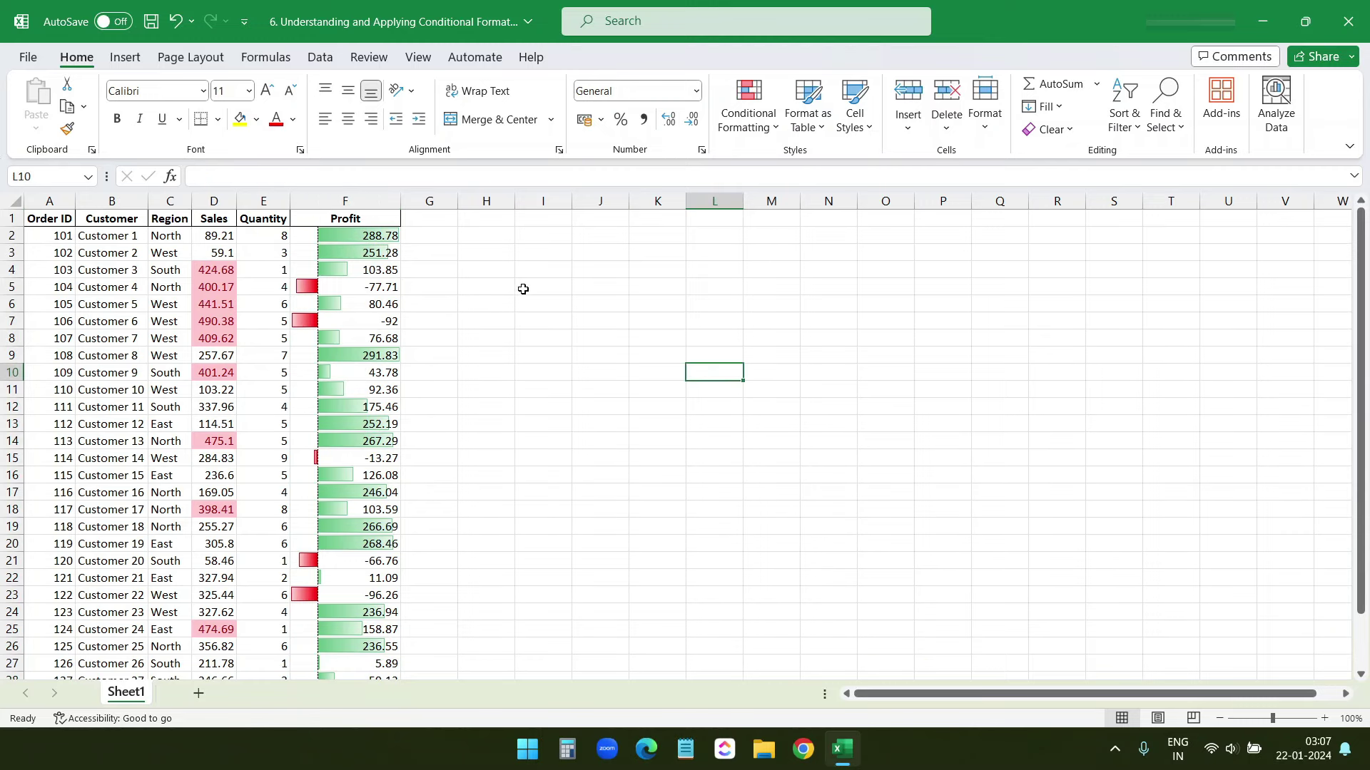
Highlight cells in the Quantity column that are greater than 5 with a Red Border.
{"action": "left_click", "coordinate": [261, 201]}
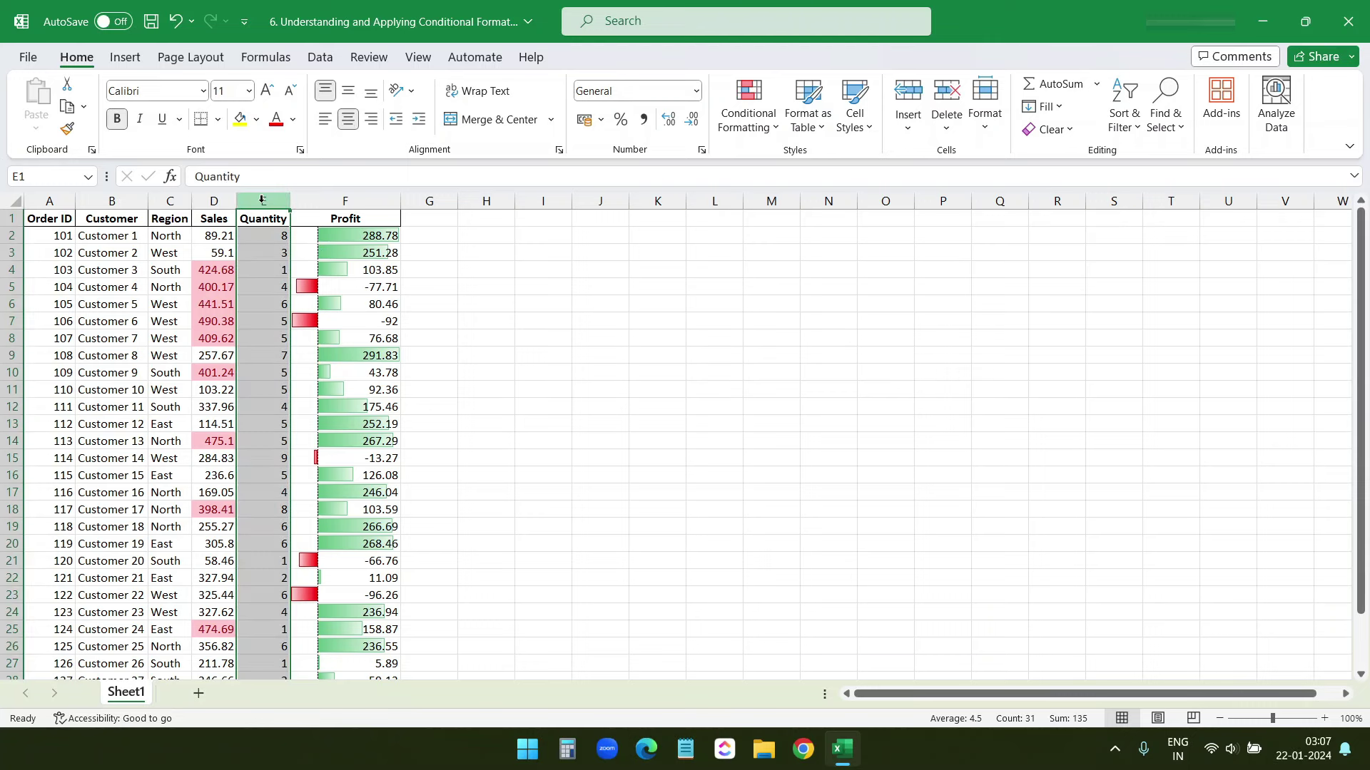
{"action": "left_click", "coordinate": [769, 133]}
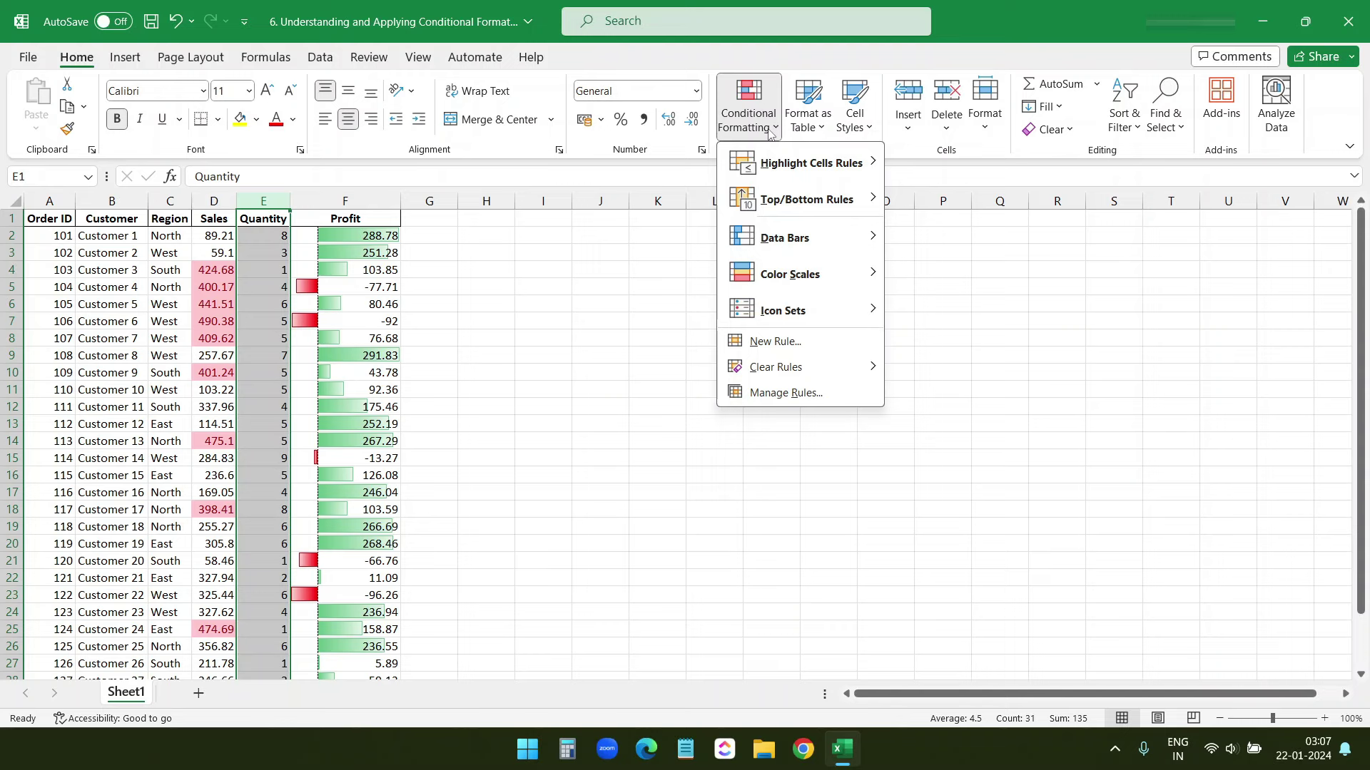
{"action": "mouse_move", "coordinate": [787, 176]}
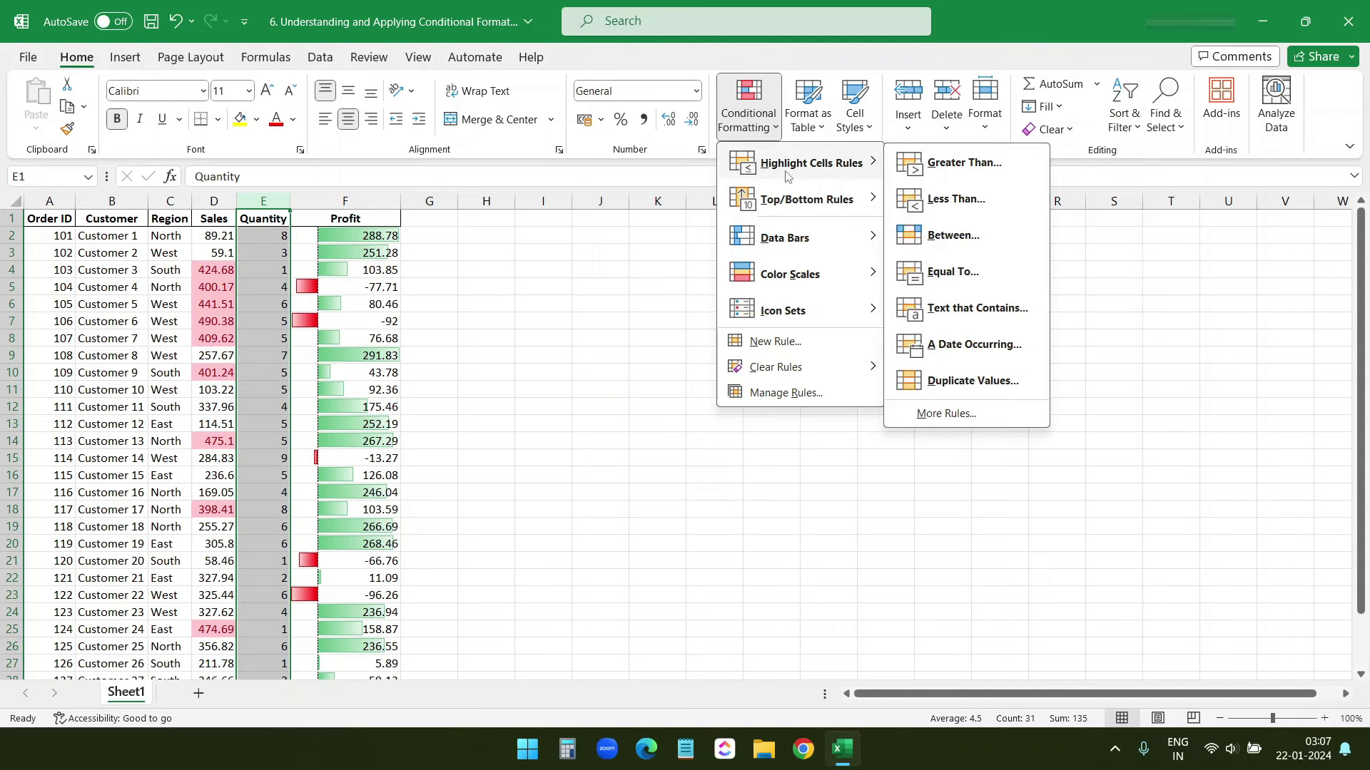
{"action": "left_click", "coordinate": [963, 162]}
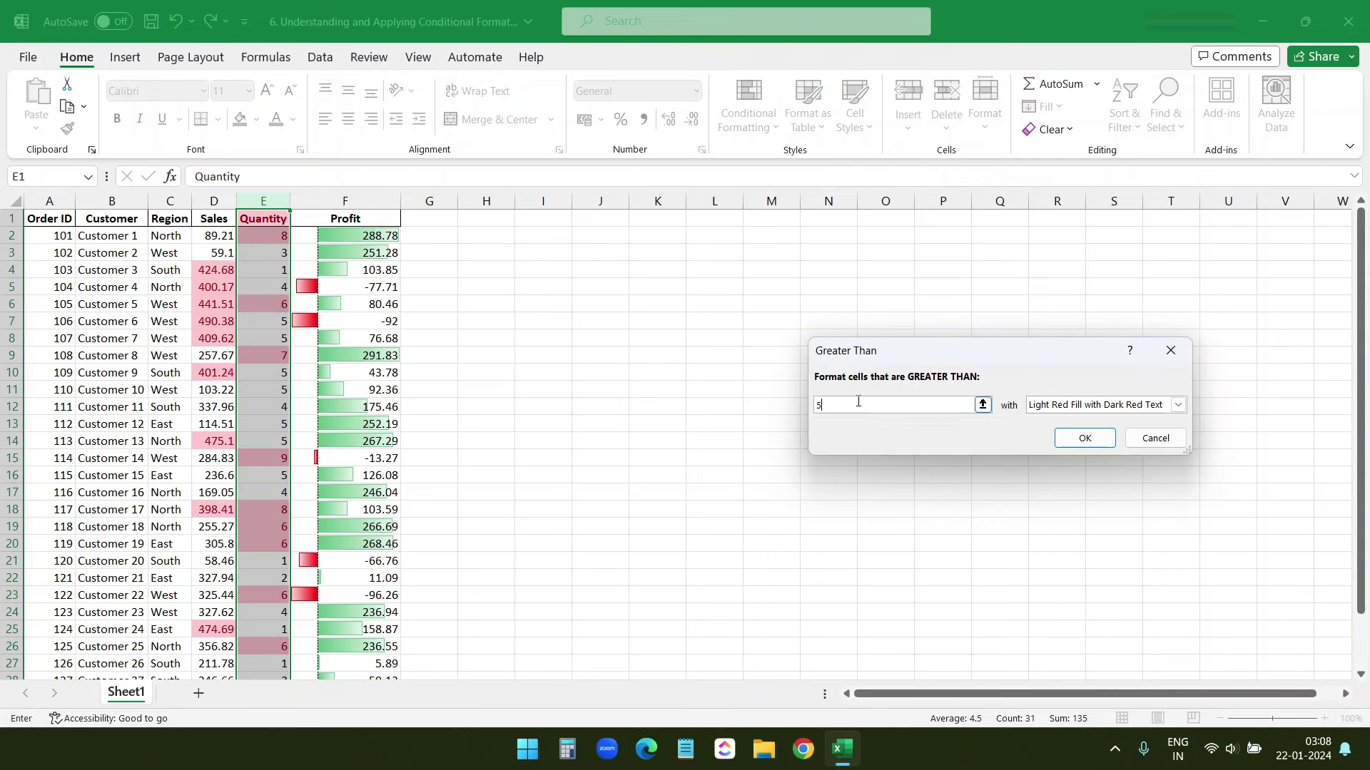
{"action": "left_click", "coordinate": [1091, 405]}
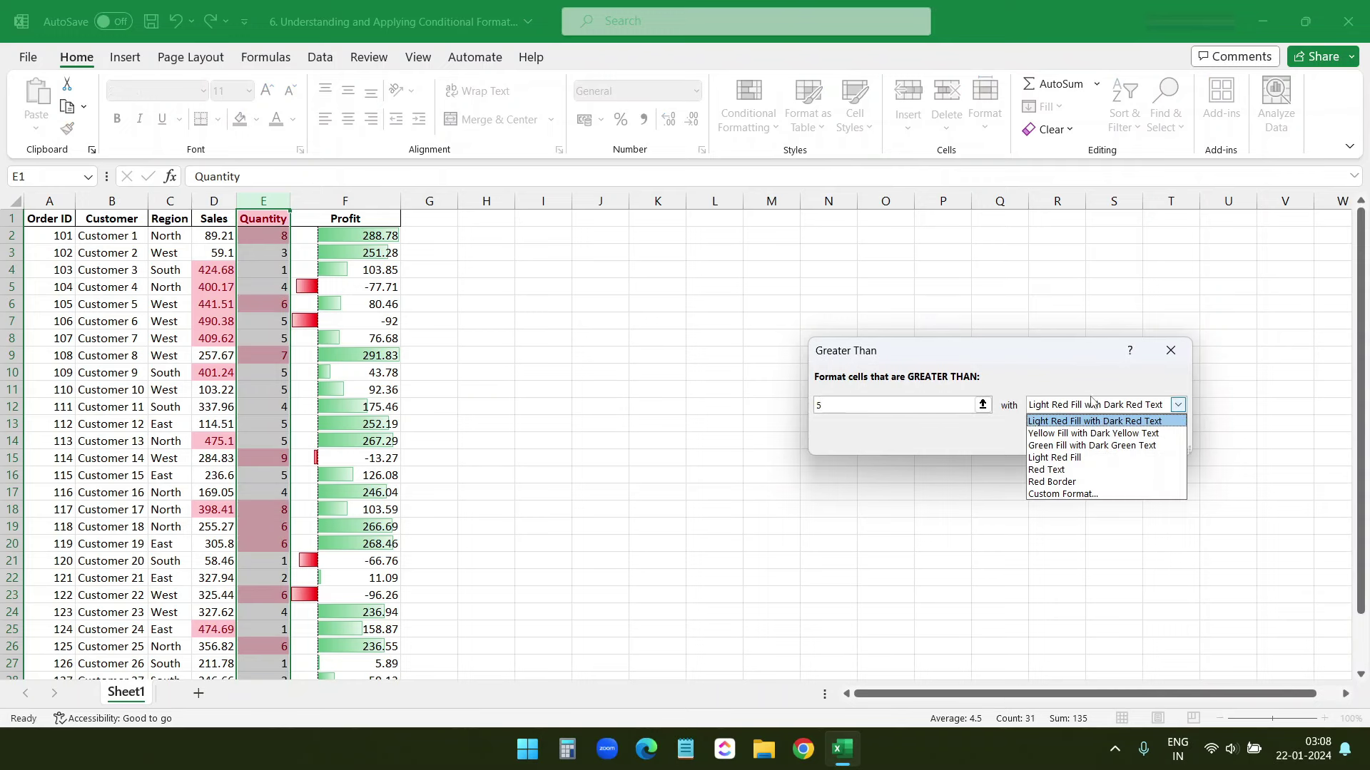
{"action": "left_click", "coordinate": [1087, 483]}
{"action": "left_click", "coordinate": [1076, 439]}
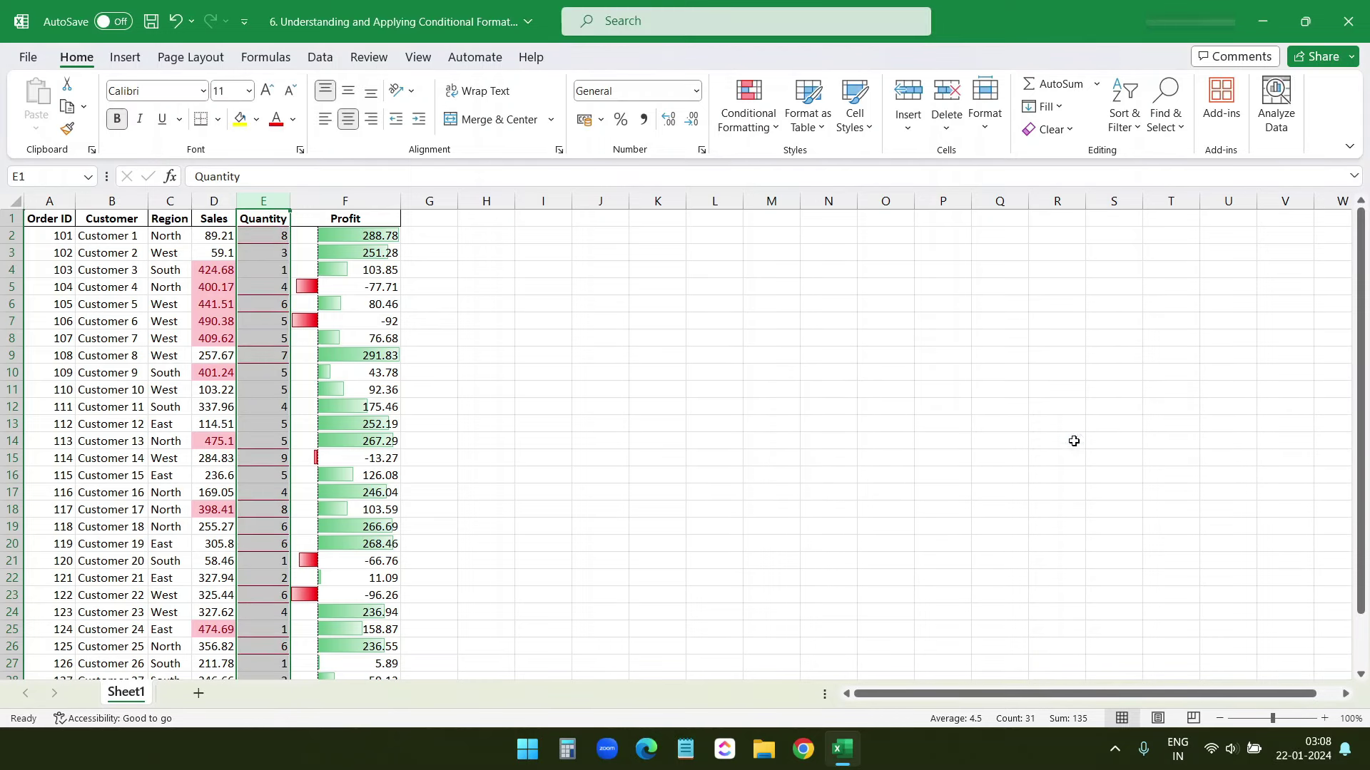
{"action": "left_click", "coordinate": [543, 372]}
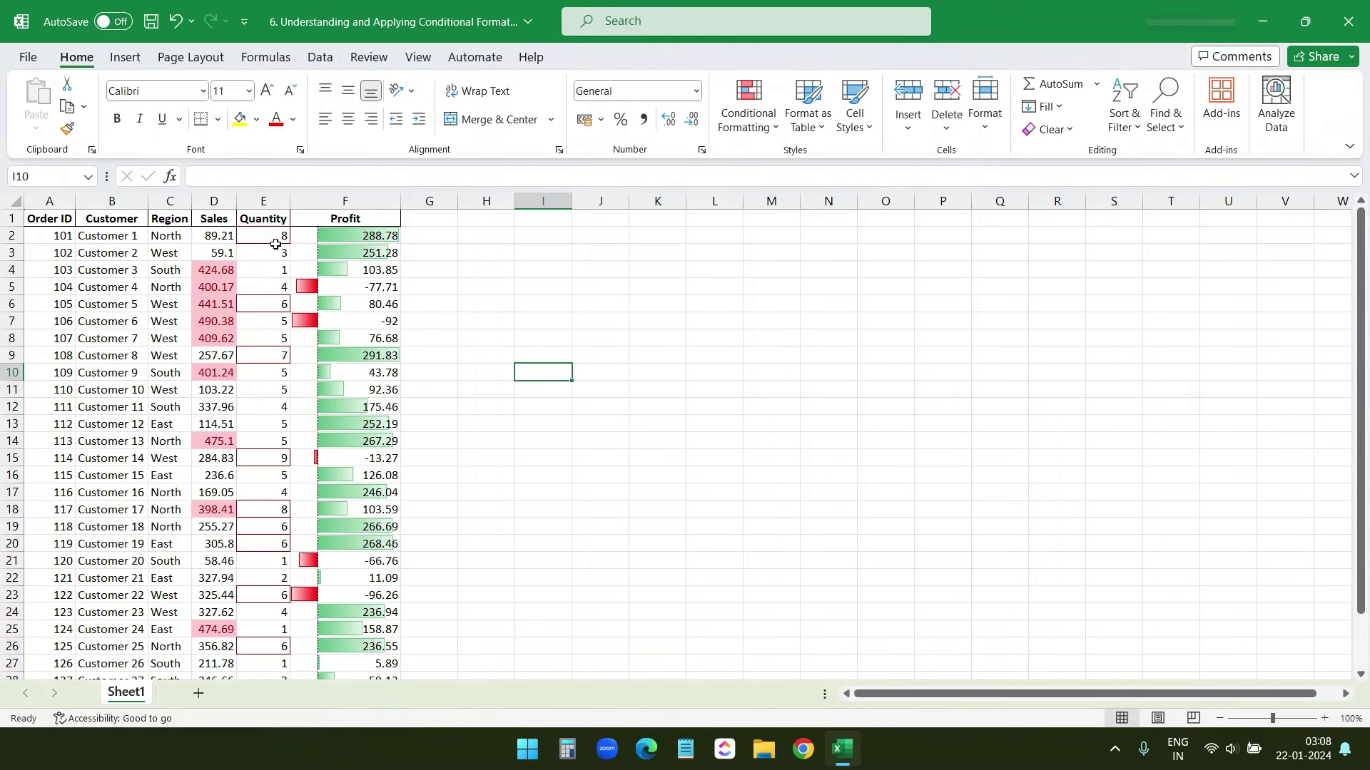
{"action": "scroll", "coordinate": [268, 408], "scroll_direction": "down", "scroll_amount": 4}
{"action": "scroll", "coordinate": [268, 408], "scroll_direction": "up", "scroll_amount": 4}
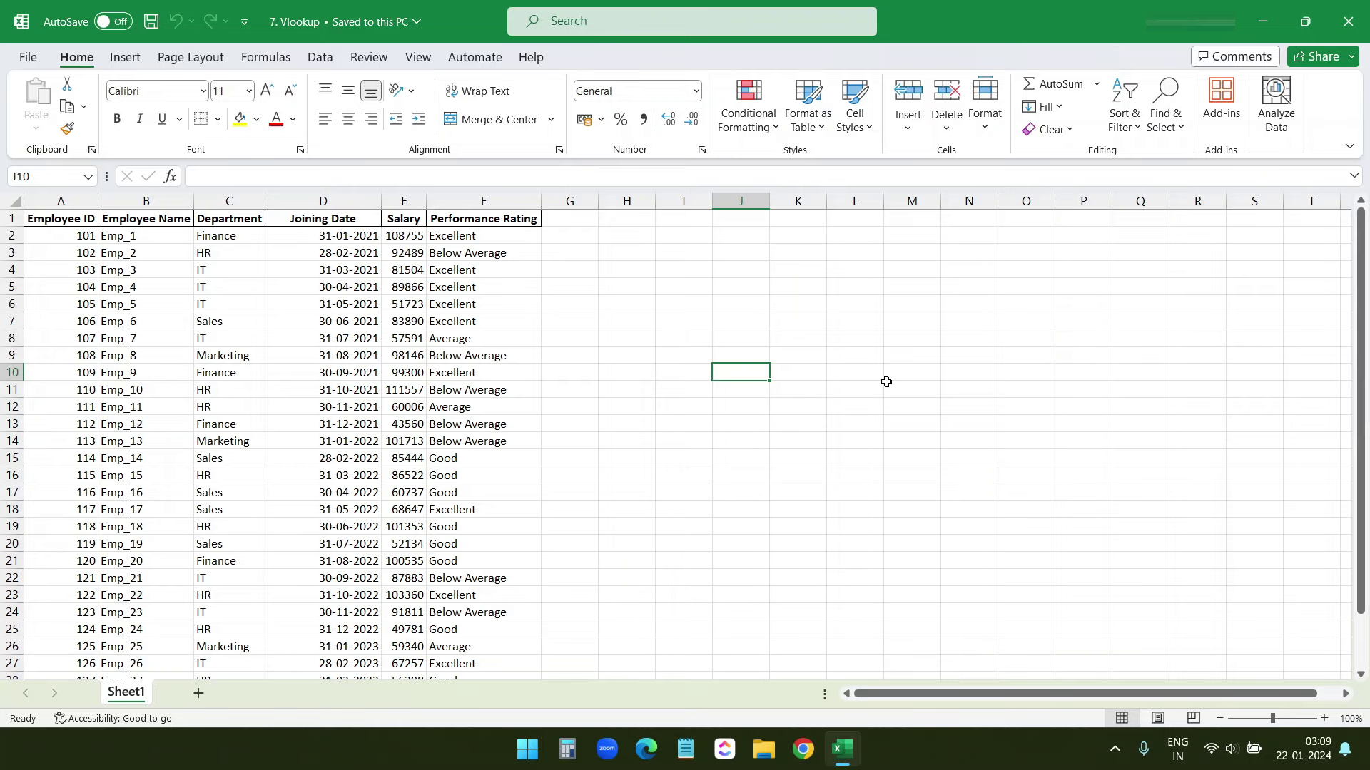
Enter 105 in cell H3 as the lookup value for the employee table.
{"action": "scroll", "coordinate": [878, 384], "scroll_direction": "down", "scroll_amount": 1}
{"action": "scroll", "coordinate": [872, 386], "scroll_direction": "up", "scroll_amount": 1}
{"action": "scroll", "coordinate": [872, 385], "scroll_direction": "down", "scroll_amount": 5}
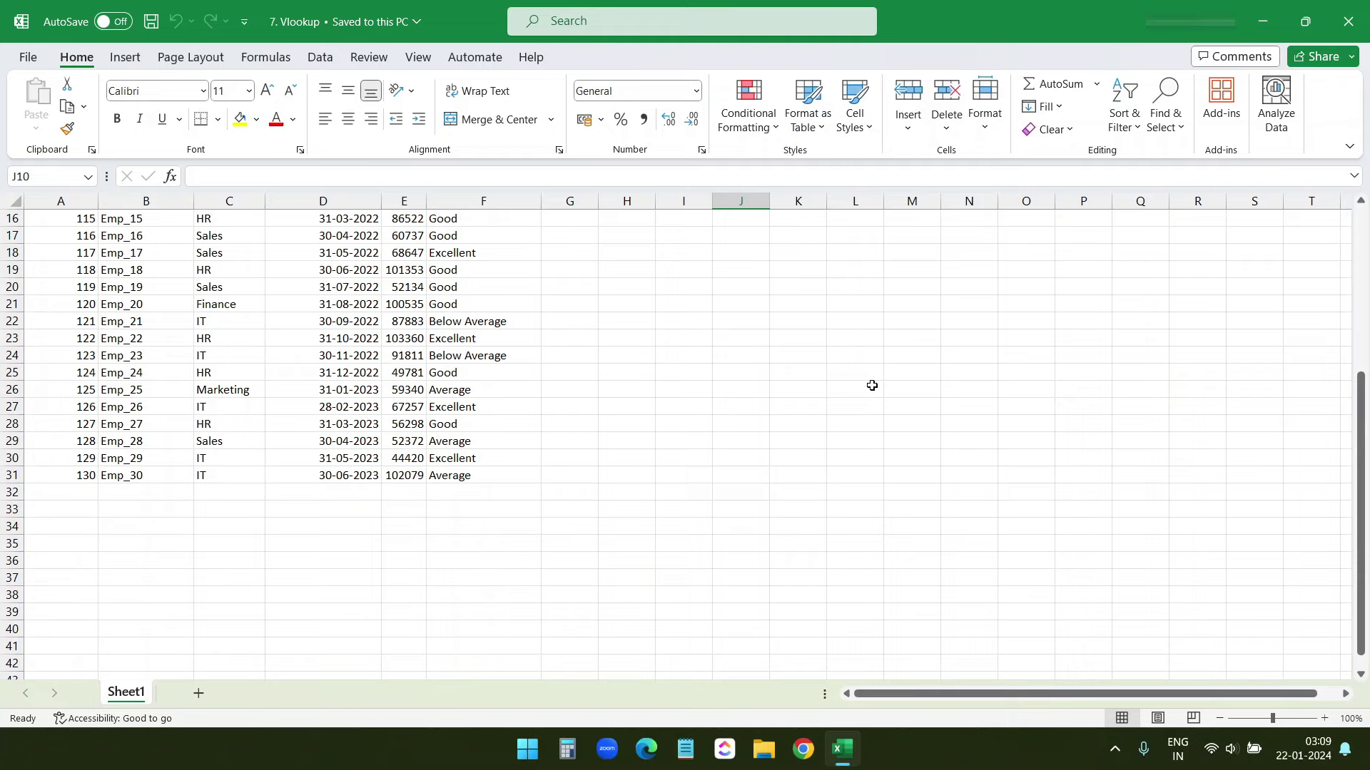
{"action": "scroll", "coordinate": [871, 385], "scroll_direction": "up", "scroll_amount": 5}
{"action": "scroll", "coordinate": [871, 385], "scroll_direction": "down", "scroll_amount": 5}
{"action": "scroll", "coordinate": [872, 385], "scroll_direction": "up", "scroll_amount": 5}
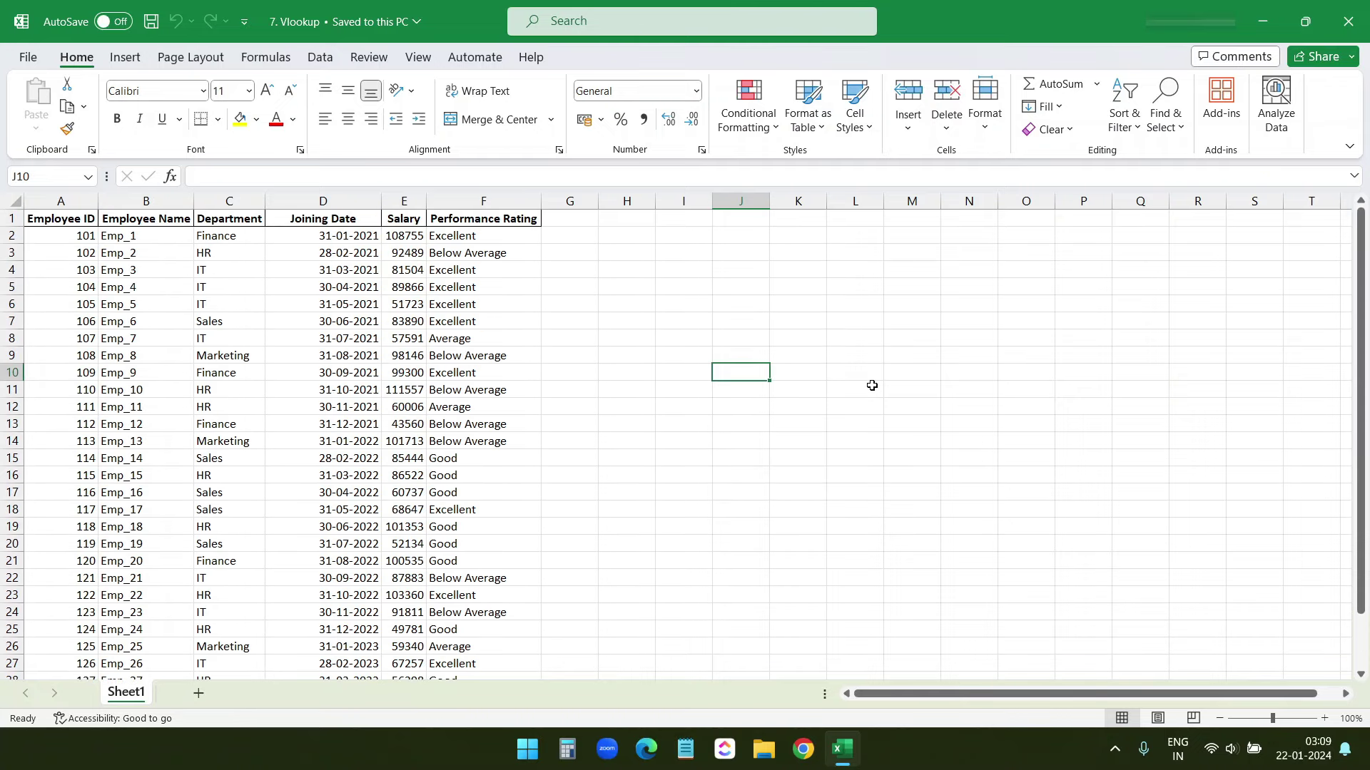
{"action": "left_click", "coordinate": [632, 238]}
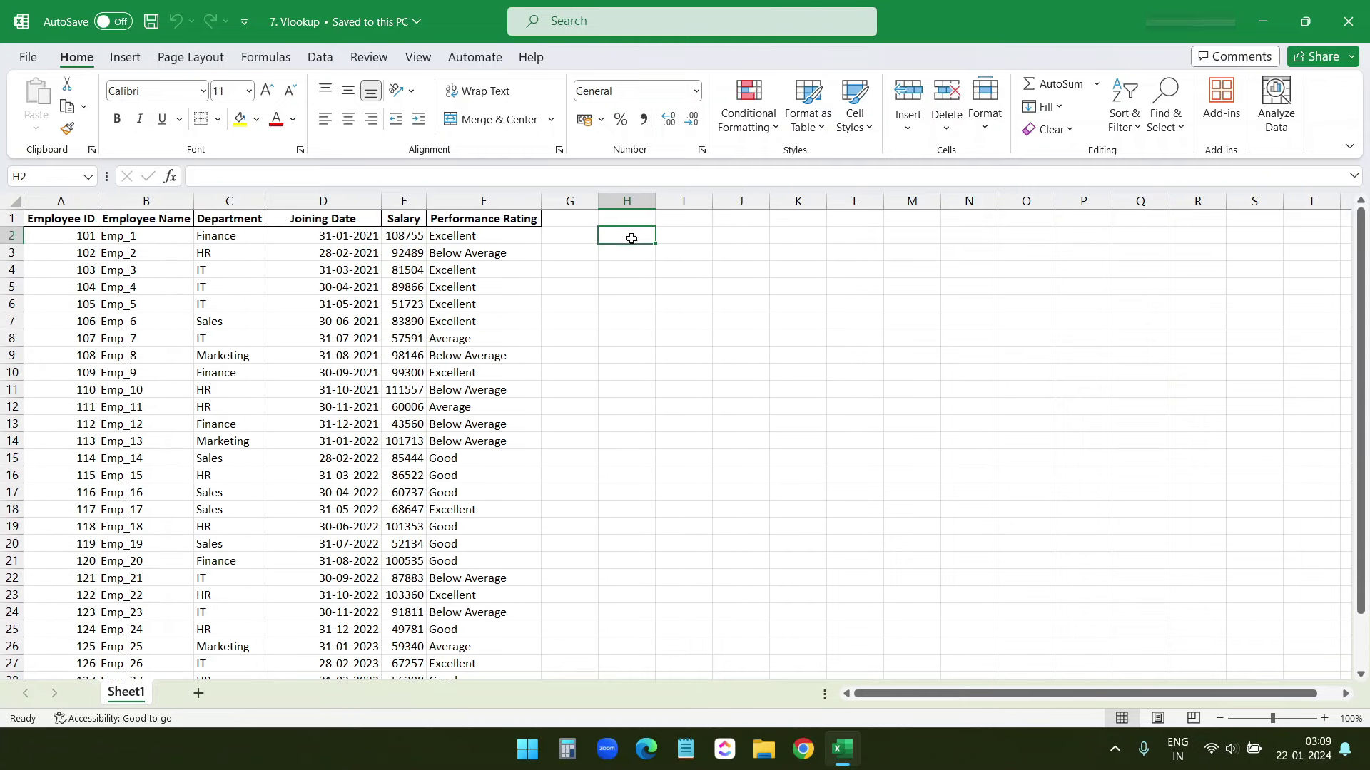
{"action": "left_click", "coordinate": [86, 217]}
{"action": "key", "text": "ctrl+shift+Down"}
{"action": "left_click", "coordinate": [609, 254]}
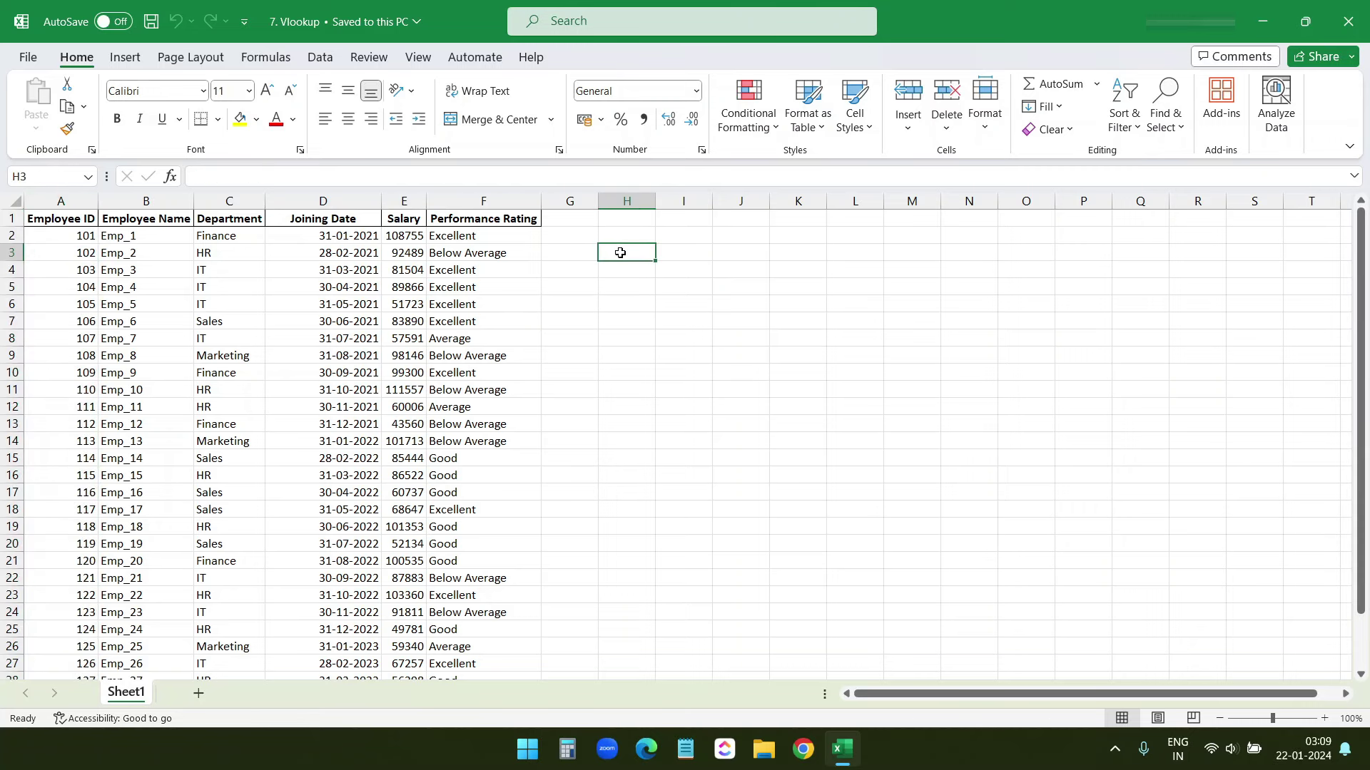
{"action": "type", "text": "105"}
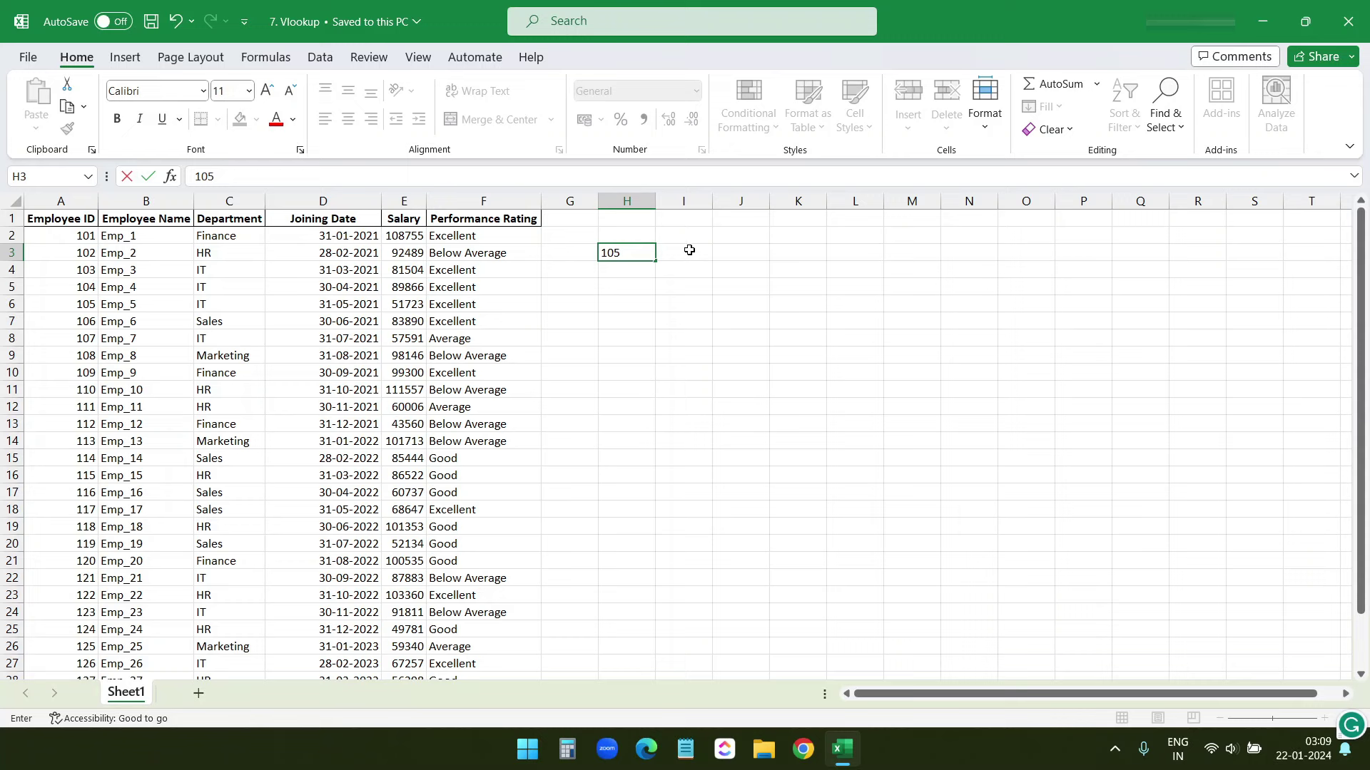
{"action": "left_click", "coordinate": [683, 286]}
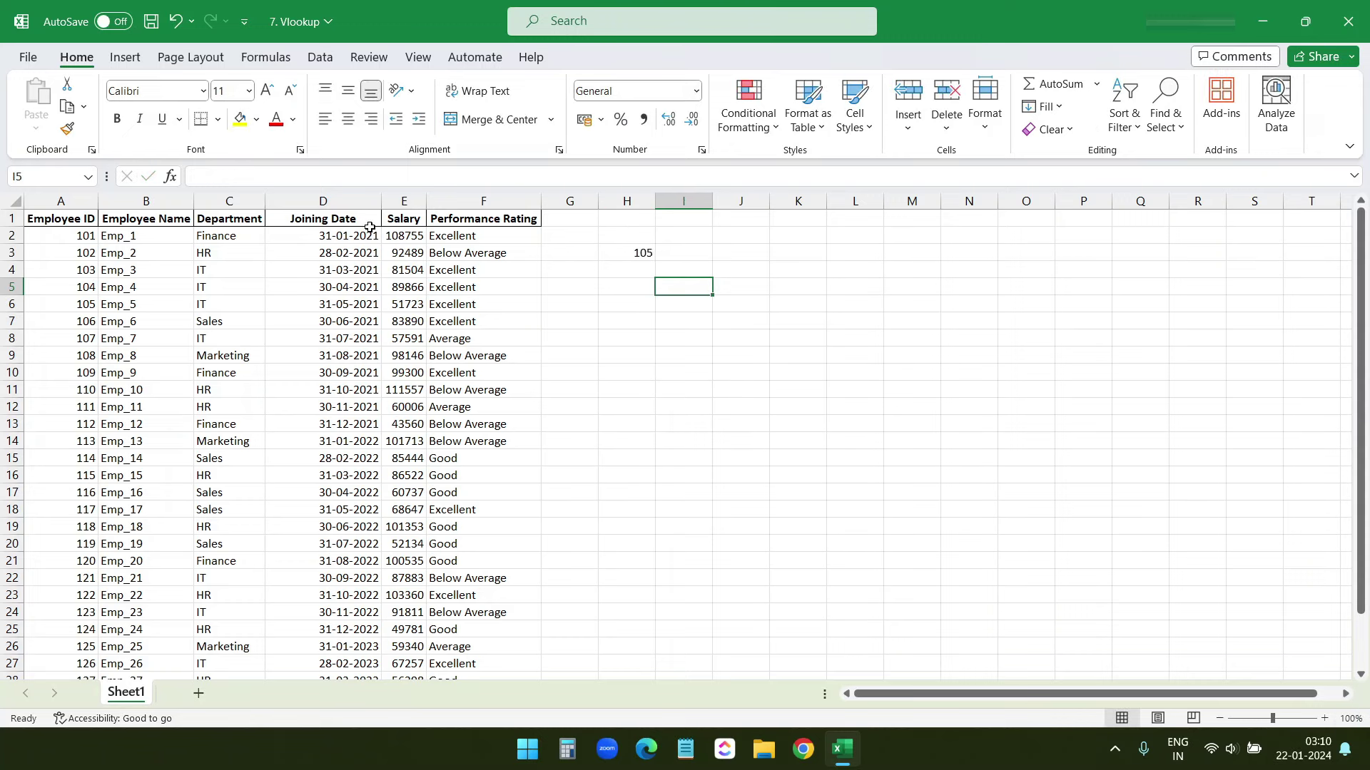
Start a VLOOKUP formula in cell I3 with H3 as the lookup value and columns A:E as the table array.
{"action": "left_click", "coordinate": [680, 252]}
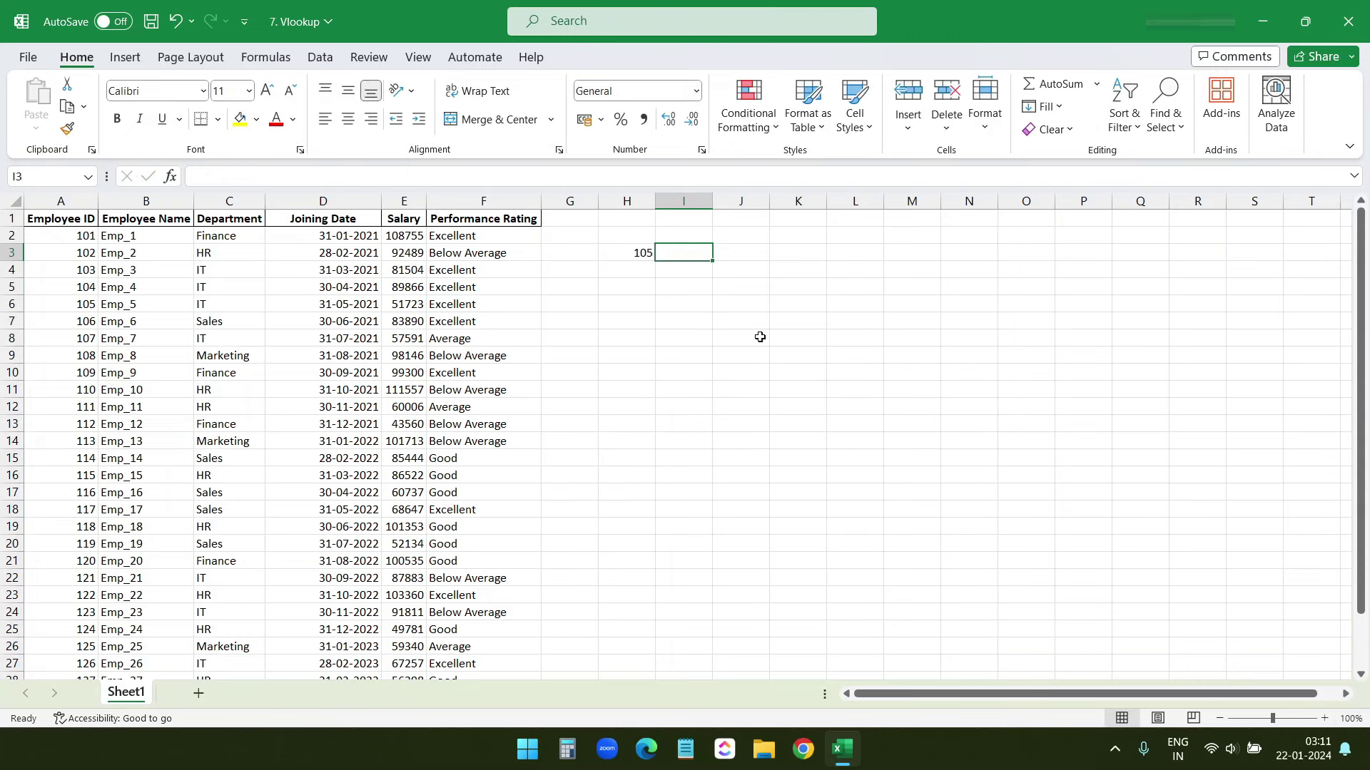
{"action": "type", "text": "=vlo"}
{"action": "key", "text": "Tab"}
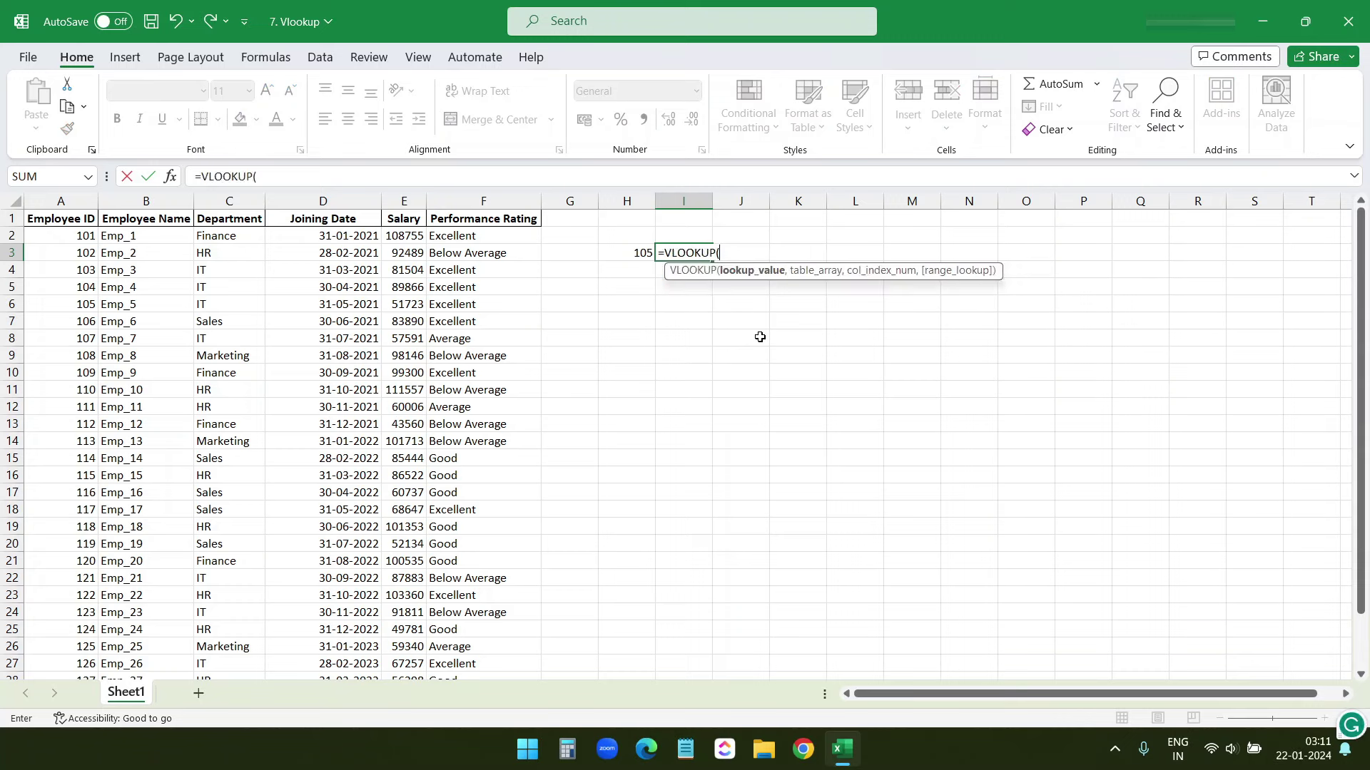
{"action": "left_click", "coordinate": [629, 252]}
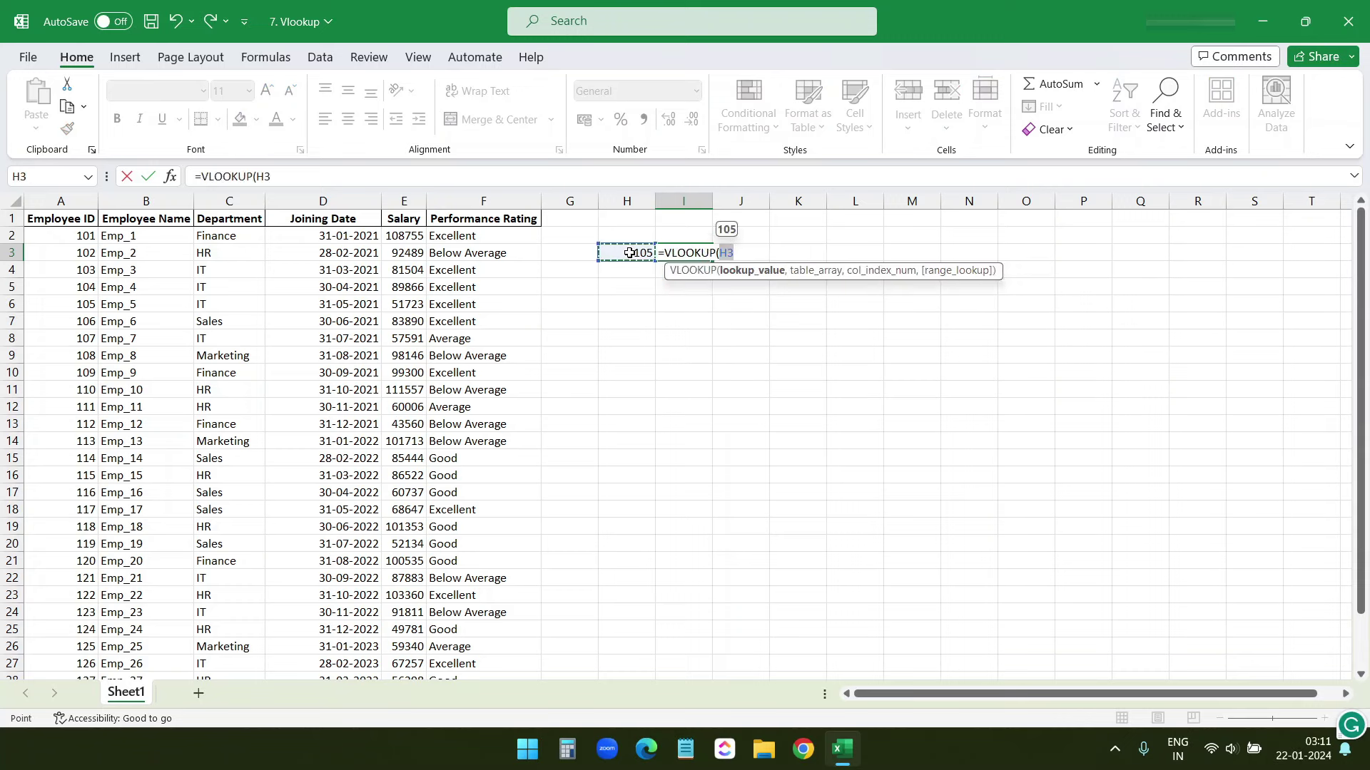
{"action": "type", "text": ","}
{"action": "left_click", "coordinate": [60, 200]}
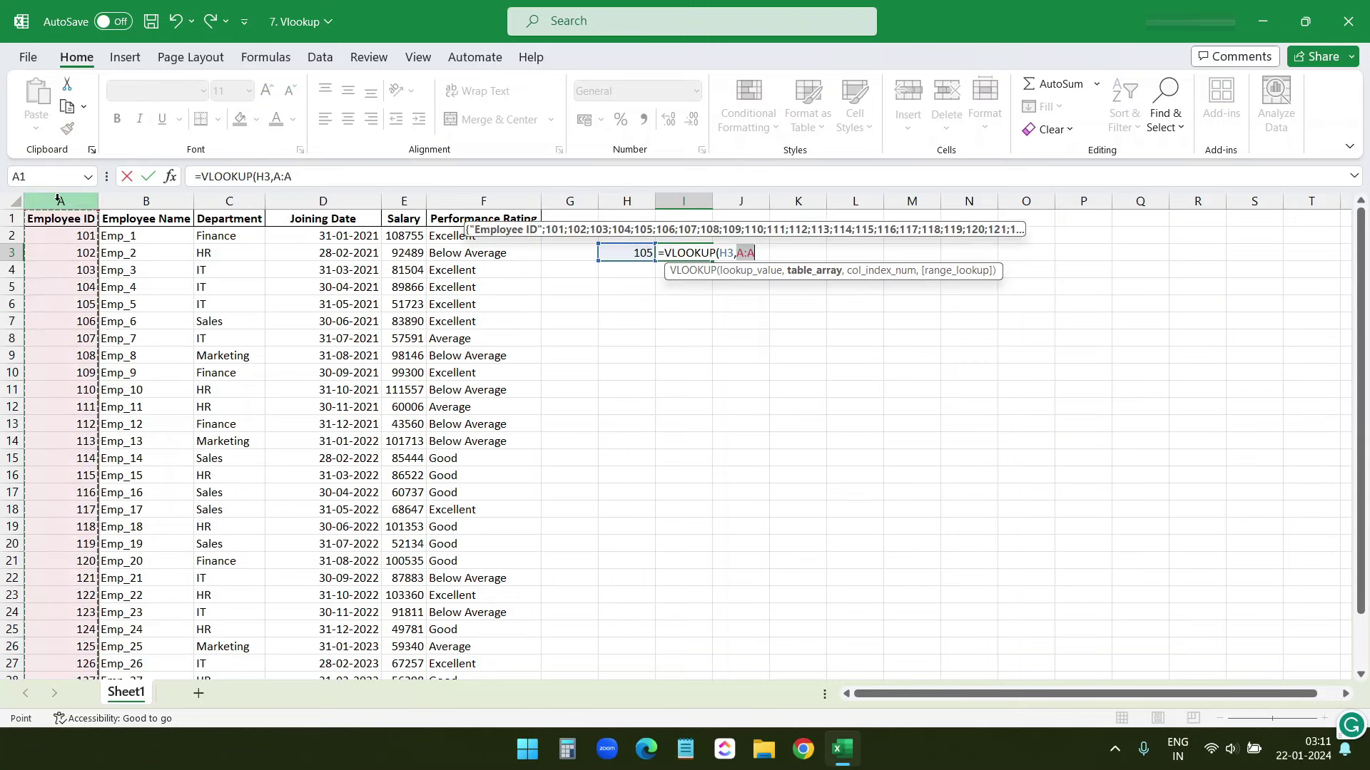
{"action": "left_click_drag", "start_coordinate": [156, 198], "coordinate": [428, 205]}
Complete the VLOOKUP in I3 with column index 5 and an empty range_lookup argument, and compare the result with employee 105's row.
{"action": "type", "text": ",5"}
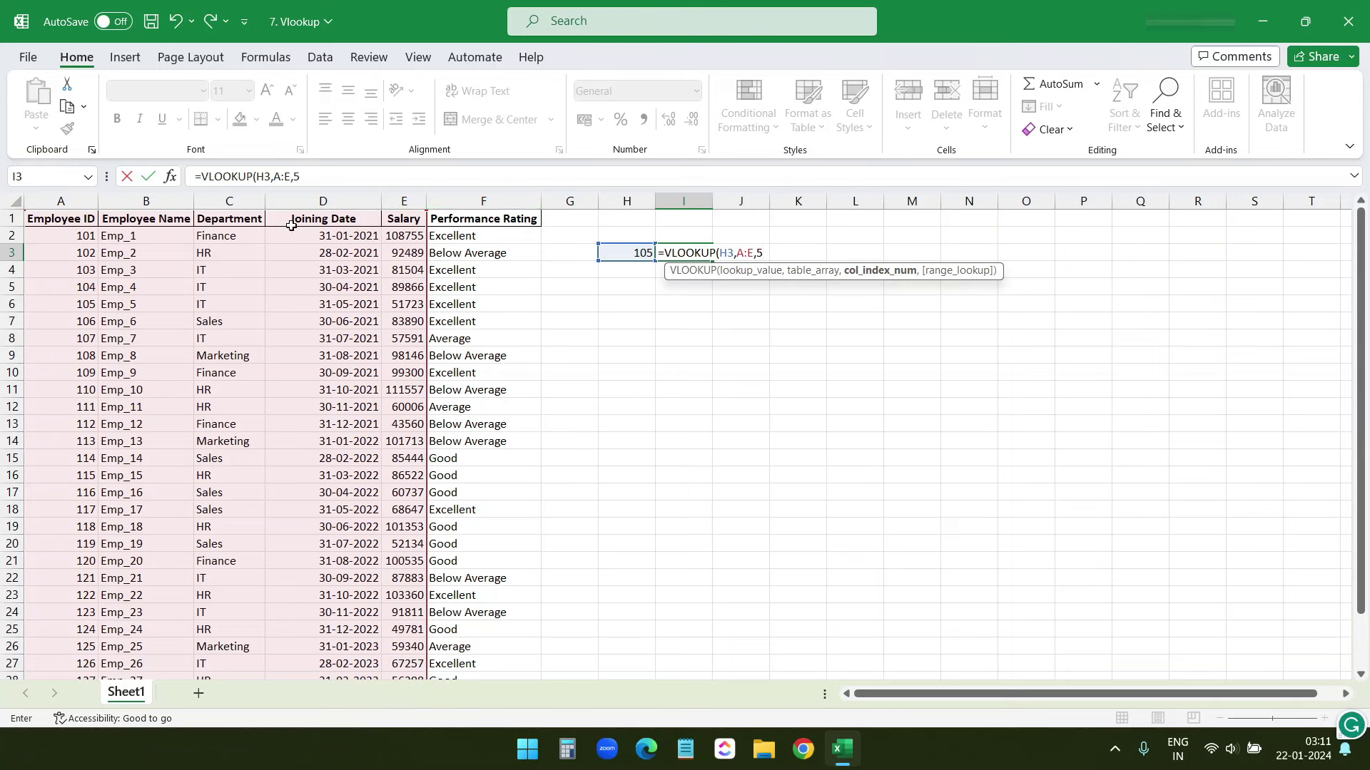
{"action": "type", "text": ","}
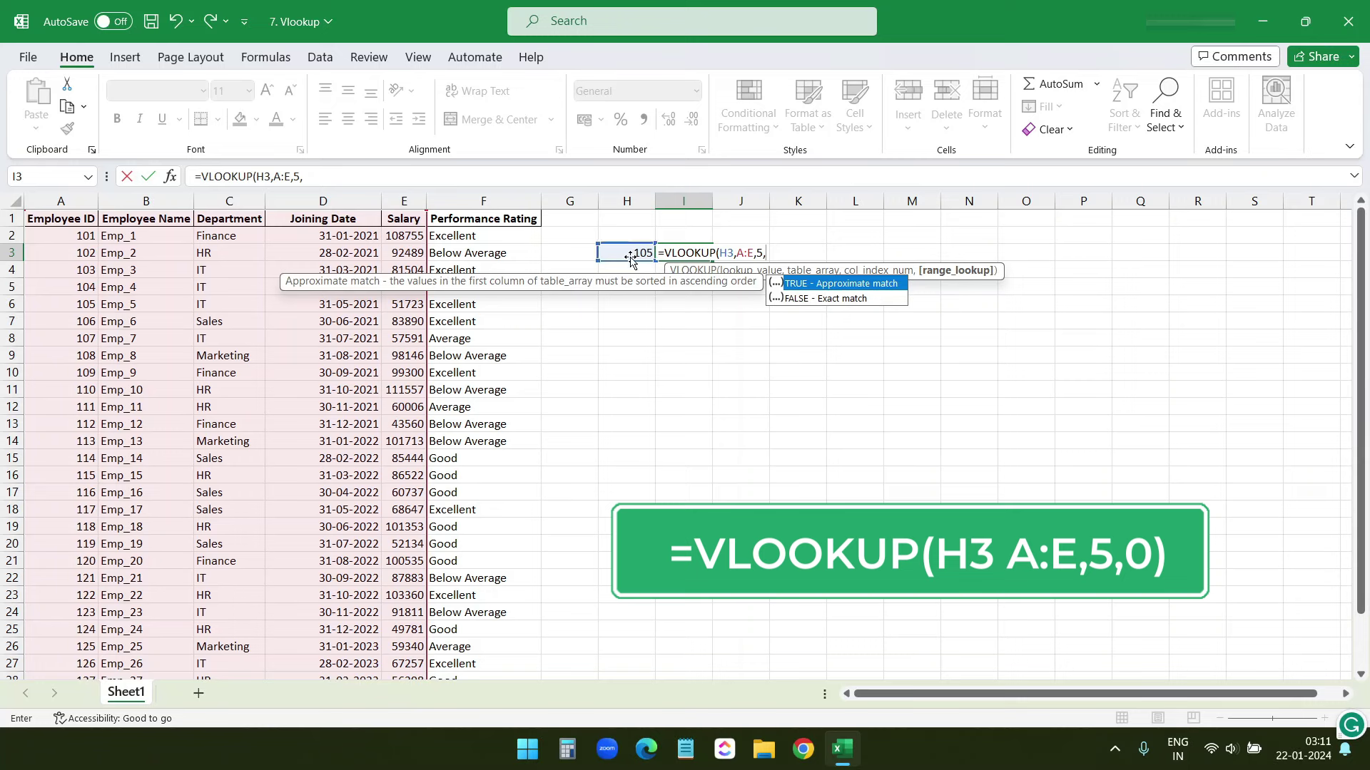
{"action": "key", "text": "Down"}
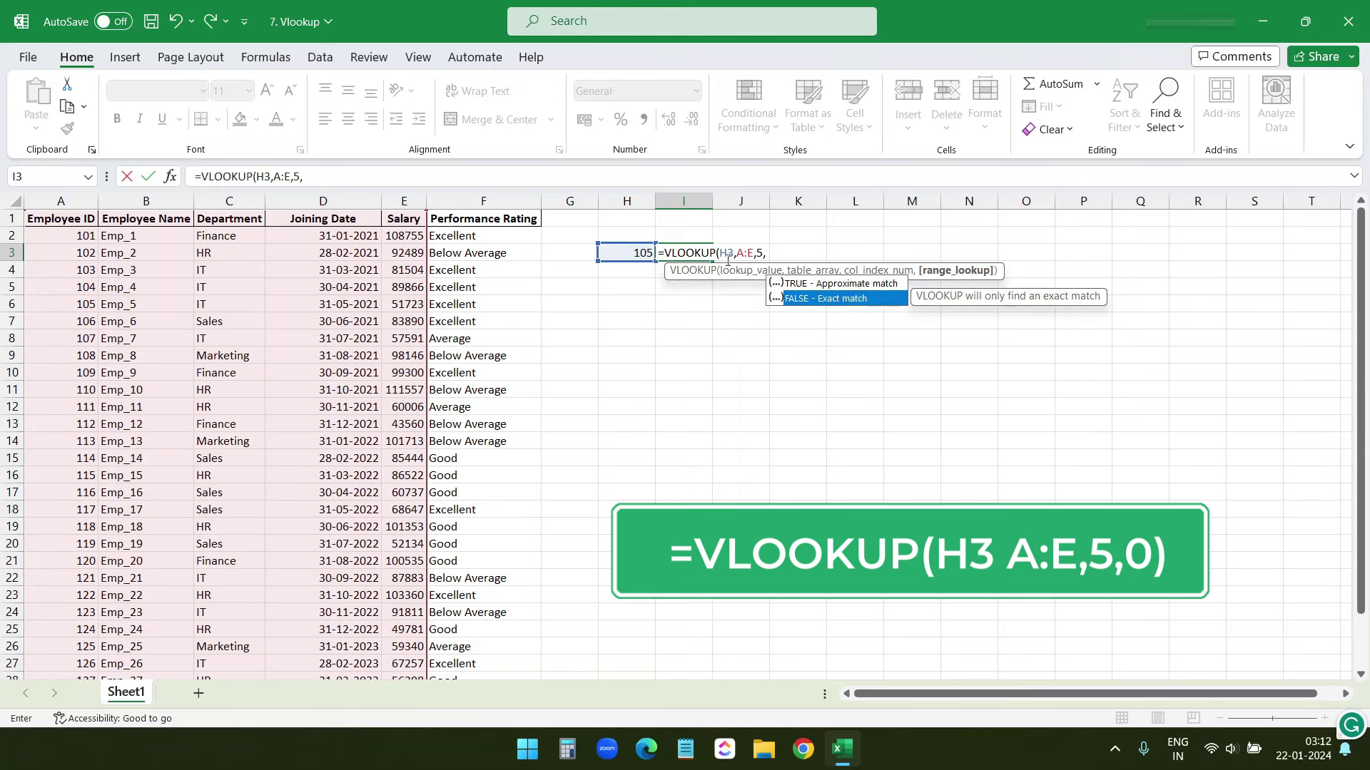
{"action": "key", "text": "Escape"}
{"action": "type", "text": ")"}
{"action": "key", "text": "ctrl+Return"}
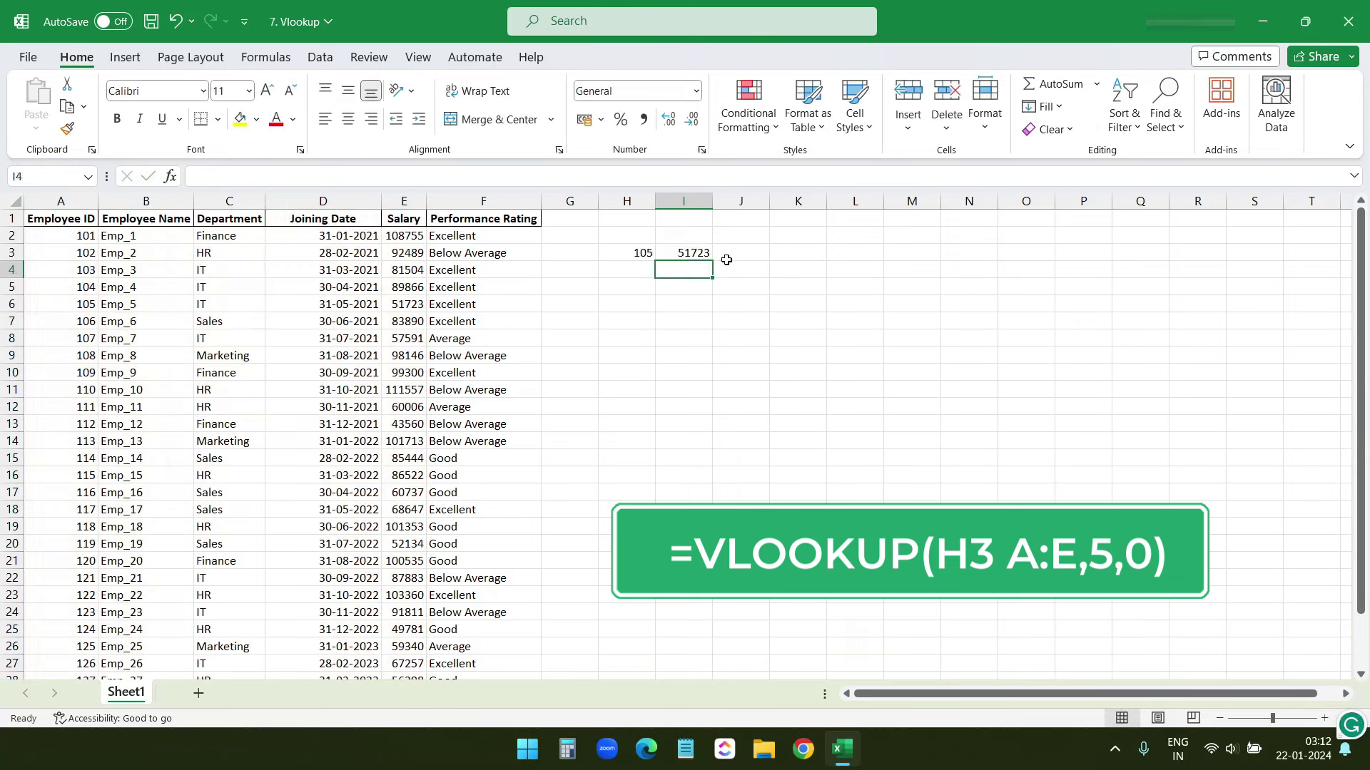
{"action": "left_click", "coordinate": [83, 305]}
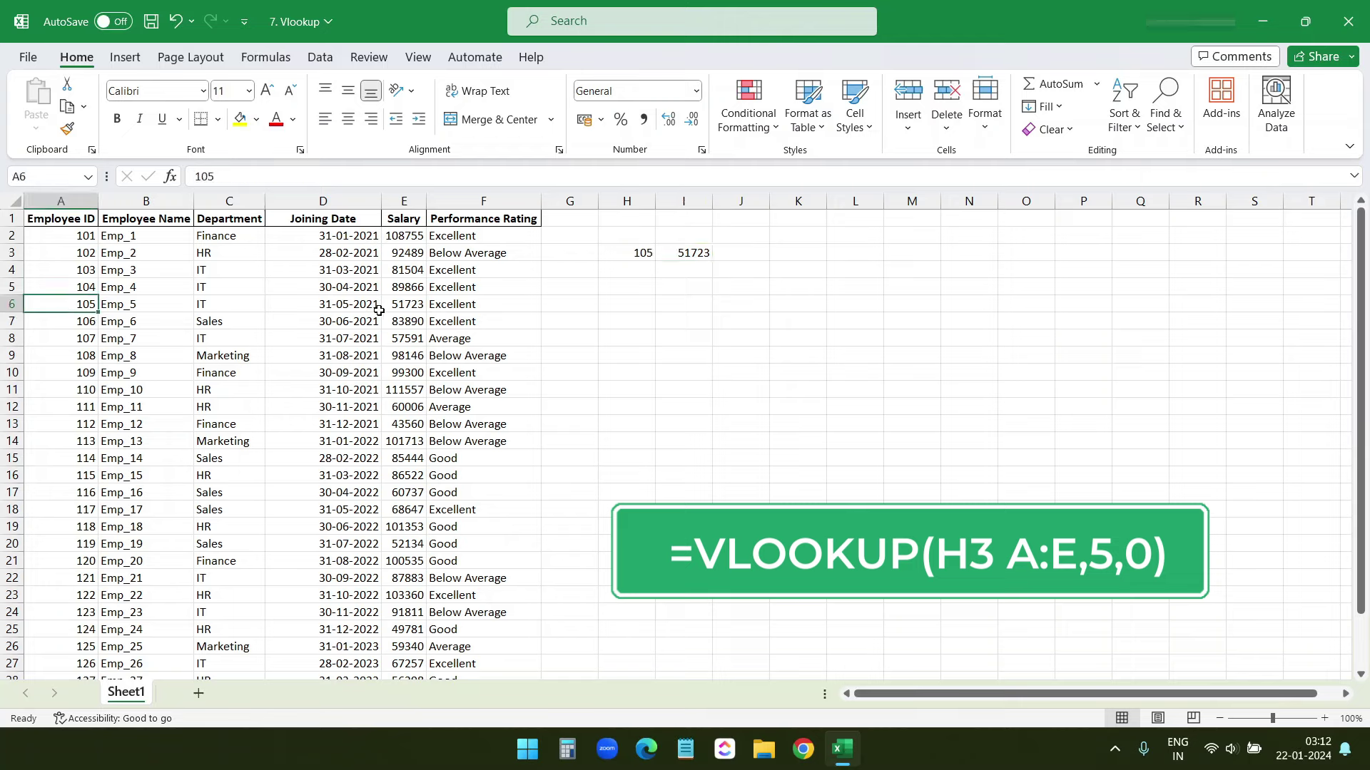
{"action": "left_click", "coordinate": [705, 253]}
{"action": "left_click", "coordinate": [640, 254]}
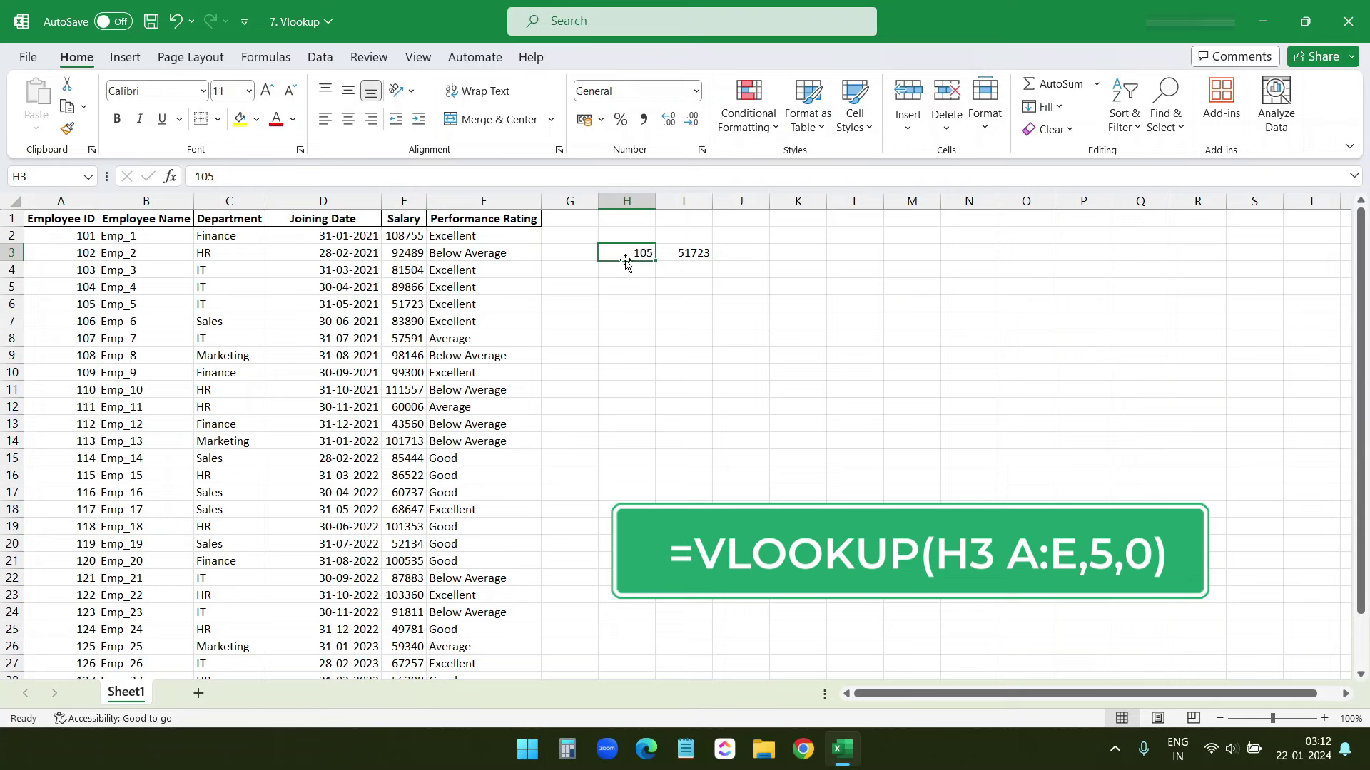
Change the lookup value in H3 to 112 and check the I3 result against the salary in that employee's row.
{"action": "left_click", "coordinate": [13, 423]}
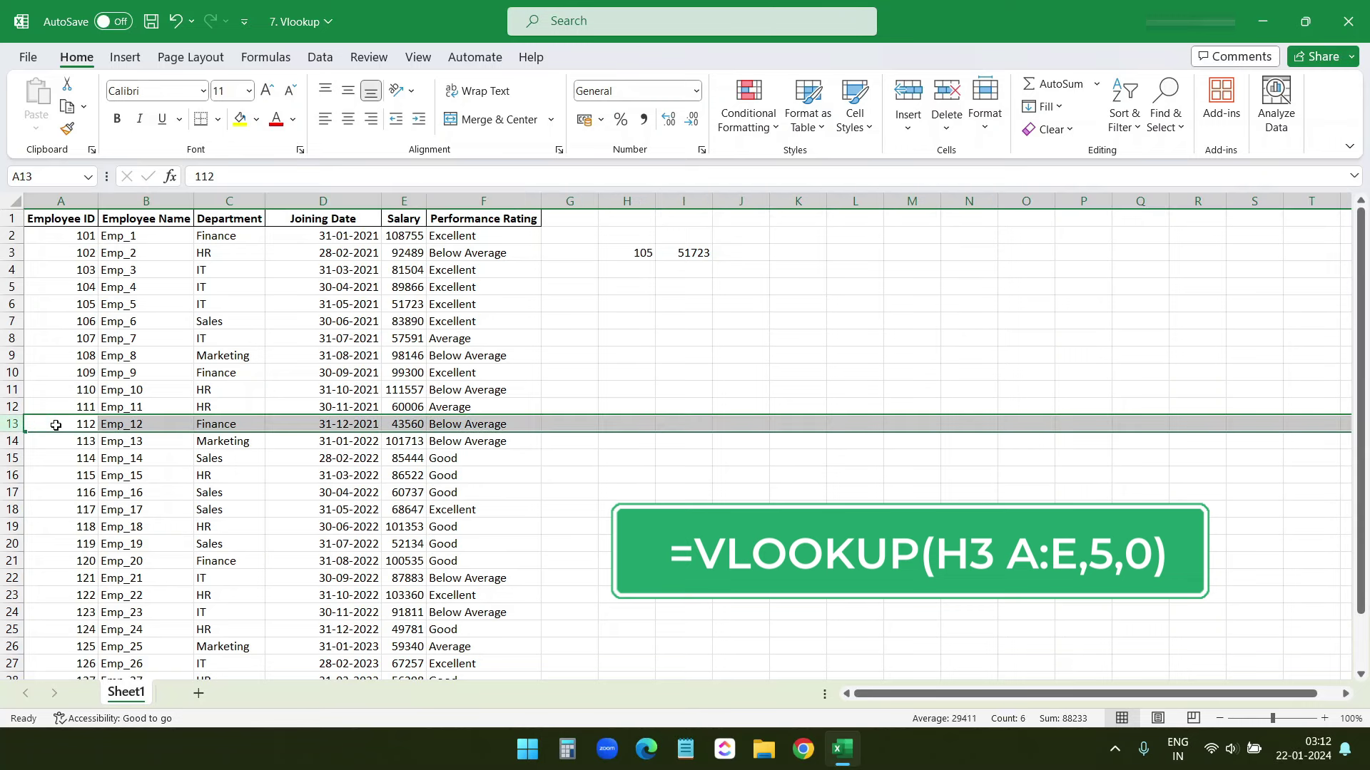
{"action": "left_click", "coordinate": [644, 251]}
{"action": "type", "text": "112"}
{"action": "key", "text": "Return"}
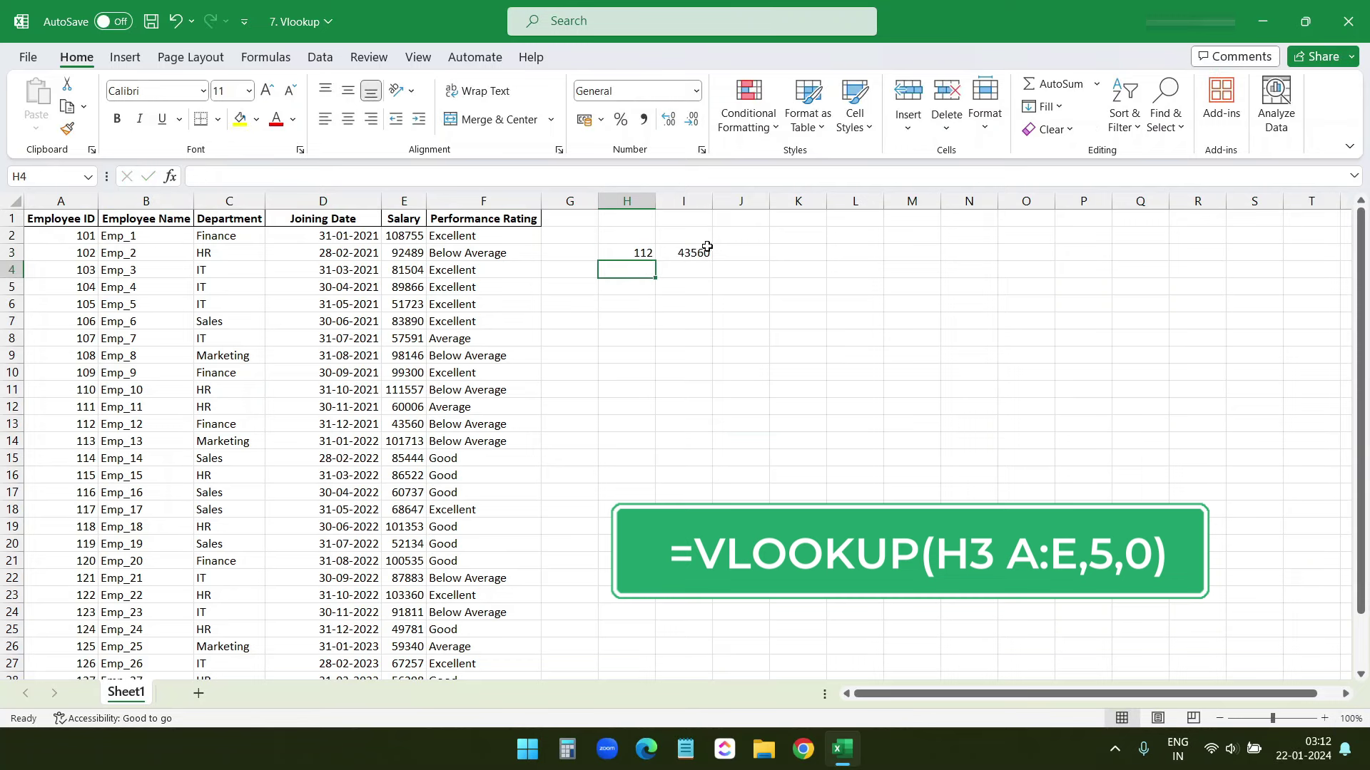
{"action": "left_click", "coordinate": [703, 258]}
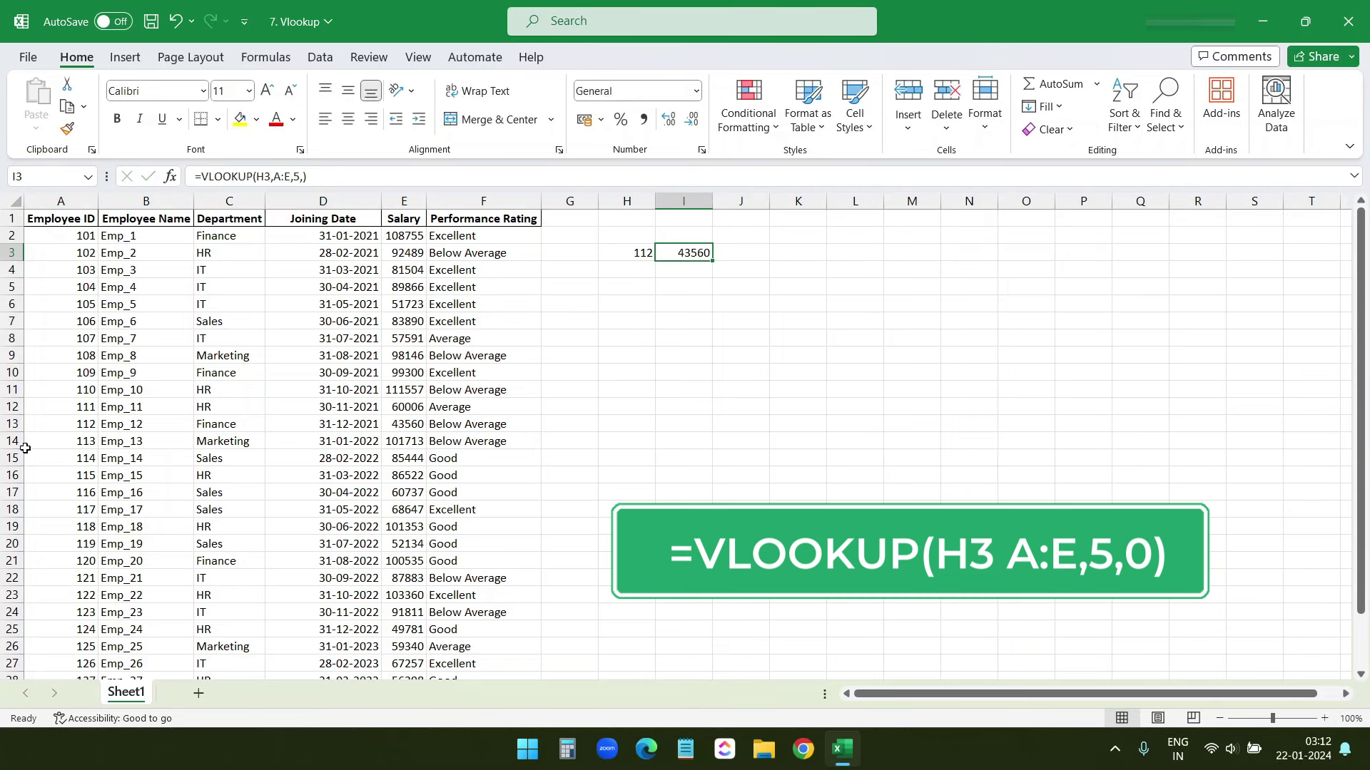
{"action": "left_click", "coordinate": [13, 424]}
{"action": "left_click", "coordinate": [399, 423]}
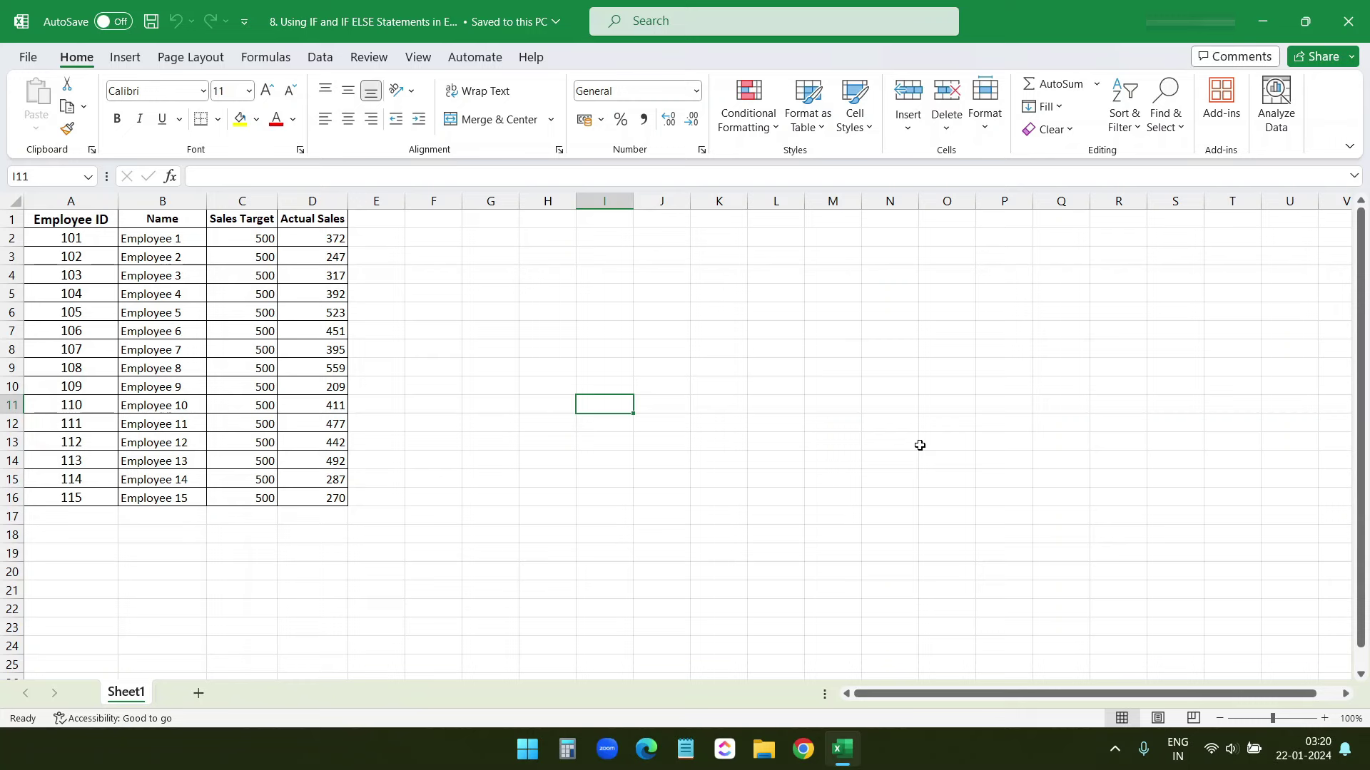
Review the sales data in A1:D16 and enter =IF(D2>=C2,"Met","Not Met") in cell E2.
{"action": "left_click_drag", "start_coordinate": [71, 219], "coordinate": [318, 497]}
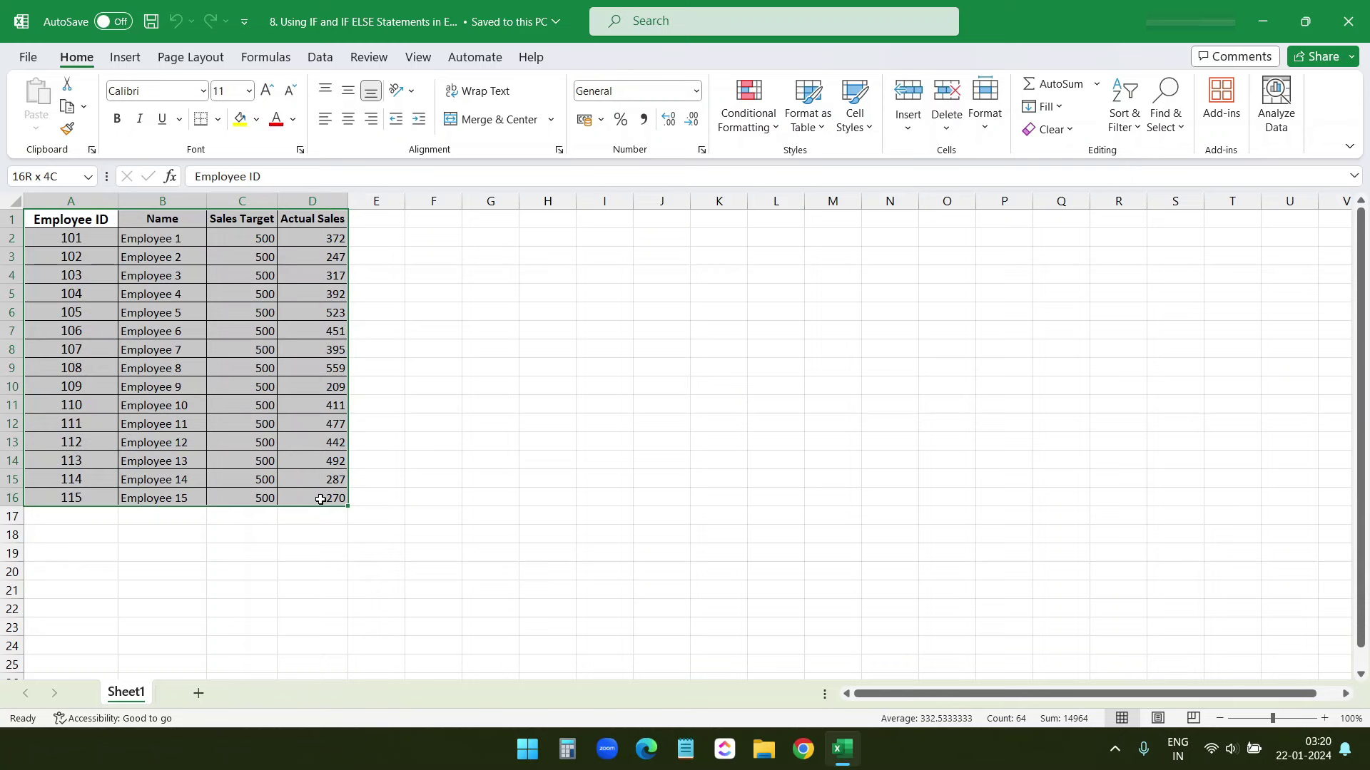
{"action": "left_click_drag", "start_coordinate": [320, 499], "coordinate": [321, 500]}
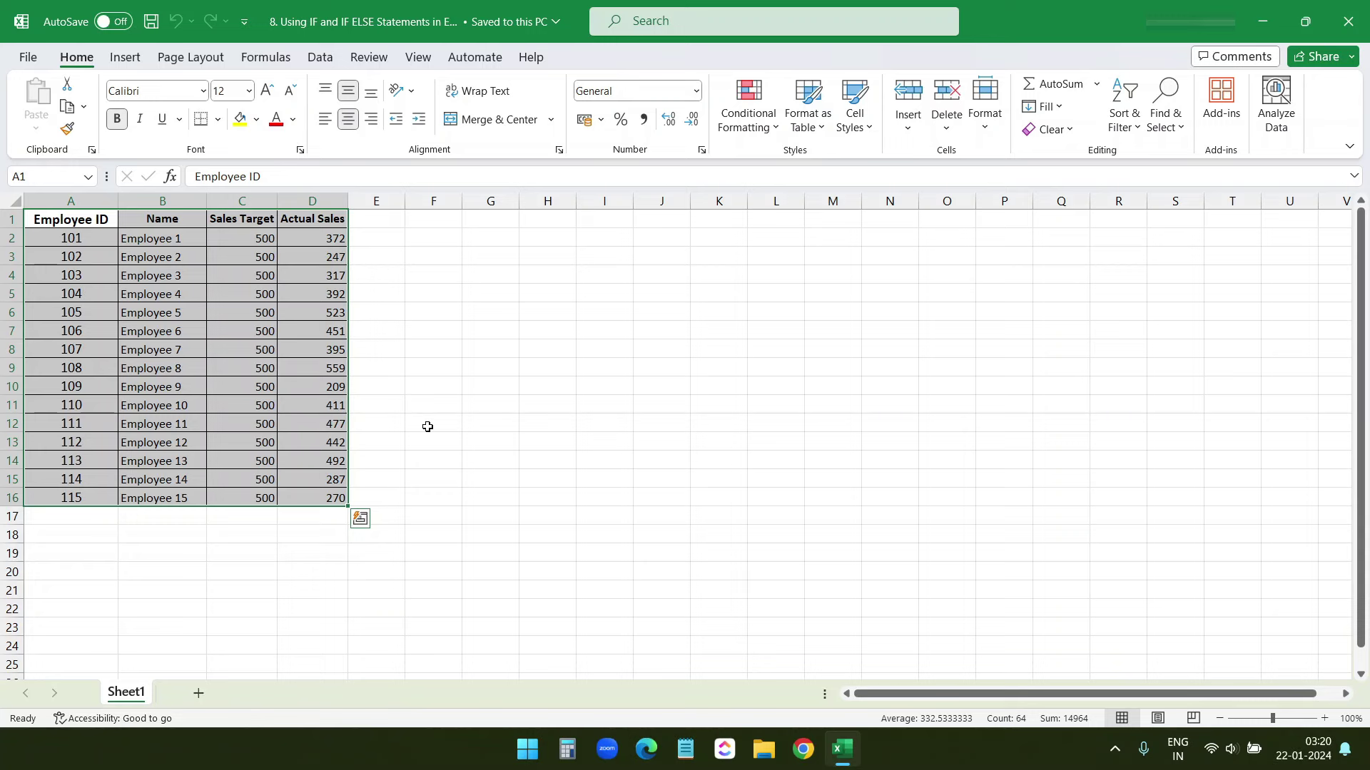
{"action": "left_click", "coordinate": [380, 239]}
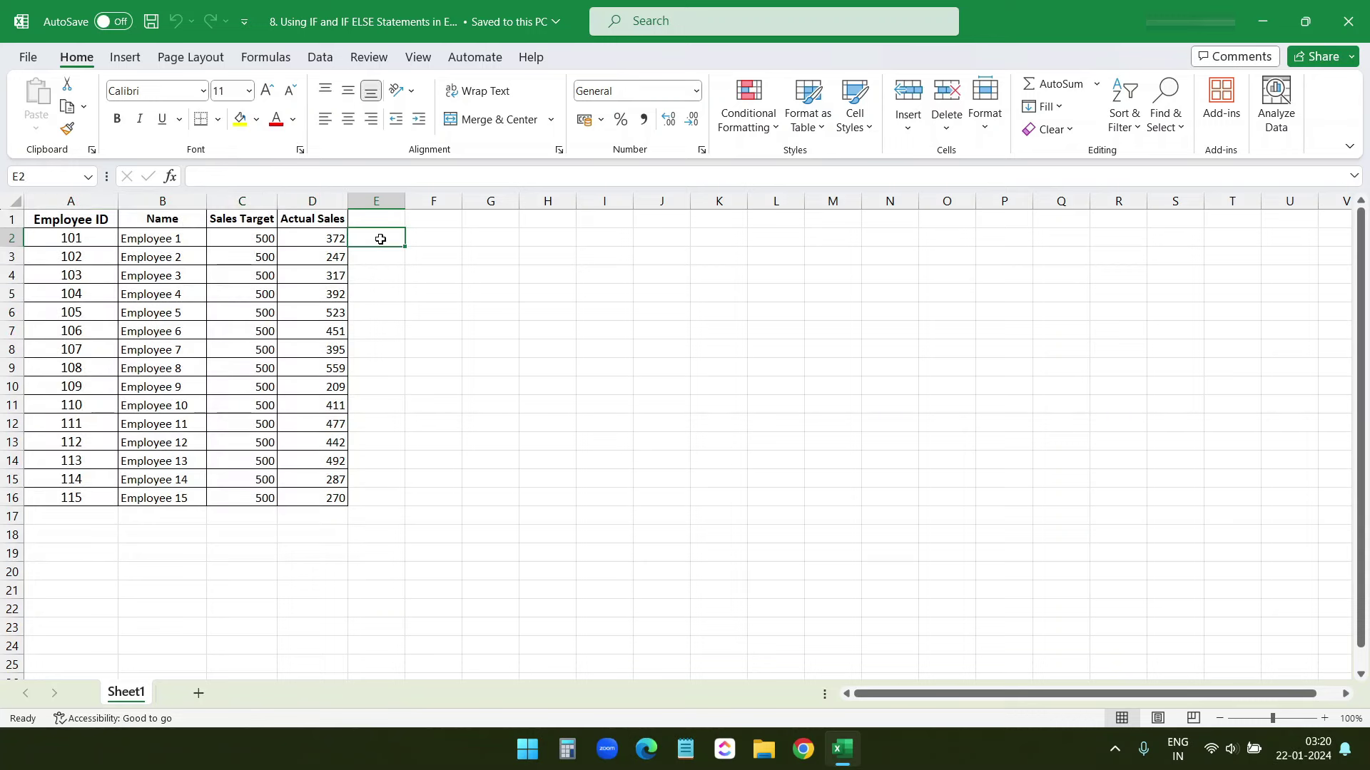
{"action": "type", "text": "=if"}
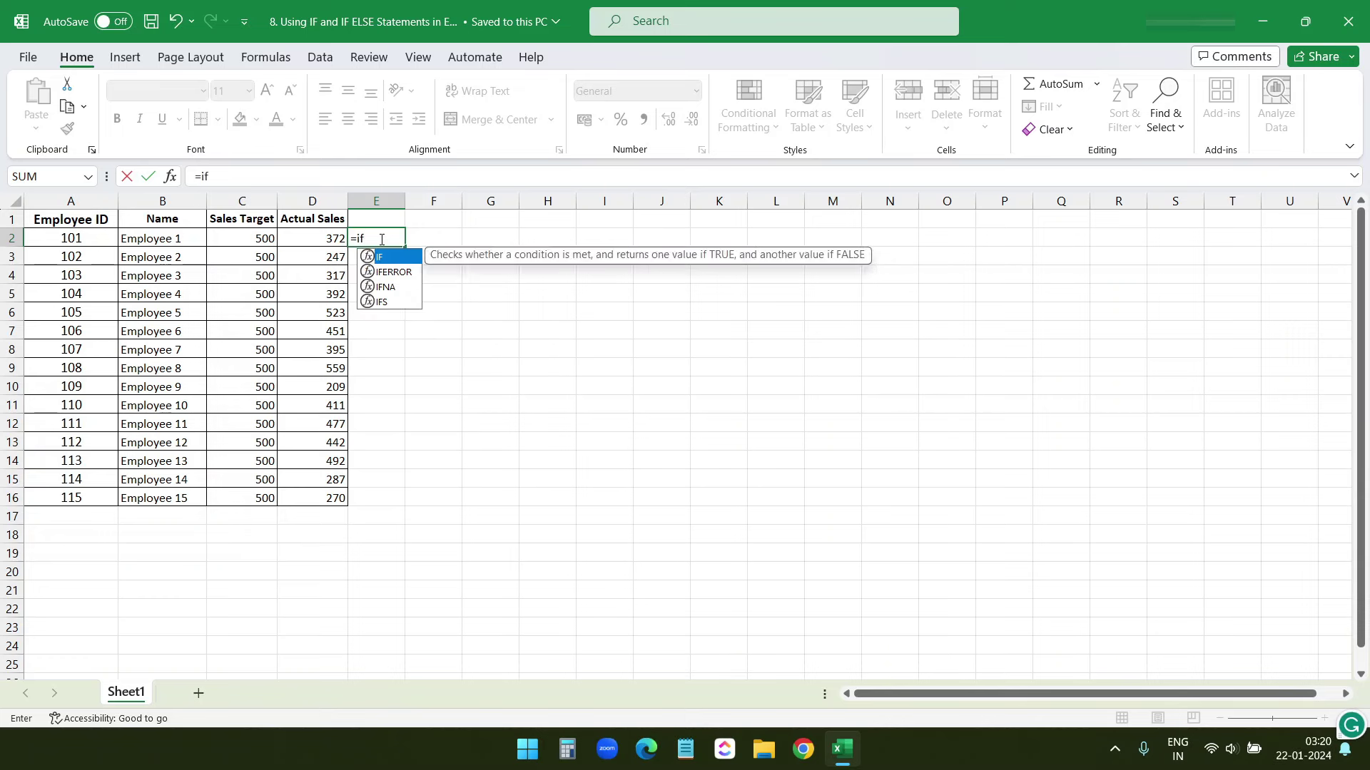
{"action": "key", "text": "Tab"}
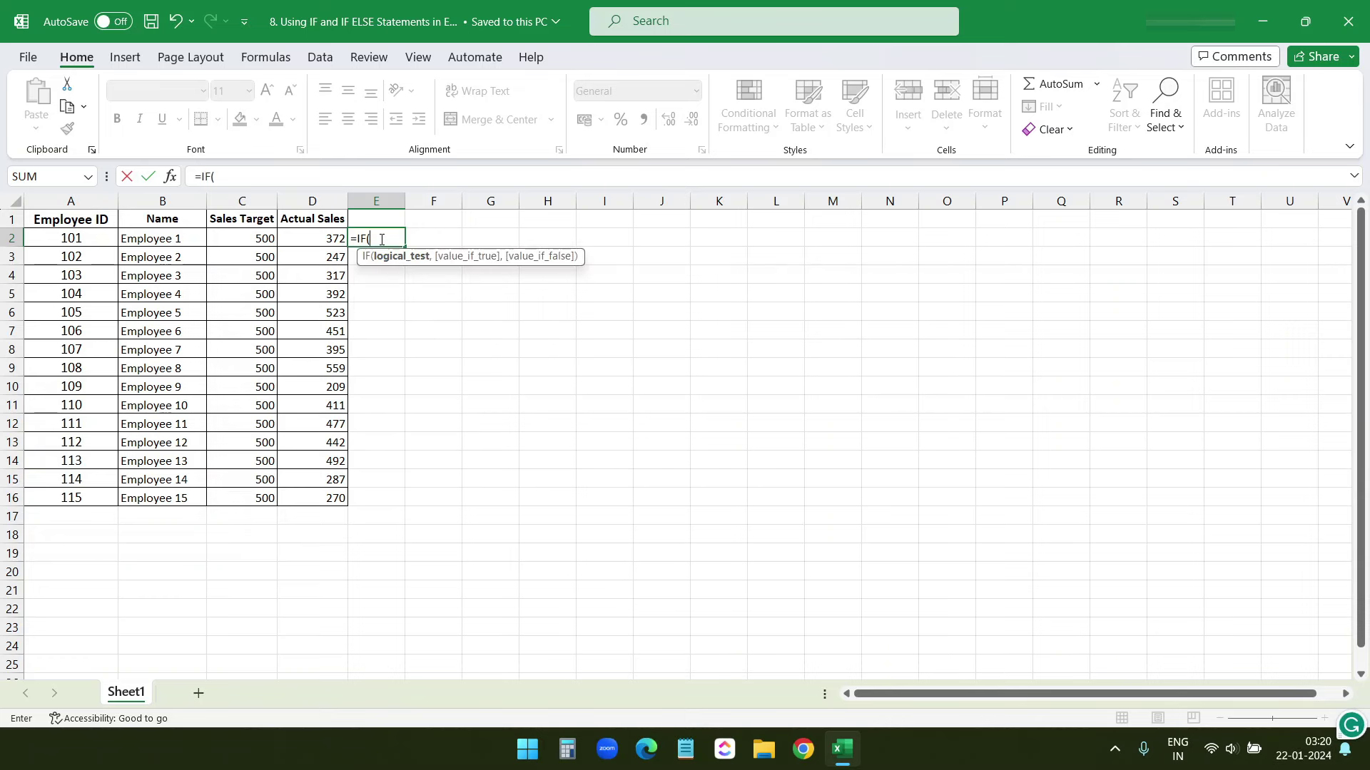
{"action": "left_click", "coordinate": [325, 239]}
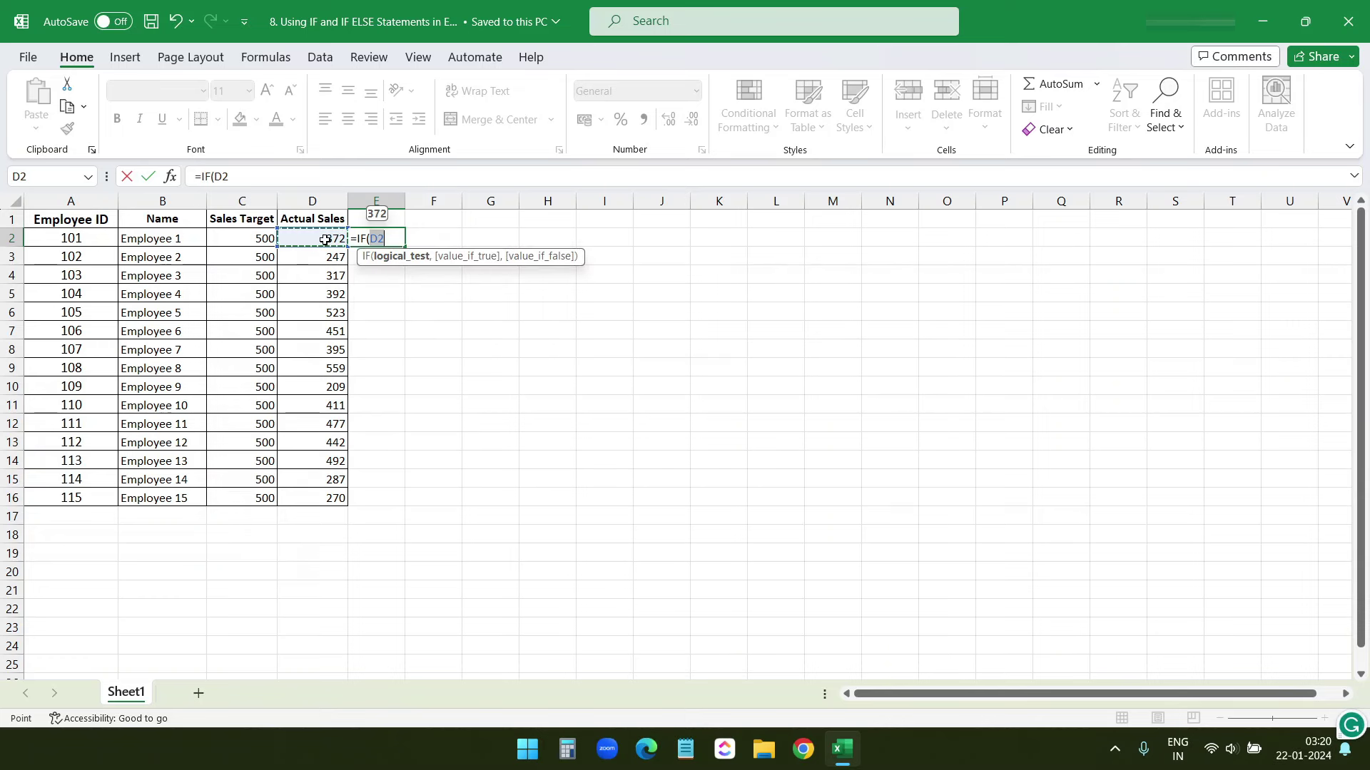
{"action": "type", "text": ">="}
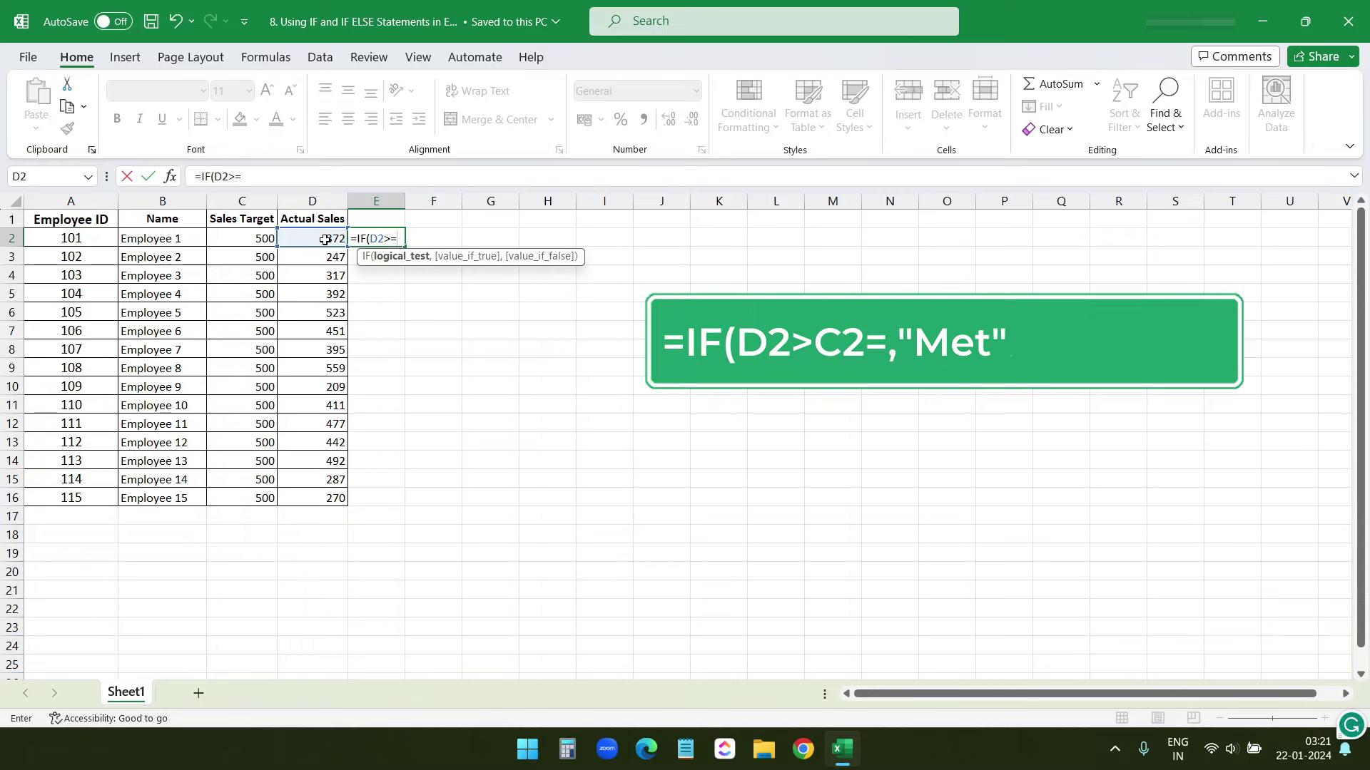
{"action": "left_click", "coordinate": [249, 239]}
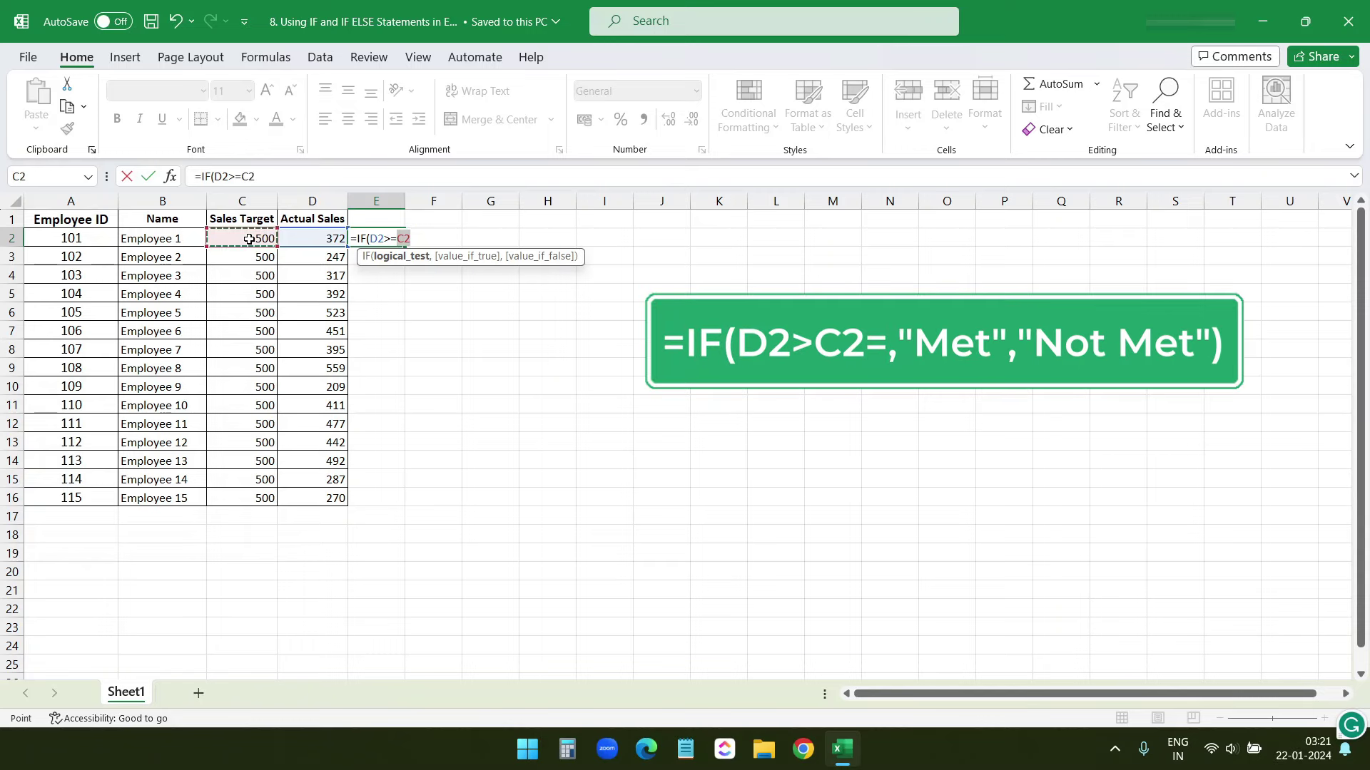
{"action": "type", "text": ","}
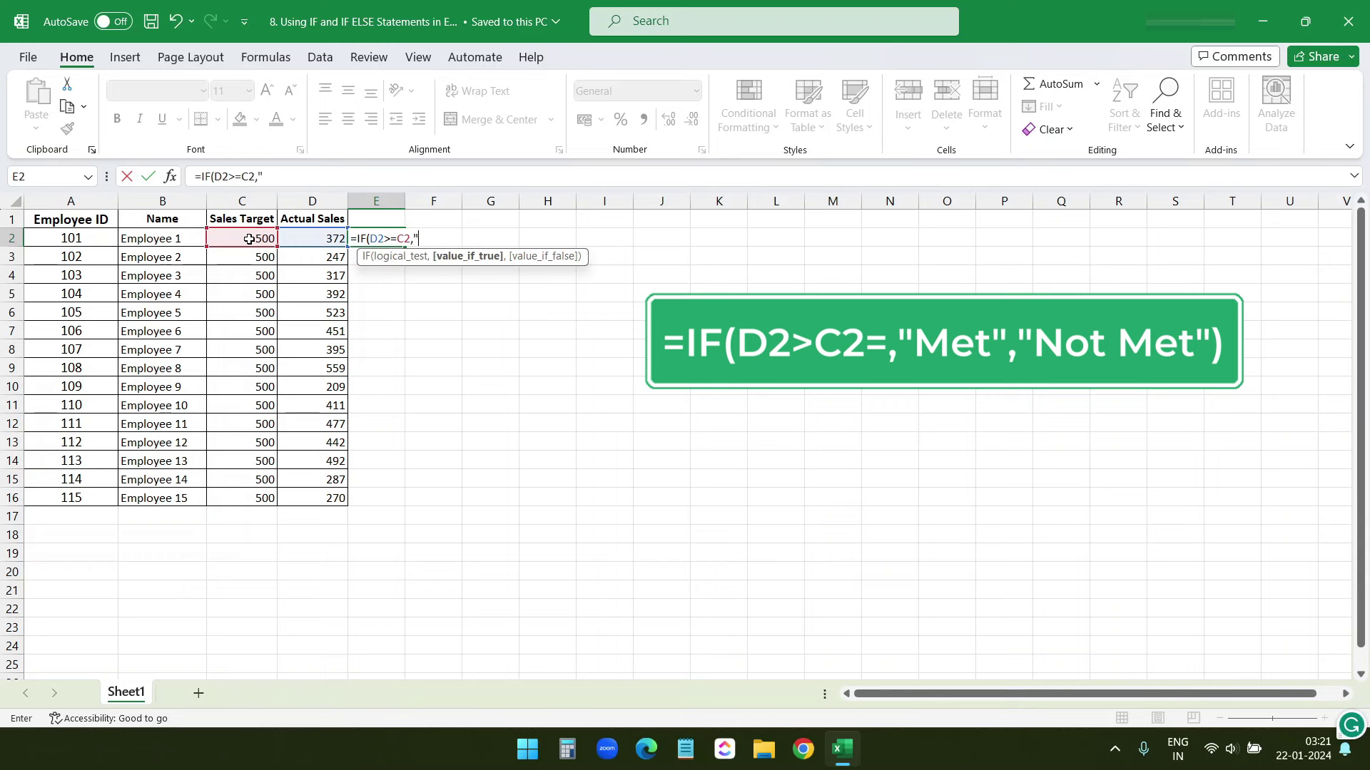
{"action": "type", "text": "\"Met\",\"Not Met\")"}
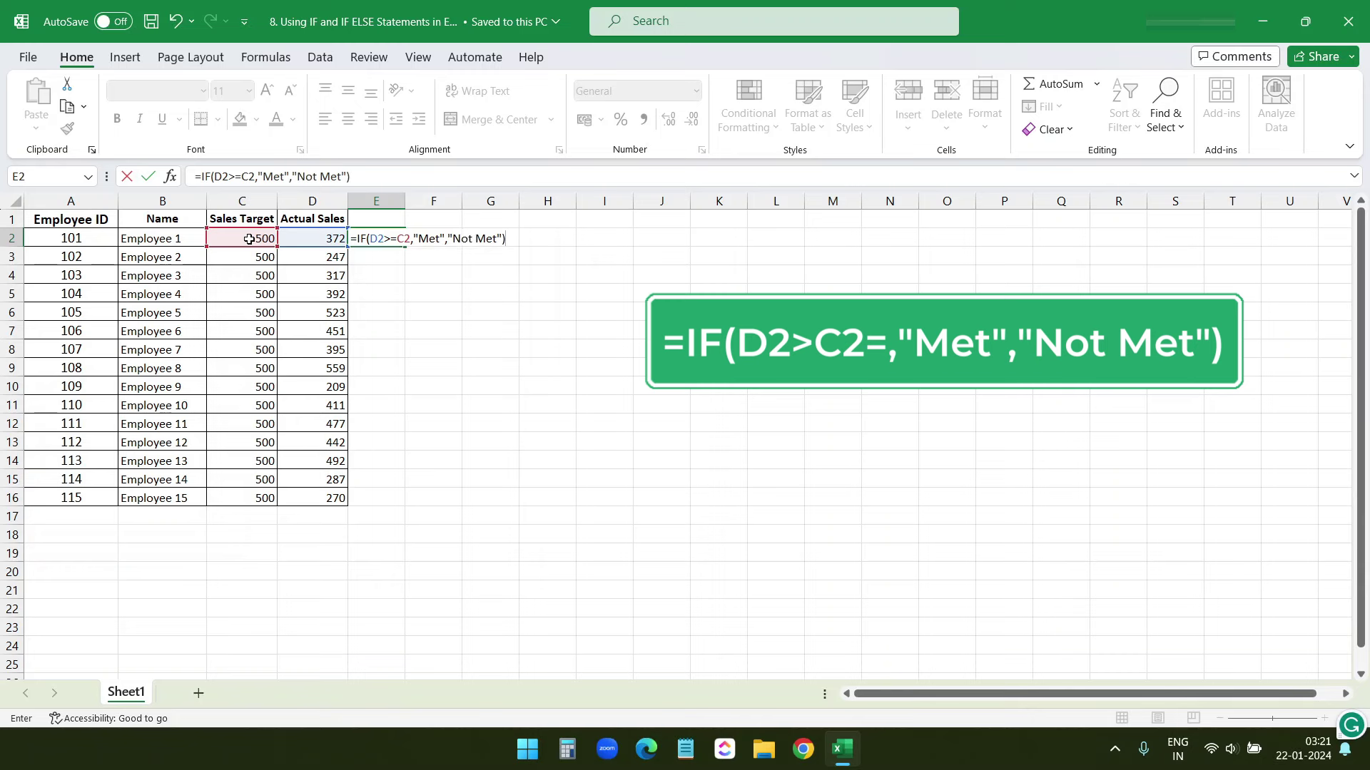
{"action": "key", "text": "Return"}
Fill the IF formula from E2 down to E16 and check several results against the sales targets.
{"action": "left_click", "coordinate": [381, 238]}
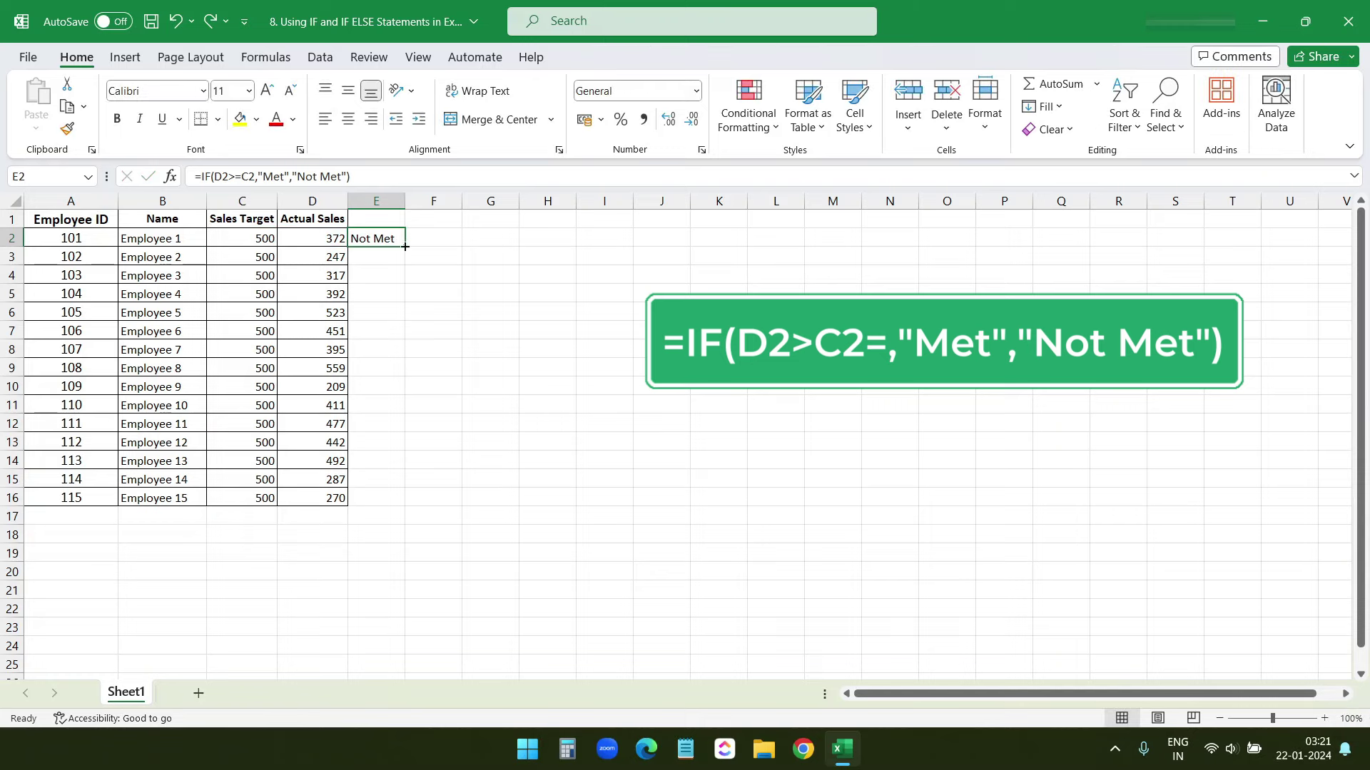
{"action": "left_click_drag", "start_coordinate": [406, 247], "coordinate": [418, 504]}
{"action": "left_click", "coordinate": [401, 244]}
{"action": "left_click", "coordinate": [385, 258]}
{"action": "left_click", "coordinate": [376, 313]}
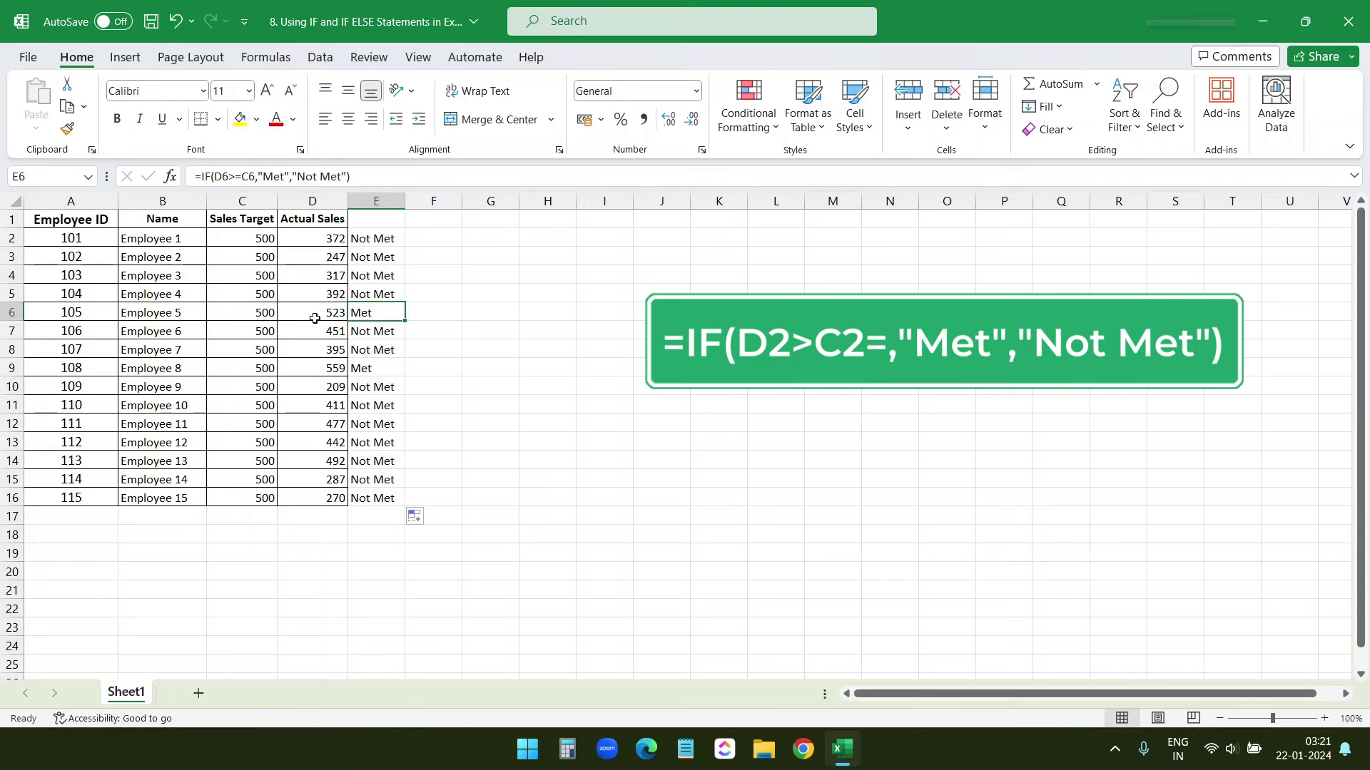
{"action": "left_click", "coordinate": [255, 314]}
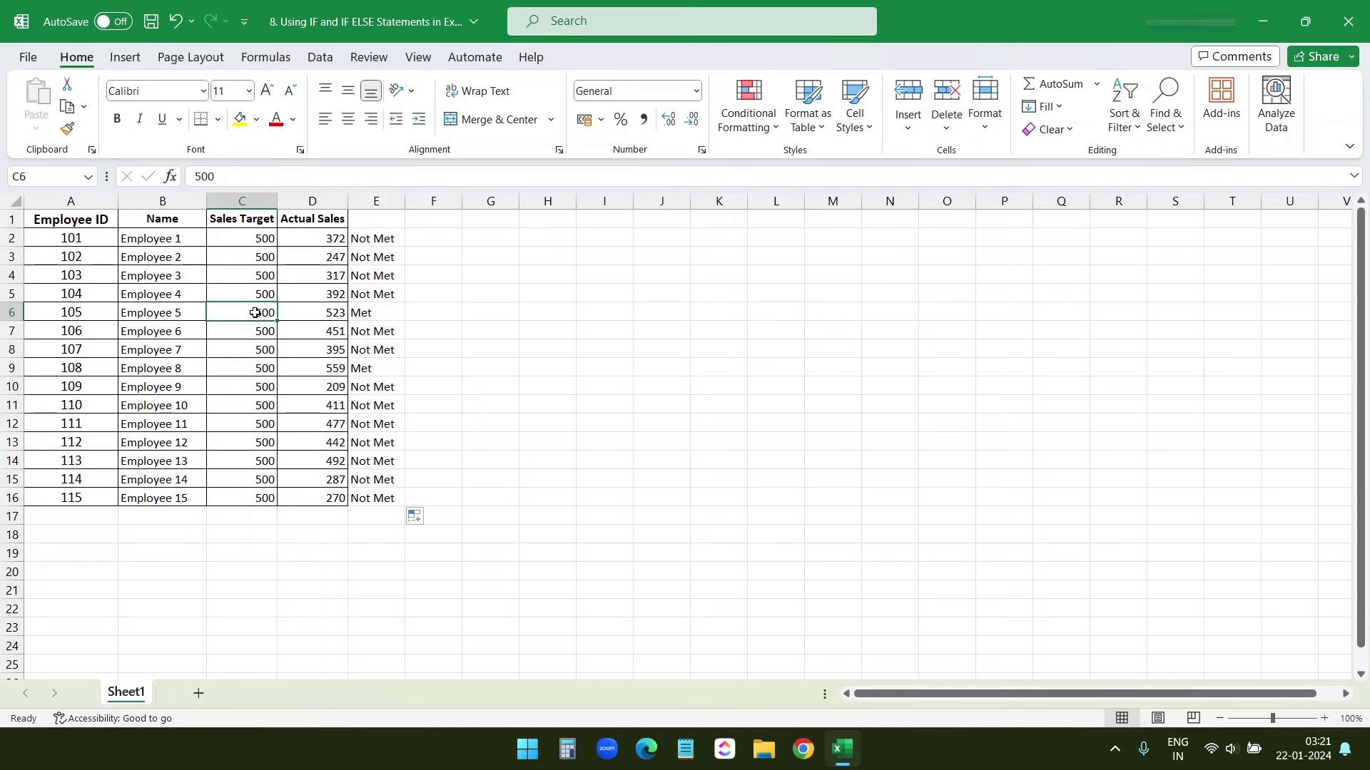
{"action": "left_click", "coordinate": [383, 314]}
{"action": "left_click", "coordinate": [381, 389]}
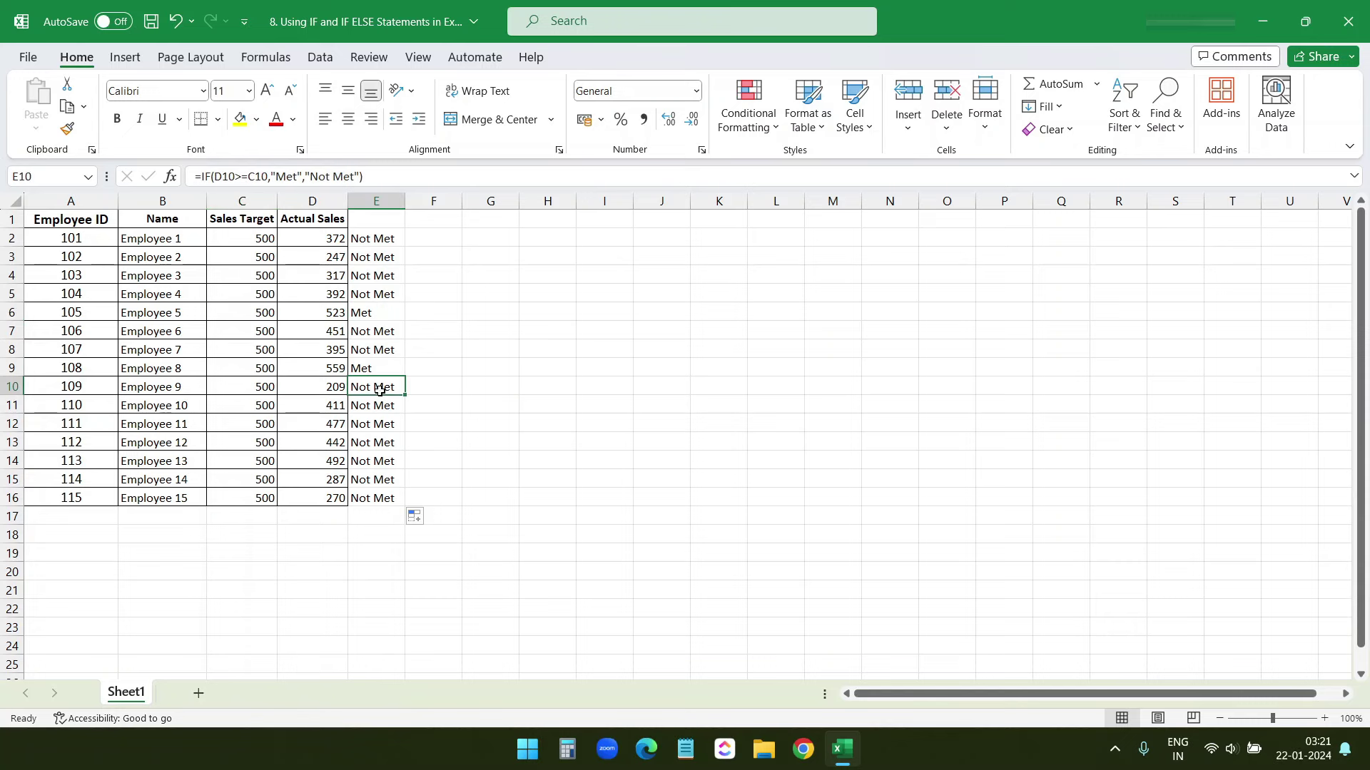
Enter =IF(D2>=C2,"Excellent", IF(d2>=c2*0.8,"Good", "Needs improvement")) in cell F2.
{"action": "left_click", "coordinate": [534, 242]}
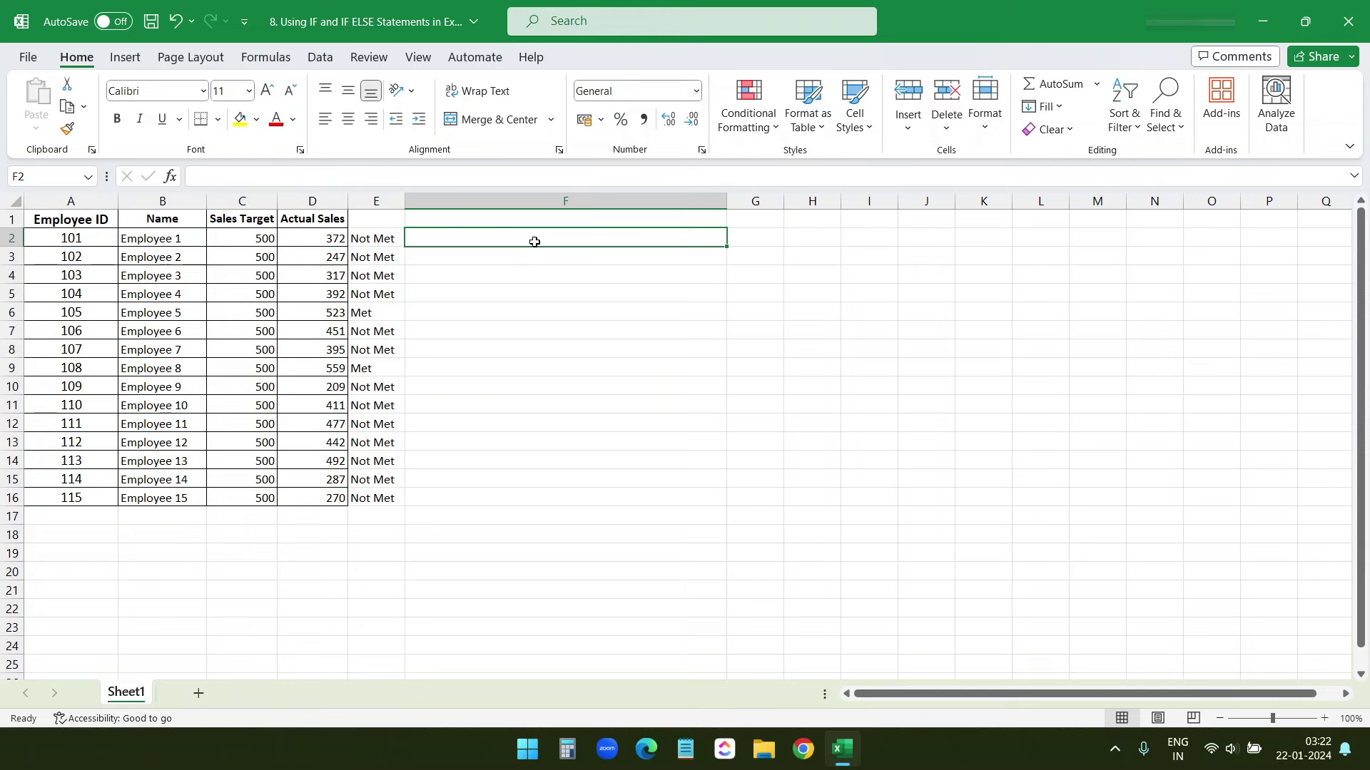
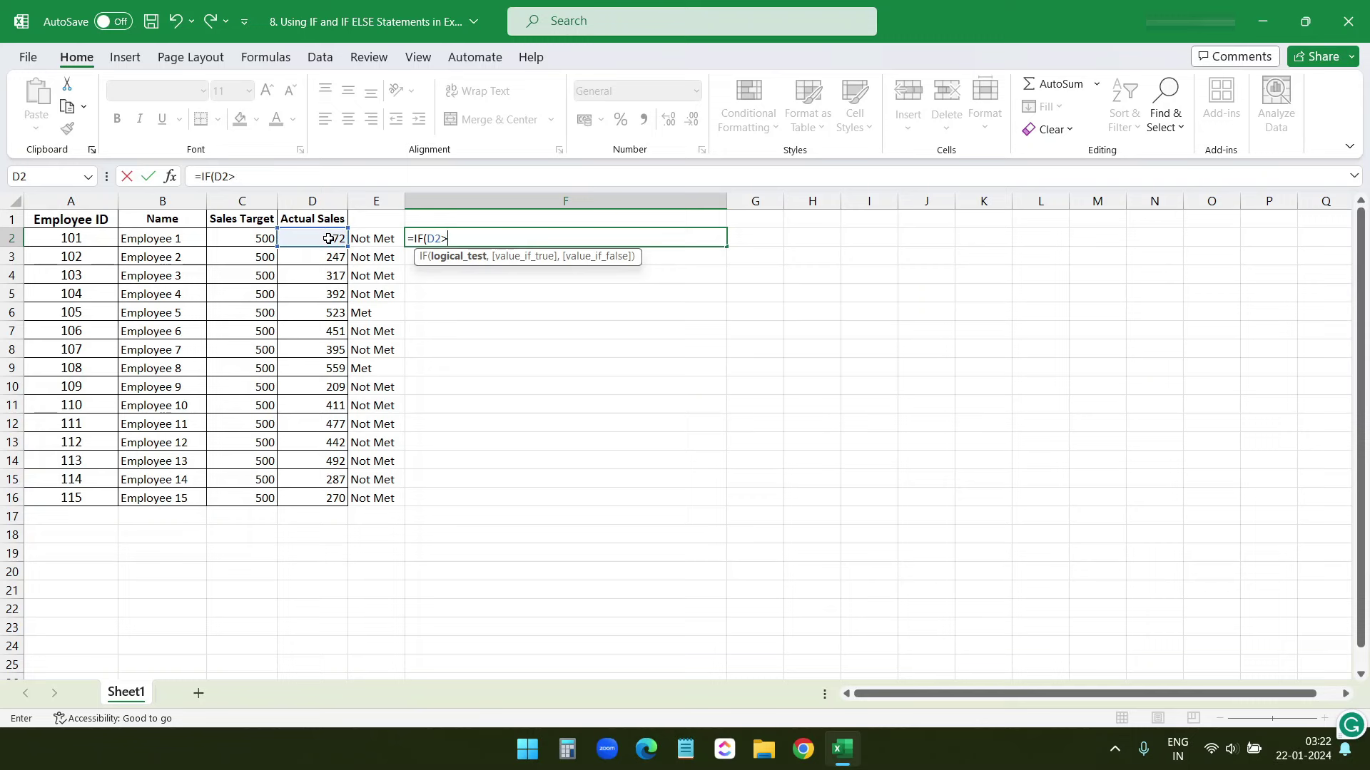
{"action": "left_click", "coordinate": [261, 240]}
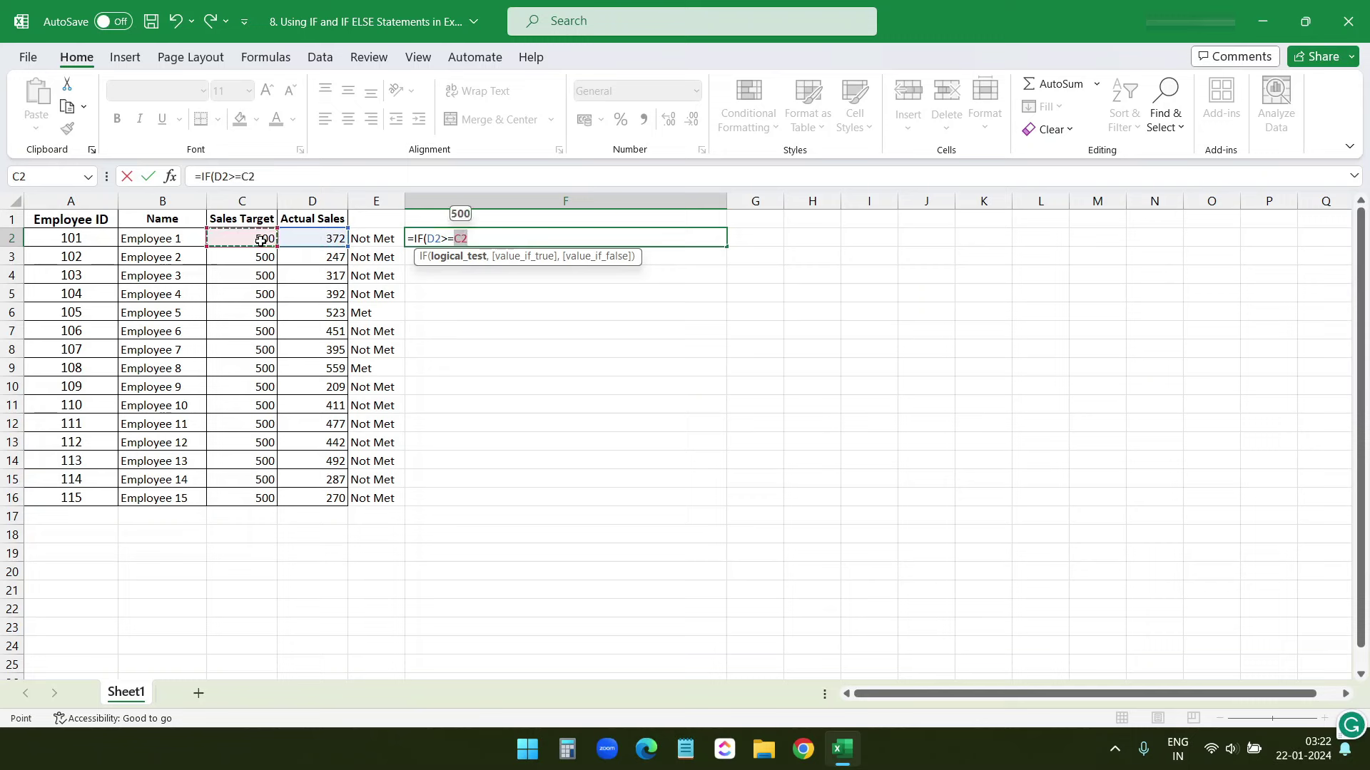
{"action": "type", "text": ","}
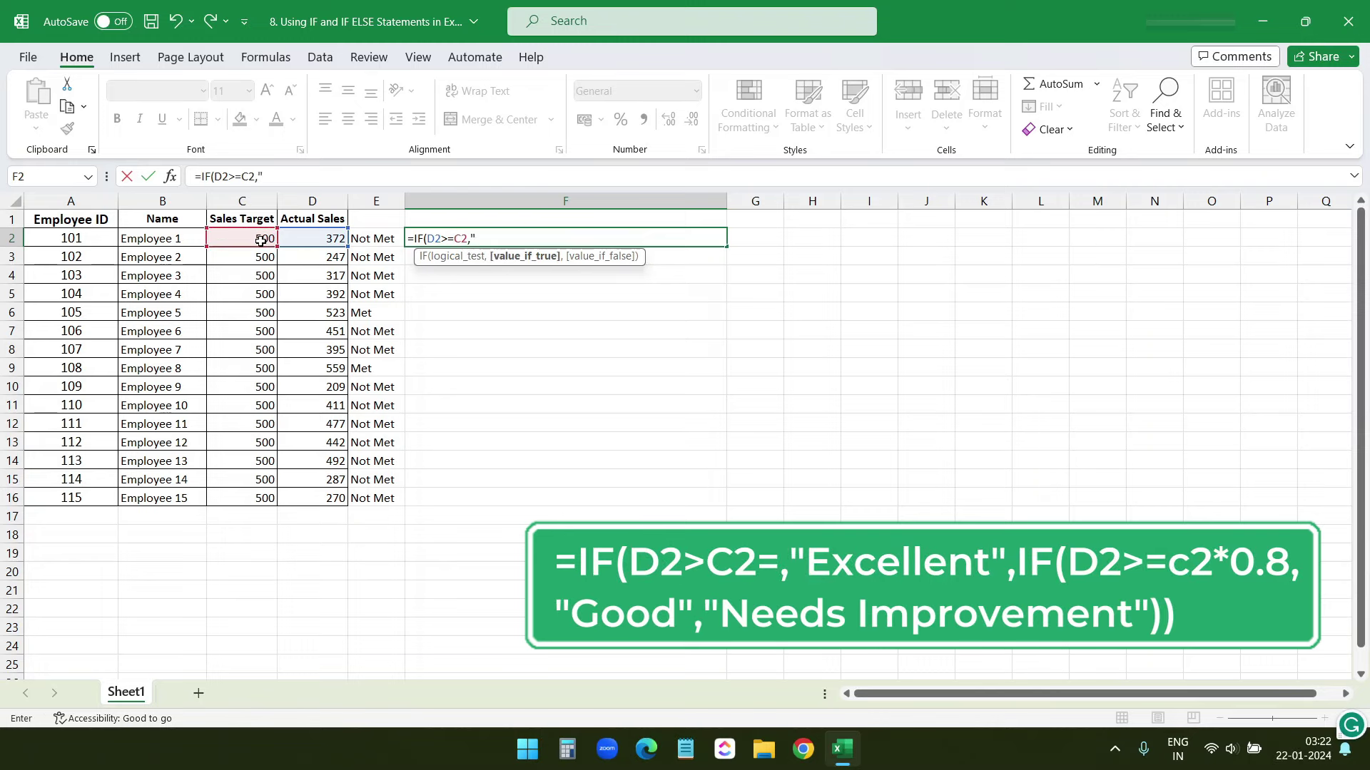
{"action": "type", "text": "\"Excellent\","}
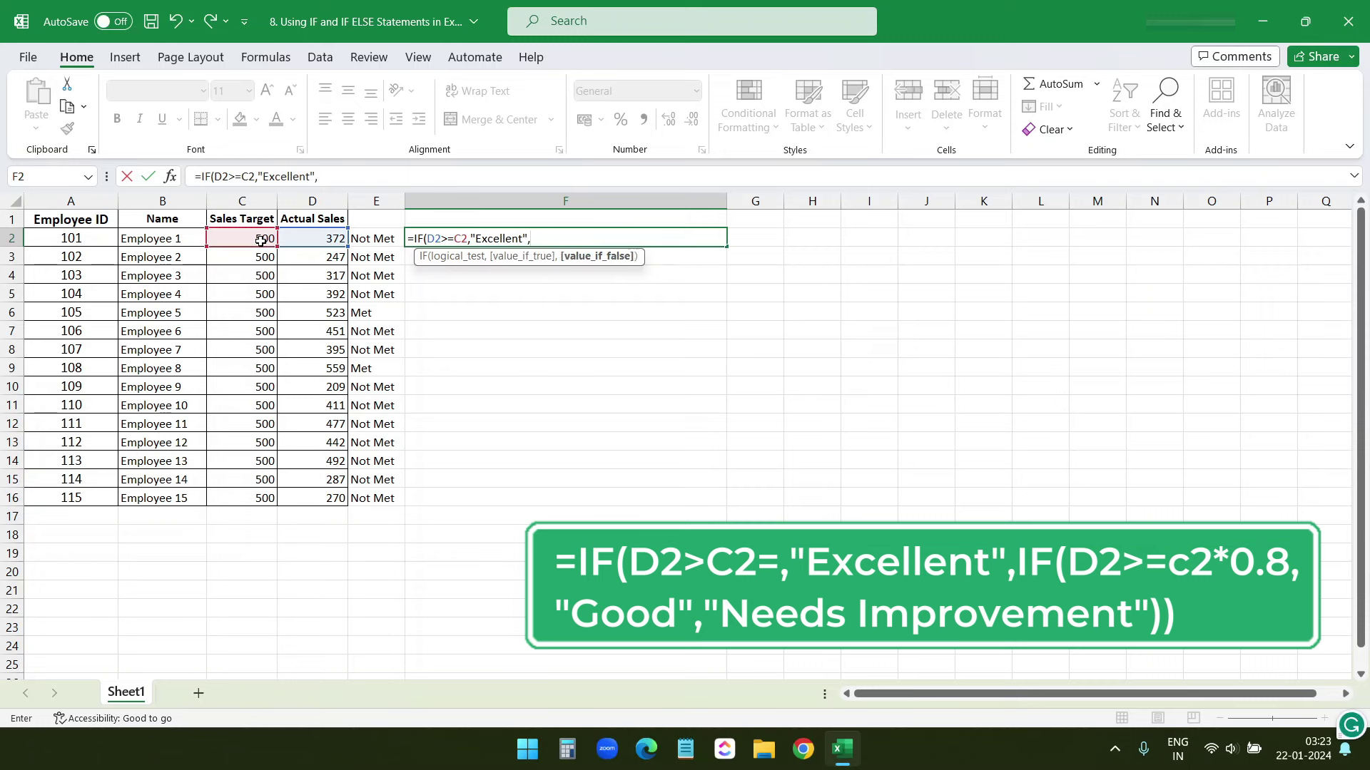
{"action": "type", "text": " IF(d2"}
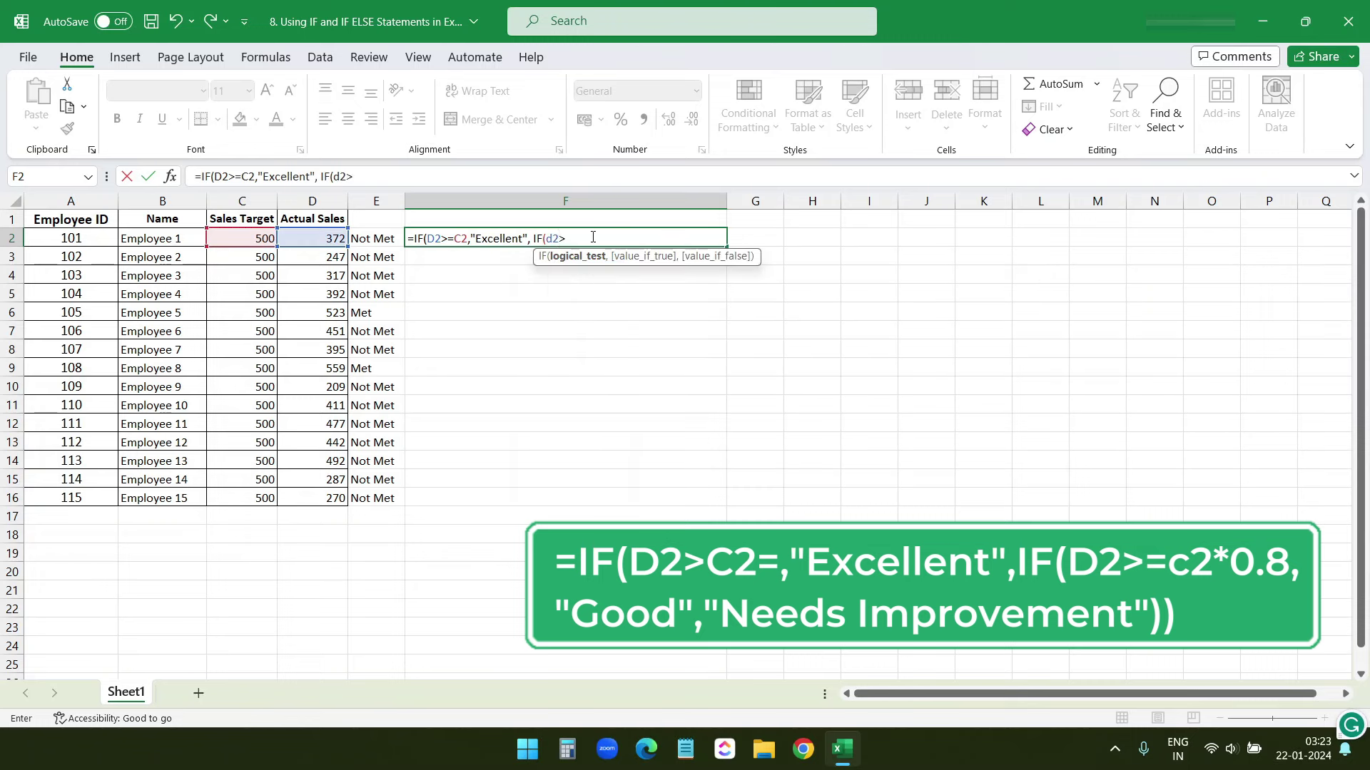
{"action": "type", "text": ">=c"}
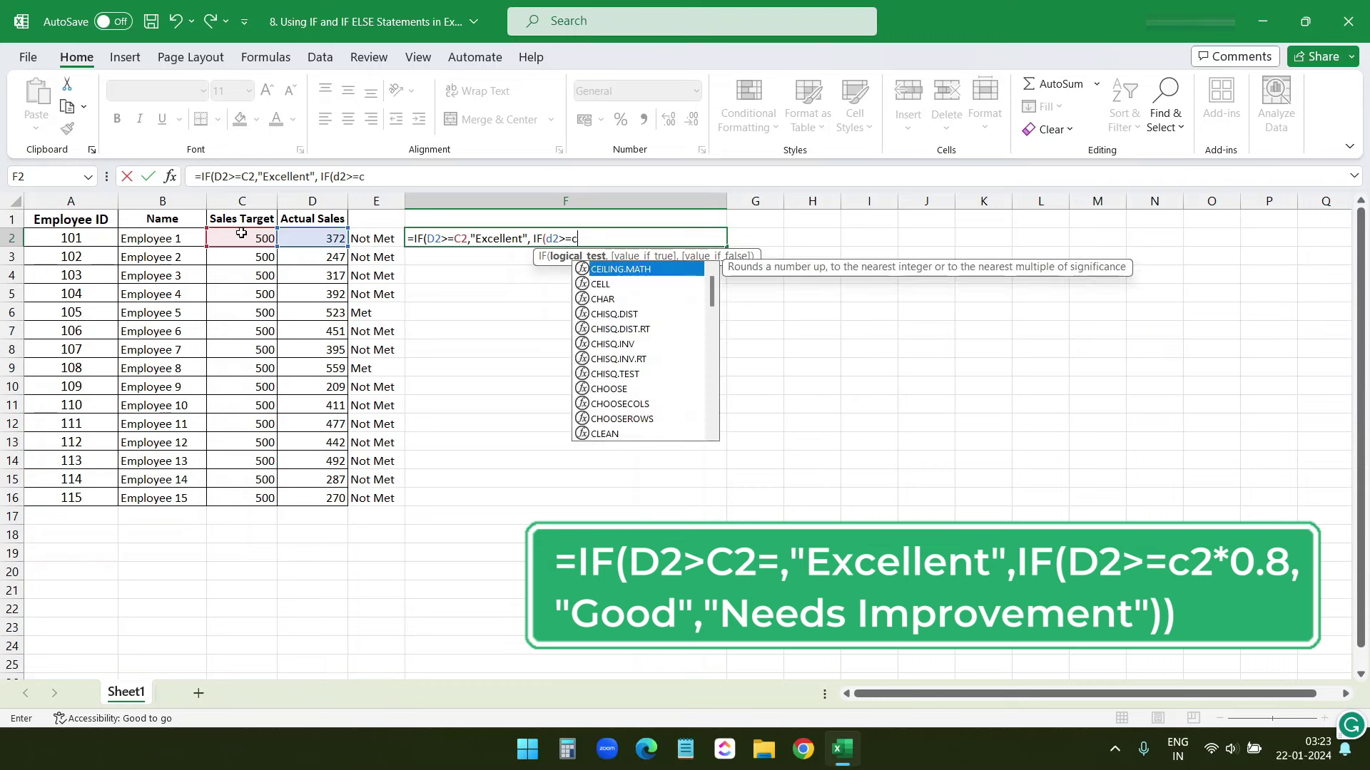
{"action": "type", "text": "2*"}
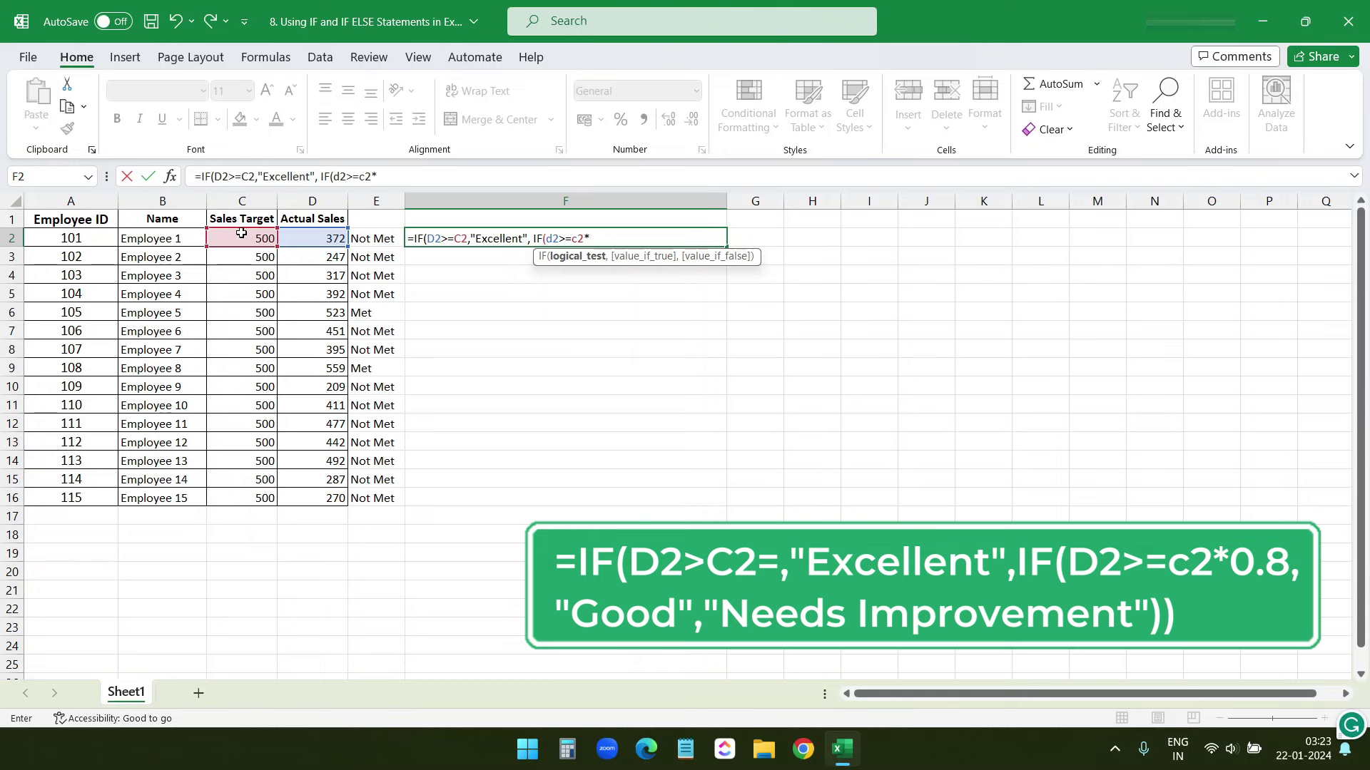
{"action": "type", "text": "0.8,\"Good"}
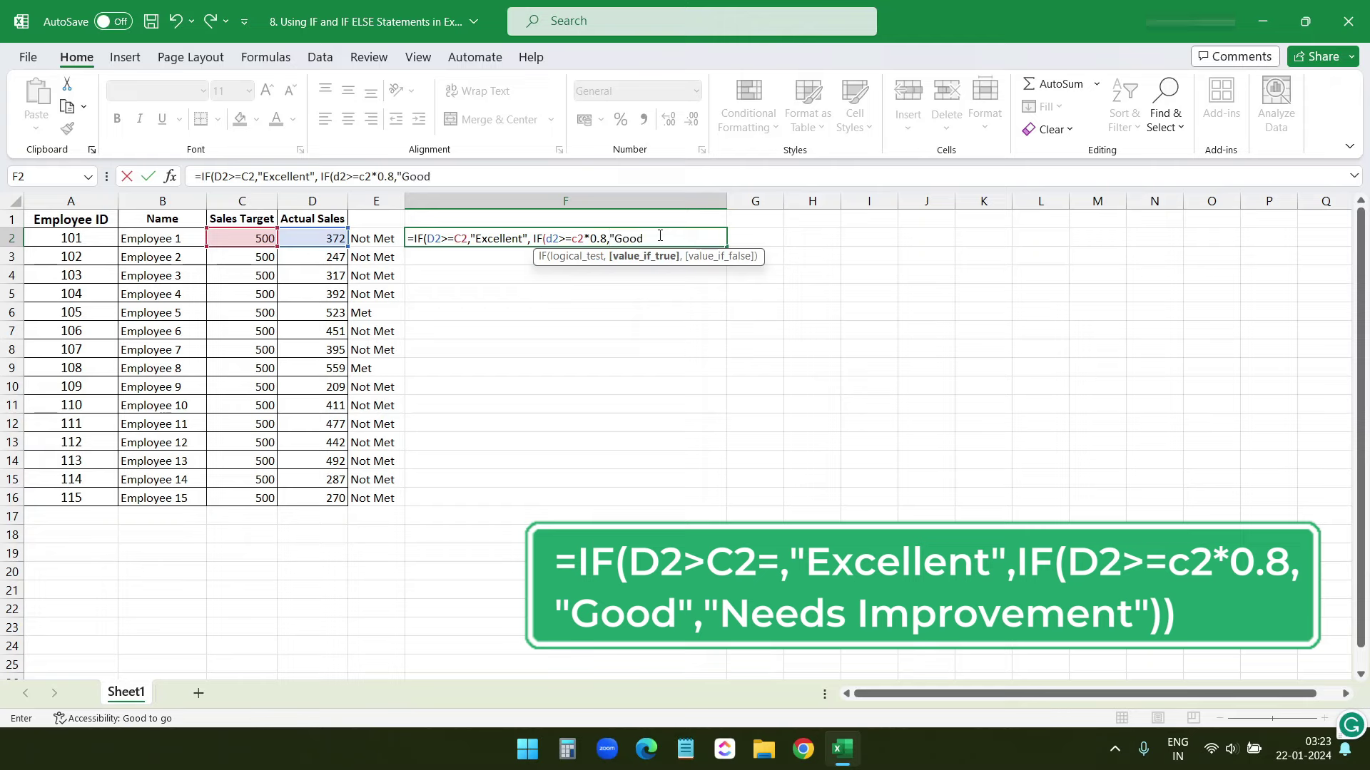
{"action": "type", "text": "\","}
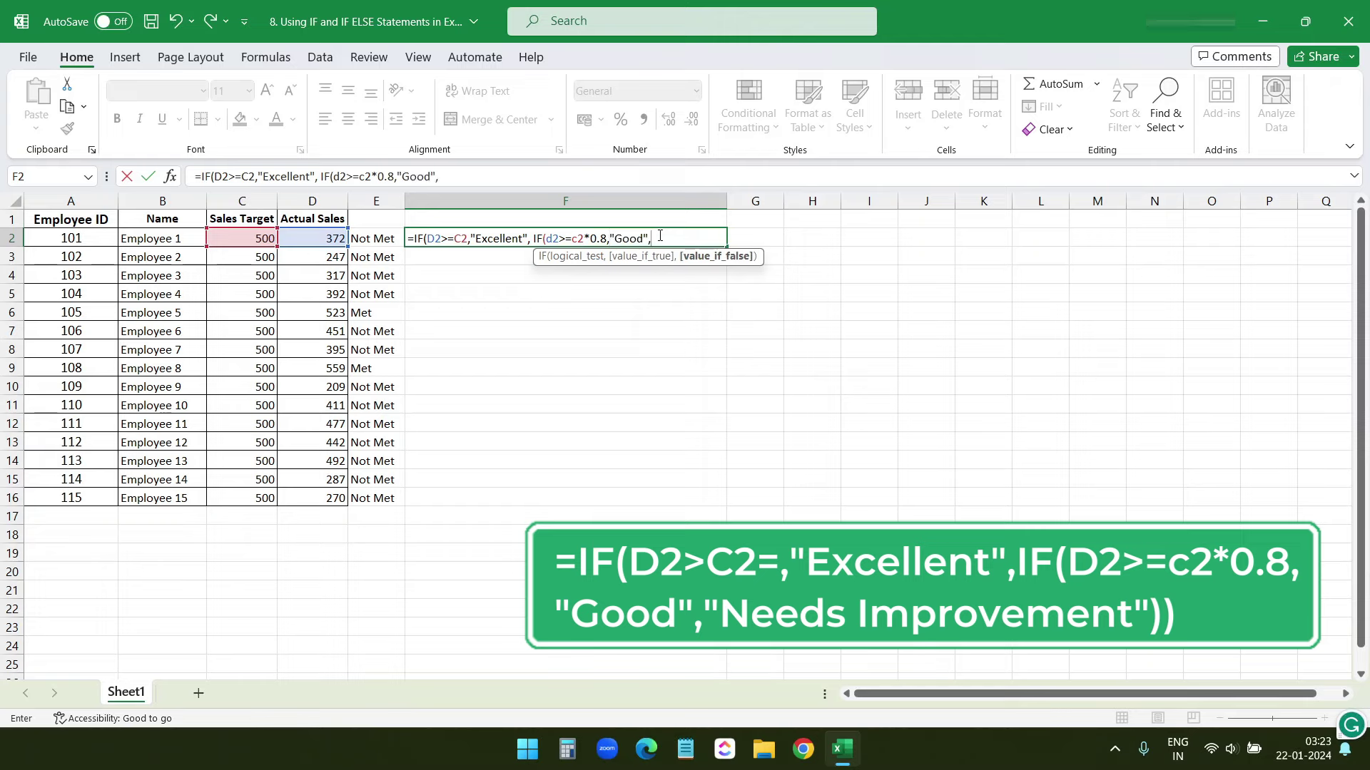
{"action": "type", "text": " \"Needs improv"}
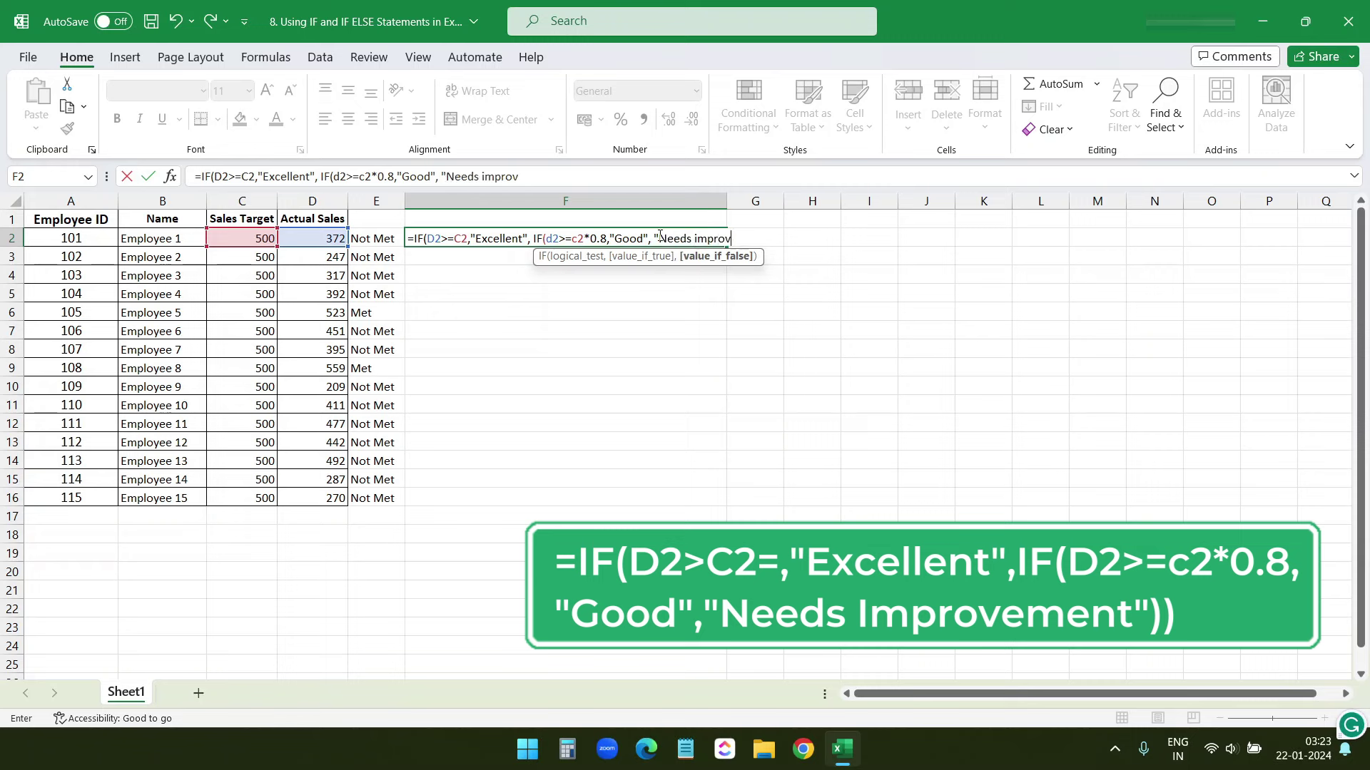
{"action": "type", "text": "ement\")"}
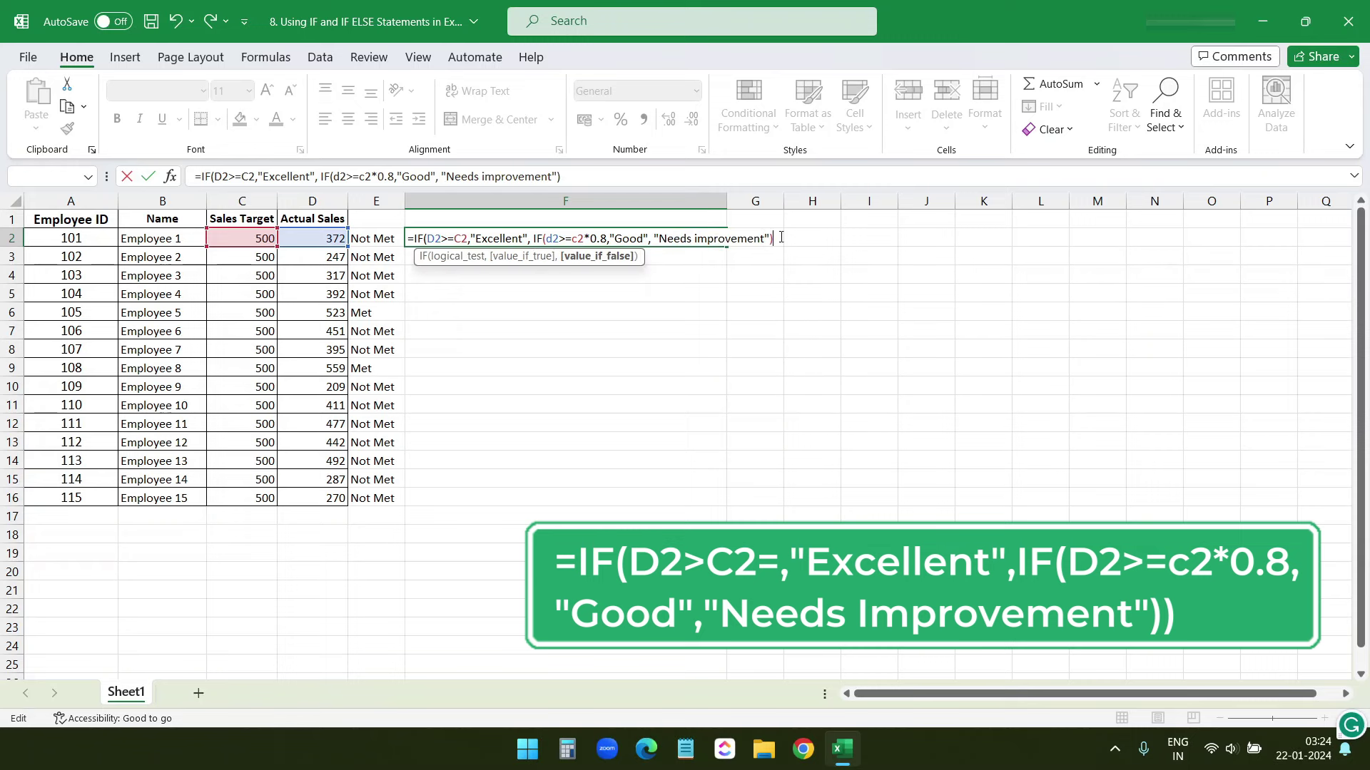
{"action": "type", "text": ")"}
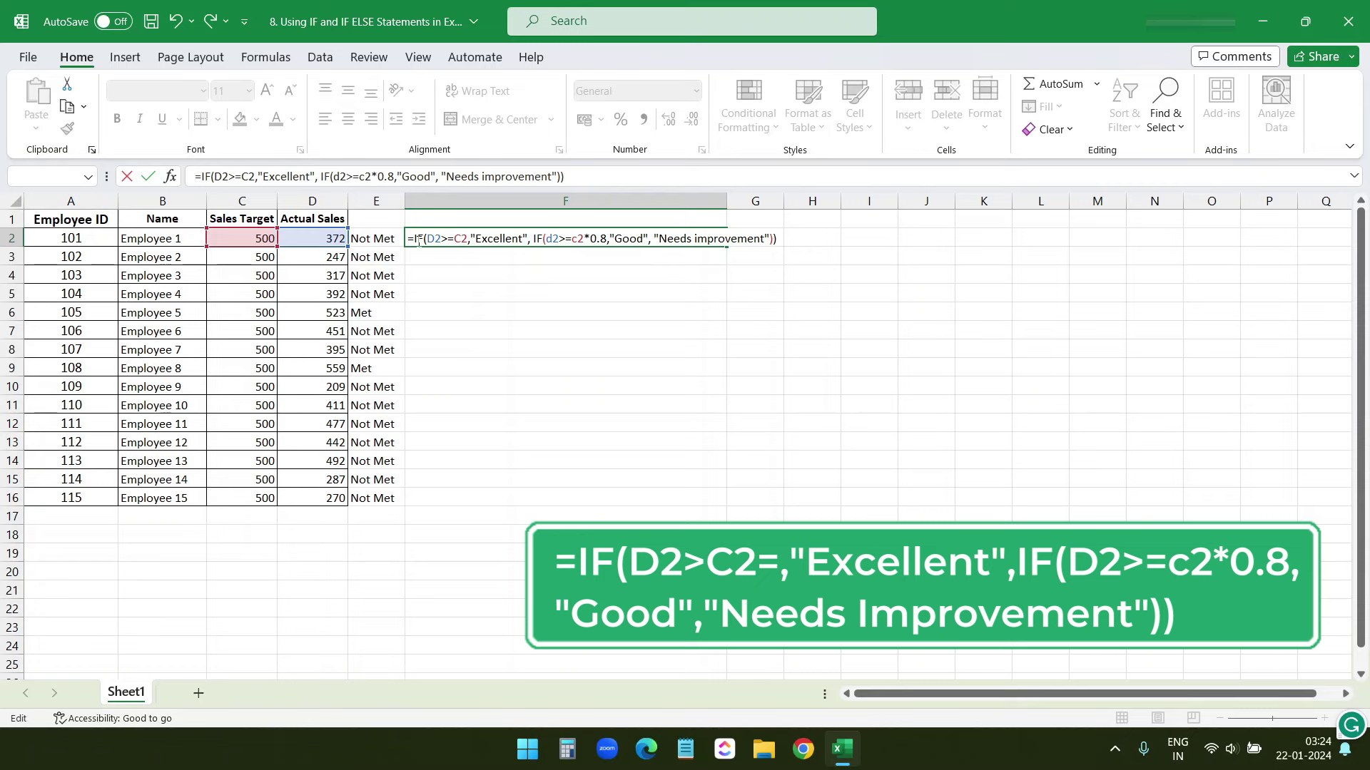
{"action": "key", "text": "Return"}
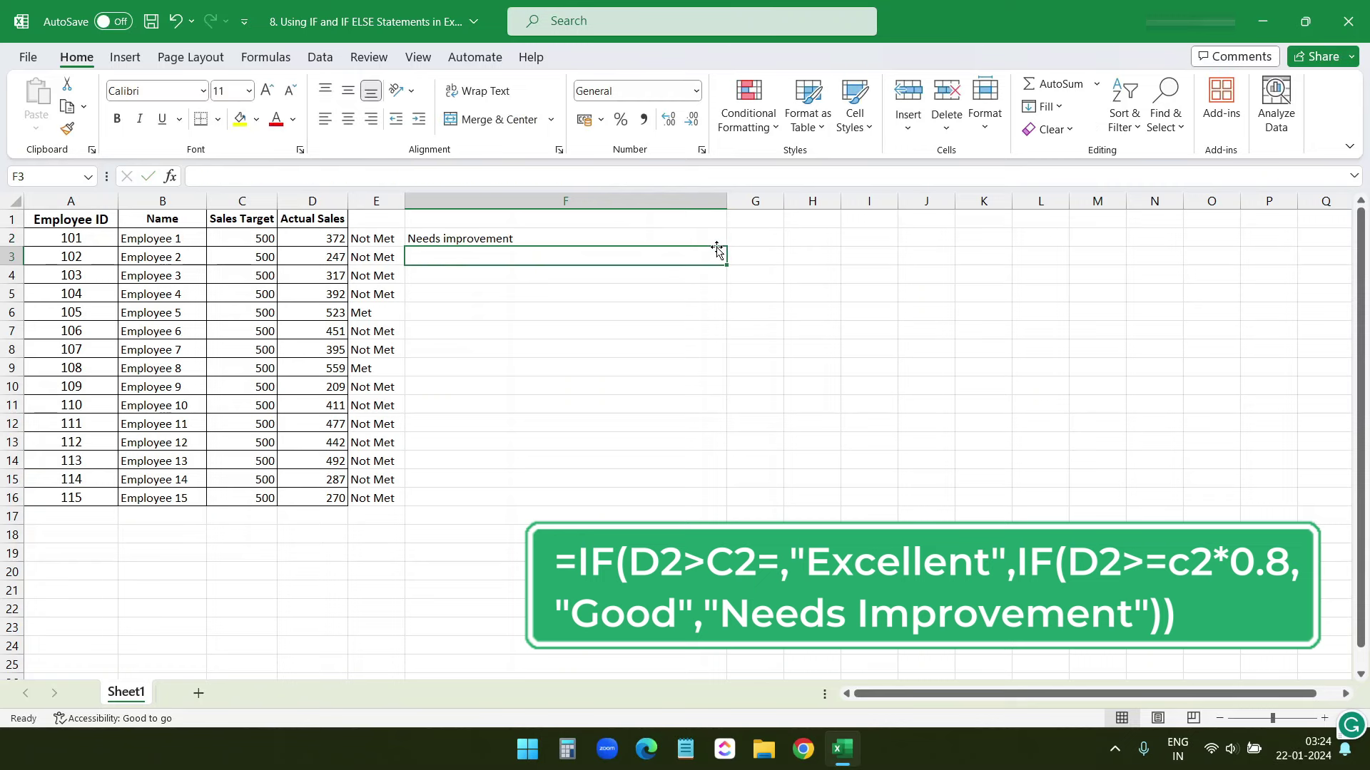
Fill the nested IF formula from F2 down to F16.
{"action": "left_click", "coordinate": [719, 240]}
{"action": "left_click_drag", "start_coordinate": [726, 246], "coordinate": [735, 506]}
{"action": "left_click", "coordinate": [613, 387]}
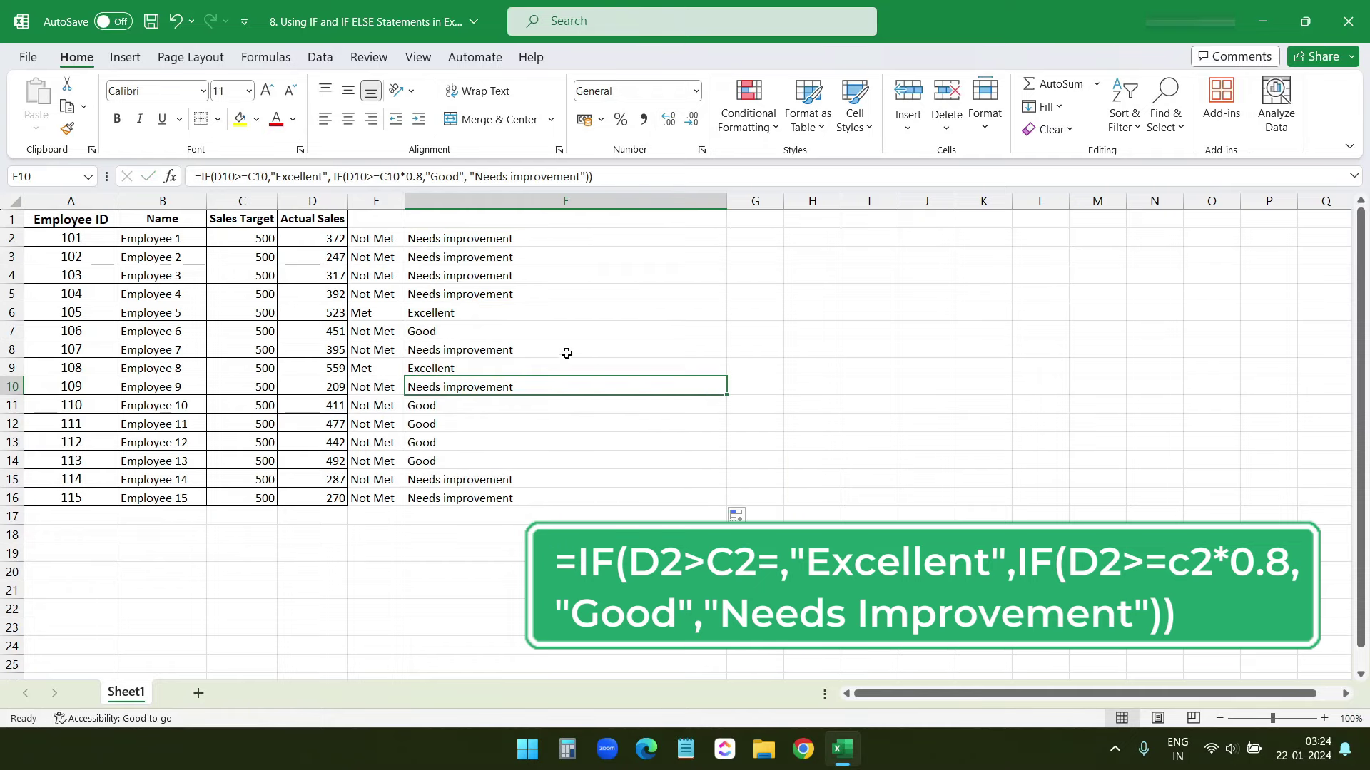
Check several ratings in column F against the matching actual sales in column D.
{"action": "left_click", "coordinate": [453, 315]}
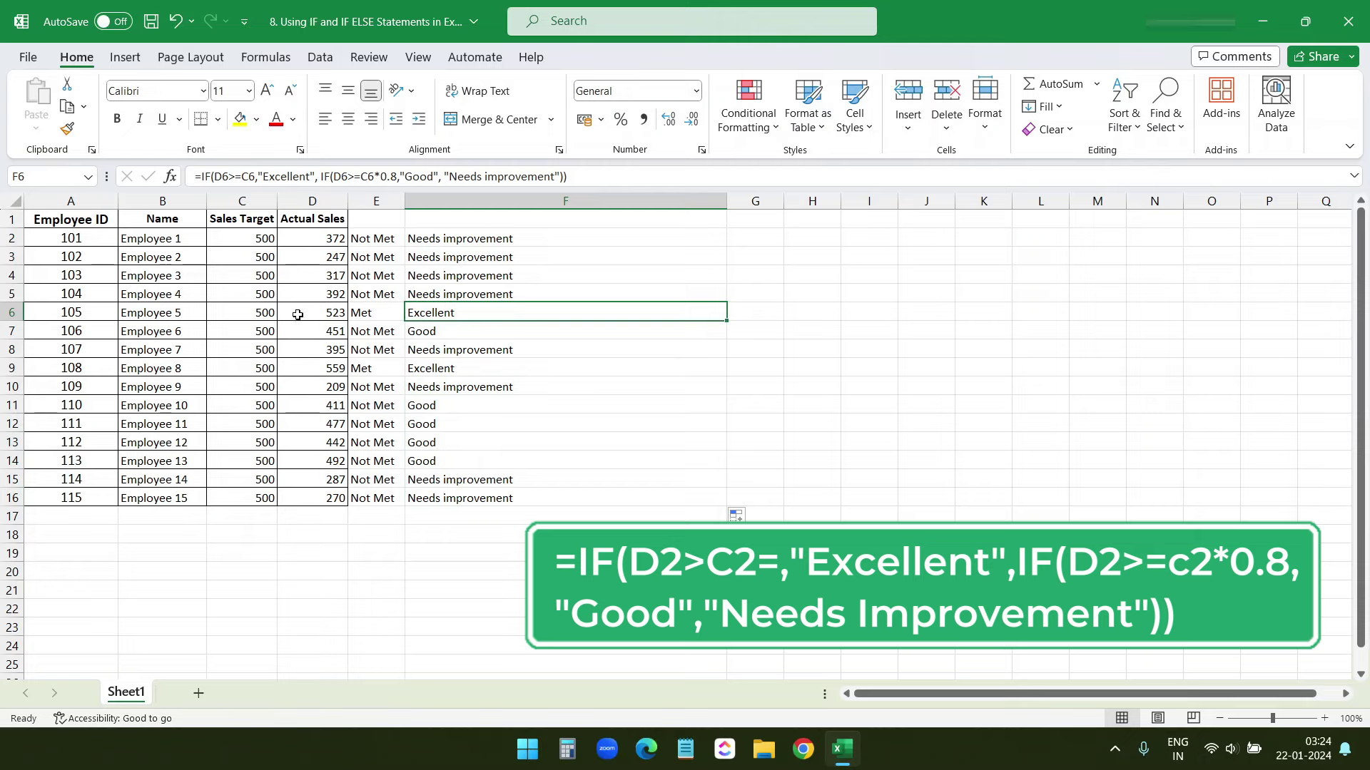
{"action": "left_click", "coordinate": [331, 313]}
{"action": "left_click", "coordinate": [443, 371]}
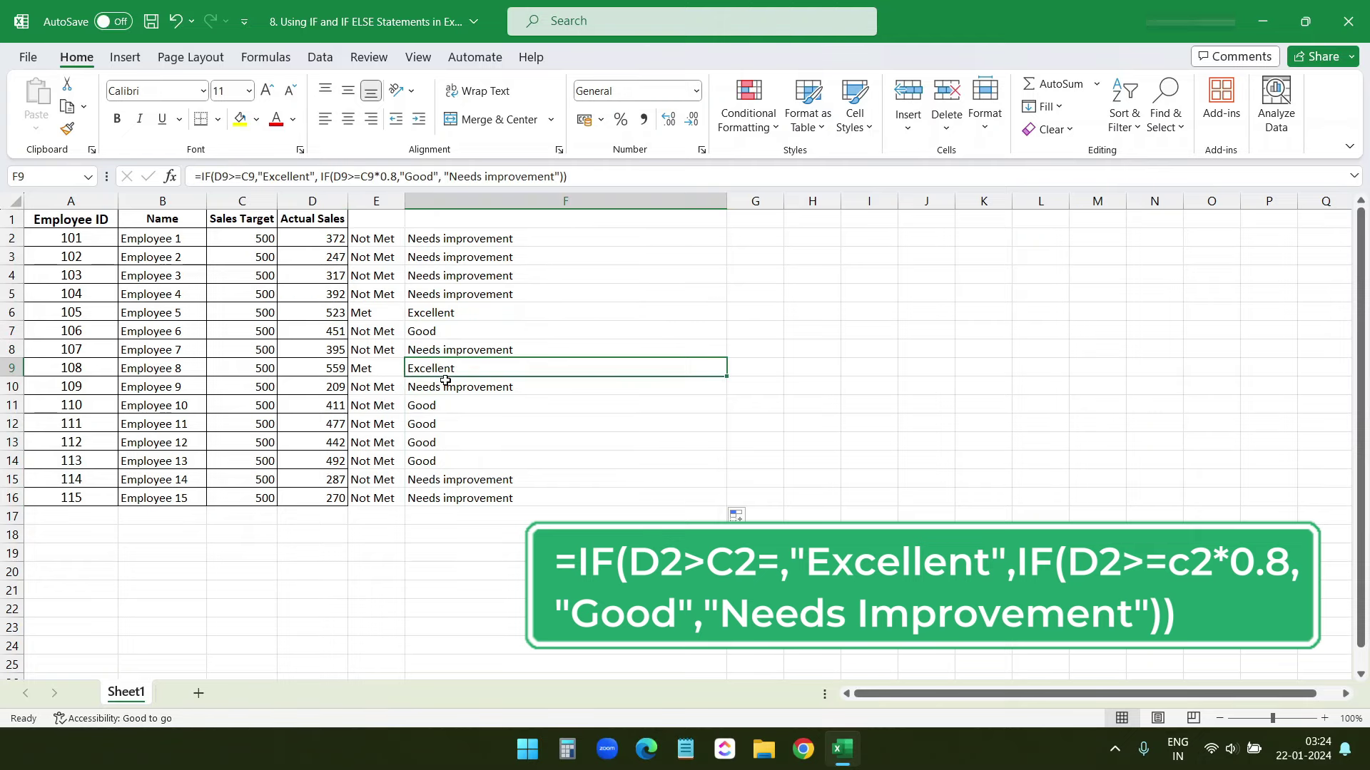
{"action": "left_click", "coordinate": [443, 403]}
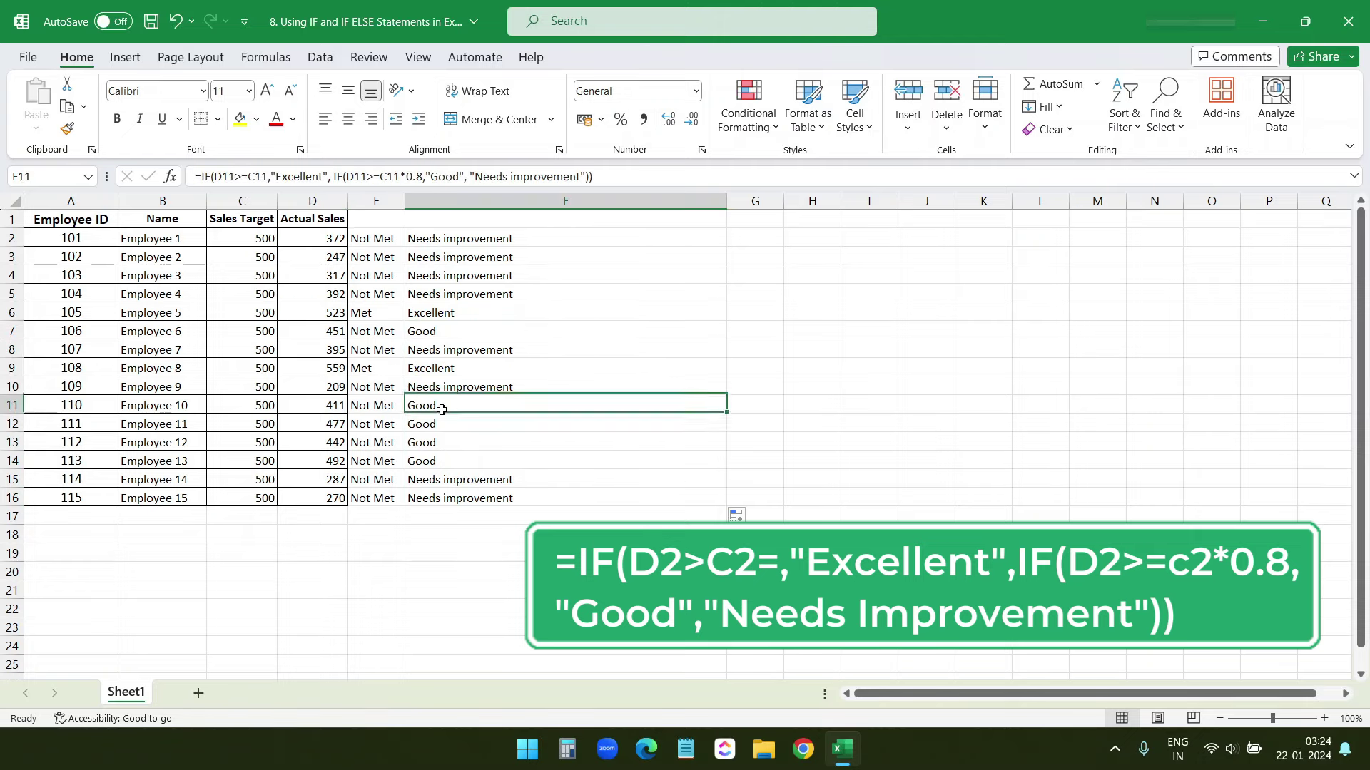
{"action": "left_click", "coordinate": [329, 408]}
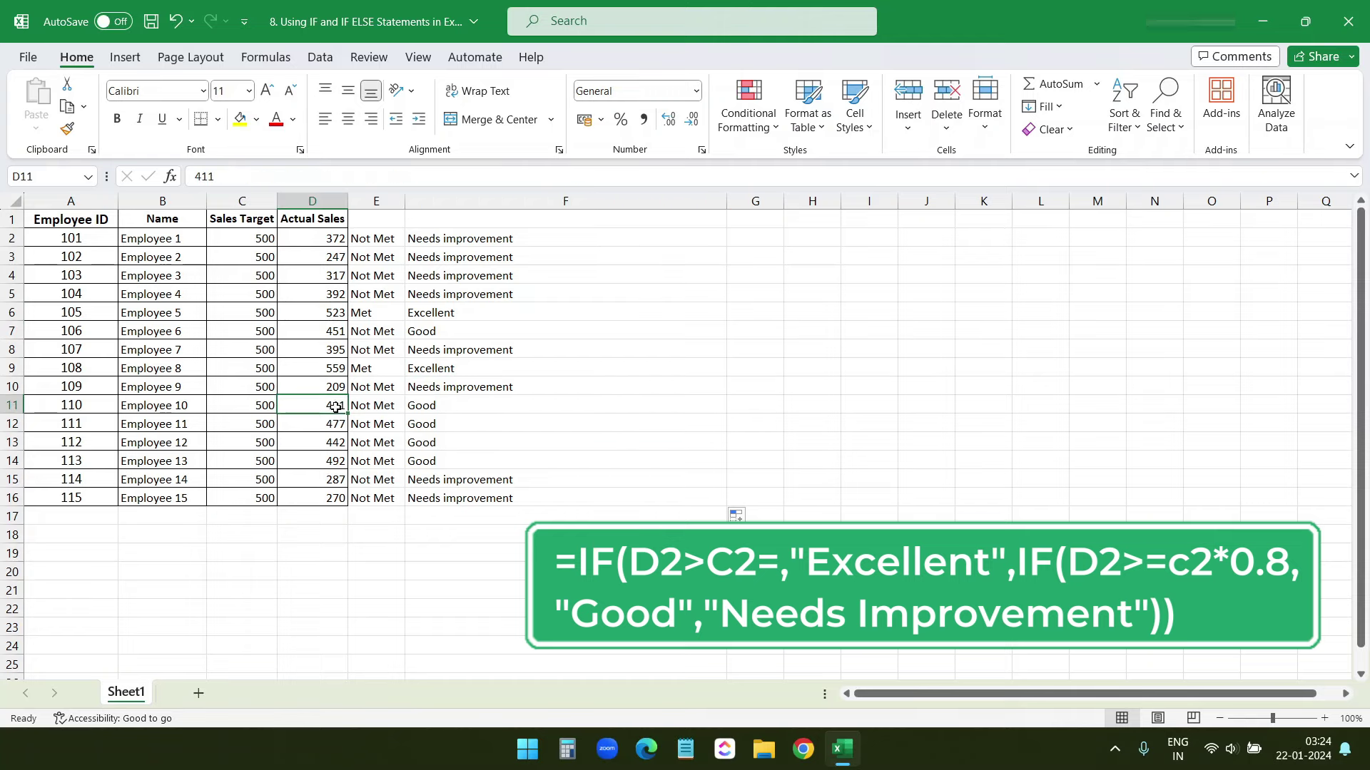
{"action": "left_click", "coordinate": [455, 482]}
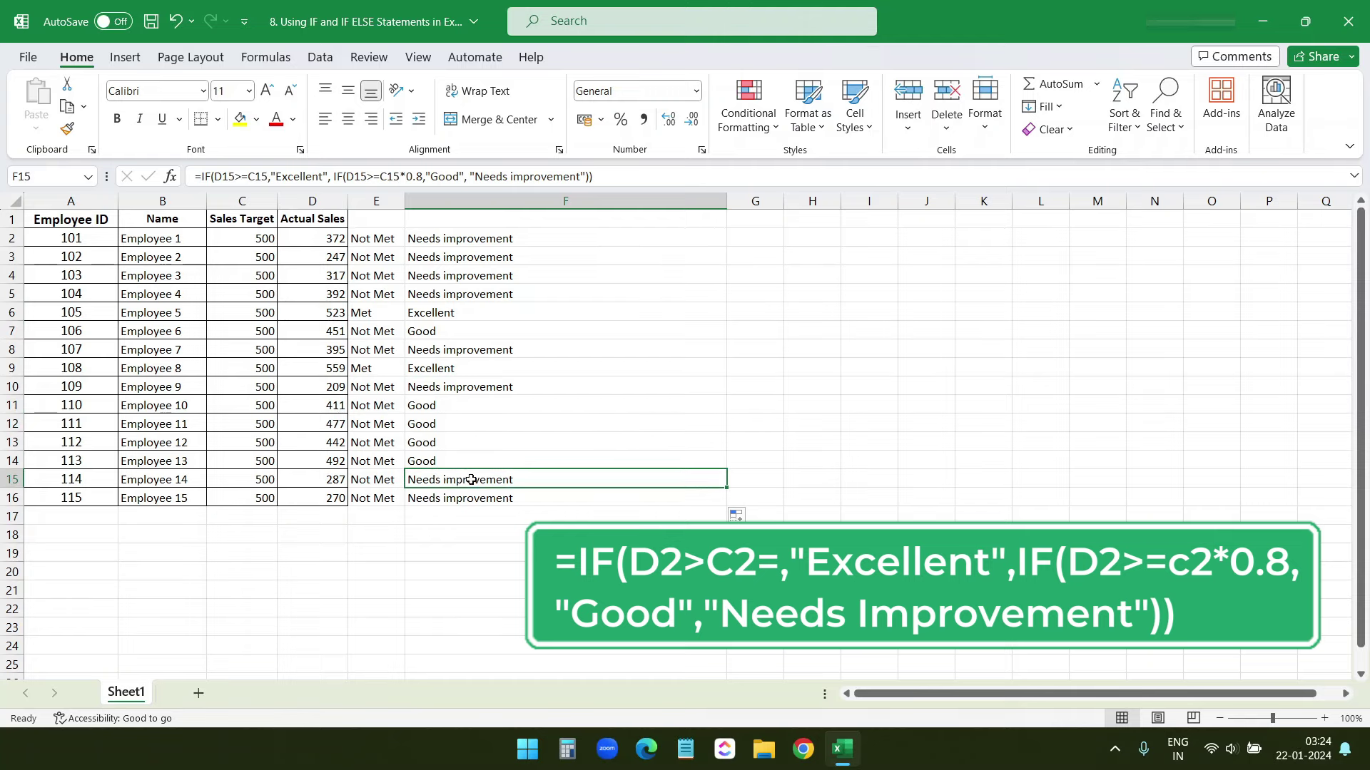
{"action": "left_click", "coordinate": [455, 390]}
{"action": "left_click", "coordinate": [443, 370]}
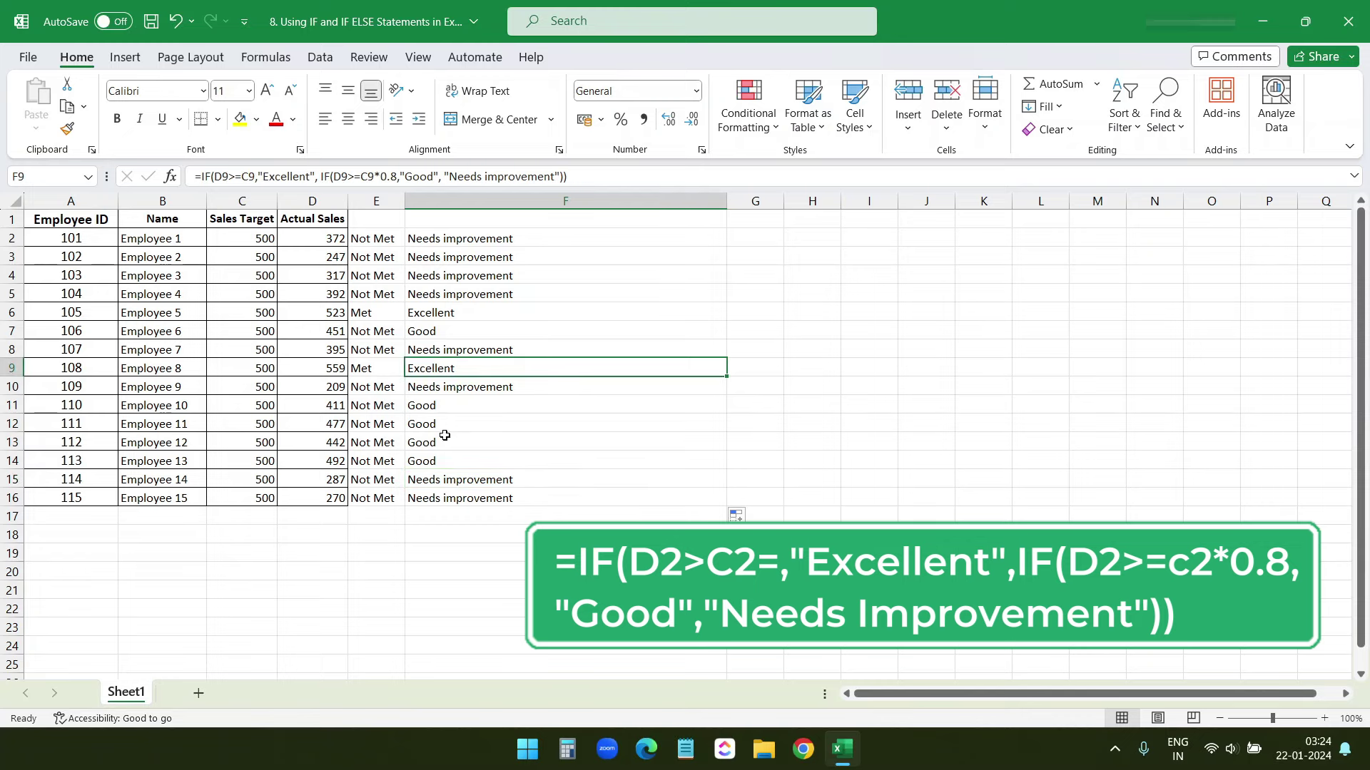
{"action": "left_click", "coordinate": [435, 448]}
{"action": "left_click", "coordinate": [447, 479]}
{"action": "left_click", "coordinate": [1248, 363]}
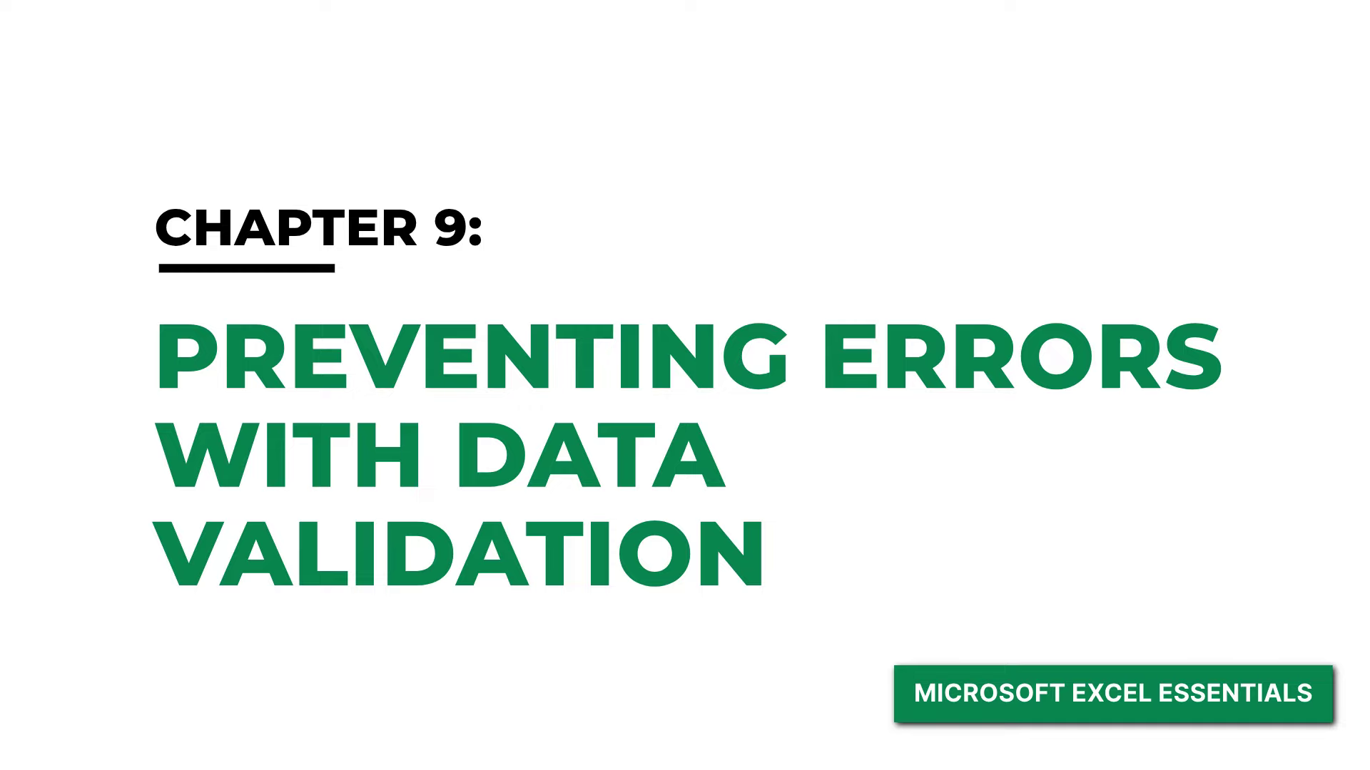
Apply list data validation to the whole Department column with the source HR, marketing, IT, Sales.
{"action": "left_click_drag", "start_coordinate": [60, 218], "coordinate": [480, 389]}
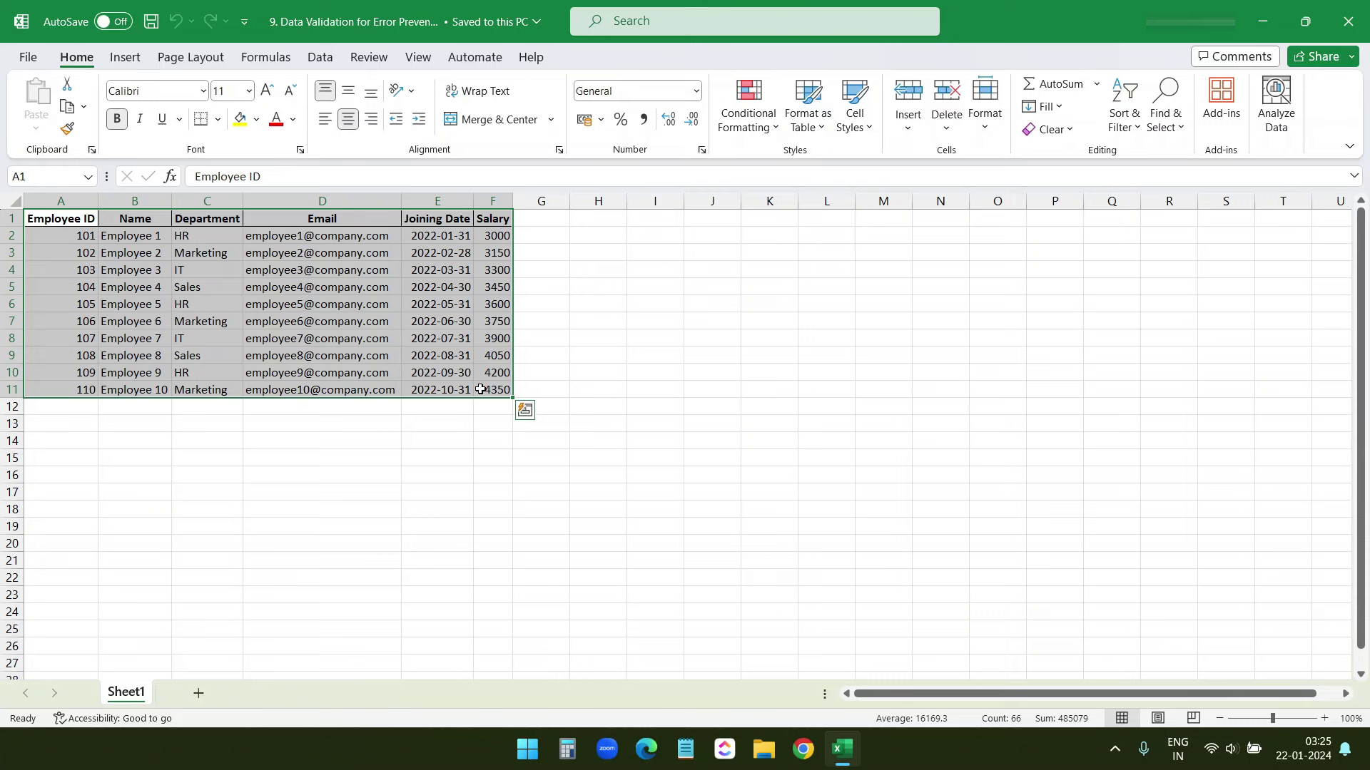
{"action": "left_click", "coordinate": [480, 389]}
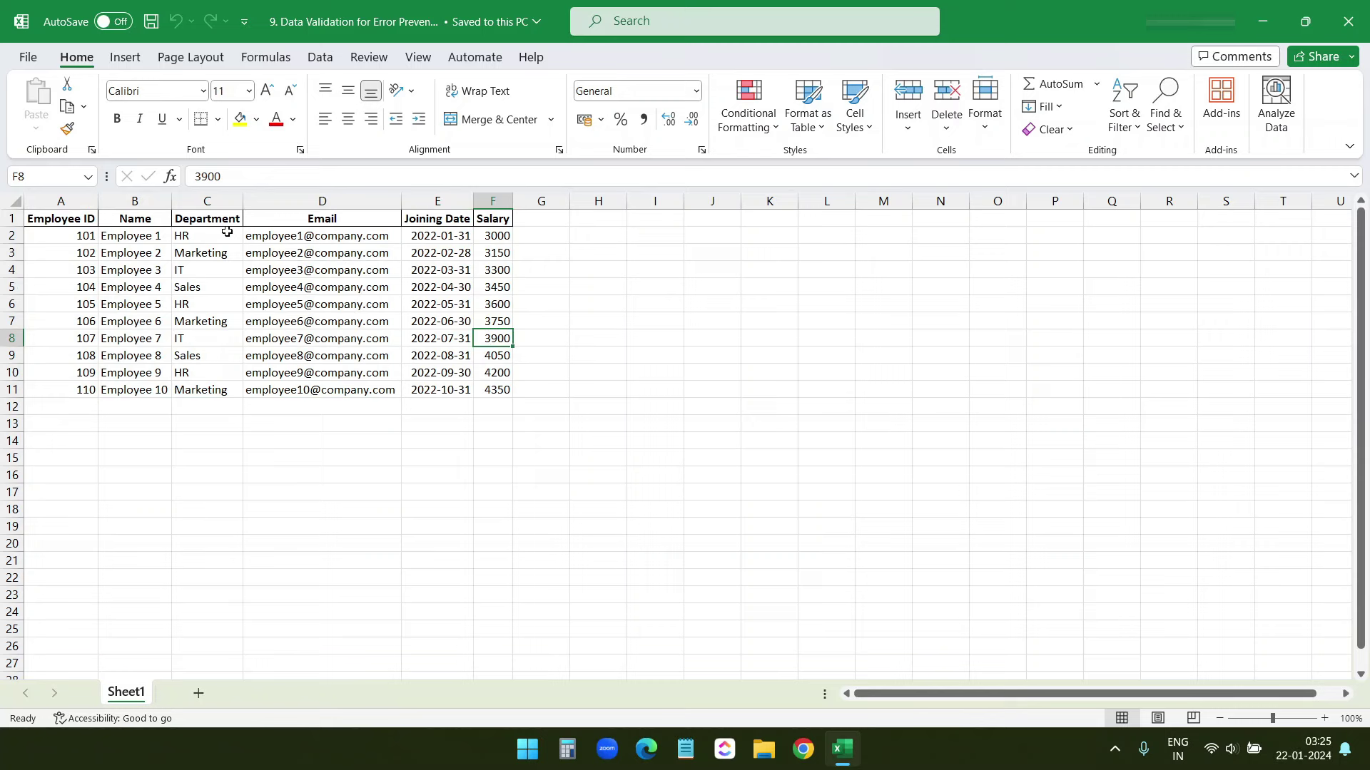
{"action": "left_click", "coordinate": [214, 191]}
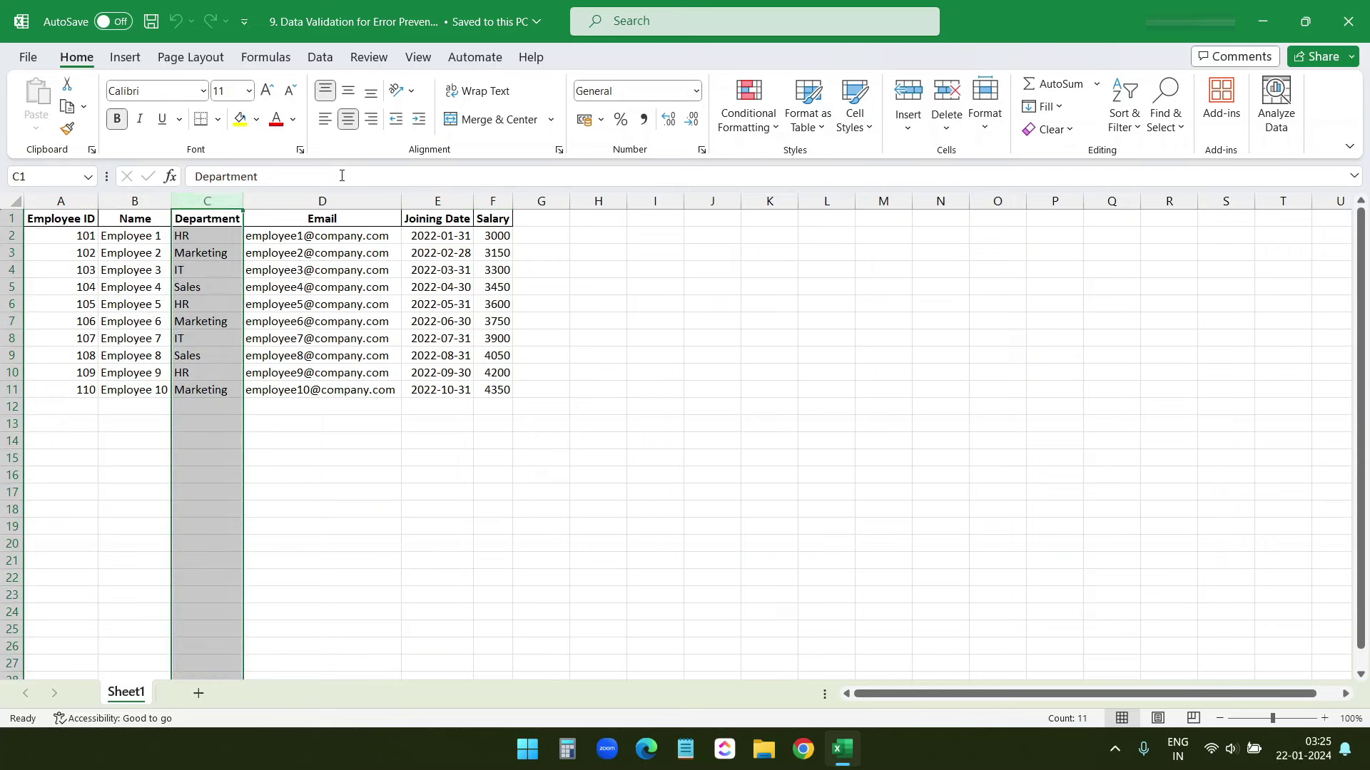
{"action": "left_click", "coordinate": [319, 59]}
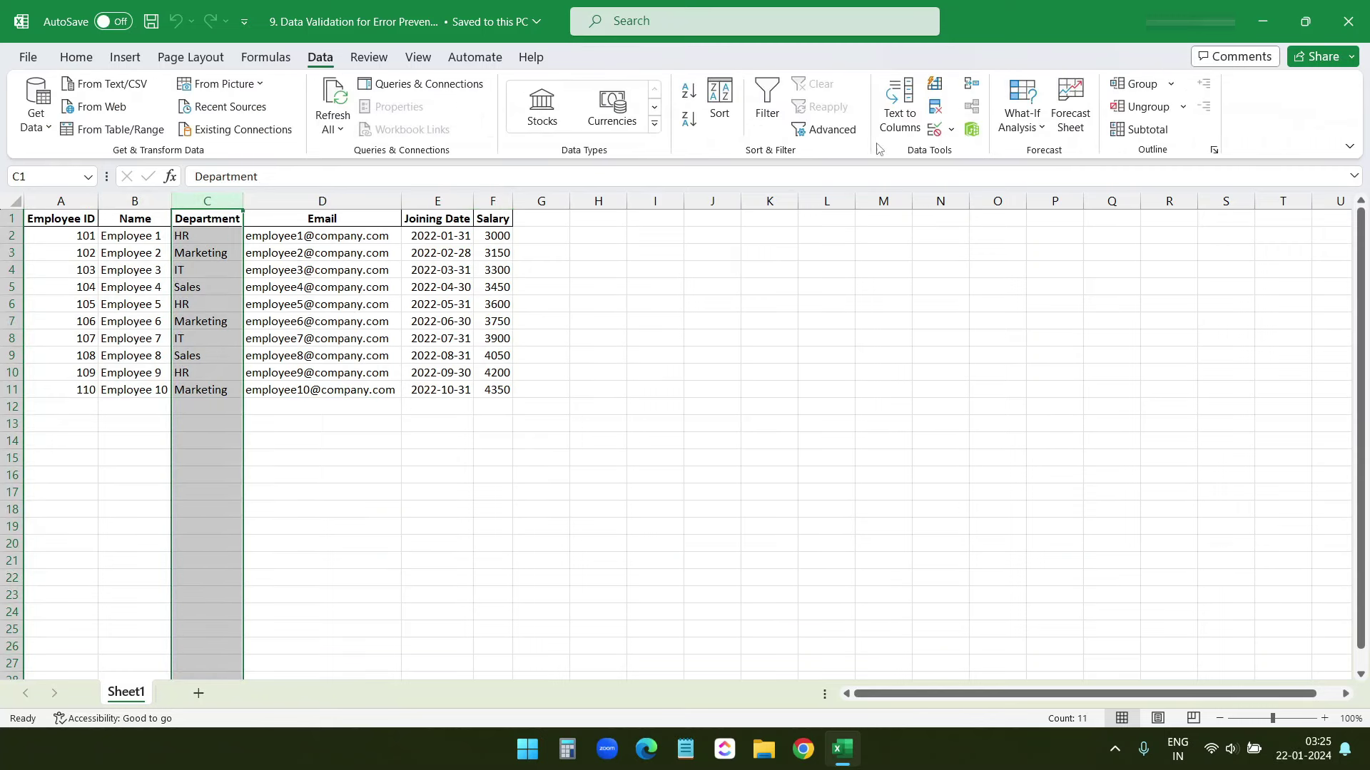
{"action": "left_click", "coordinate": [935, 131]}
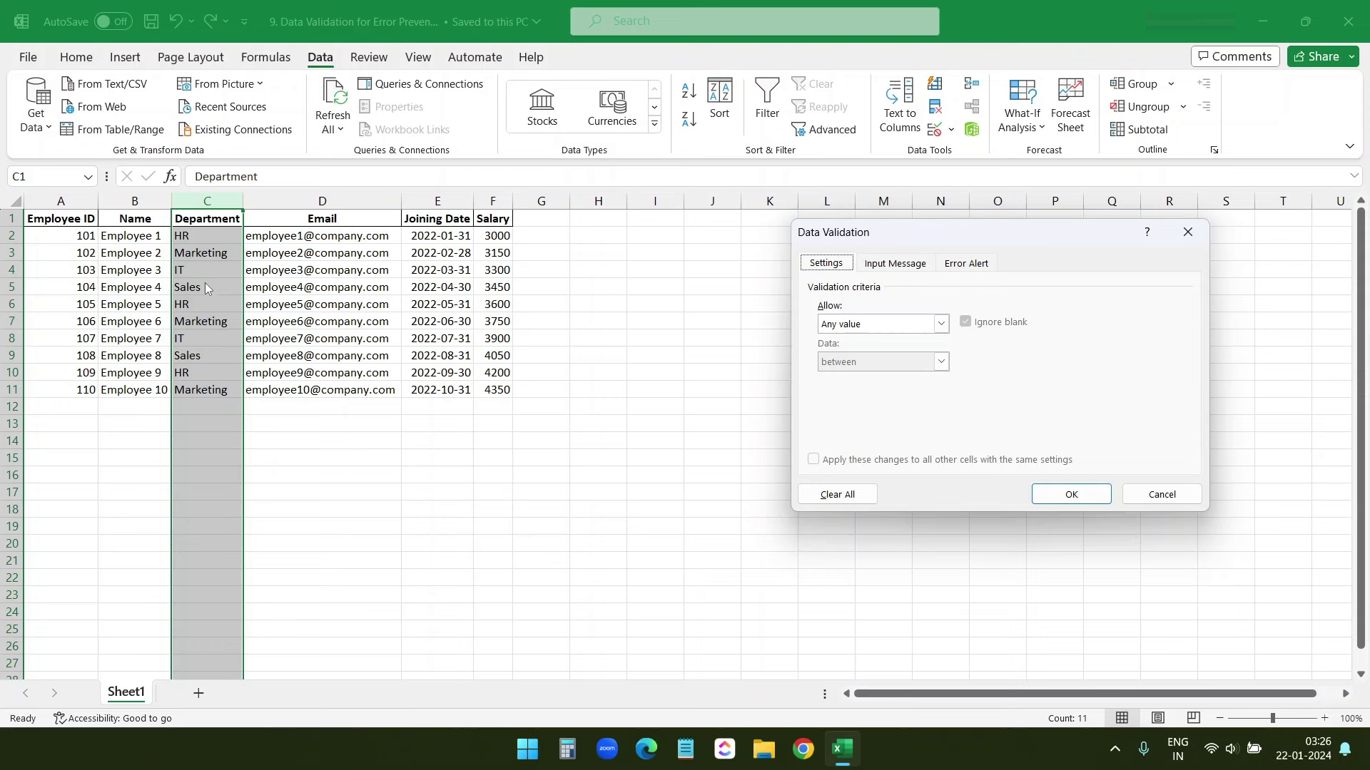
{"action": "left_click", "coordinate": [861, 328]}
{"action": "left_click", "coordinate": [860, 376]}
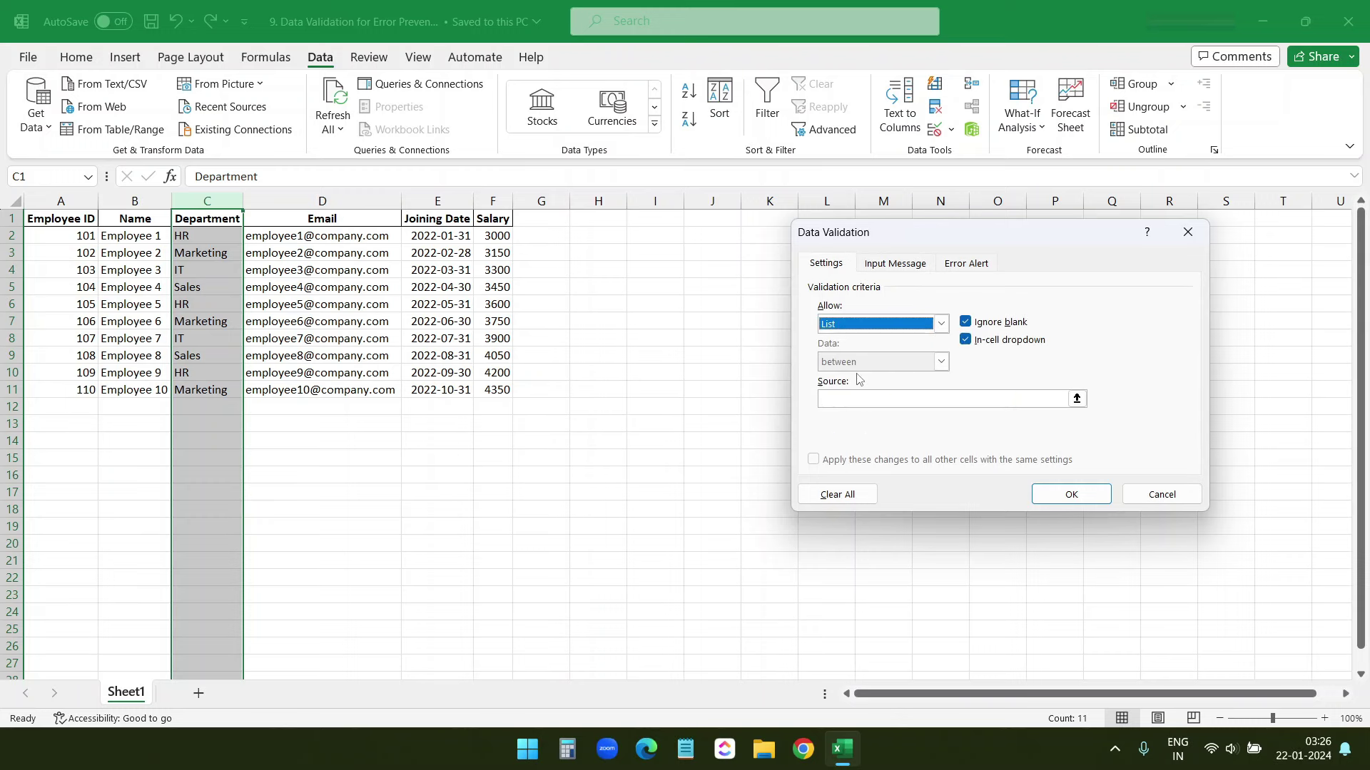
{"action": "left_click", "coordinate": [861, 397]}
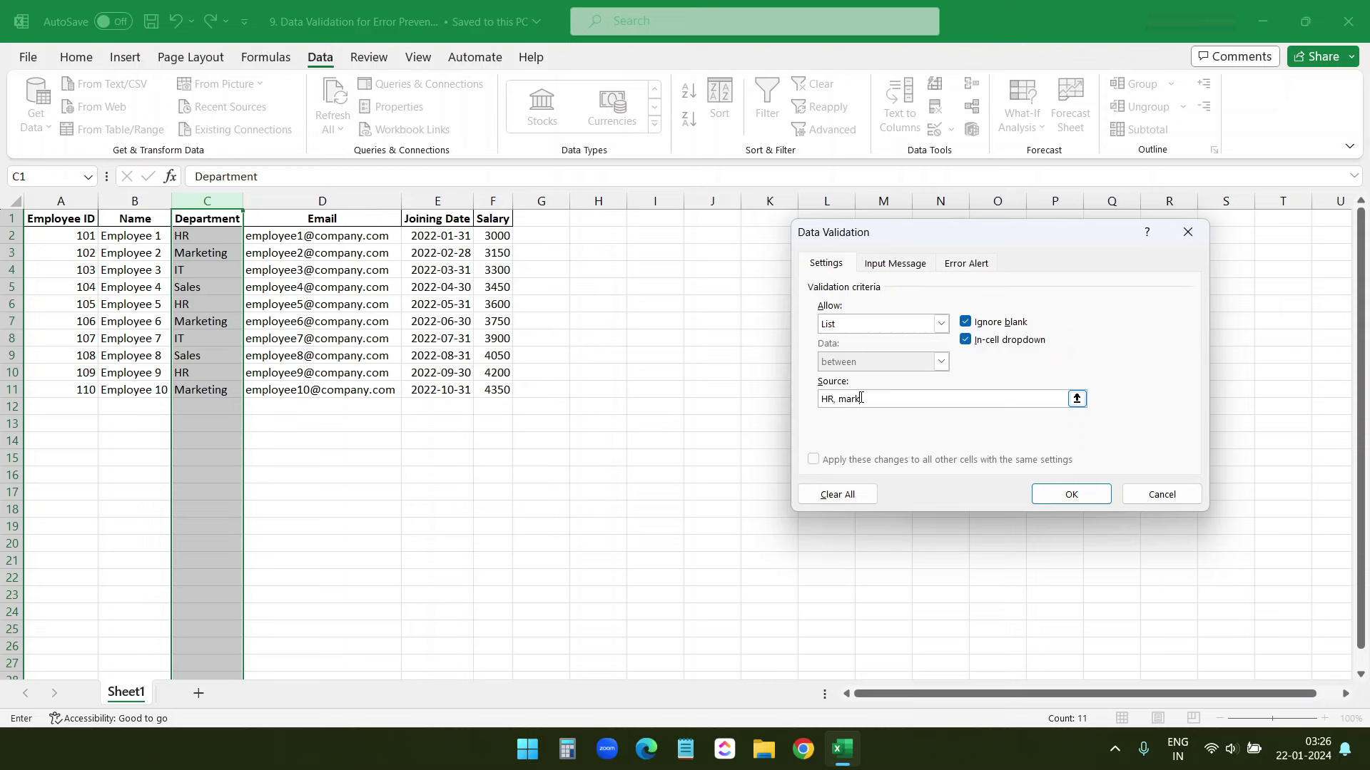
{"action": "type", "text": "HR, marketing, IT, Sales"}
{"action": "left_click", "coordinate": [1070, 494]}
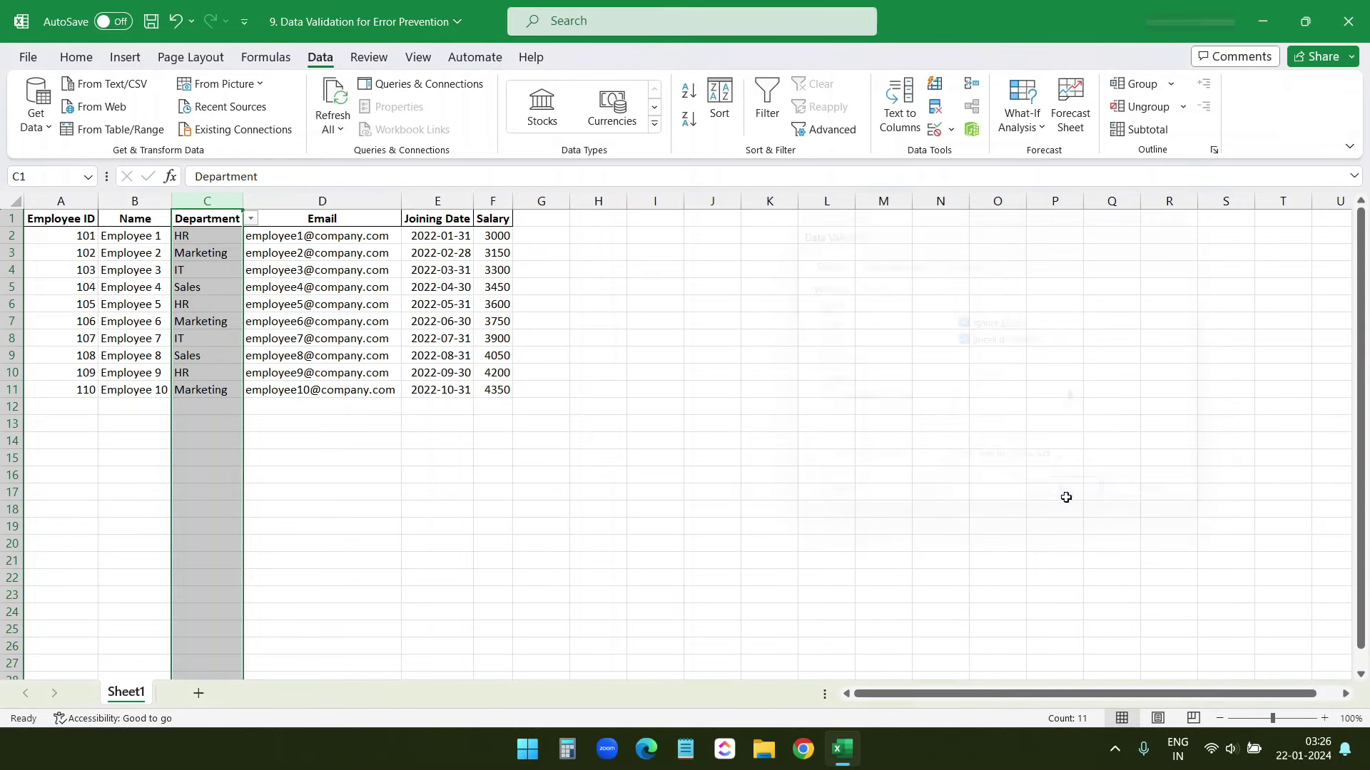
Check empty cells below the Department data for the validation drop-down and open its list in C17.
{"action": "left_click", "coordinate": [540, 450]}
{"action": "left_click", "coordinate": [227, 426]}
{"action": "left_click", "coordinate": [201, 455]}
{"action": "left_click", "coordinate": [204, 495]}
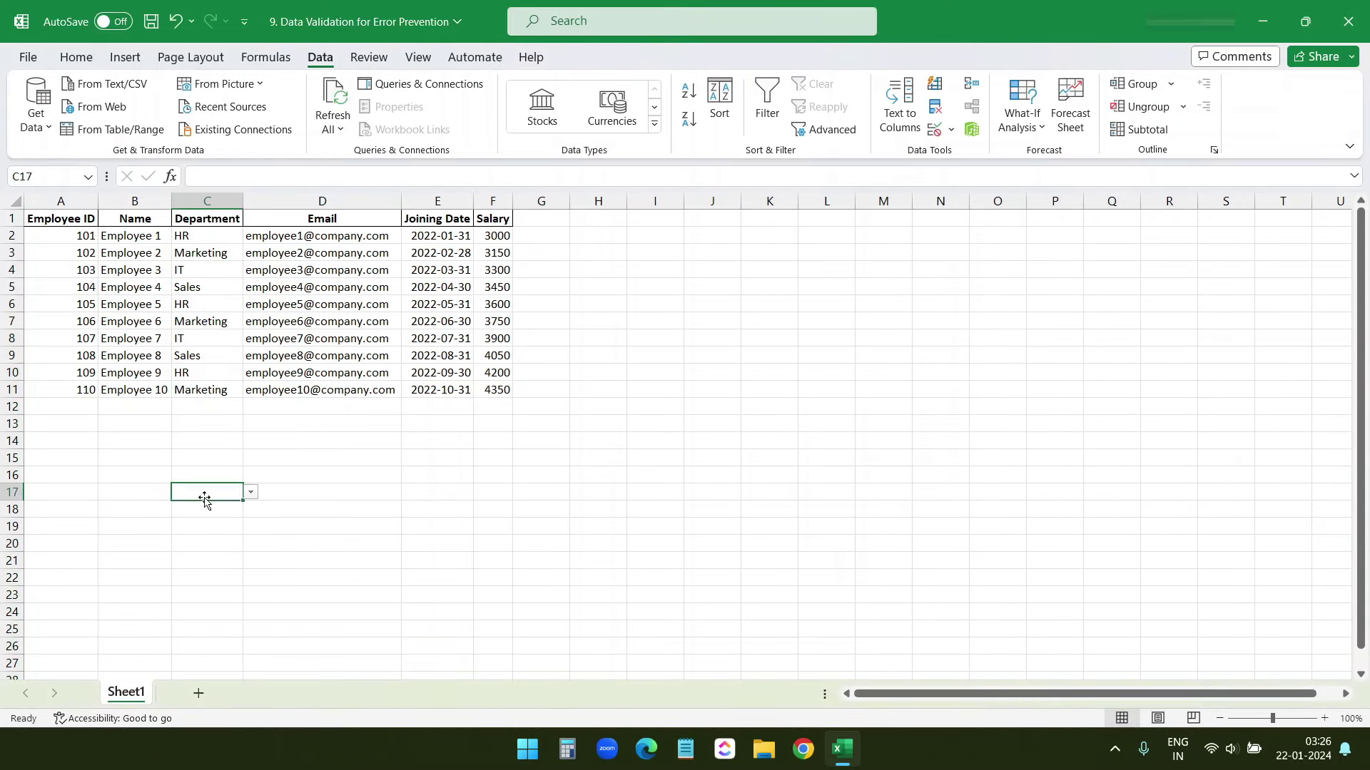
{"action": "left_click", "coordinate": [250, 494]}
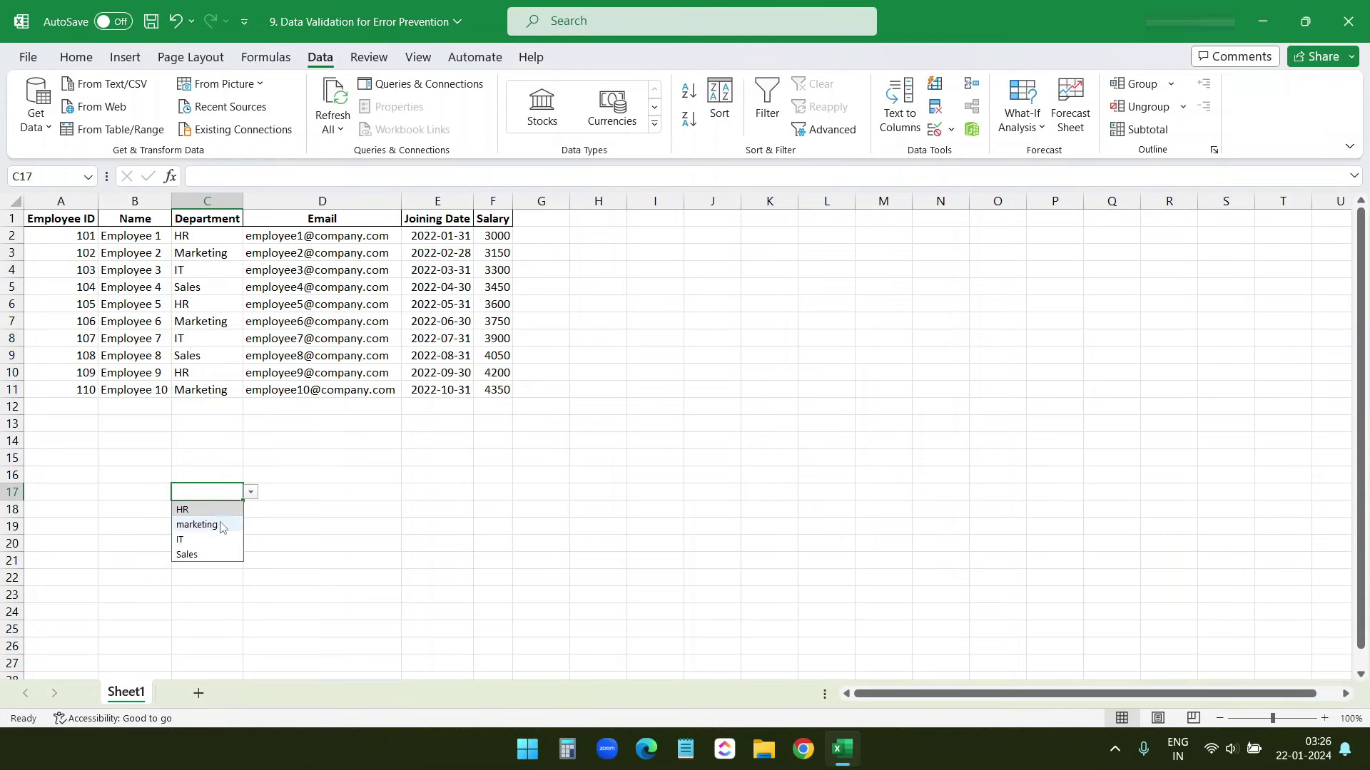
Try to enter Excel in cell C14 to test the Department column's list validation.
{"action": "left_click", "coordinate": [208, 441]}
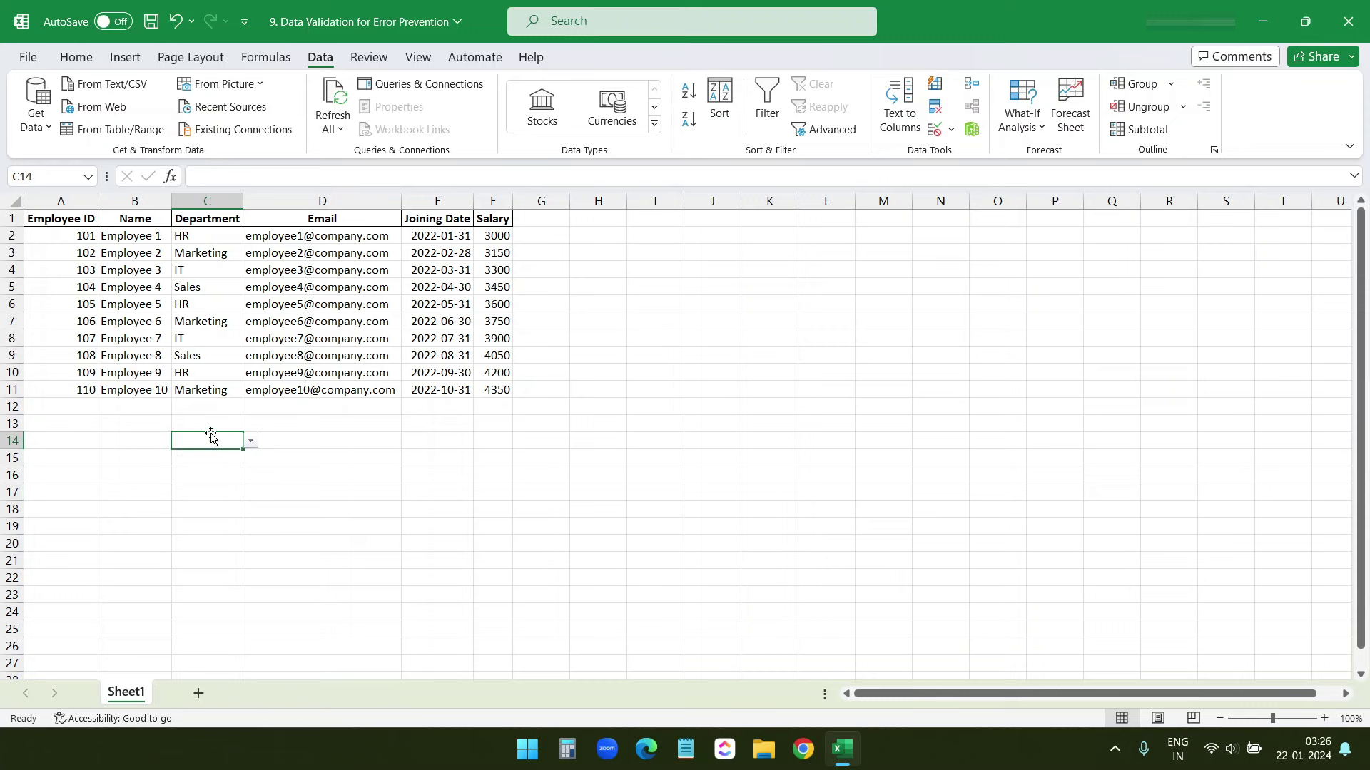
{"action": "type", "text": "Excel"}
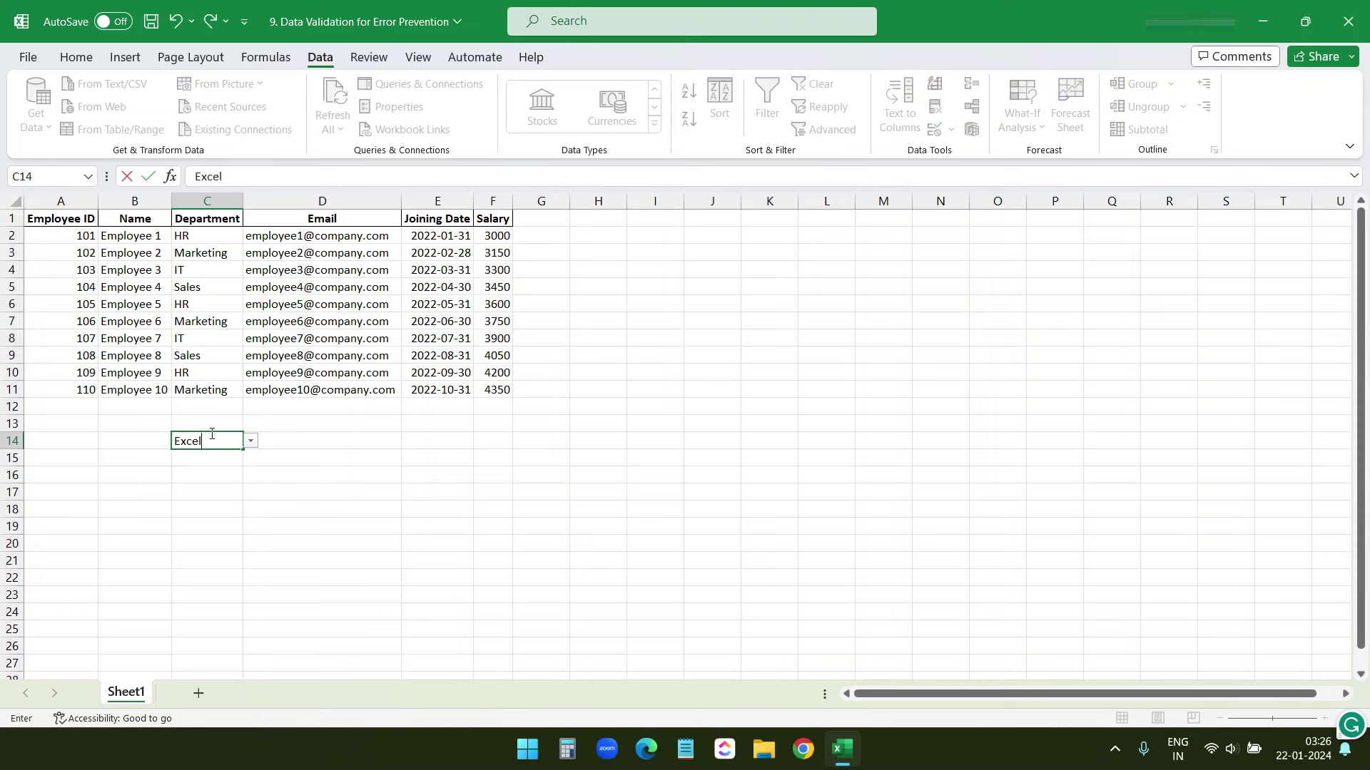
{"action": "key", "text": "Return"}
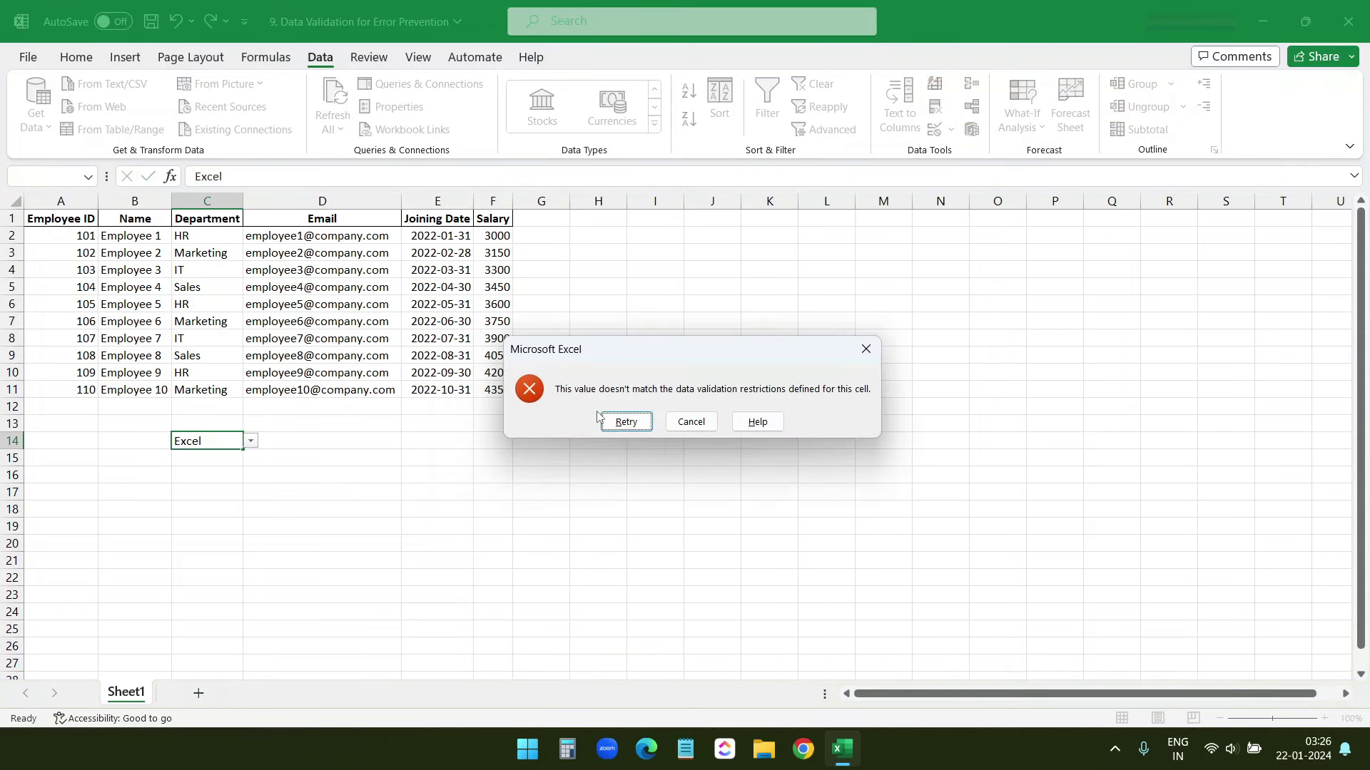
{"action": "left_click", "coordinate": [690, 422]}
{"action": "key", "text": "ctrl+space"}
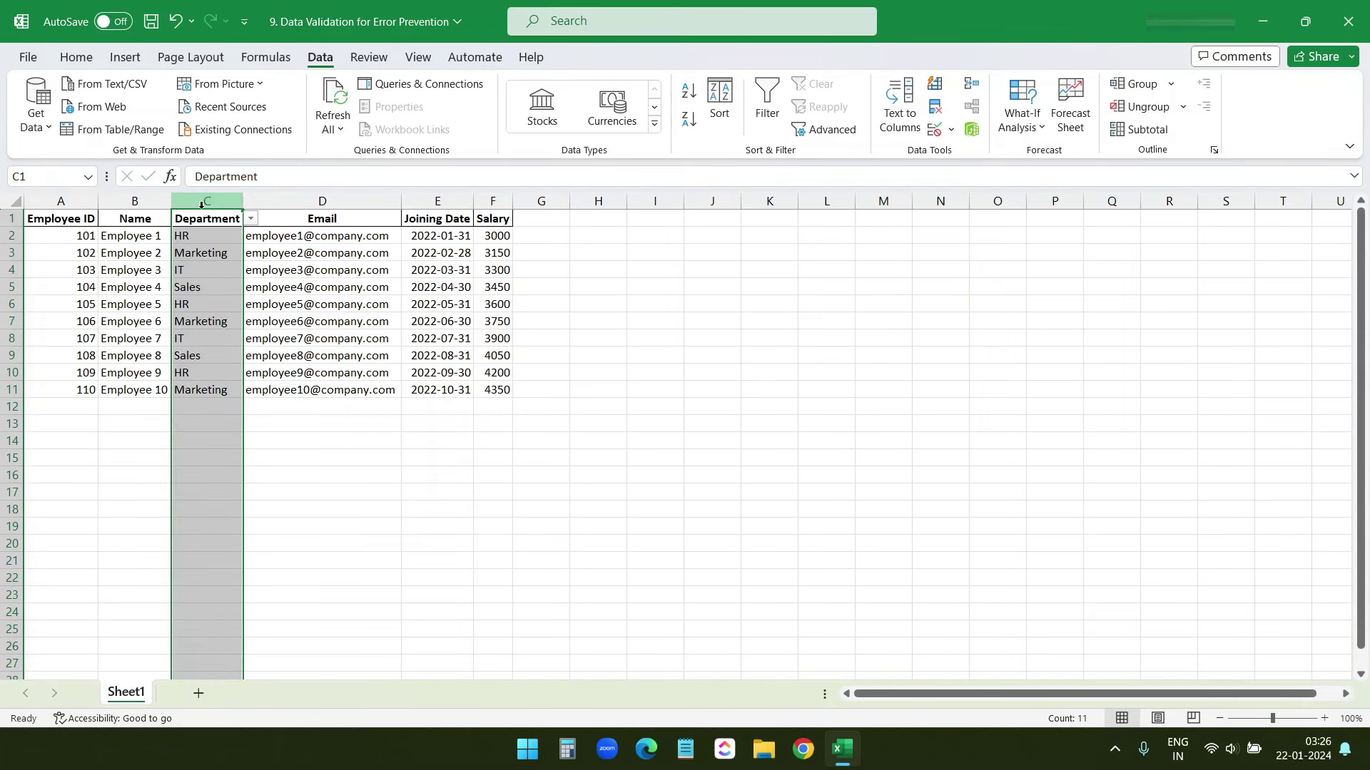
Apply data validation to the whole Salary column allowing only decimal values less than 20000.
{"action": "left_click", "coordinate": [492, 389]}
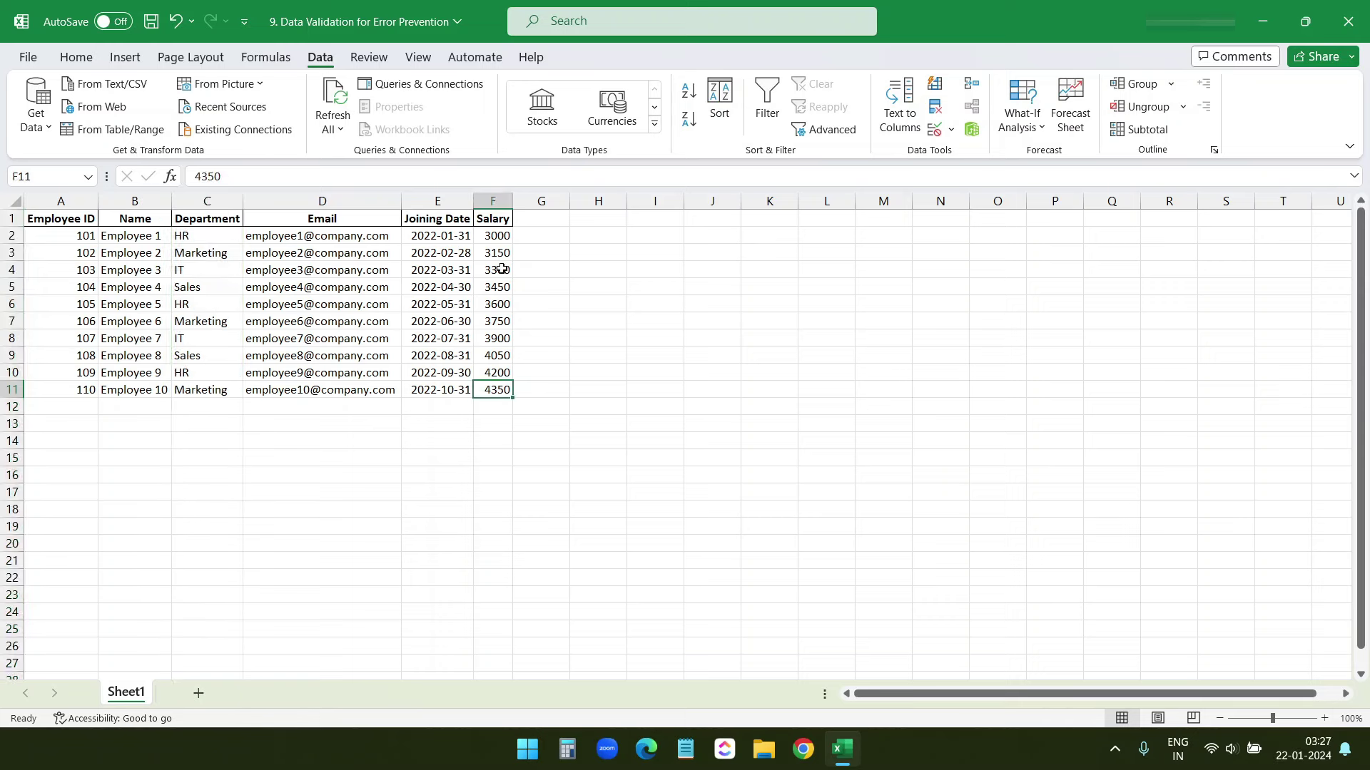
{"action": "left_click", "coordinate": [495, 197]}
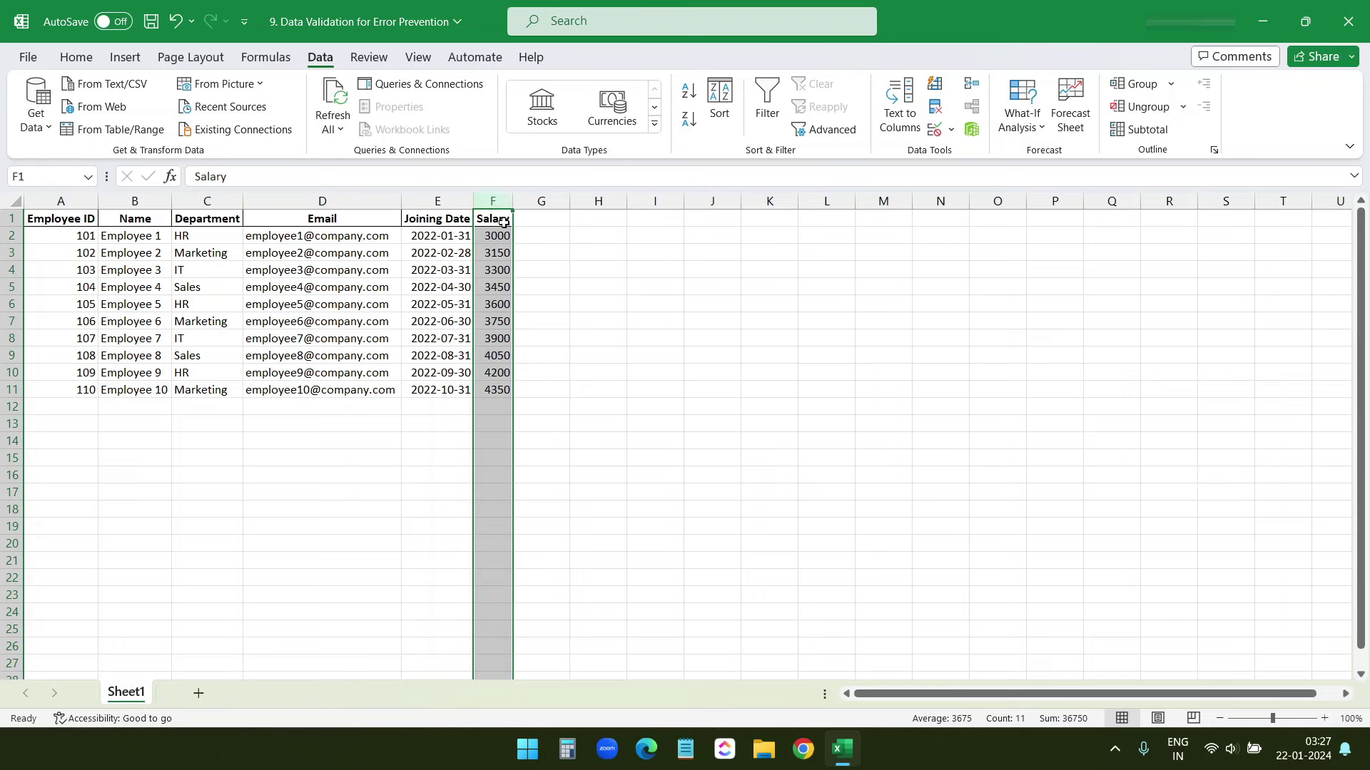
{"action": "left_click", "coordinate": [550, 282]}
{"action": "left_click", "coordinate": [493, 197]}
{"action": "left_click", "coordinate": [933, 130]}
{"action": "left_click", "coordinate": [884, 326]}
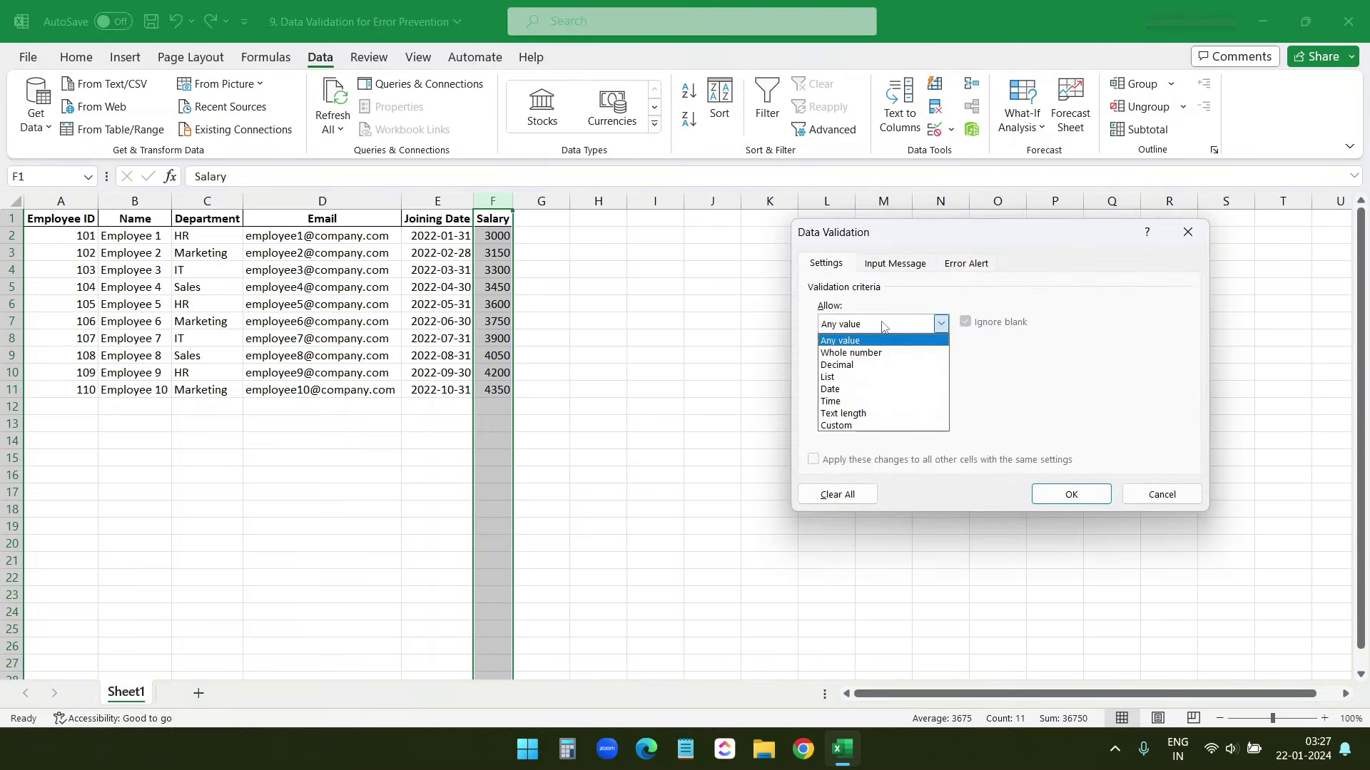
{"action": "left_click", "coordinate": [866, 365]}
{"action": "left_click", "coordinate": [869, 369]}
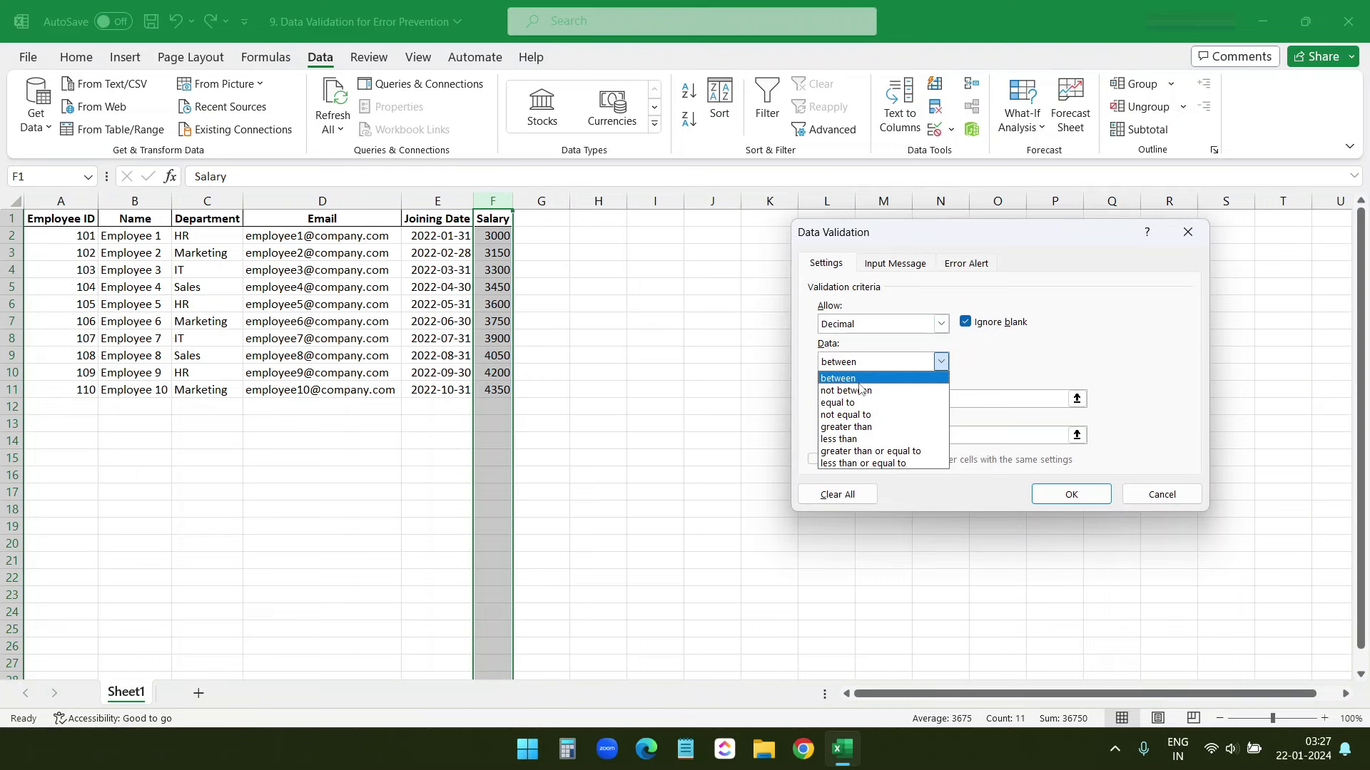
{"action": "left_click", "coordinate": [858, 440]}
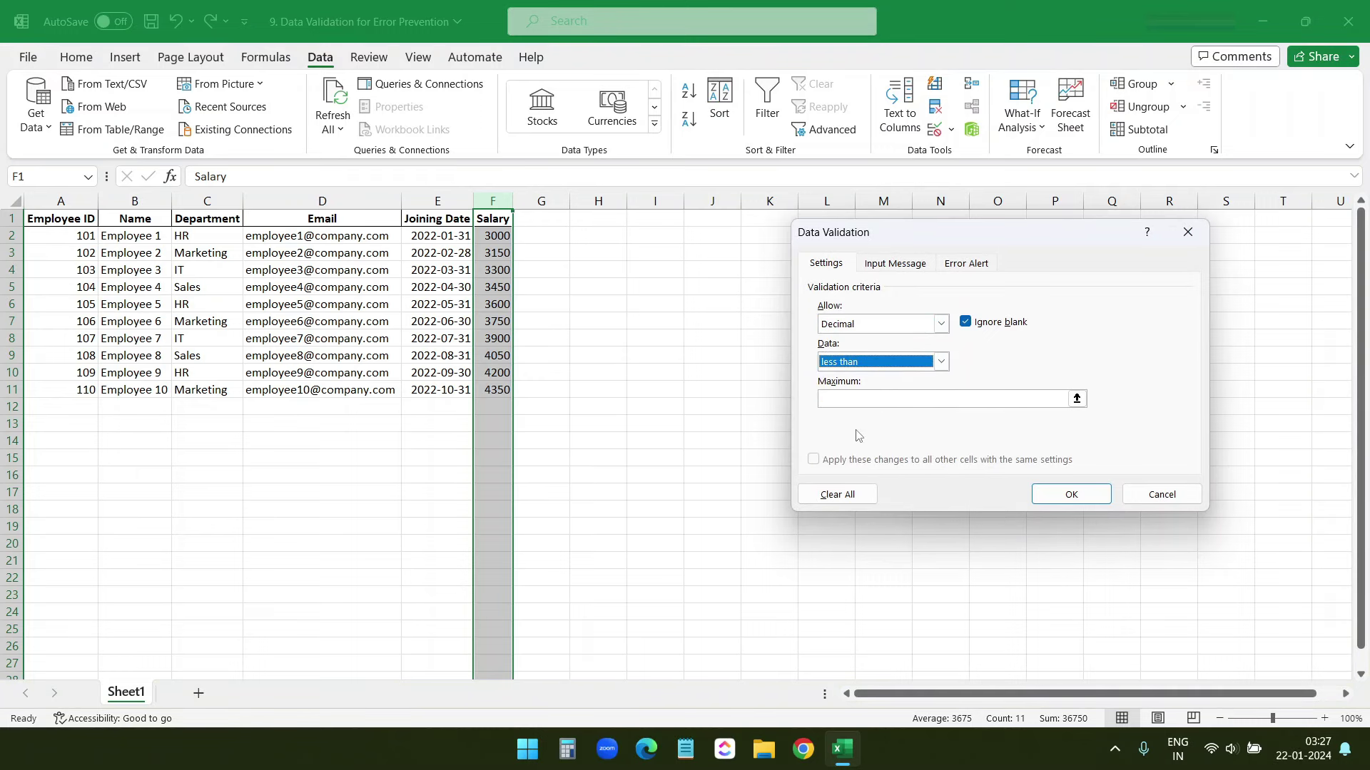
{"action": "left_click", "coordinate": [859, 398]}
{"action": "type", "text": "20000"}
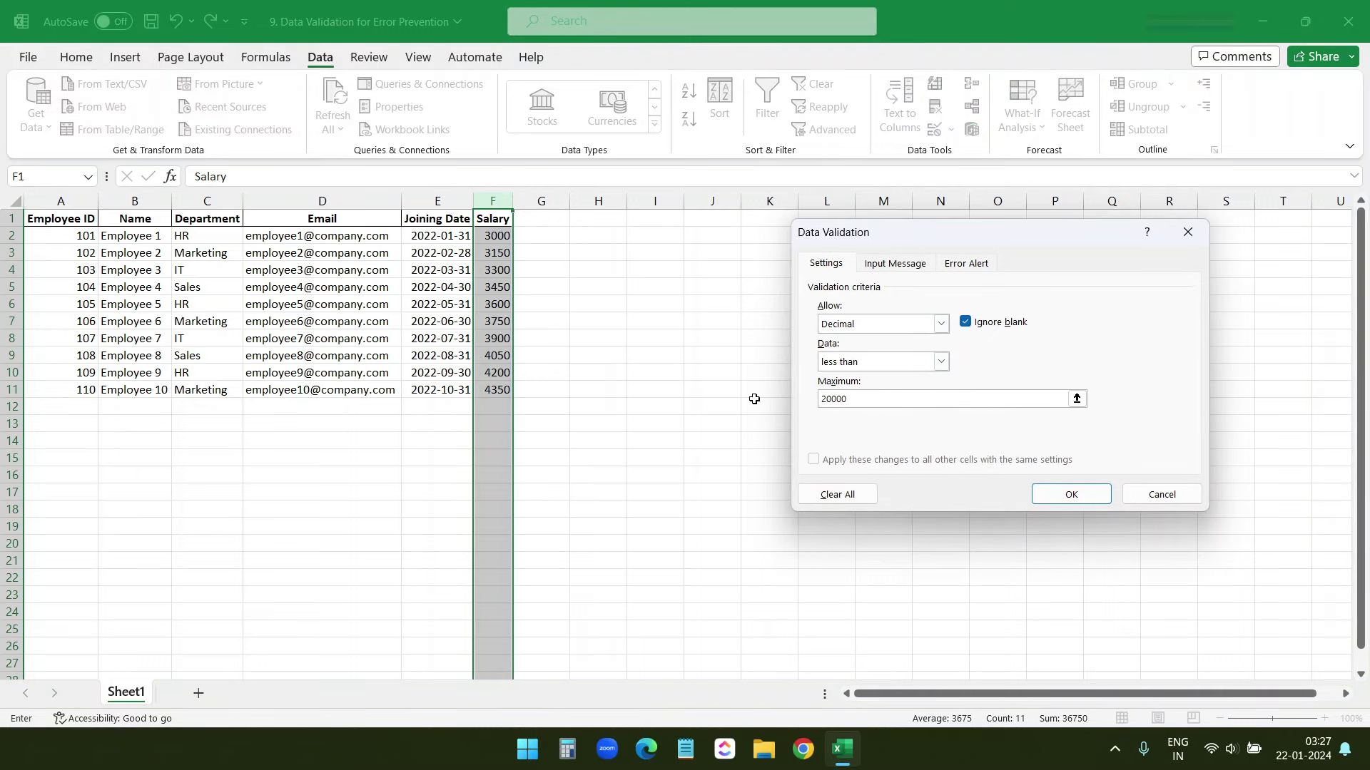
{"action": "left_click", "coordinate": [1071, 494]}
Try to enter a salary of 21000 in F14 to test the Salary column's validation.
{"action": "left_click", "coordinate": [511, 440]}
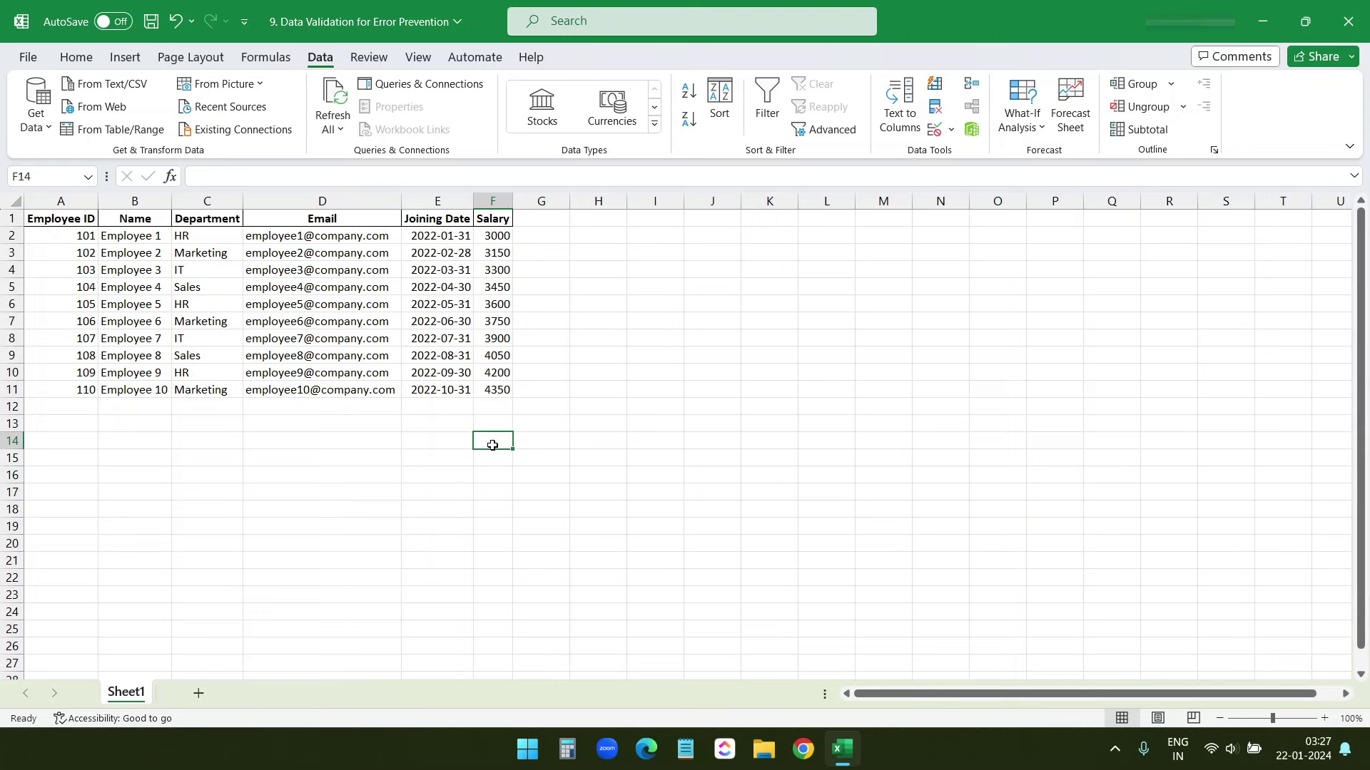
{"action": "type", "text": "21000"}
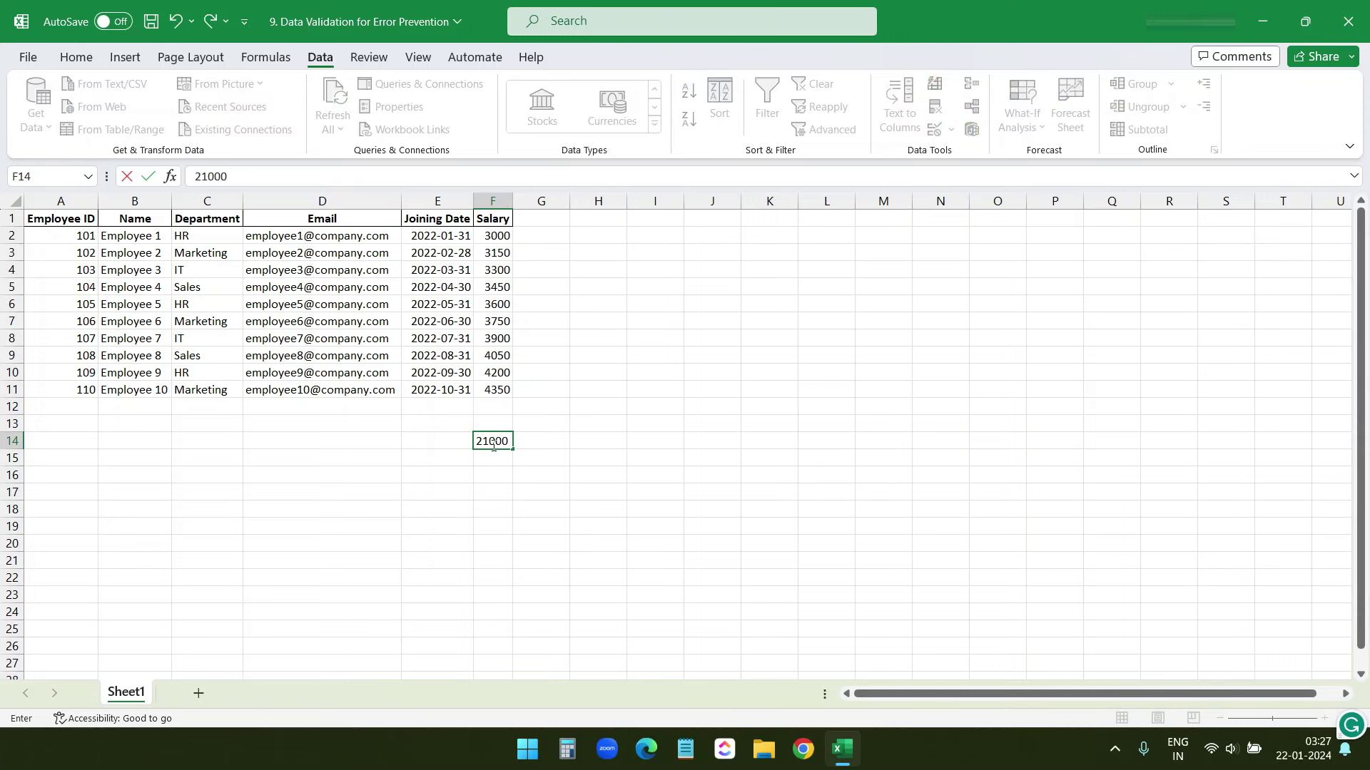
{"action": "key", "text": "Return"}
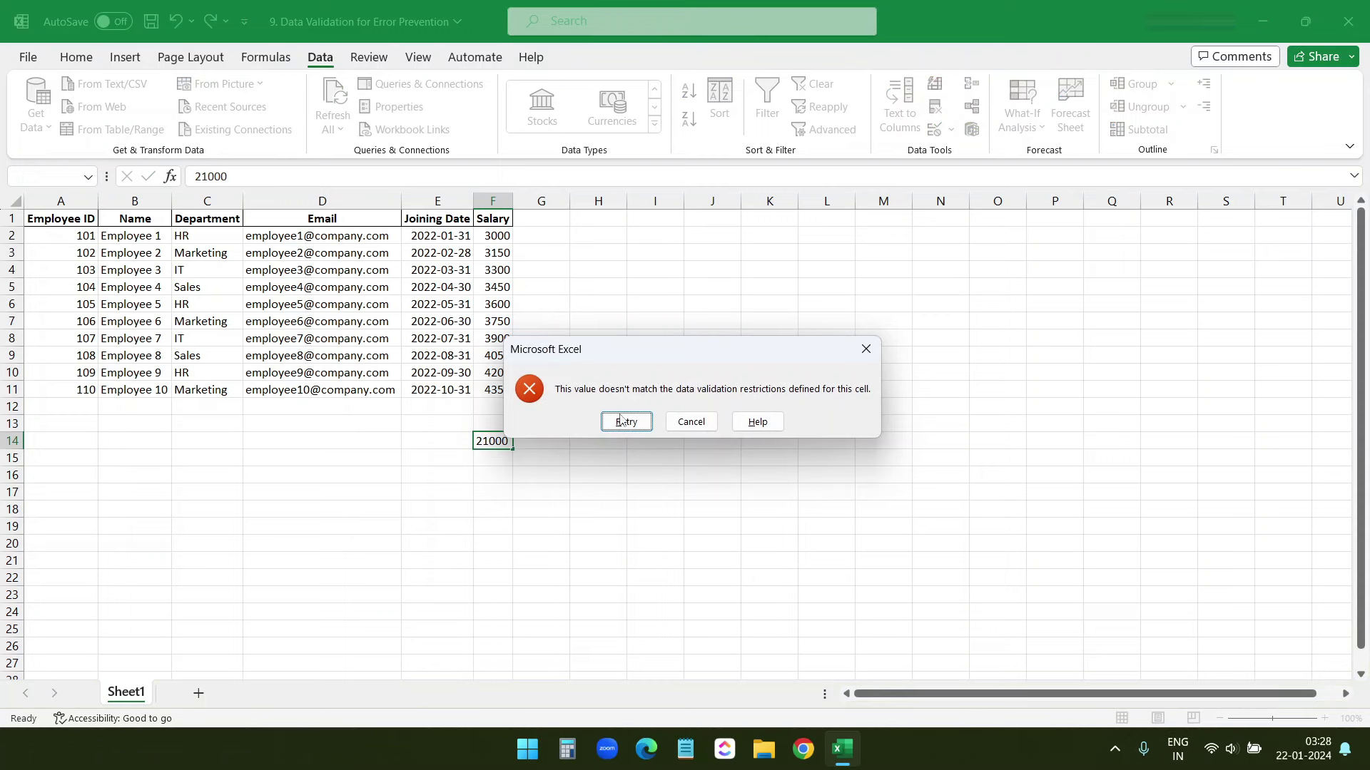
{"action": "left_click", "coordinate": [691, 422]}
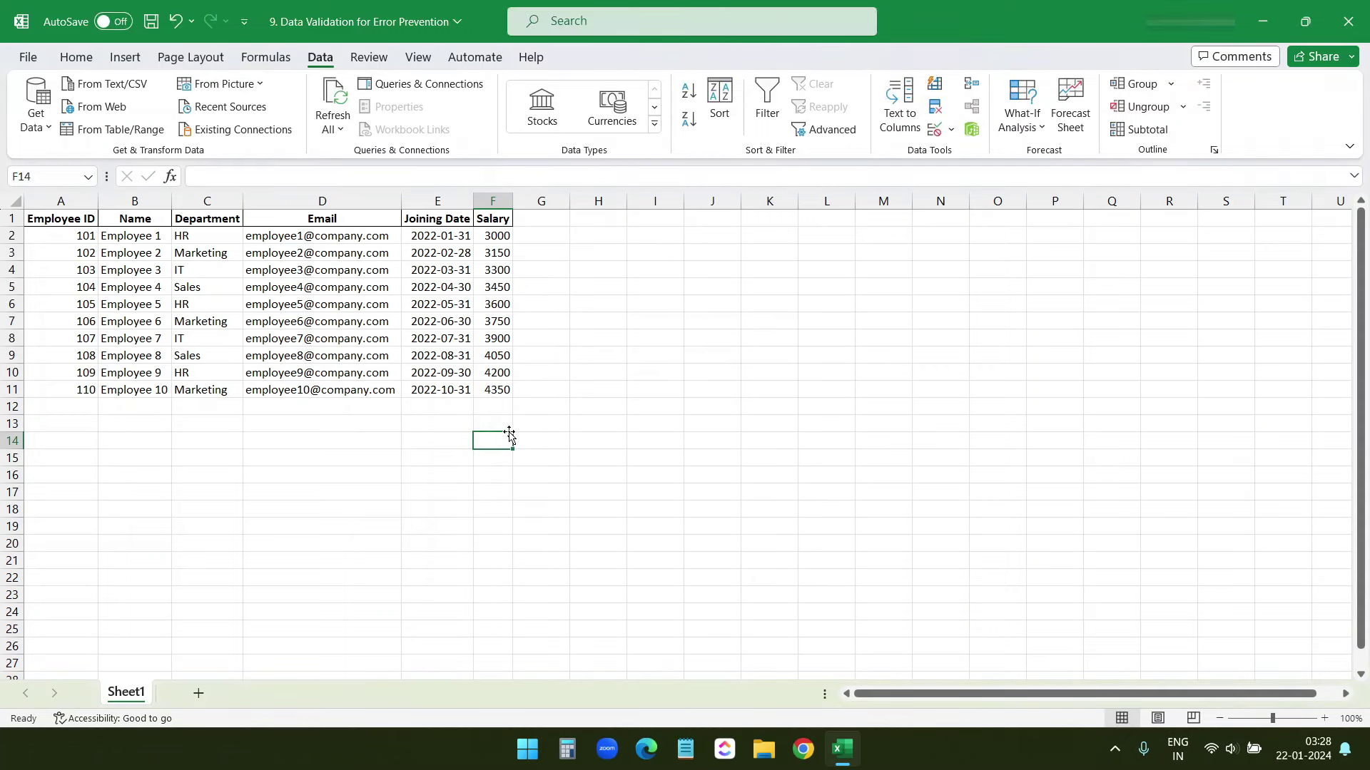
Enter a salary of 2100 in F13 to test a value within the Salary column's limit.
{"action": "key", "text": "Up"}
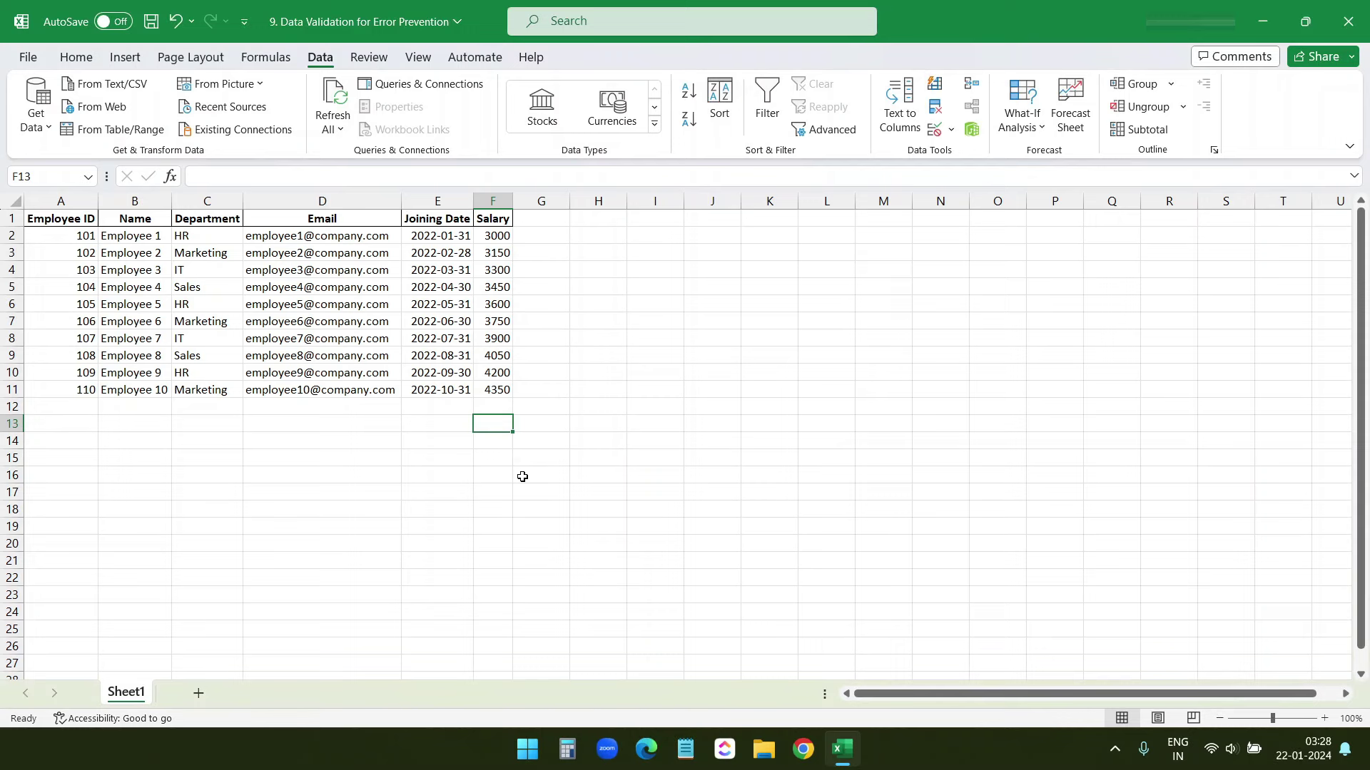
{"action": "type", "text": "2100"}
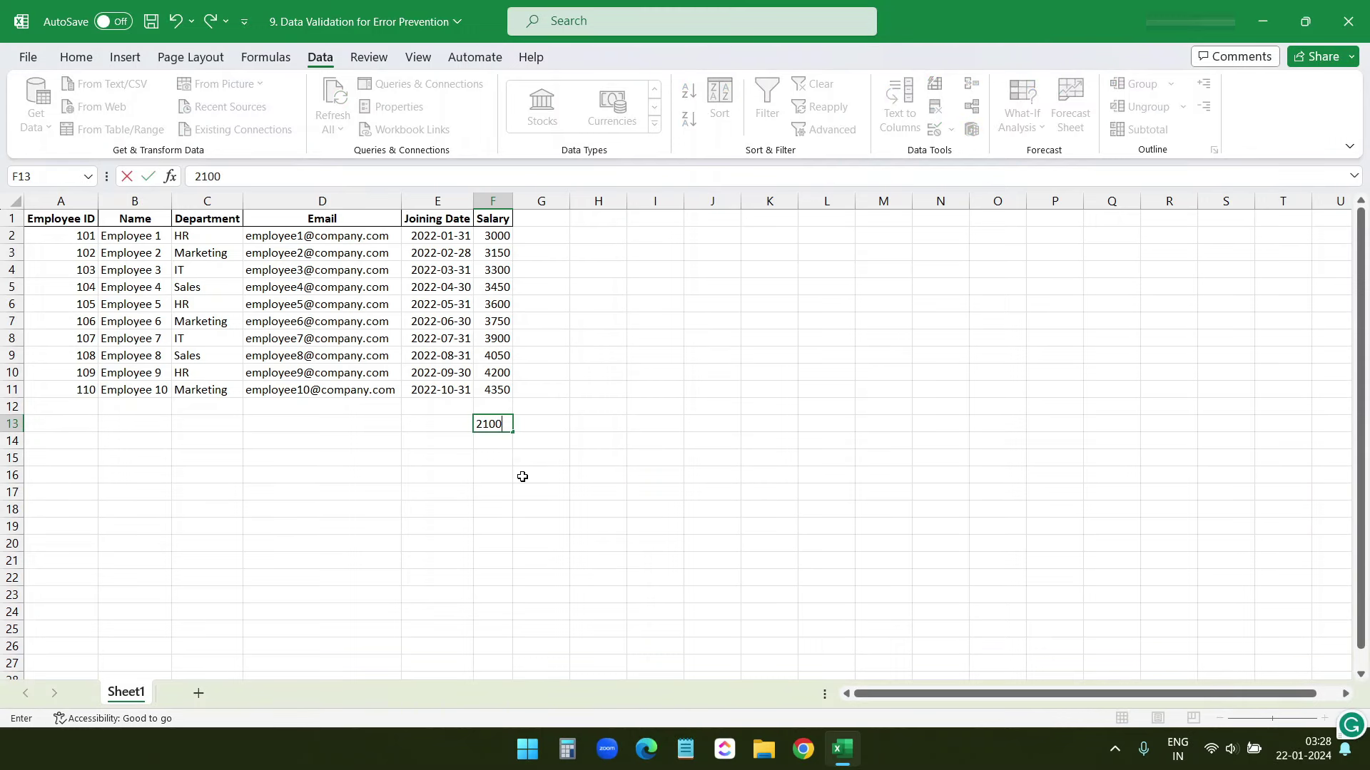
{"action": "key", "text": "Return"}
{"action": "left_click", "coordinate": [490, 473]}
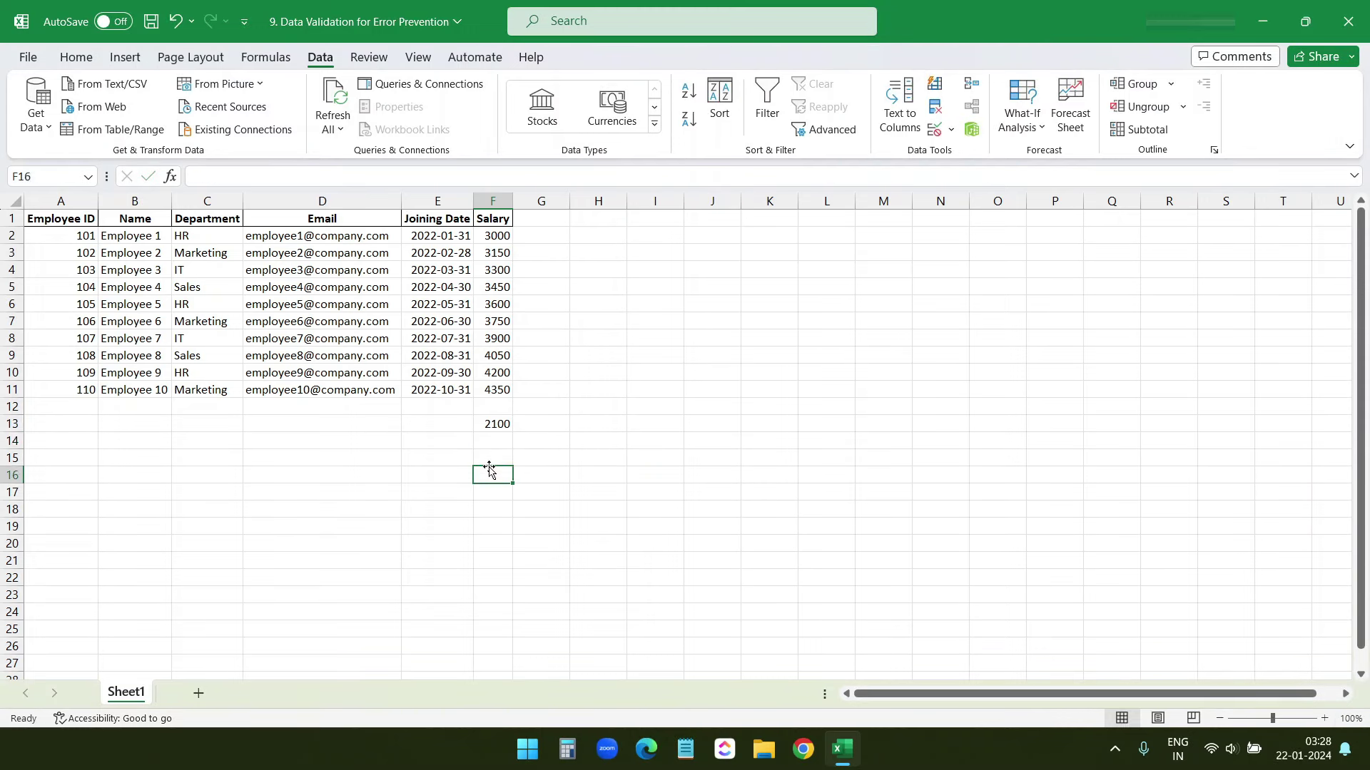
{"action": "left_click", "coordinate": [491, 425]}
{"action": "left_click", "coordinate": [493, 410]}
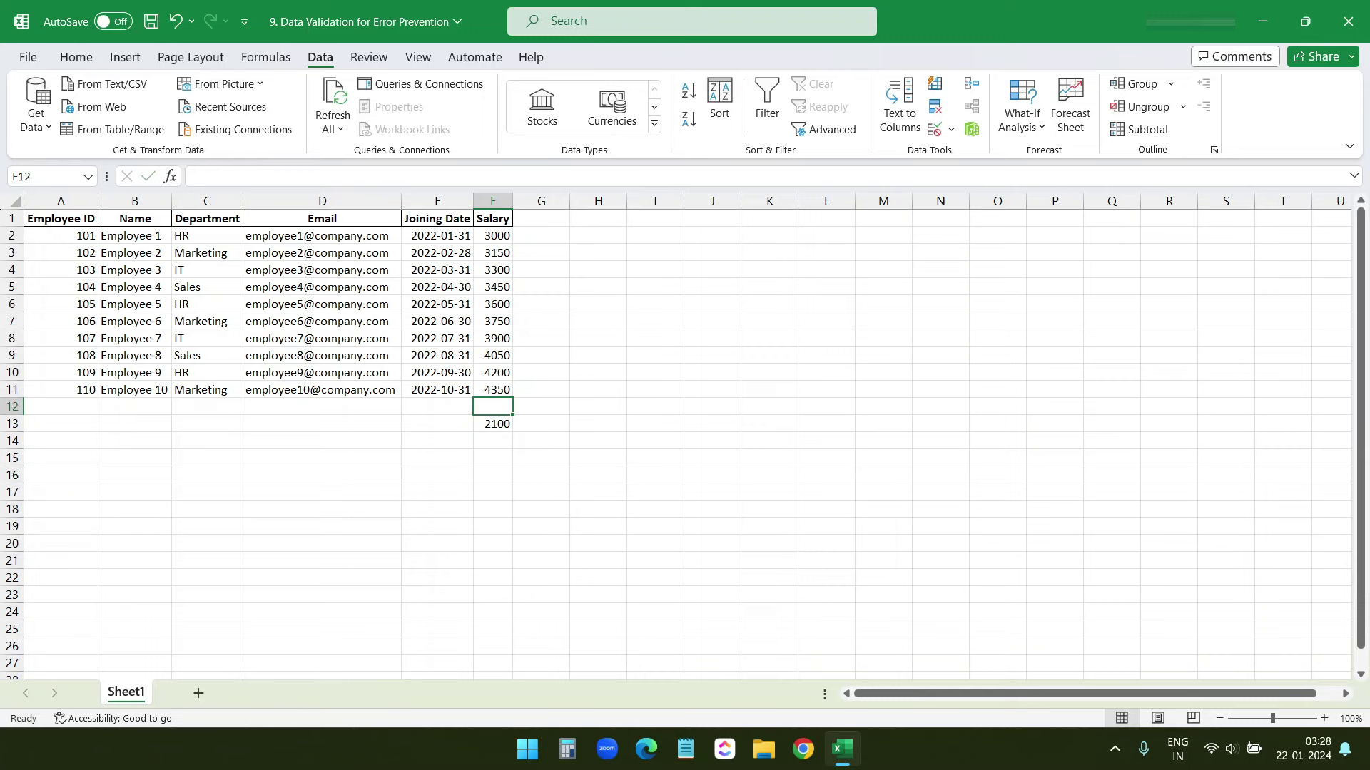
{"action": "left_click", "coordinate": [612, 268]}
{"action": "left_click", "coordinate": [615, 248]}
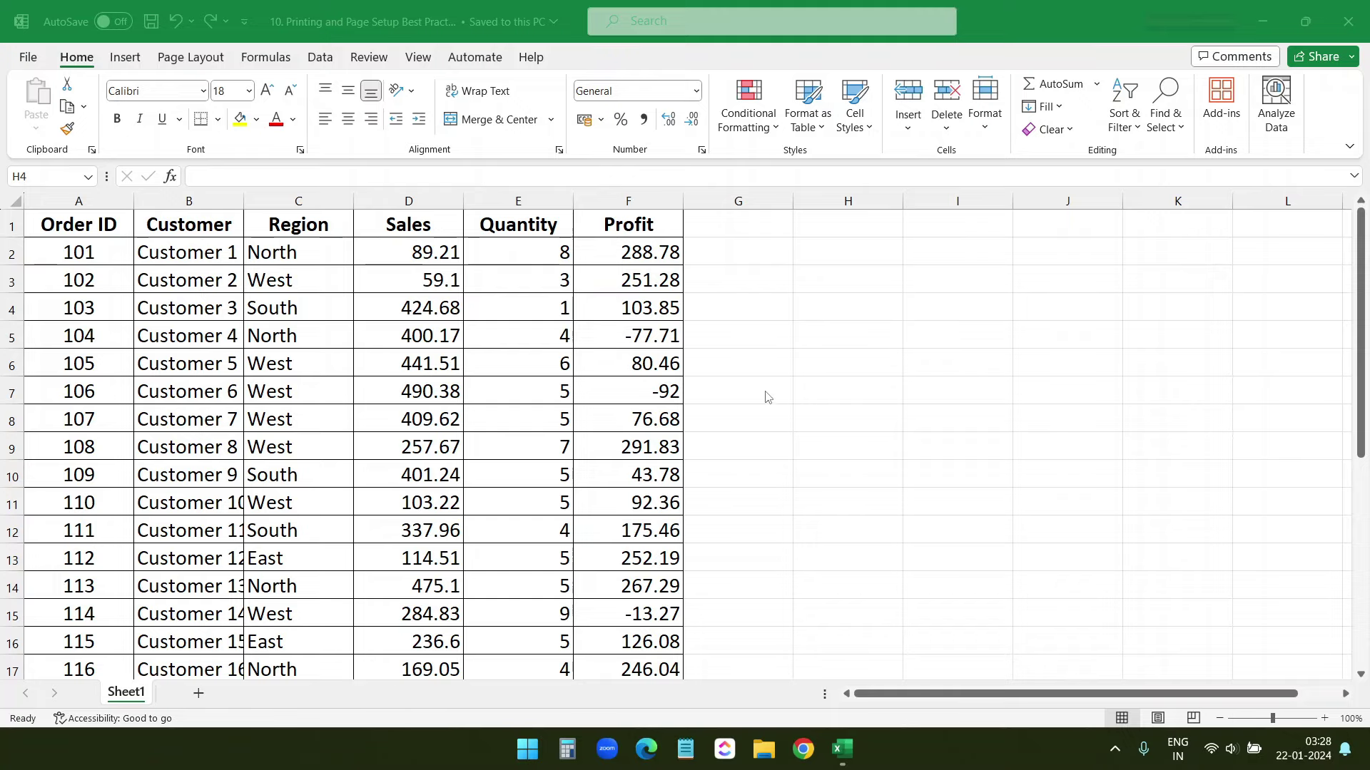
Look through the order data to its last row and inspect its print preview and the printer choices.
{"action": "scroll", "coordinate": [599, 440], "scroll_direction": "down", "scroll_amount": 4}
{"action": "scroll", "coordinate": [605, 474], "scroll_direction": "down", "scroll_amount": 3}
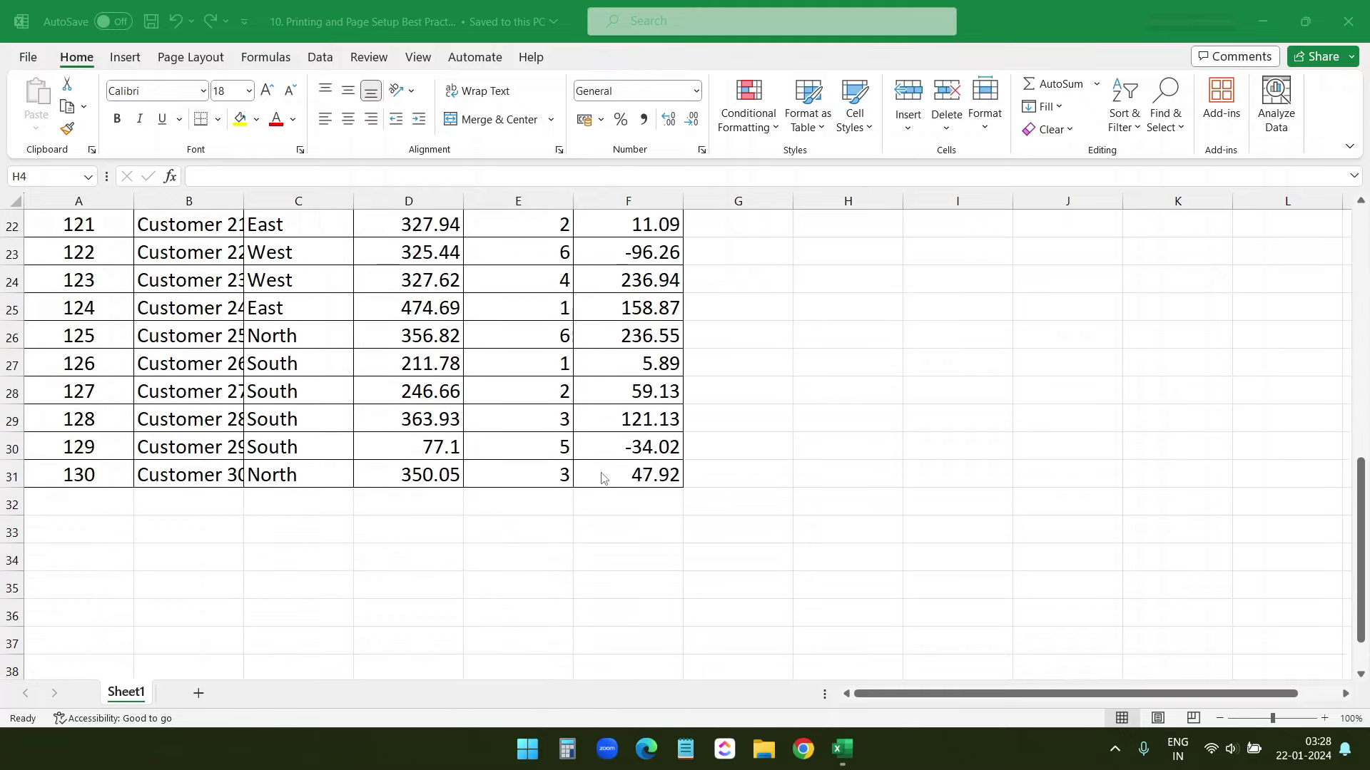
{"action": "scroll", "coordinate": [605, 474], "scroll_direction": "up", "scroll_amount": 7}
{"action": "scroll", "coordinate": [606, 477], "scroll_direction": "up", "scroll_amount": 1}
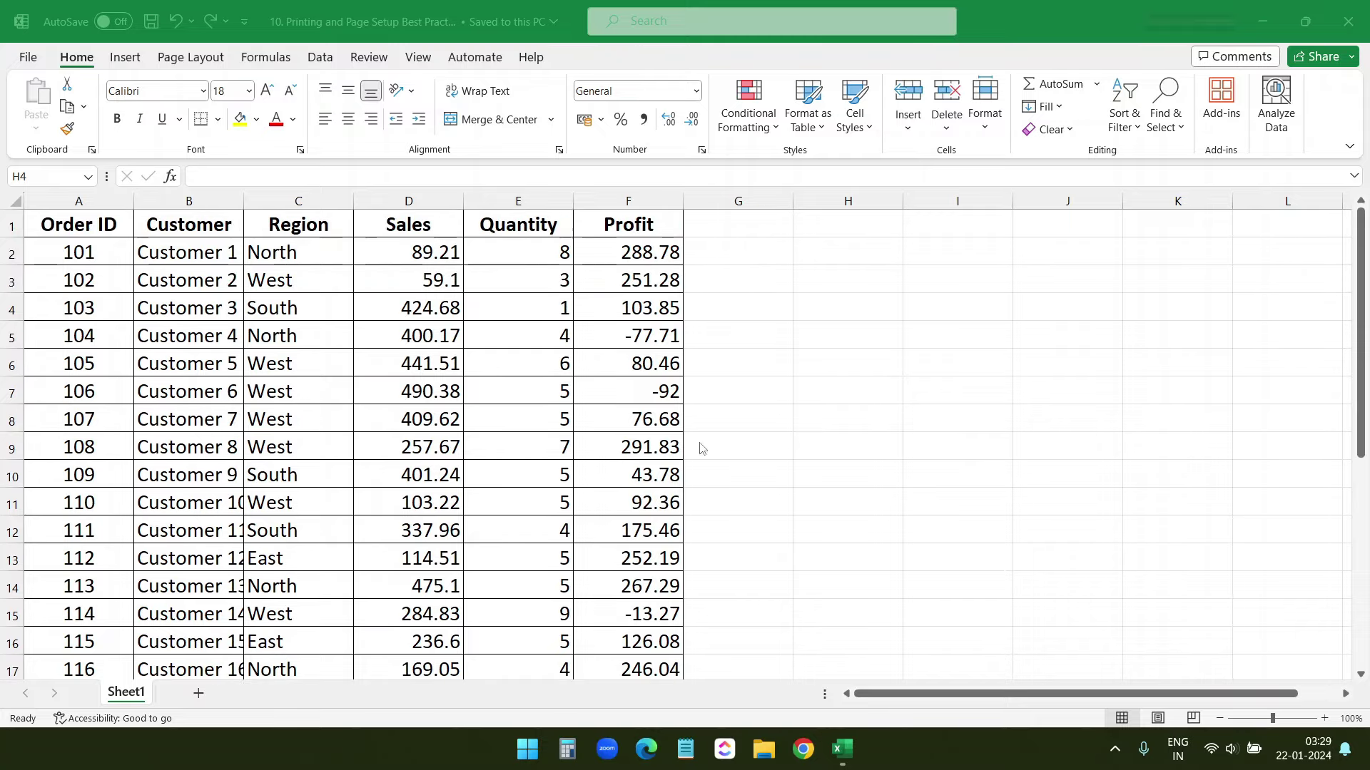
{"action": "left_click", "coordinate": [36, 64]}
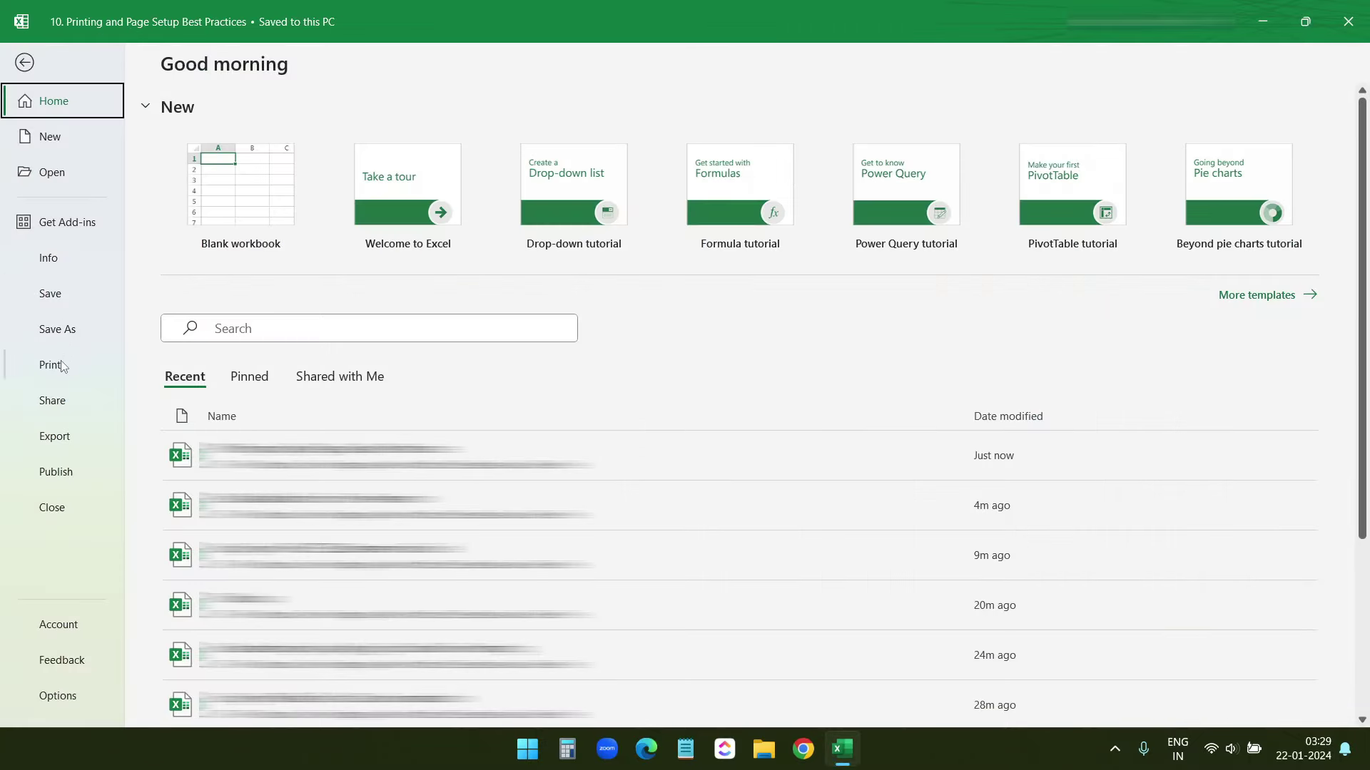
{"action": "left_click", "coordinate": [52, 365]}
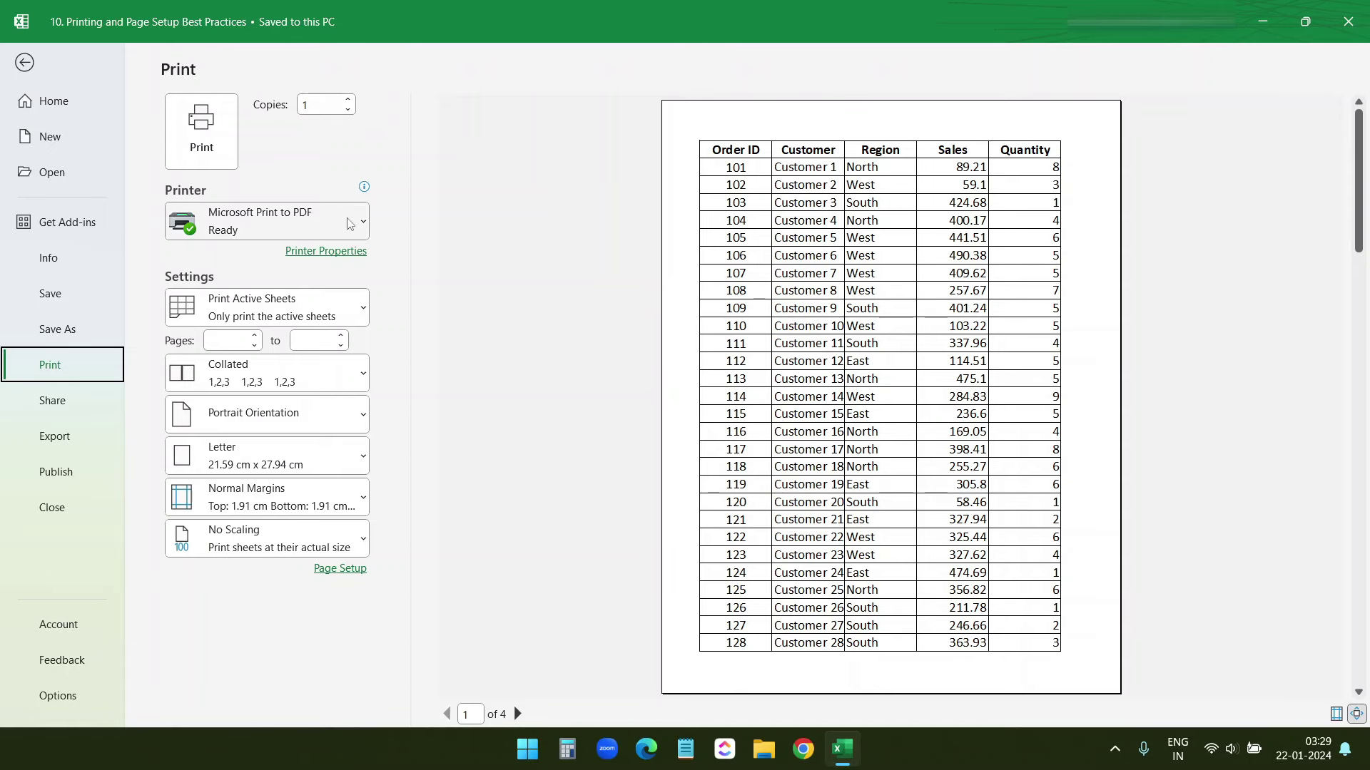
{"action": "left_click", "coordinate": [267, 221]}
{"action": "left_click", "coordinate": [392, 133]}
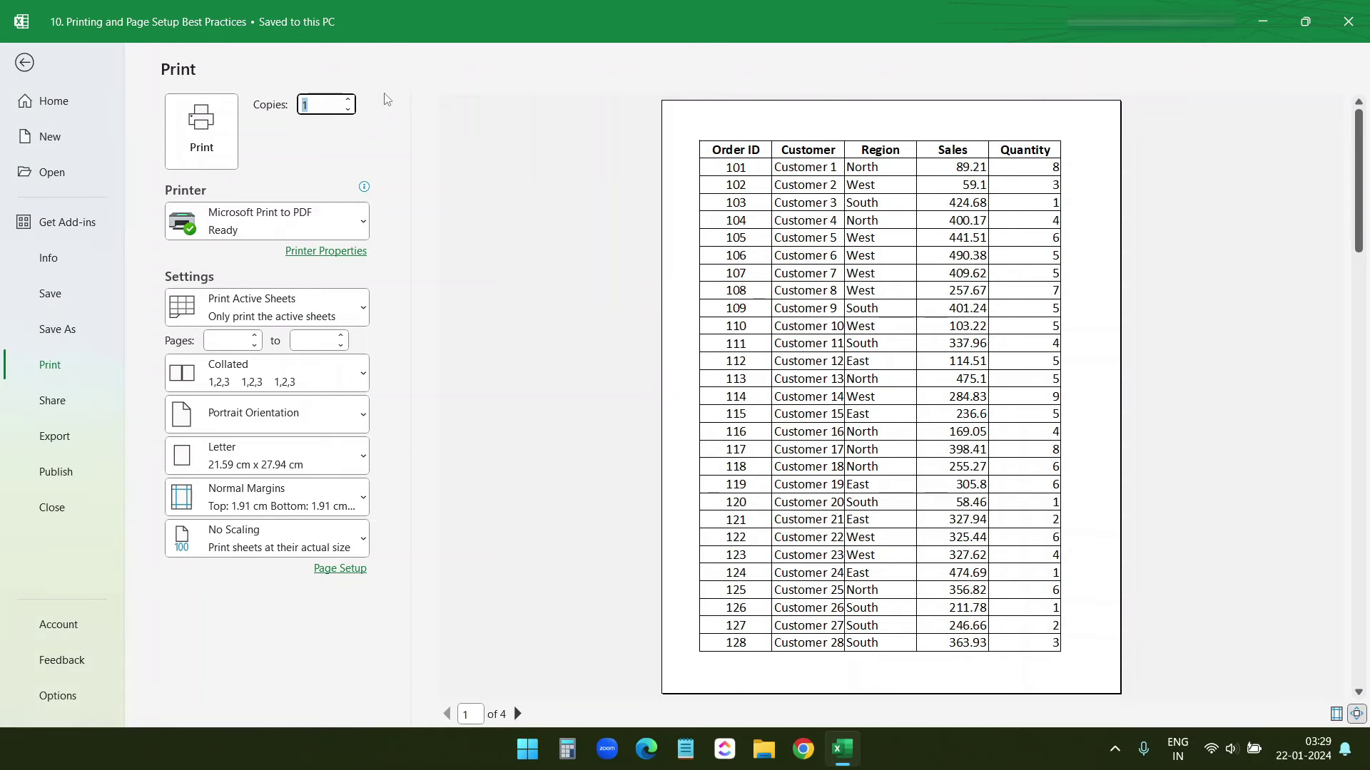
{"action": "left_click", "coordinate": [25, 64]}
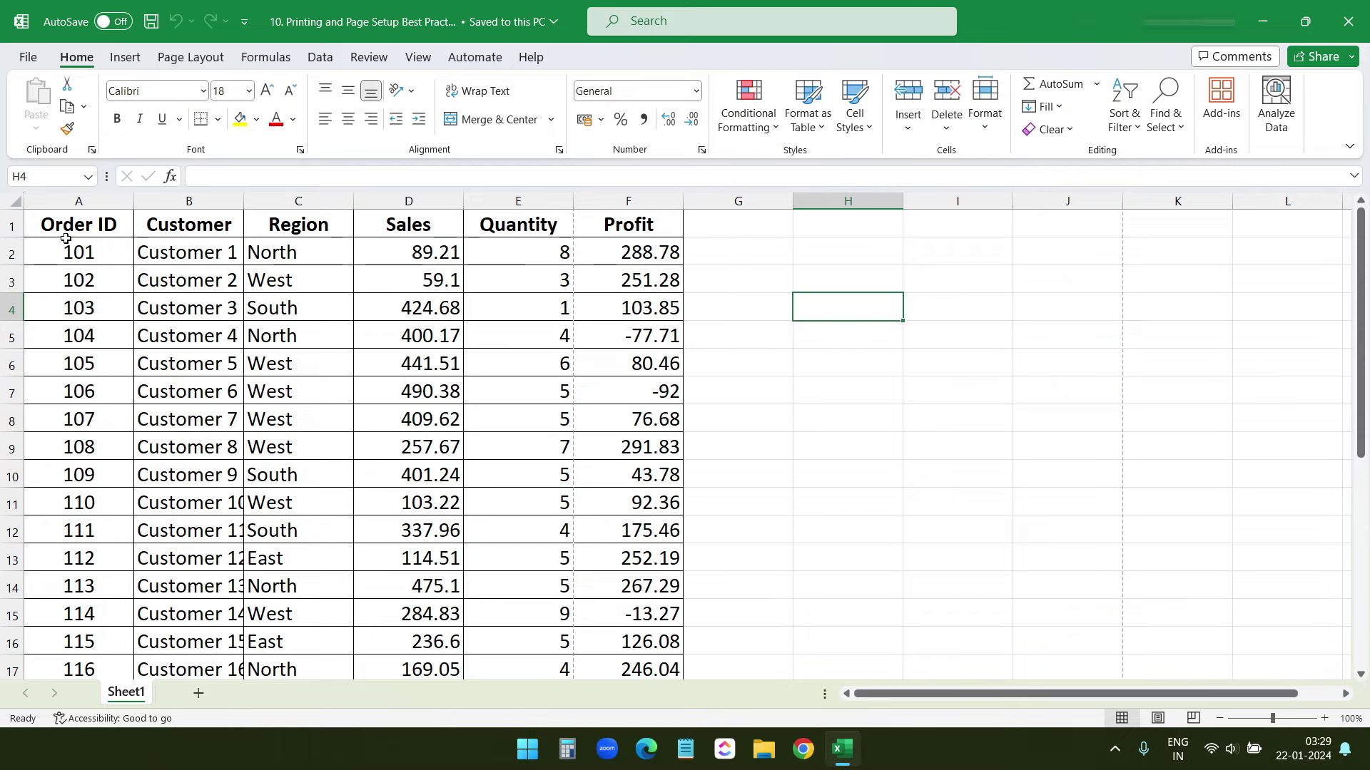
Examine the order columns from Order ID to Profit against the page break lines on the sheet.
{"action": "left_click", "coordinate": [62, 200]}
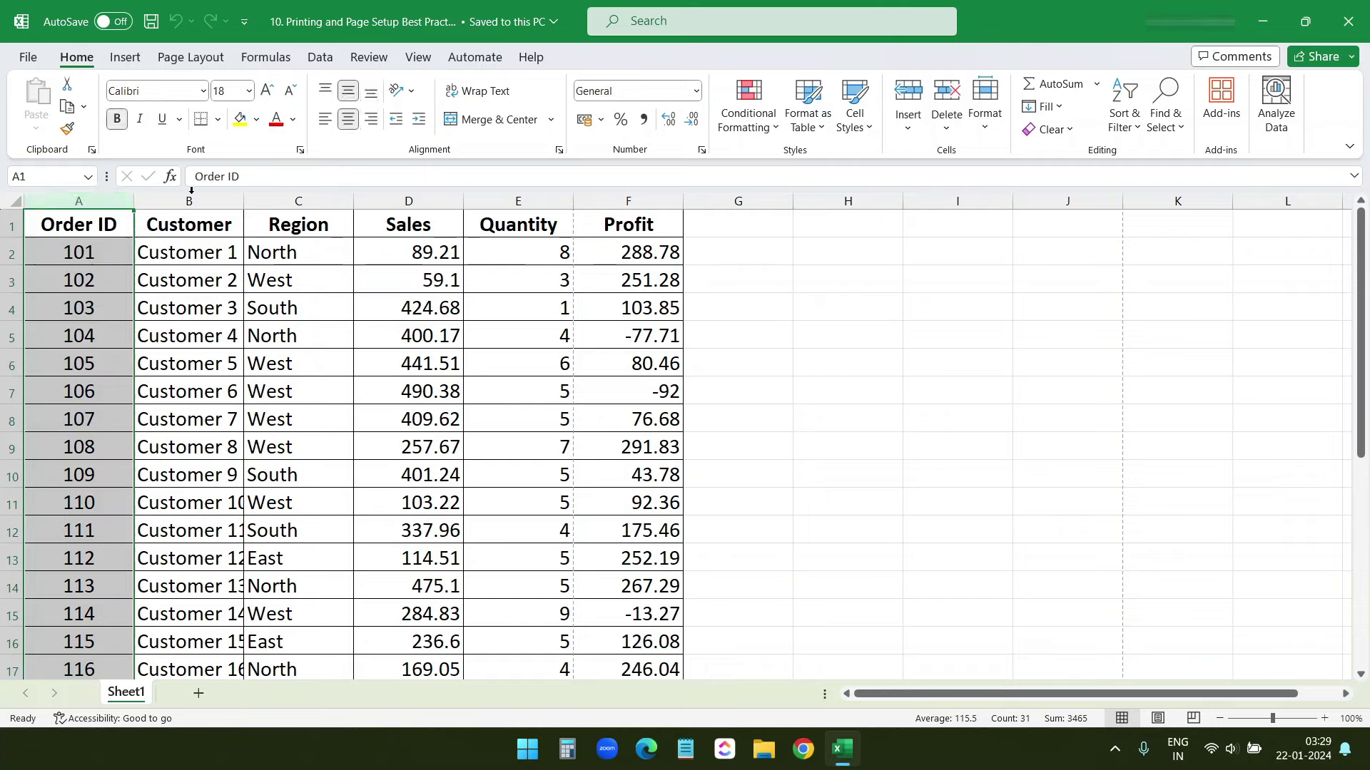
{"action": "left_click", "coordinate": [488, 196]}
{"action": "left_click", "coordinate": [654, 195]}
{"action": "scroll", "coordinate": [728, 286], "scroll_direction": "down", "scroll_amount": 10}
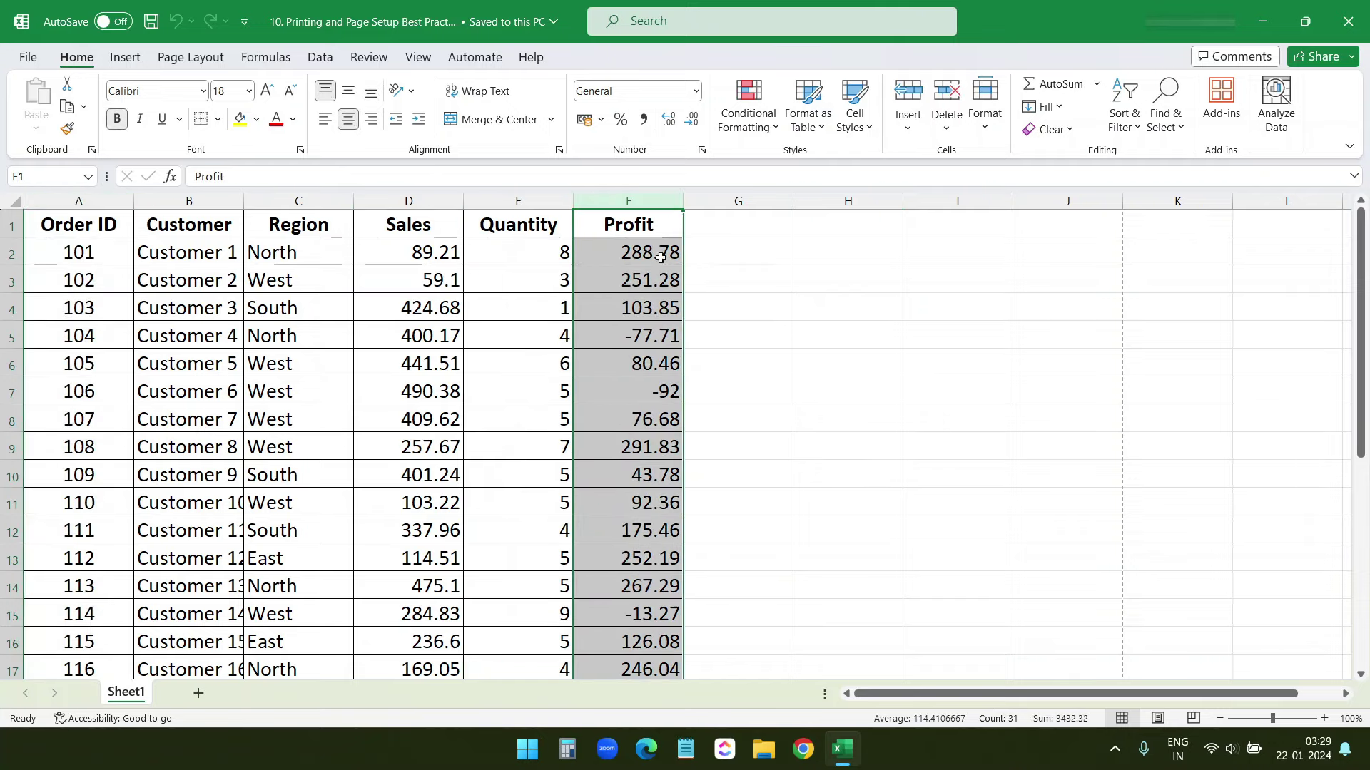
{"action": "scroll", "coordinate": [792, 338], "scroll_direction": "up", "scroll_amount": 10}
{"action": "left_click", "coordinate": [706, 281]}
Inspect the custom margin settings without changing them, and apply the Normal margins preset to the sheet.
{"action": "left_click", "coordinate": [196, 63]}
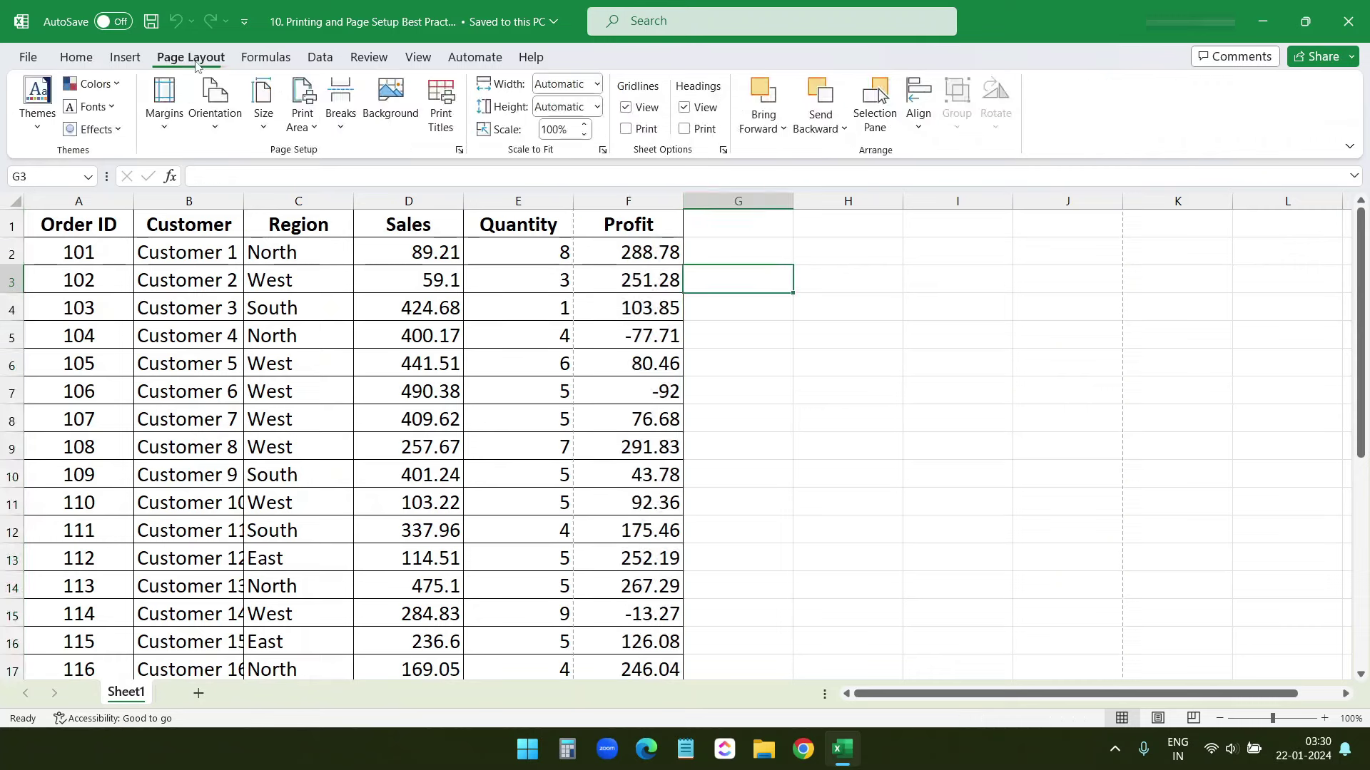
{"action": "left_click", "coordinate": [166, 114]}
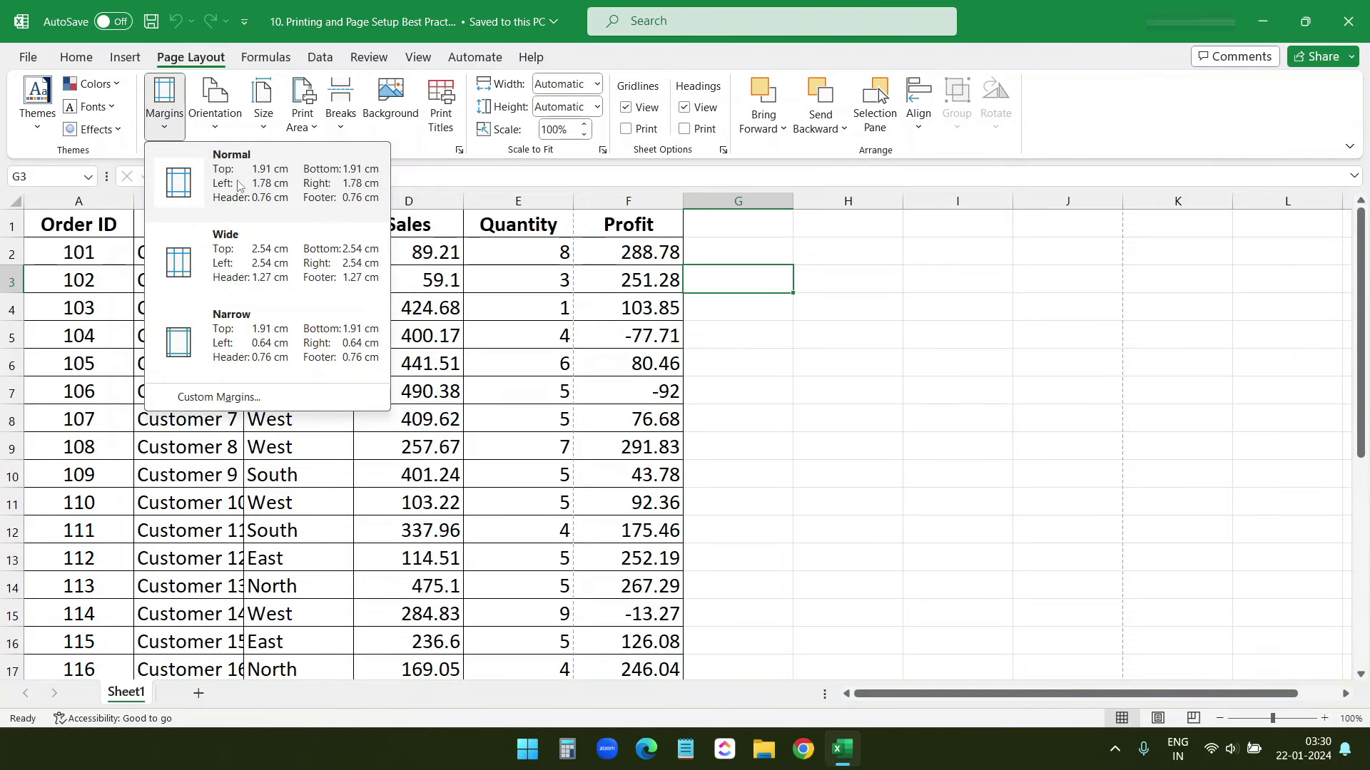
{"action": "left_click", "coordinate": [219, 397]}
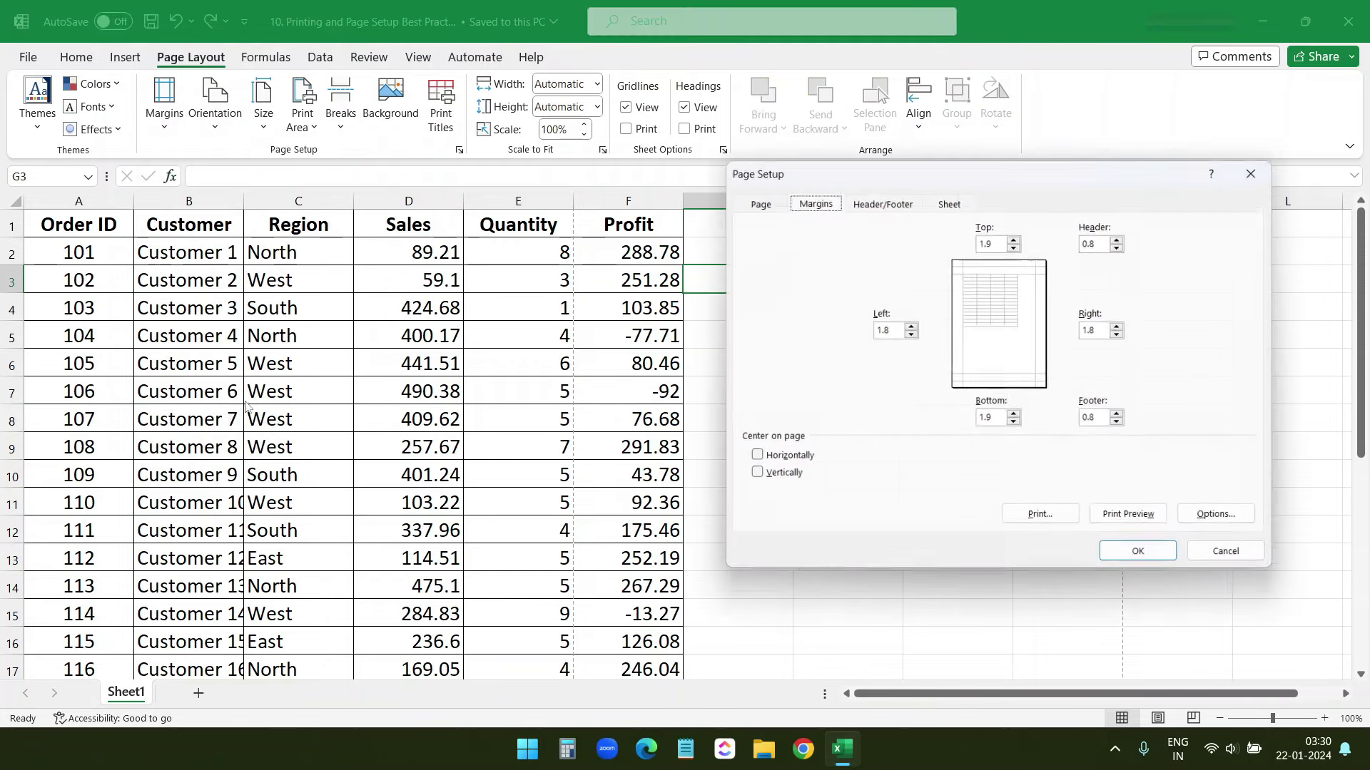
{"action": "left_click", "coordinate": [892, 329]}
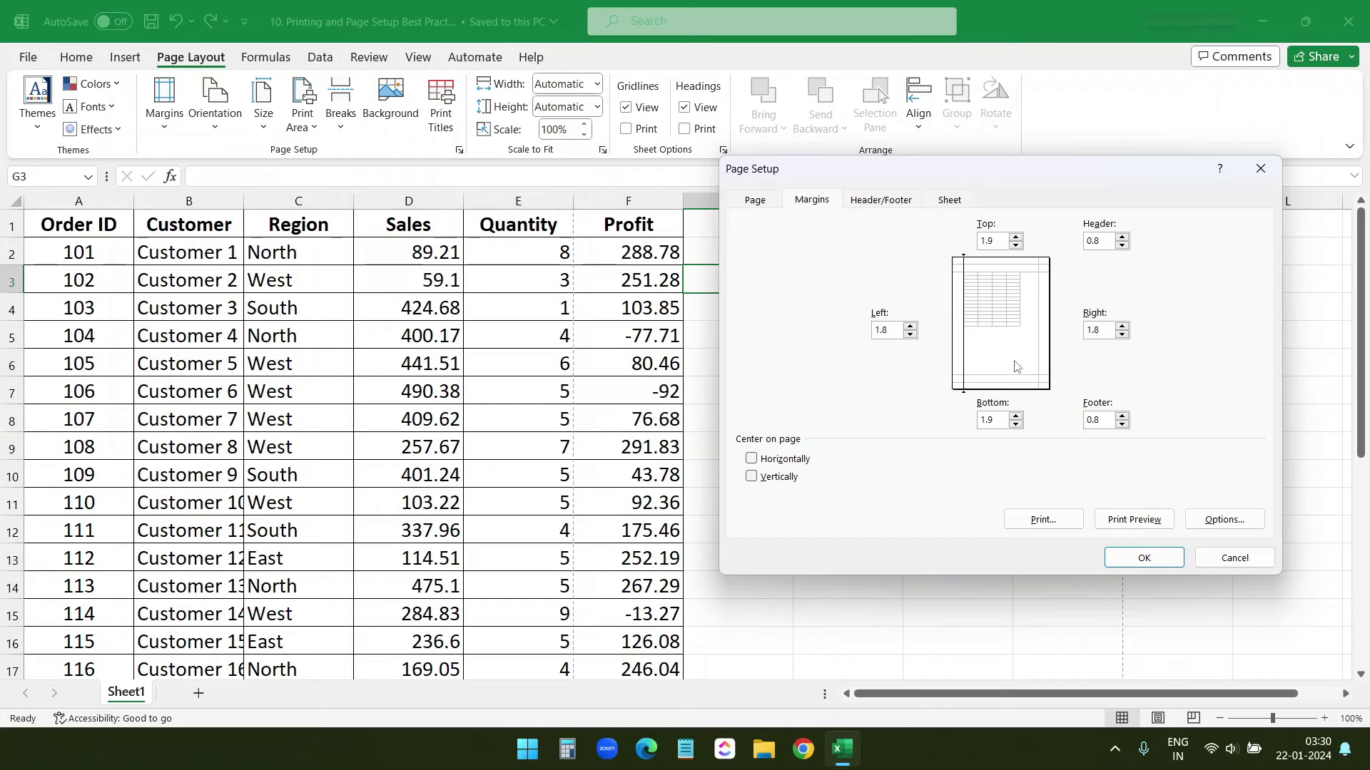
{"action": "left_click", "coordinate": [1234, 558]}
{"action": "left_click", "coordinate": [166, 118]}
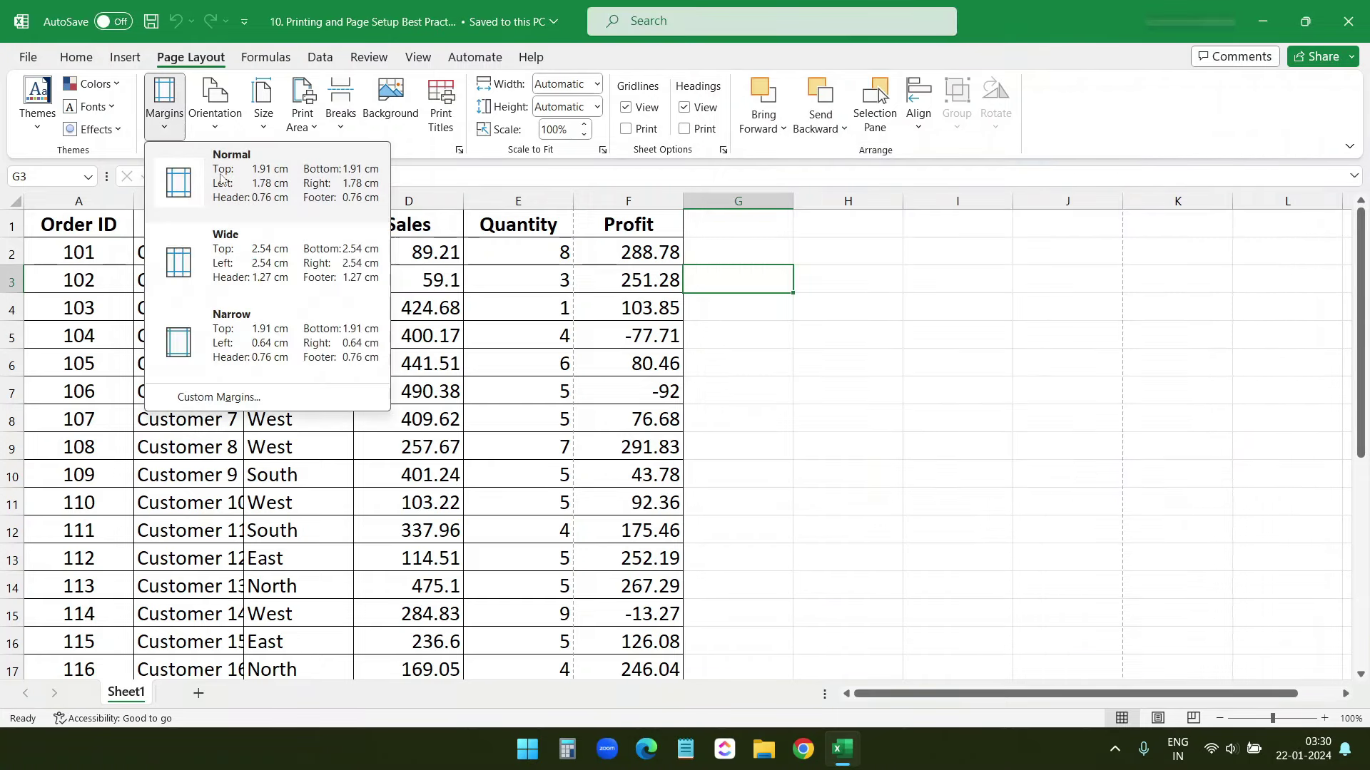
{"action": "left_click", "coordinate": [222, 180]}
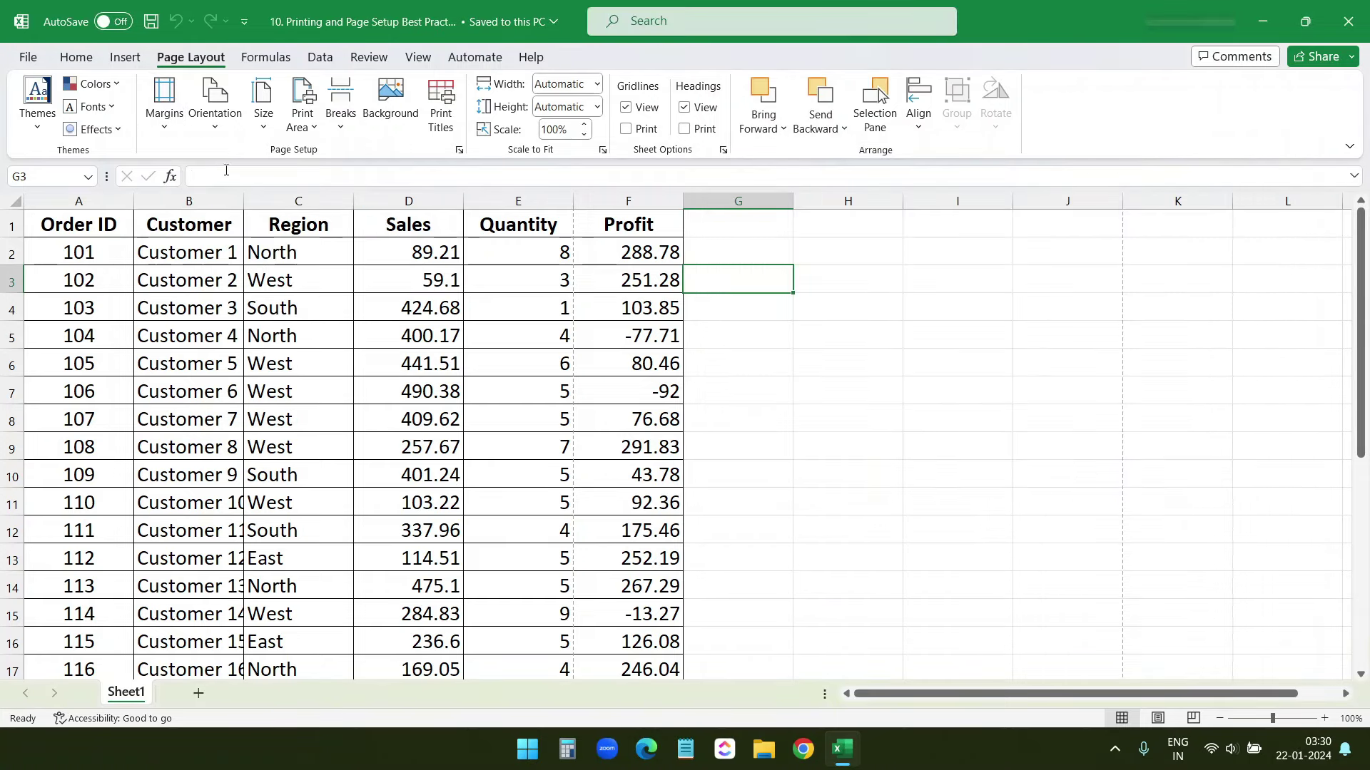
Set the sheet's paper size to A4 and check the selection in the list of paper sizes.
{"action": "left_click", "coordinate": [266, 134]}
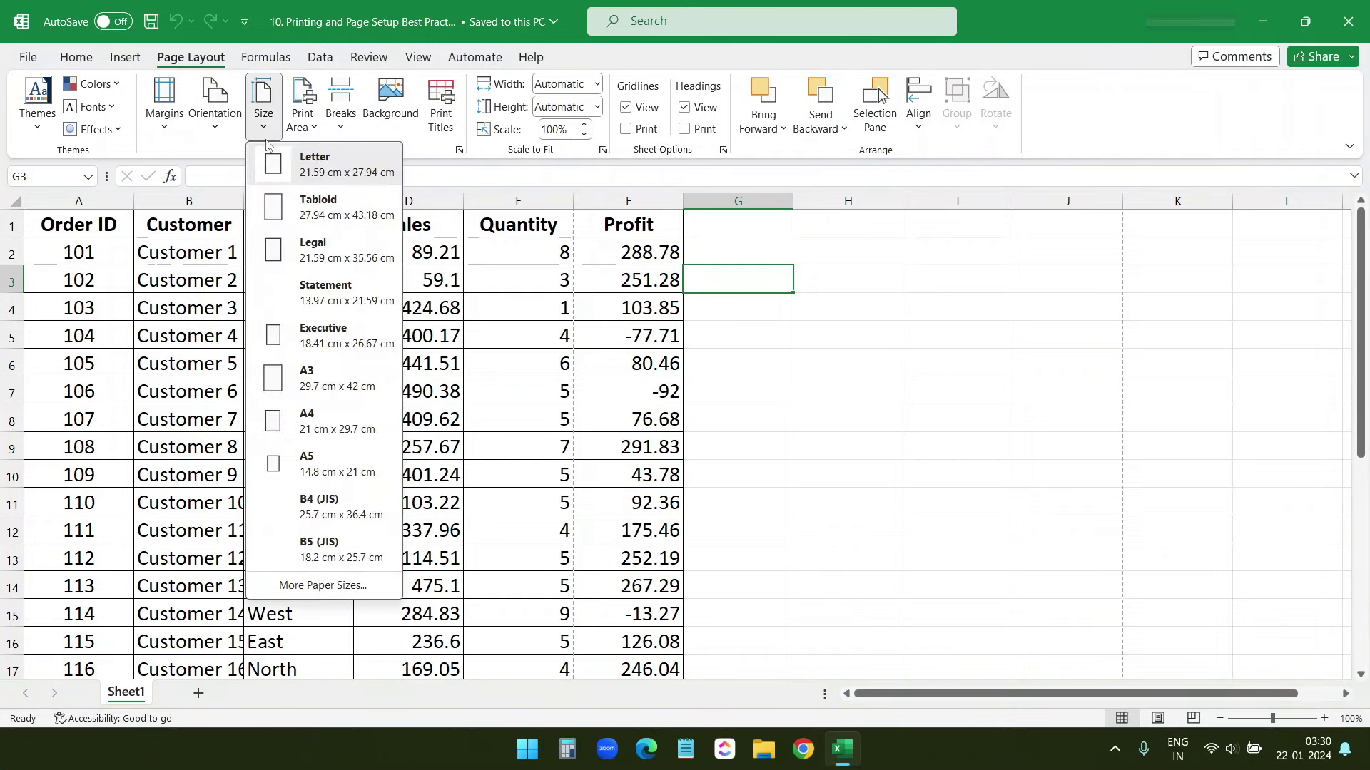
{"action": "left_click", "coordinate": [327, 420]}
{"action": "left_click", "coordinate": [263, 114]}
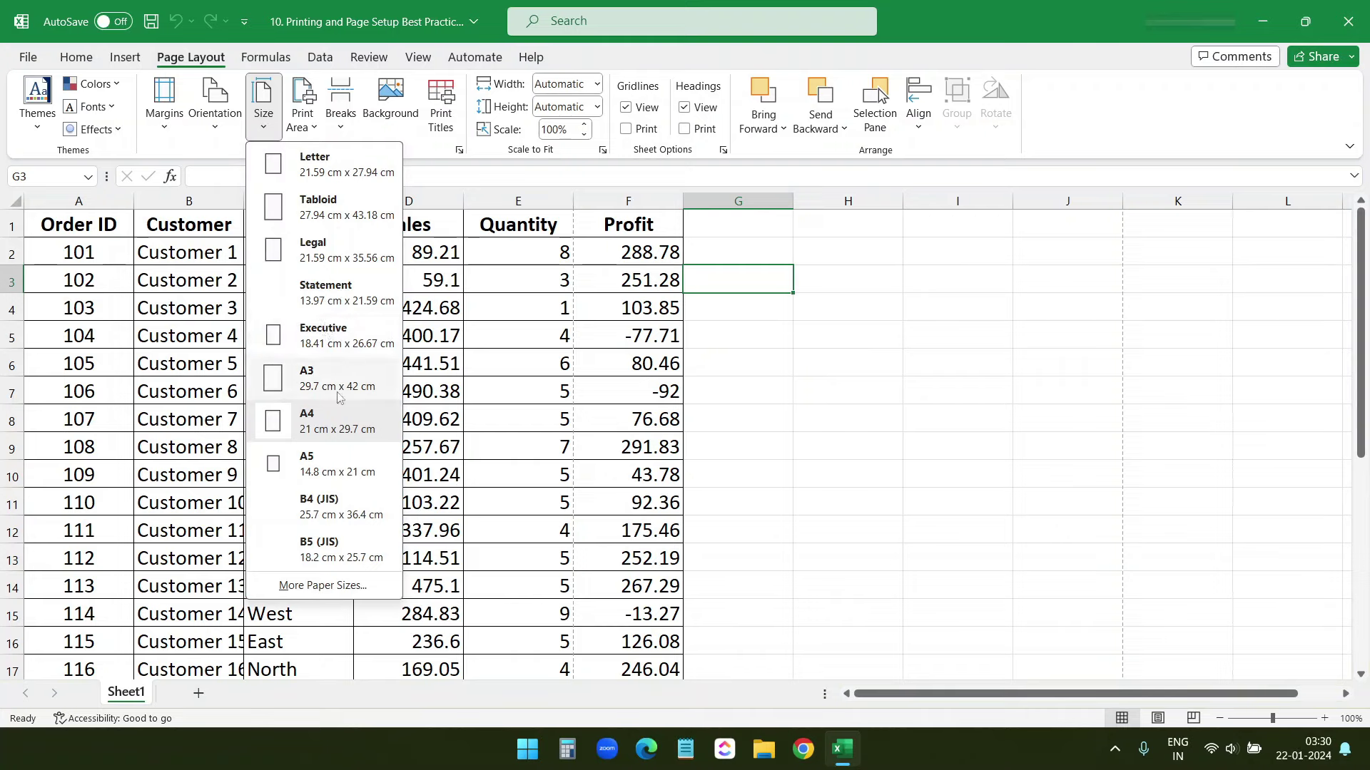
Look at the additional paper size settings and the page orientation options without changing either.
{"action": "left_click", "coordinate": [330, 593]}
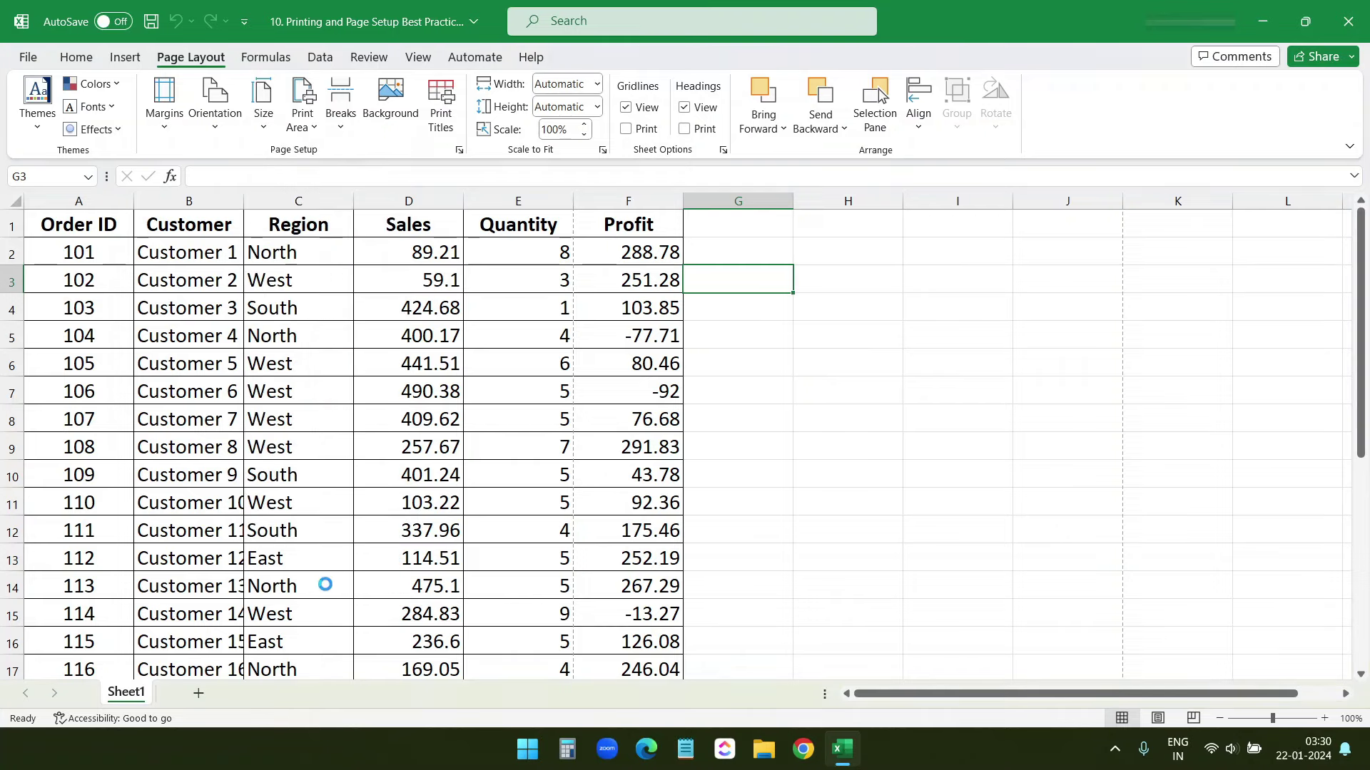
{"action": "left_click", "coordinate": [1234, 557]}
{"action": "left_click", "coordinate": [216, 126]}
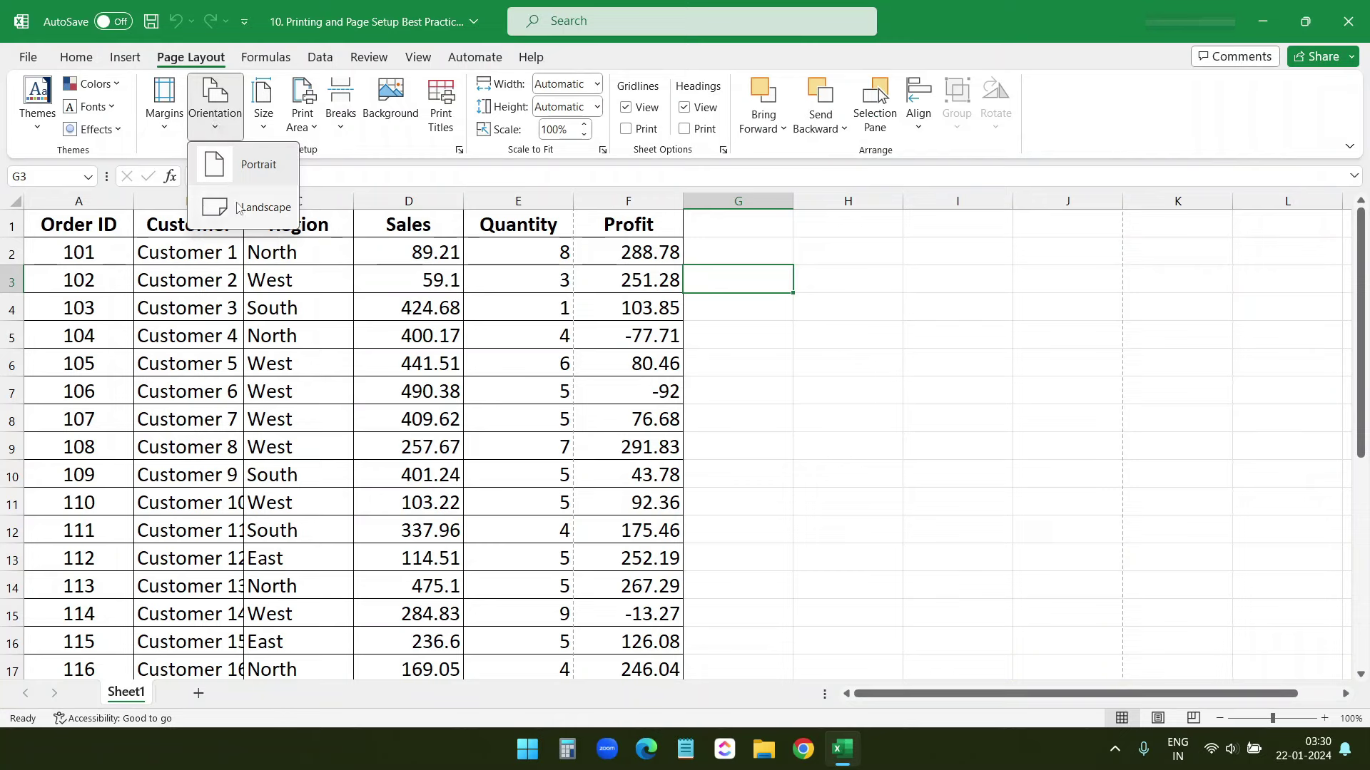
{"action": "left_click", "coordinate": [611, 325]}
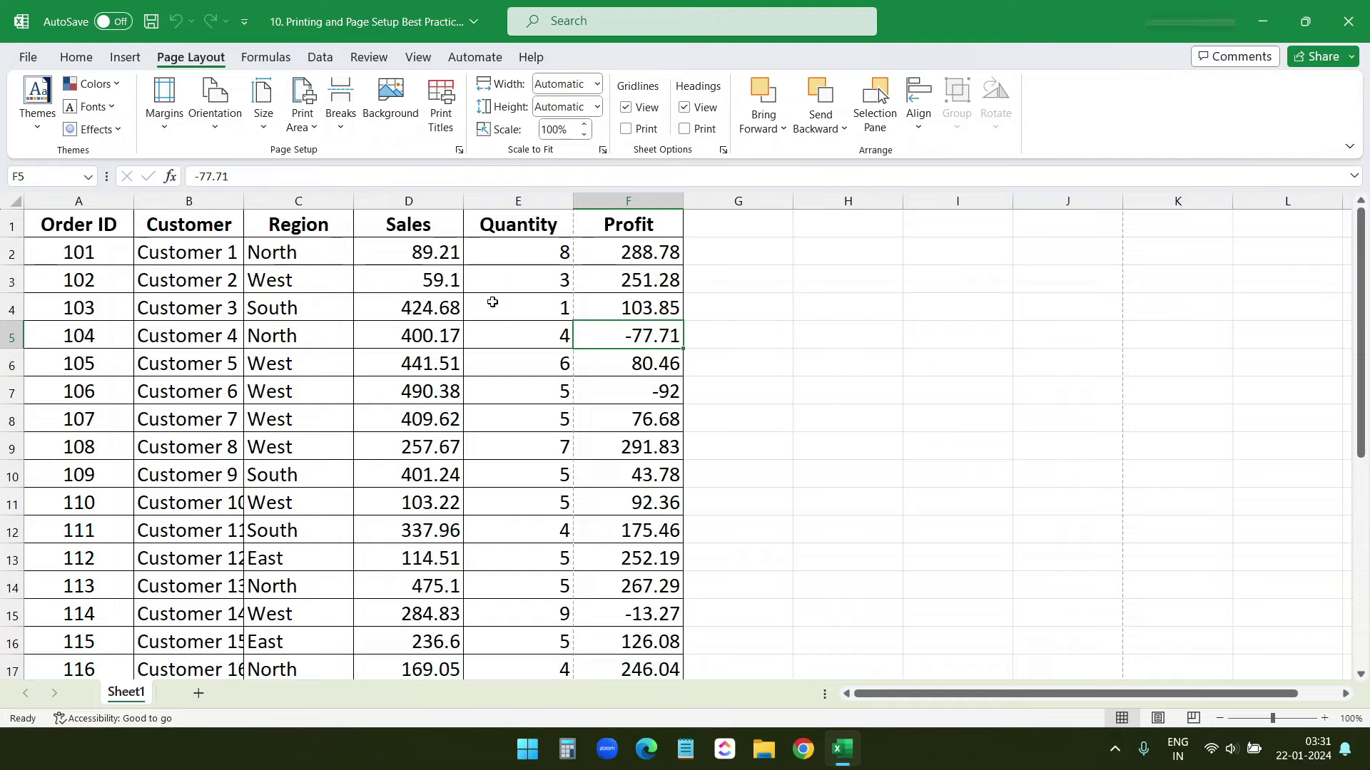
Show the sheet in Page Break Preview and move the vertical page break from after Quantity to after the Profit column.
{"action": "left_click", "coordinate": [422, 61]}
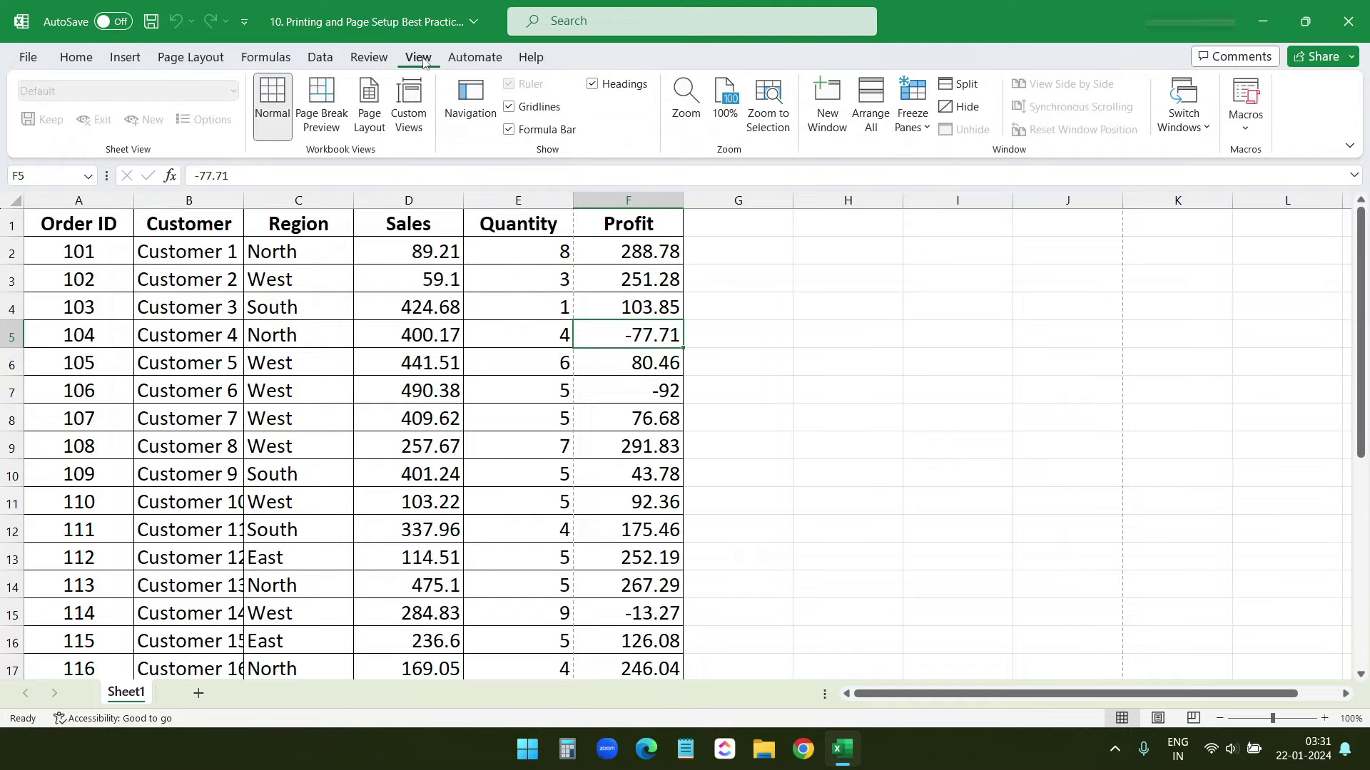
{"action": "key", "text": "Up"}
{"action": "key", "text": "Up"}
{"action": "key", "text": "Left"}
{"action": "key", "text": "Left"}
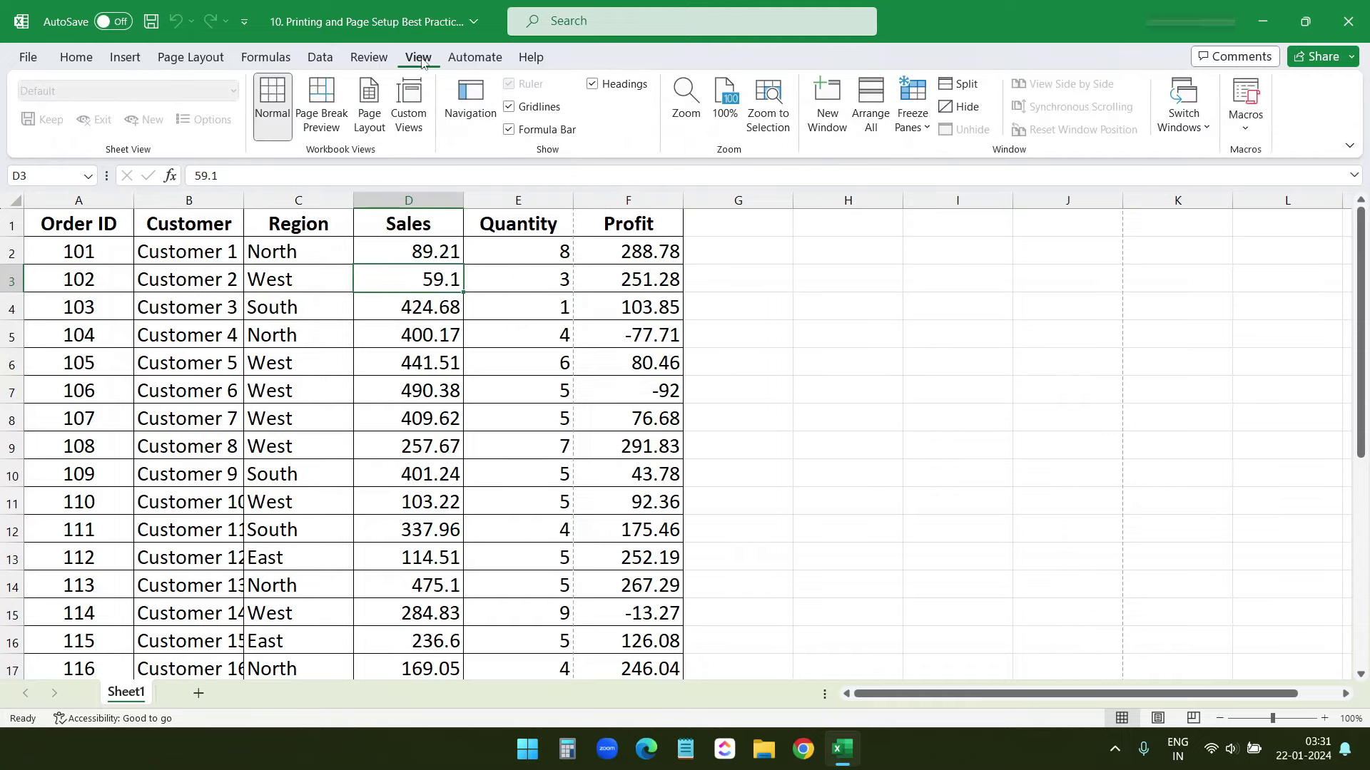
{"action": "left_click", "coordinate": [322, 118]}
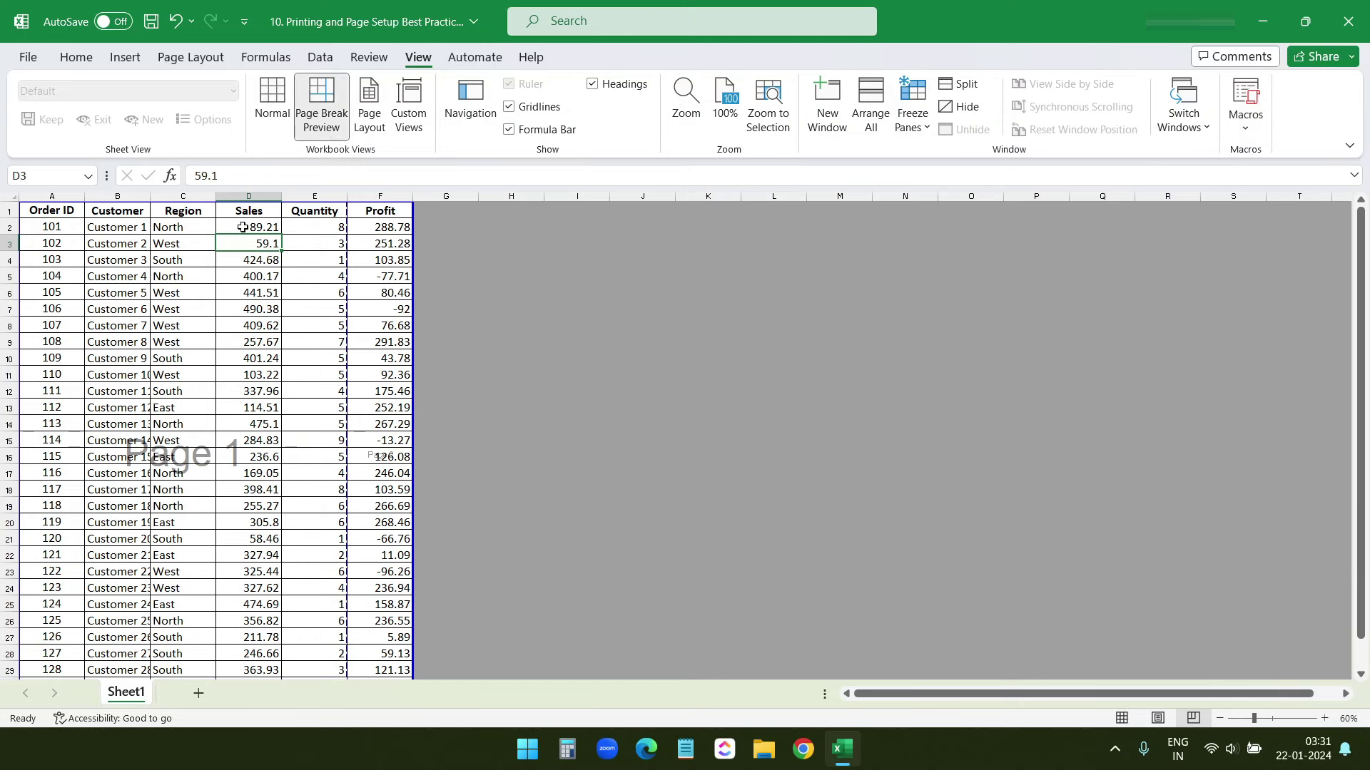
{"action": "scroll", "coordinate": [279, 385], "scroll_direction": "down", "scroll_amount": 4}
{"action": "scroll", "coordinate": [265, 382], "scroll_direction": "up", "scroll_amount": 4}
{"action": "left_click_drag", "start_coordinate": [348, 316], "coordinate": [412, 316]}
Return the order sheet to Normal view and open its print preview.
{"action": "scroll", "coordinate": [343, 397], "scroll_direction": "down", "scroll_amount": 1}
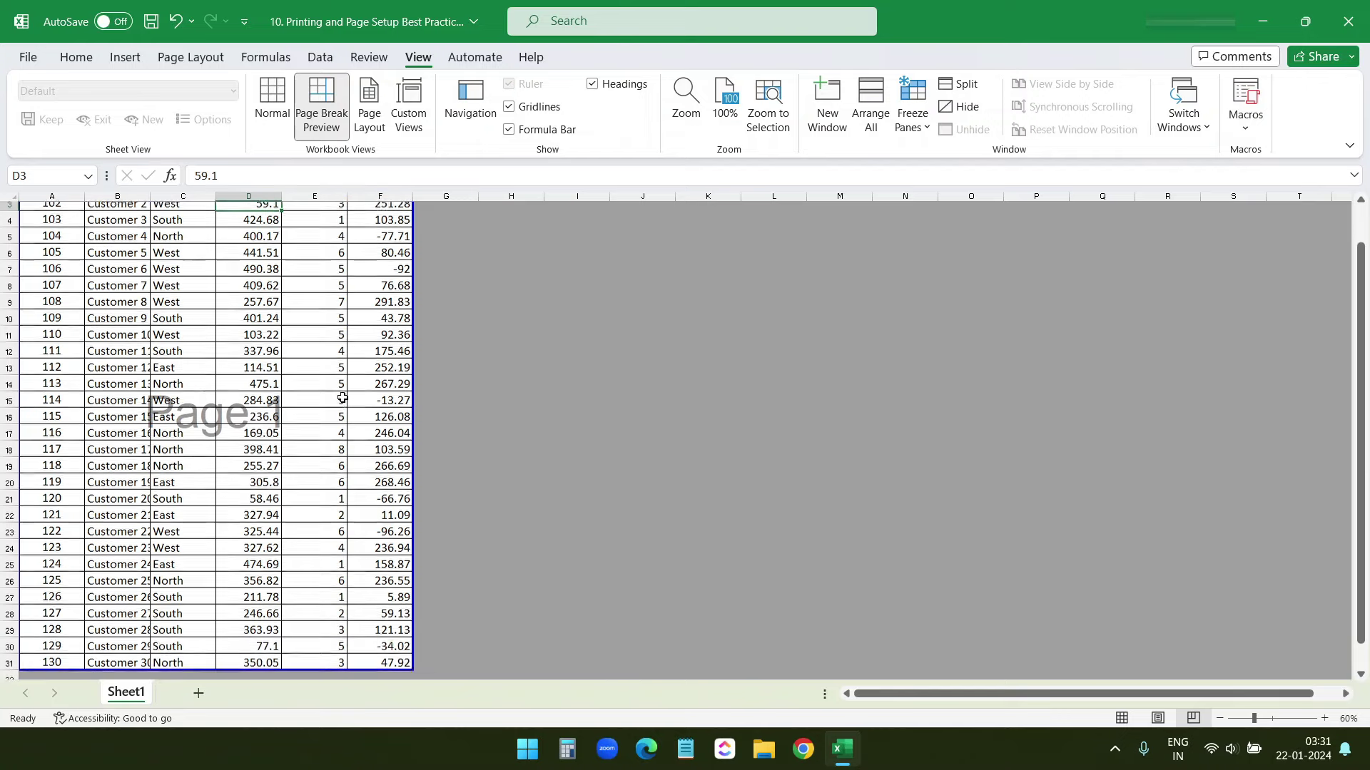
{"action": "scroll", "coordinate": [342, 398], "scroll_direction": "down", "scroll_amount": 3}
{"action": "scroll", "coordinate": [343, 397], "scroll_direction": "up", "scroll_amount": 4}
{"action": "left_click", "coordinate": [272, 105]}
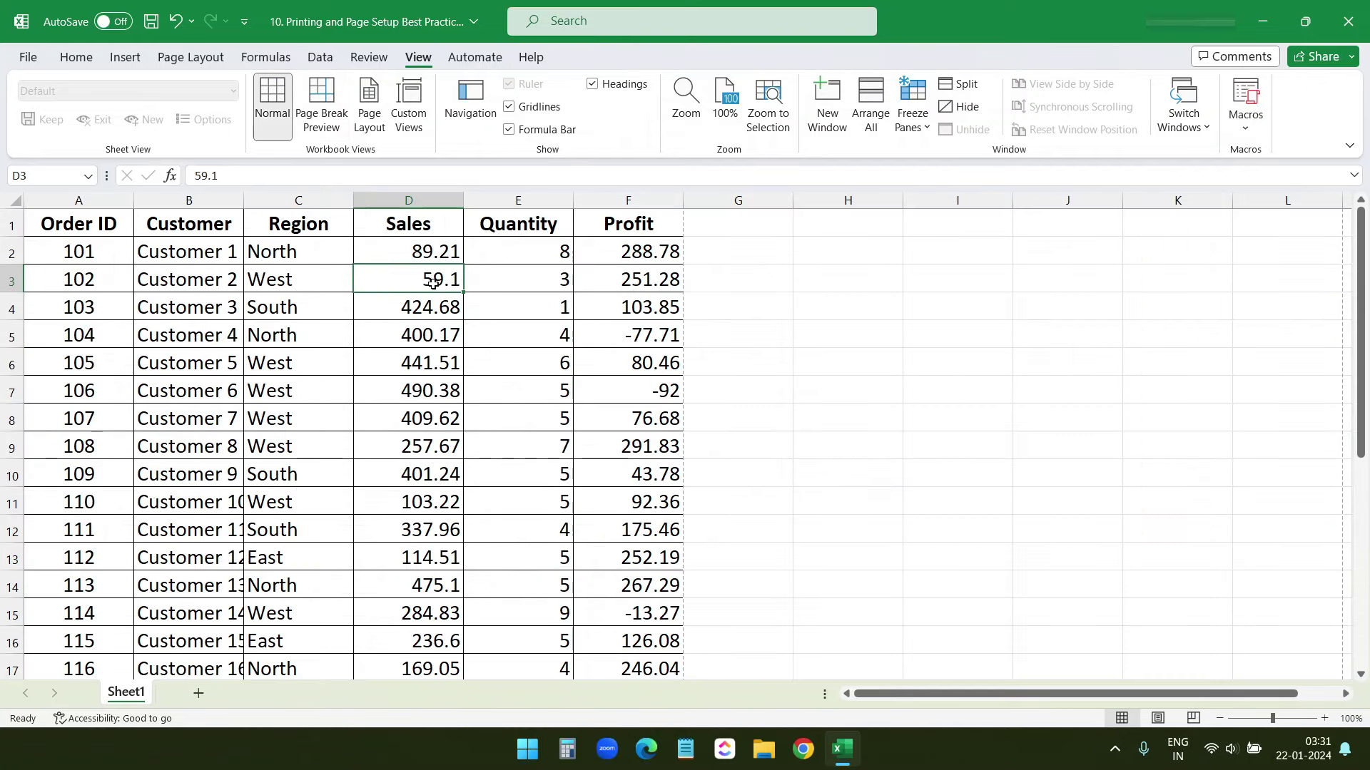
{"action": "left_click", "coordinate": [29, 57]}
{"action": "left_click", "coordinate": [67, 358]}
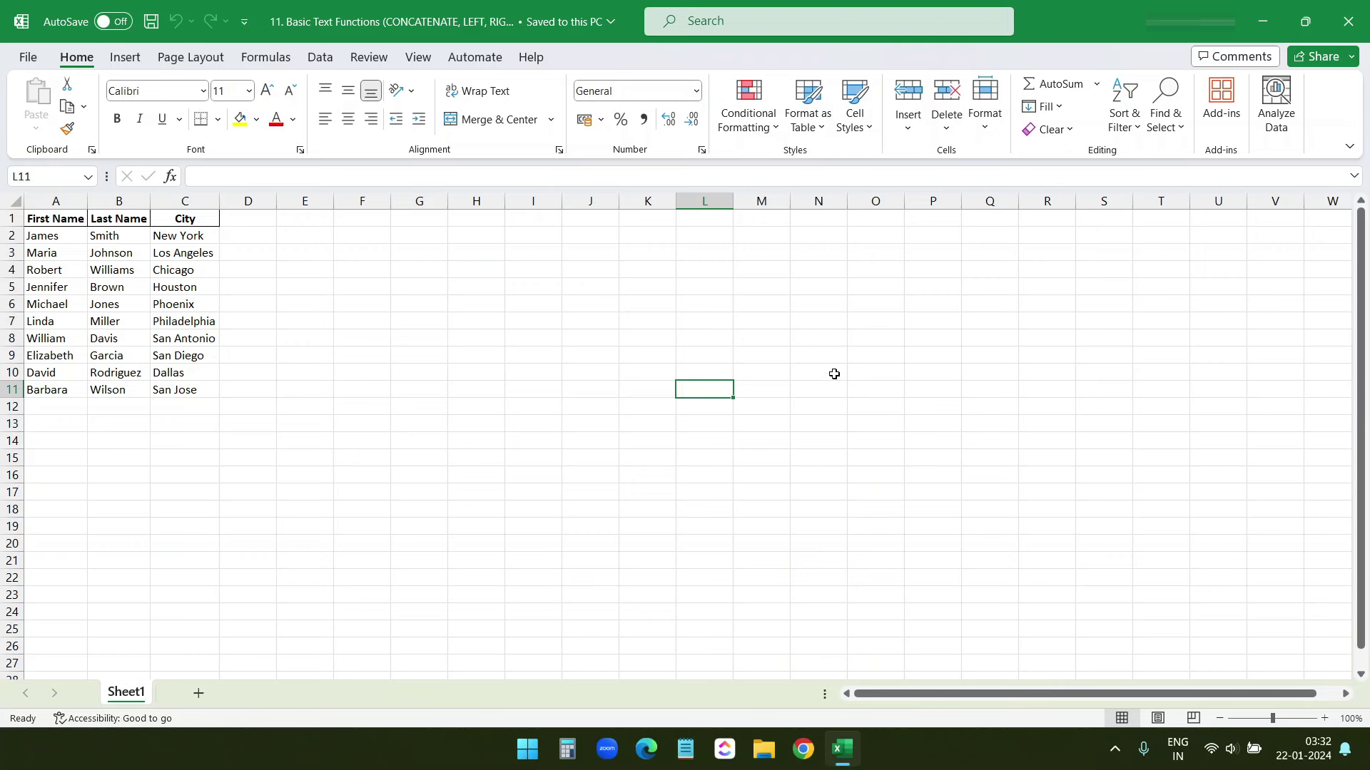
Add the heading "Full name" in cell E1 beside the First Name, Last Name and City columns.
{"action": "left_click_drag", "start_coordinate": [56, 202], "coordinate": [185, 201]}
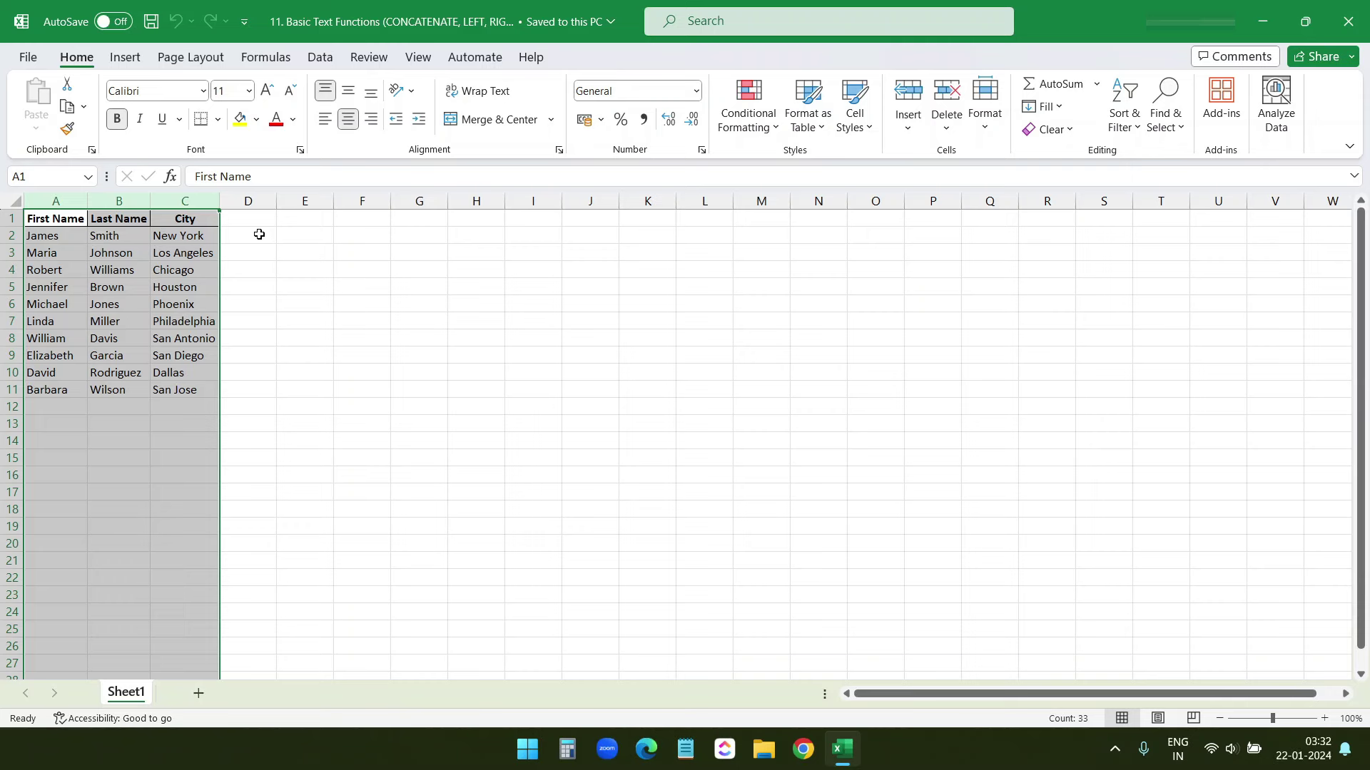
{"action": "left_click", "coordinate": [307, 223]}
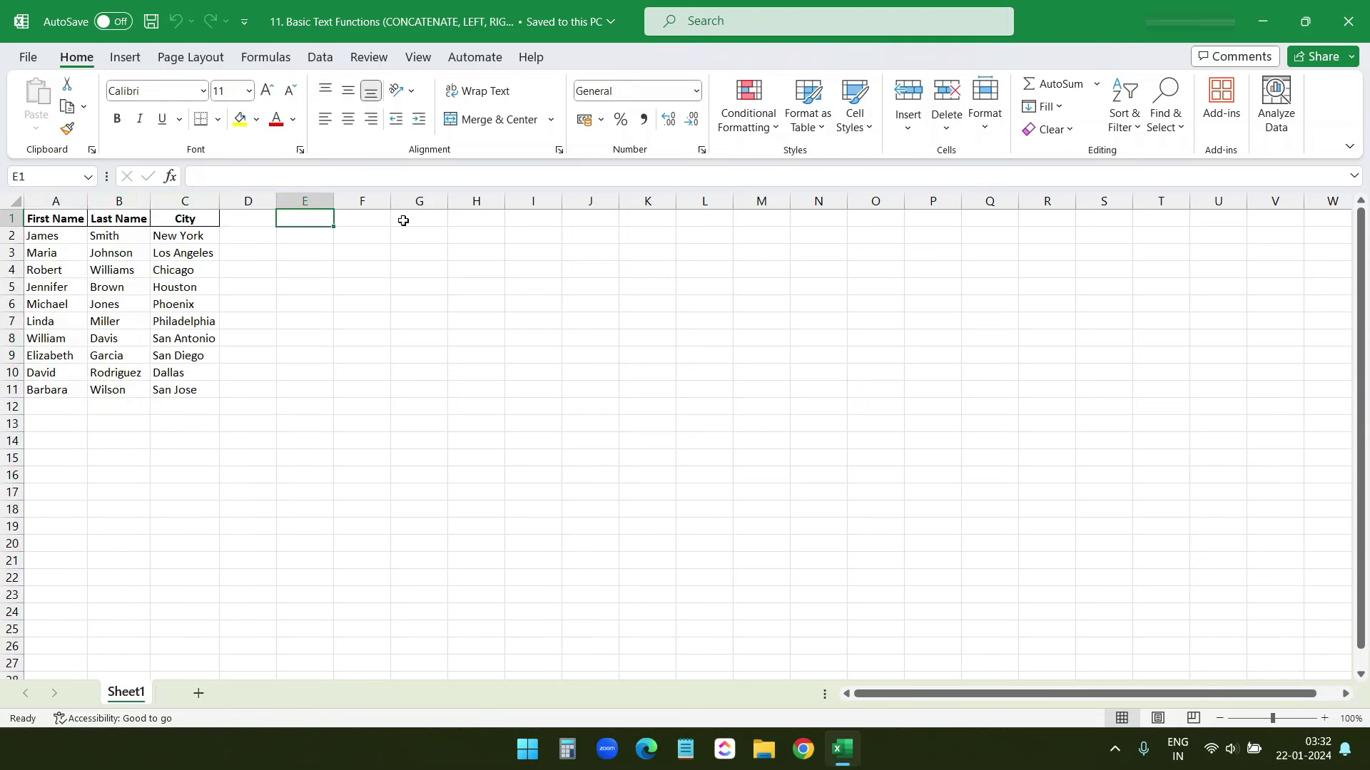
{"action": "type", "text": "Full nam"}
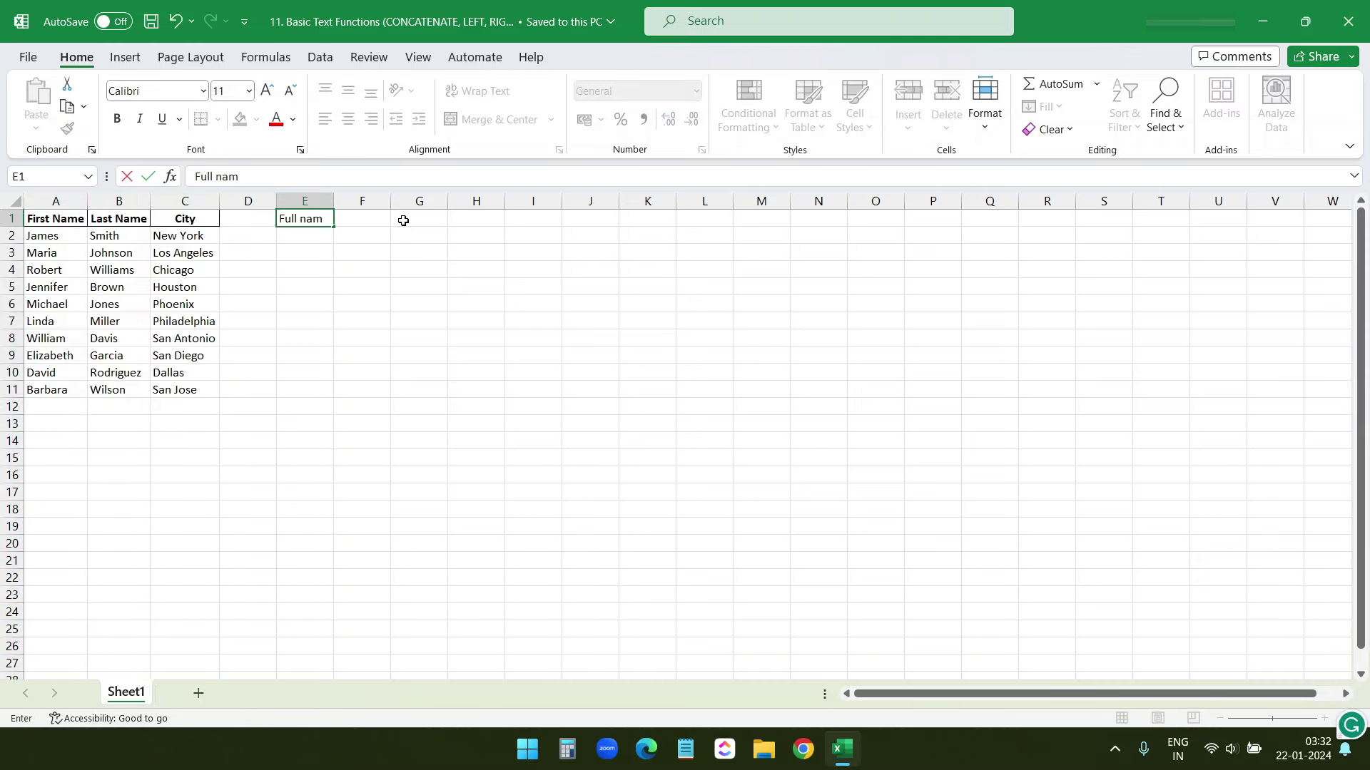
{"action": "type", "text": "e"}
{"action": "key", "text": "Return"}
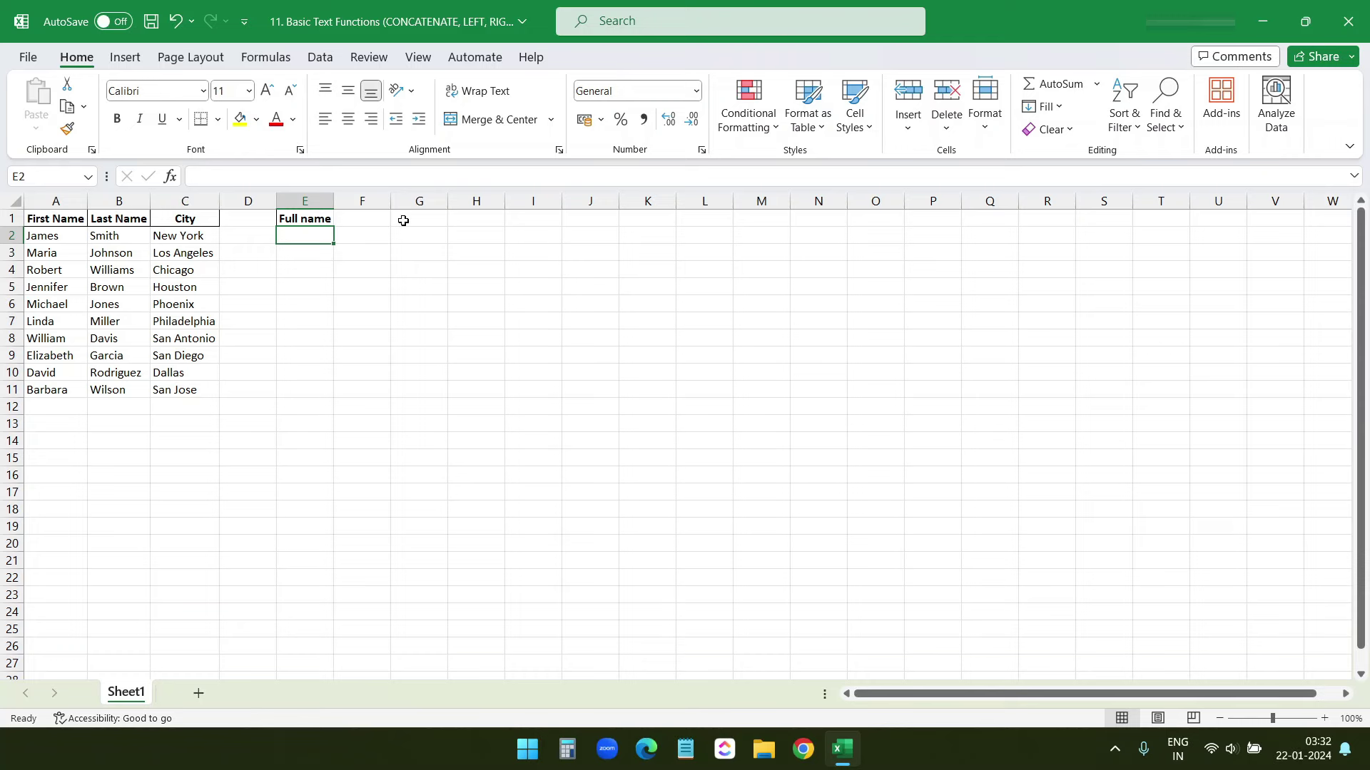
Enter =CONCATENATE(A2,B2) in cell E2 and autofit the width of column E.
{"action": "type", "text": "=concat"}
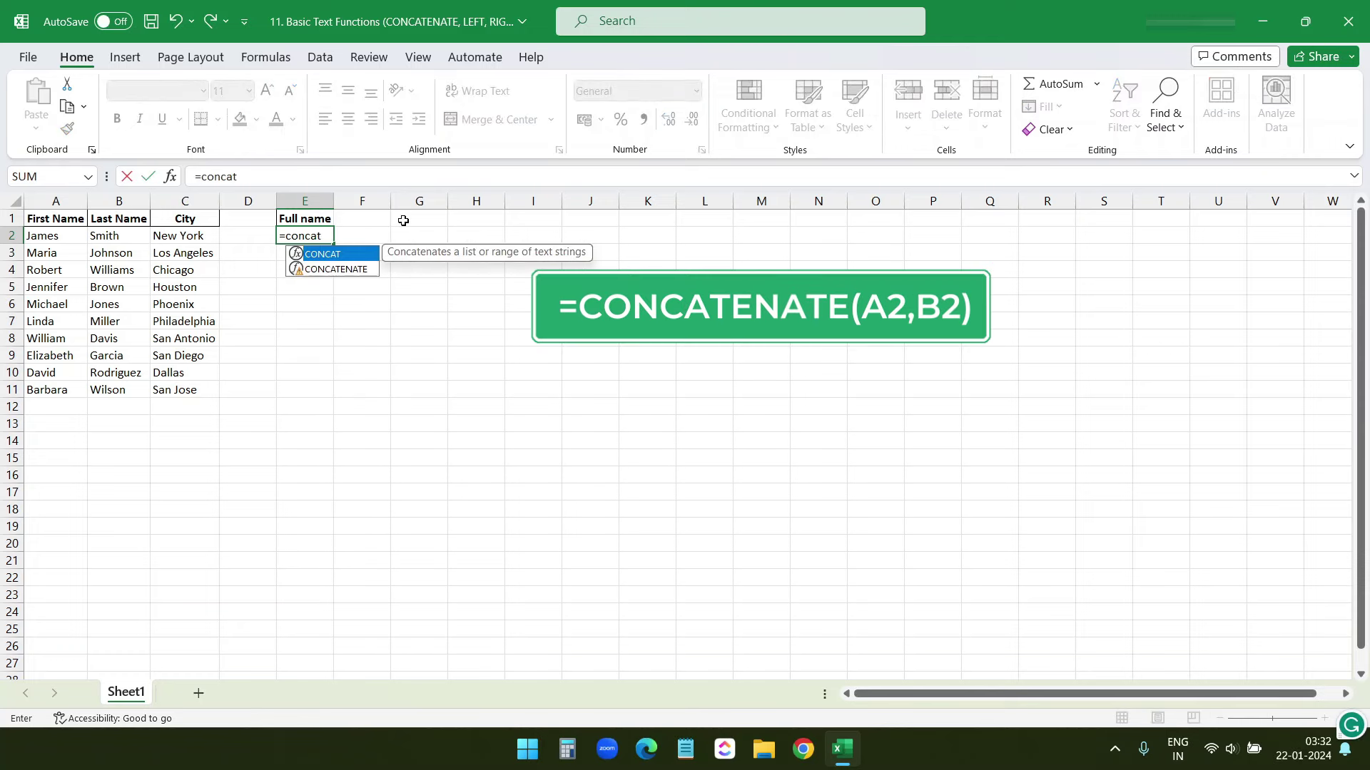
{"action": "type", "text": "enate"}
{"action": "key", "text": "Tab"}
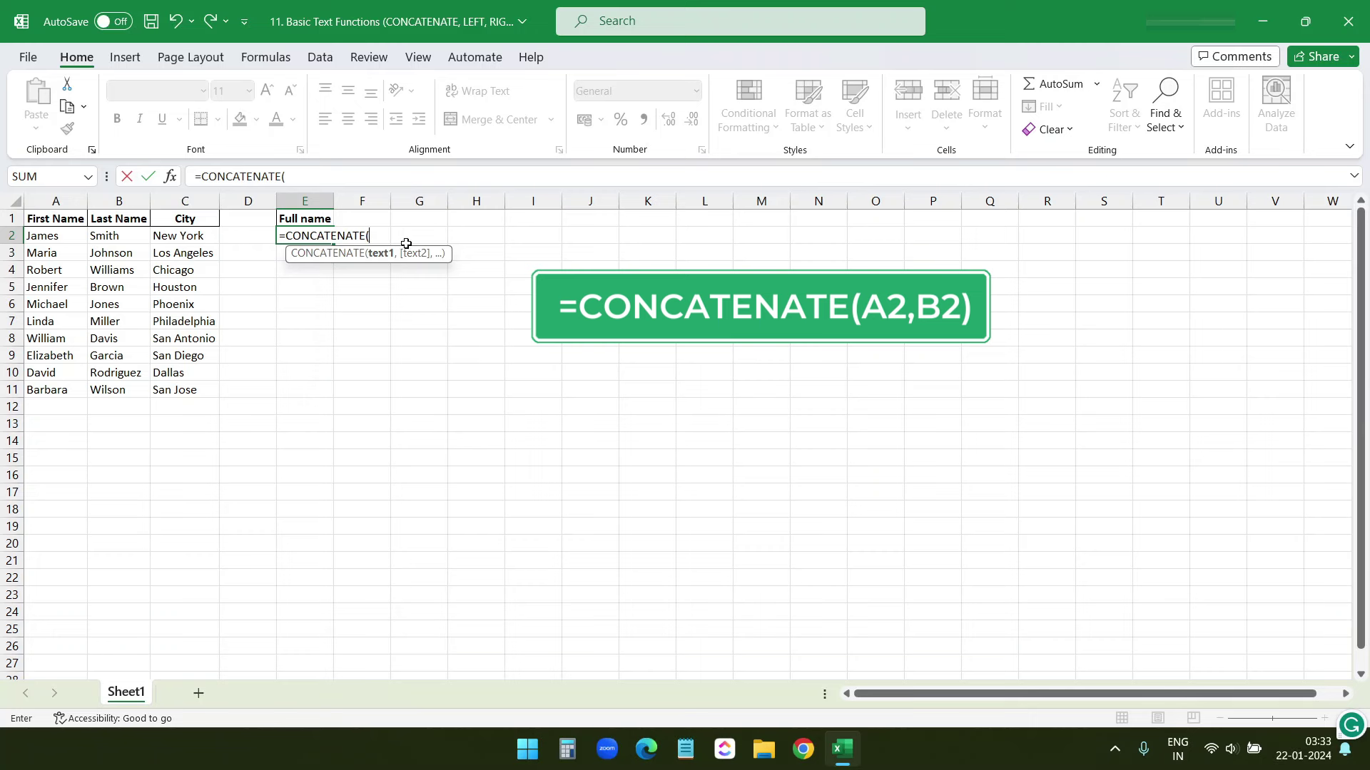
{"action": "left_click", "coordinate": [55, 237]}
{"action": "type", "text": ","}
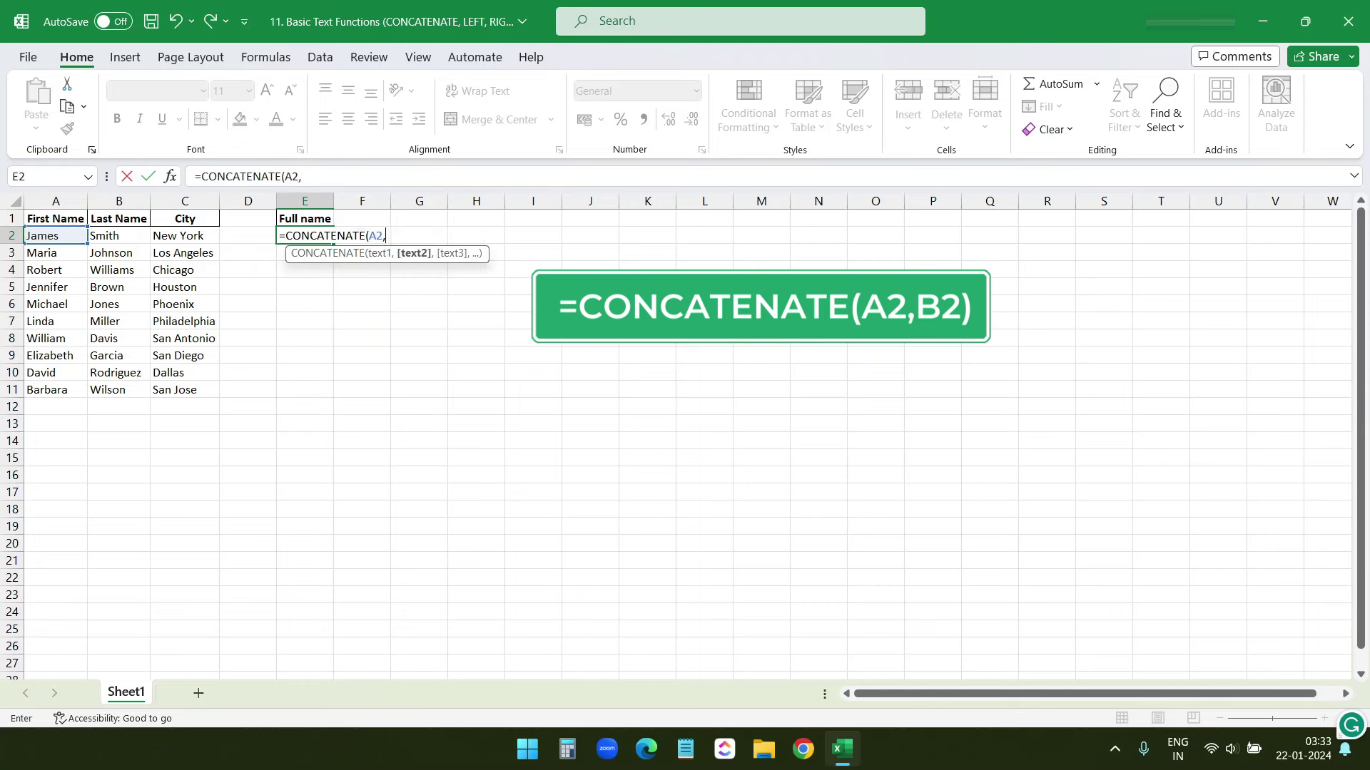
{"action": "left_click", "coordinate": [119, 239]}
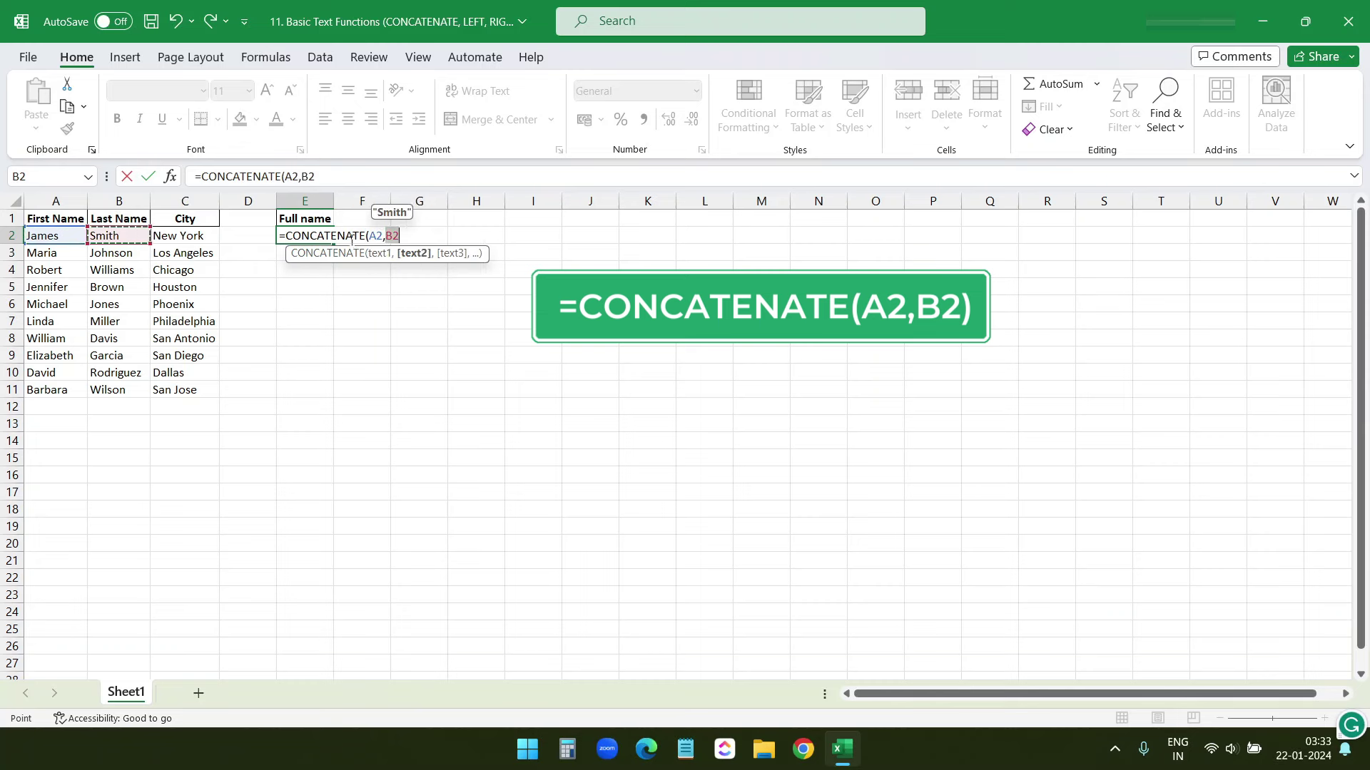
{"action": "type", "text": ")"}
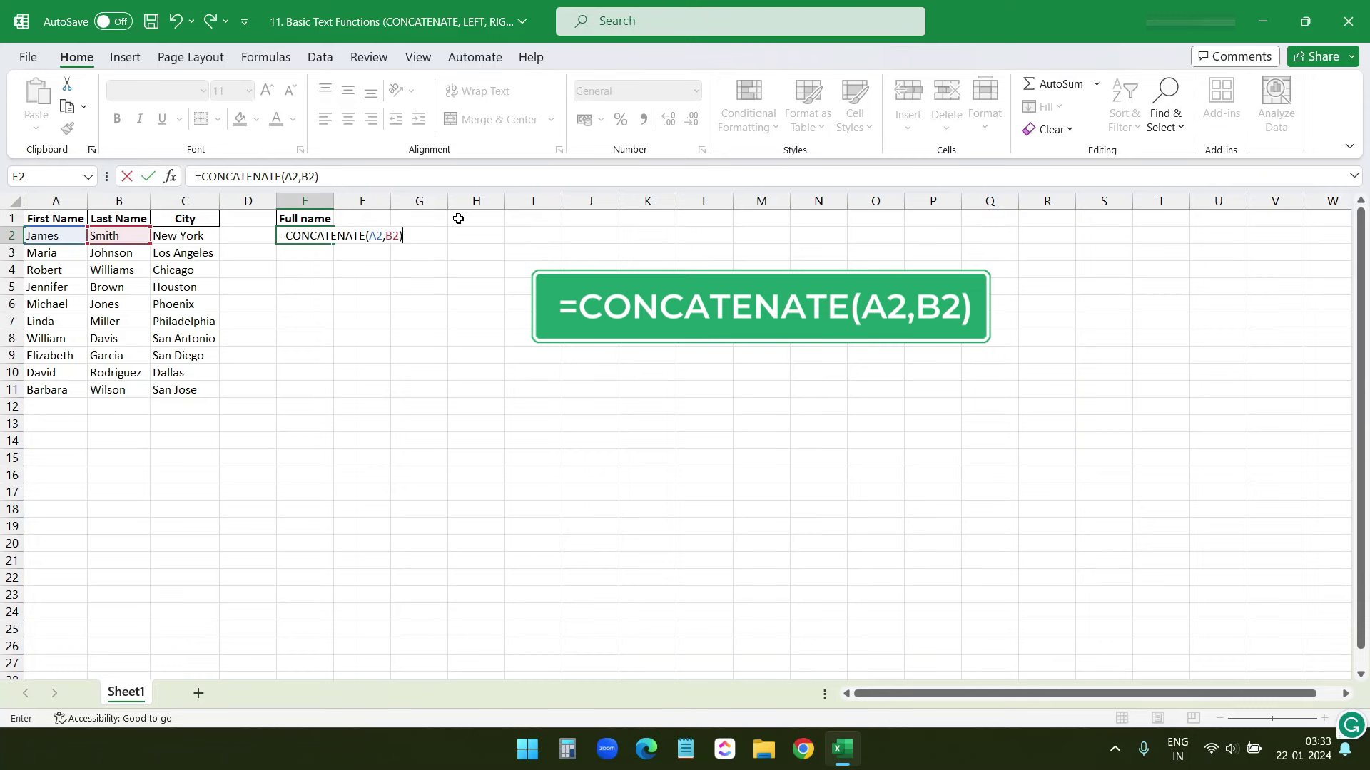
{"action": "key", "text": "Return"}
{"action": "double_click", "coordinate": [333, 200]}
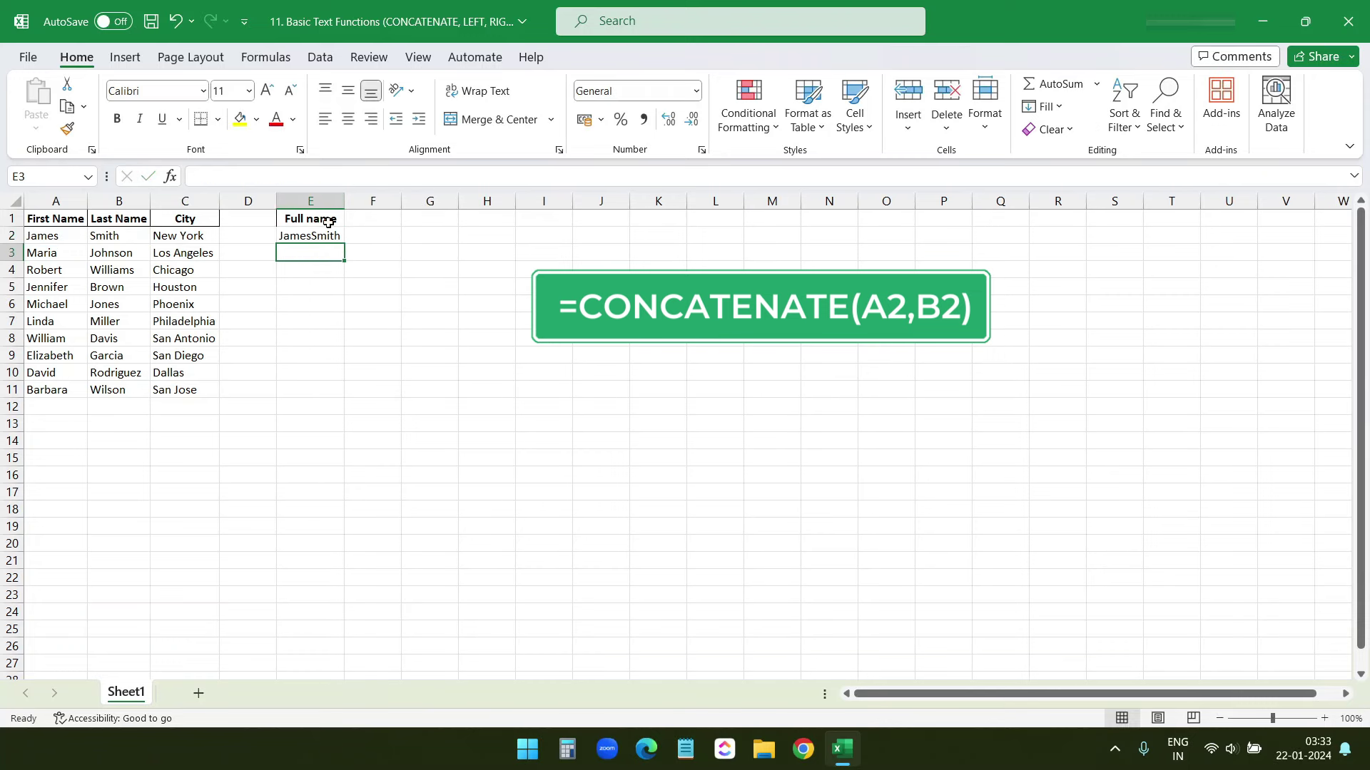
Change the formula in E2 to =CONCATENATE(A2," ",B2) to add a space between the names, and widen column E.
{"action": "left_click", "coordinate": [313, 238]}
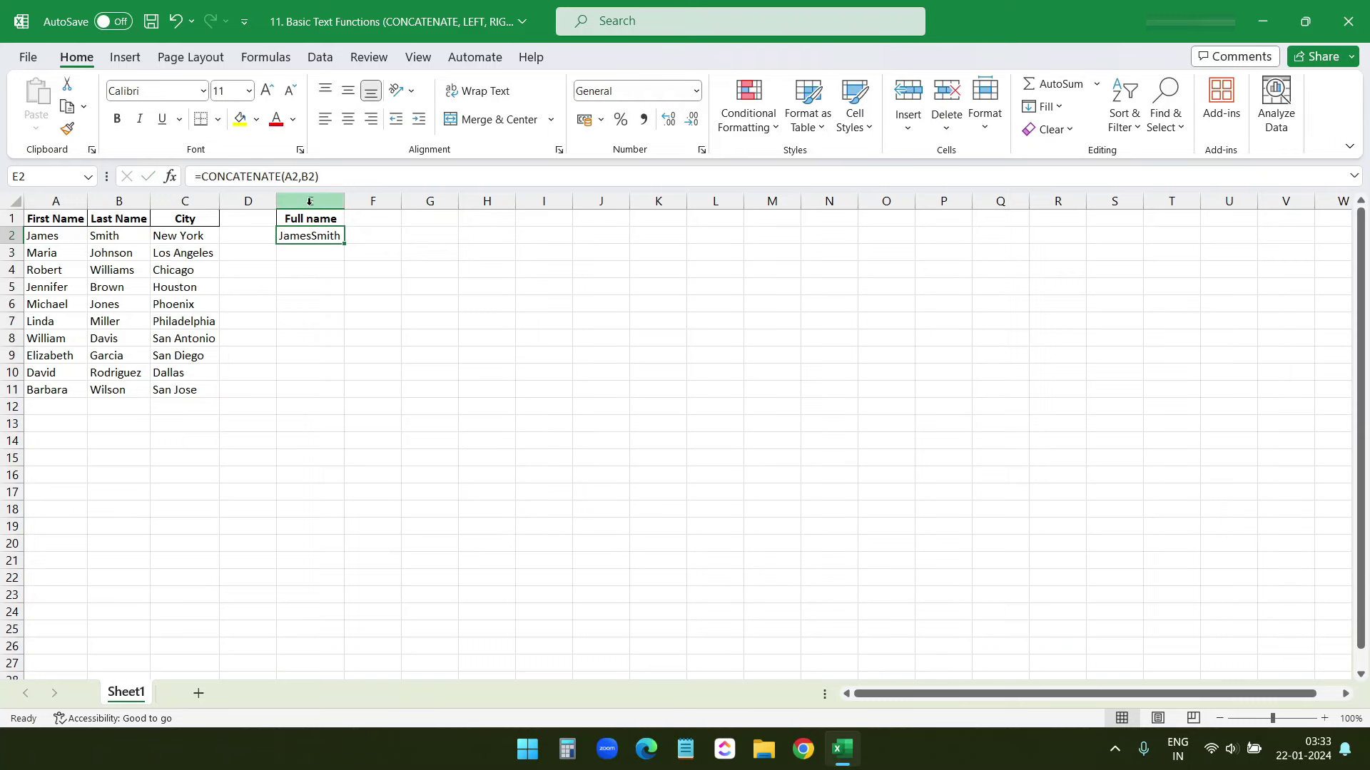
{"action": "left_click", "coordinate": [301, 177]}
{"action": "left_click", "coordinate": [301, 177]}
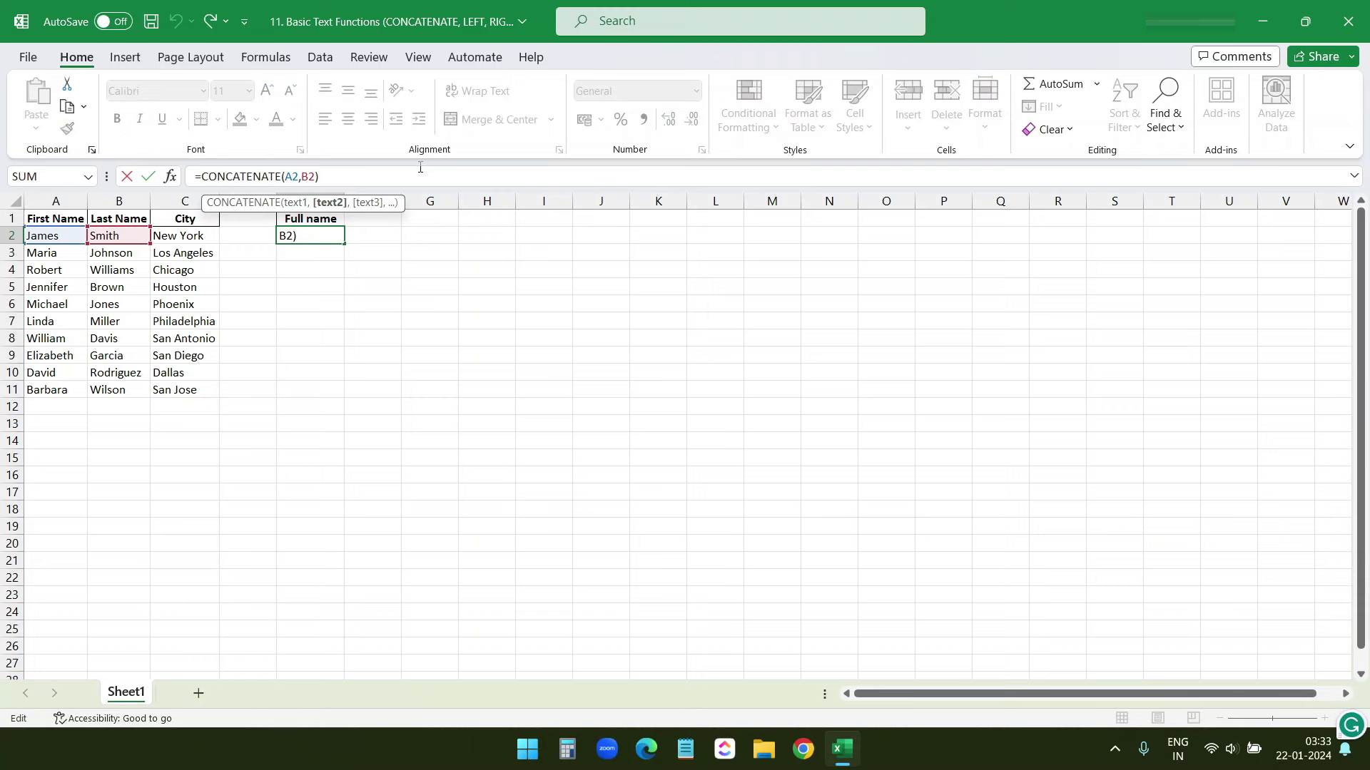
{"action": "type", "text": "\""}
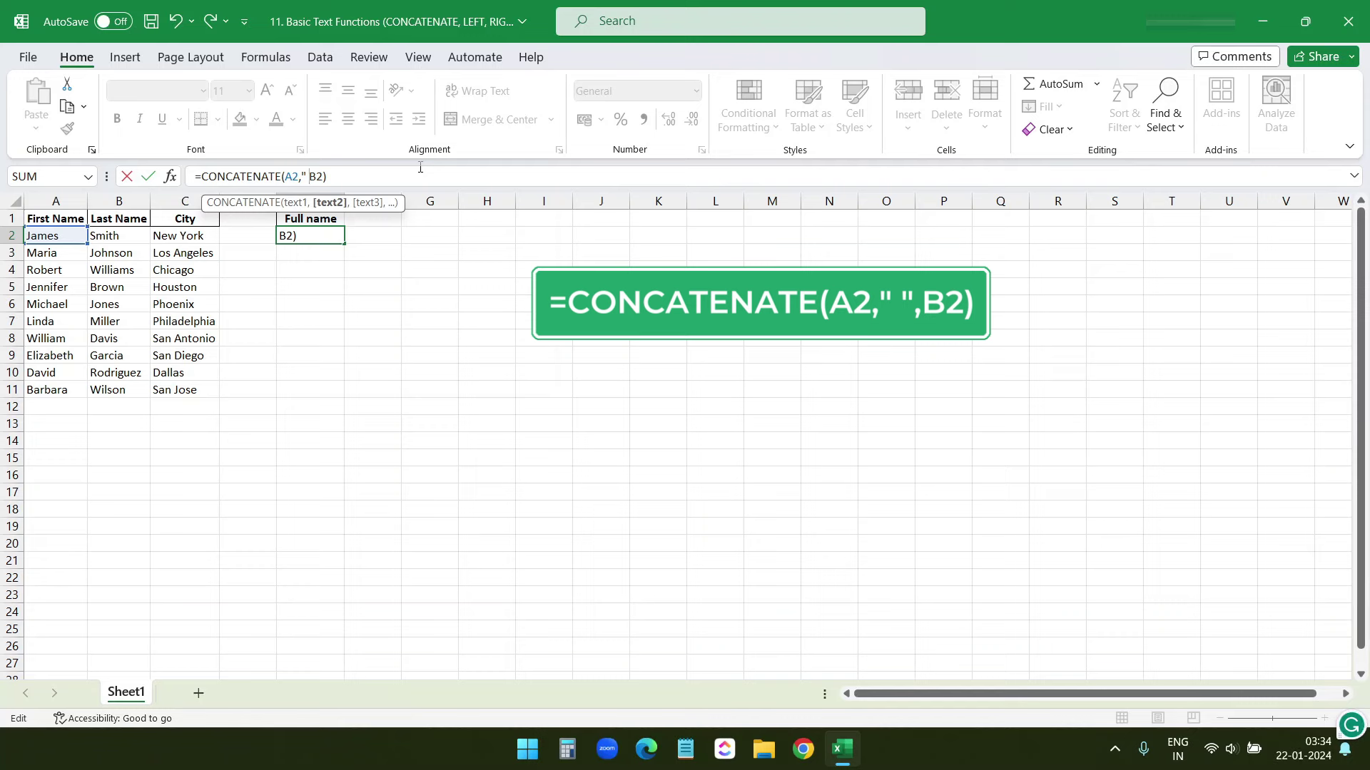
{"action": "type", "text": " \","}
{"action": "key", "text": "Return"}
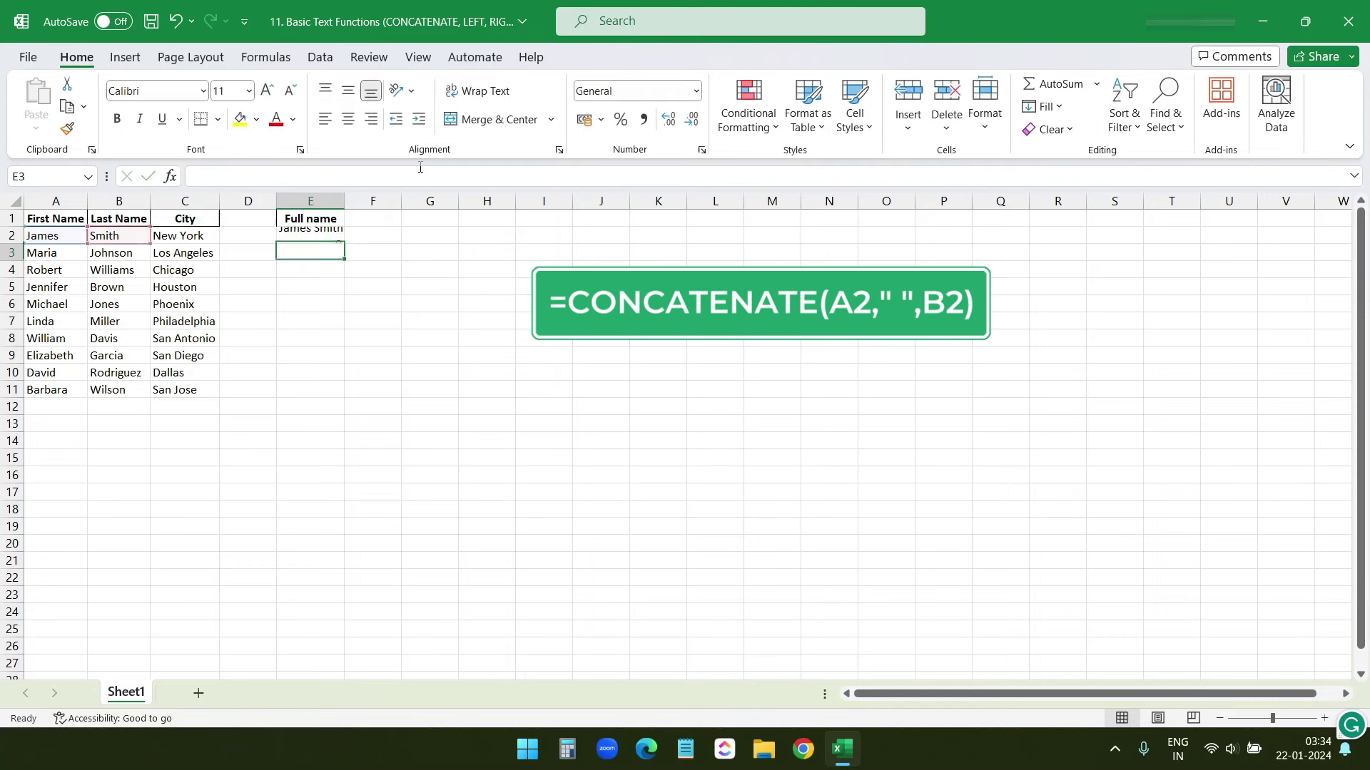
{"action": "left_click_drag", "start_coordinate": [345, 201], "coordinate": [381, 201]}
Display the sheet's formulas in place of values to check E2, and switch back to values.
{"action": "left_click", "coordinate": [313, 236]}
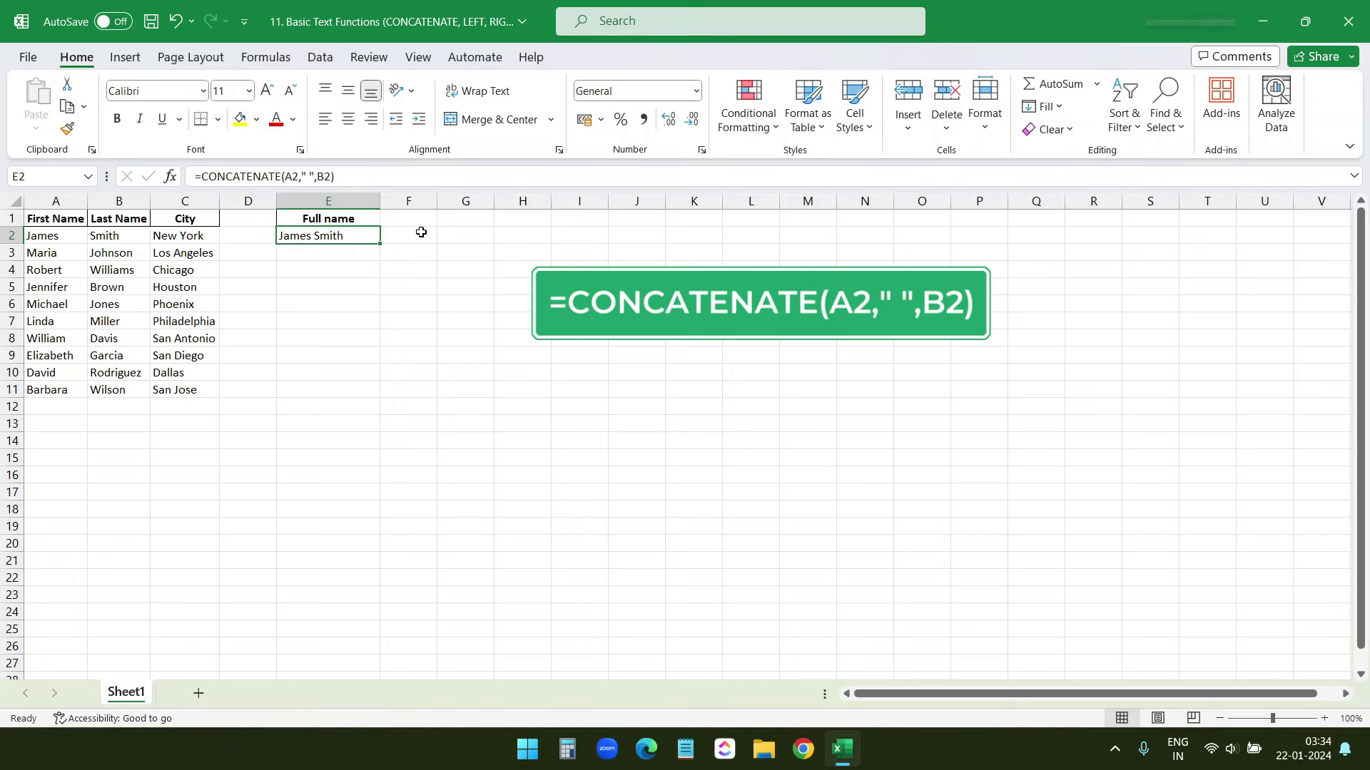
{"action": "key", "text": "ctrl+grave"}
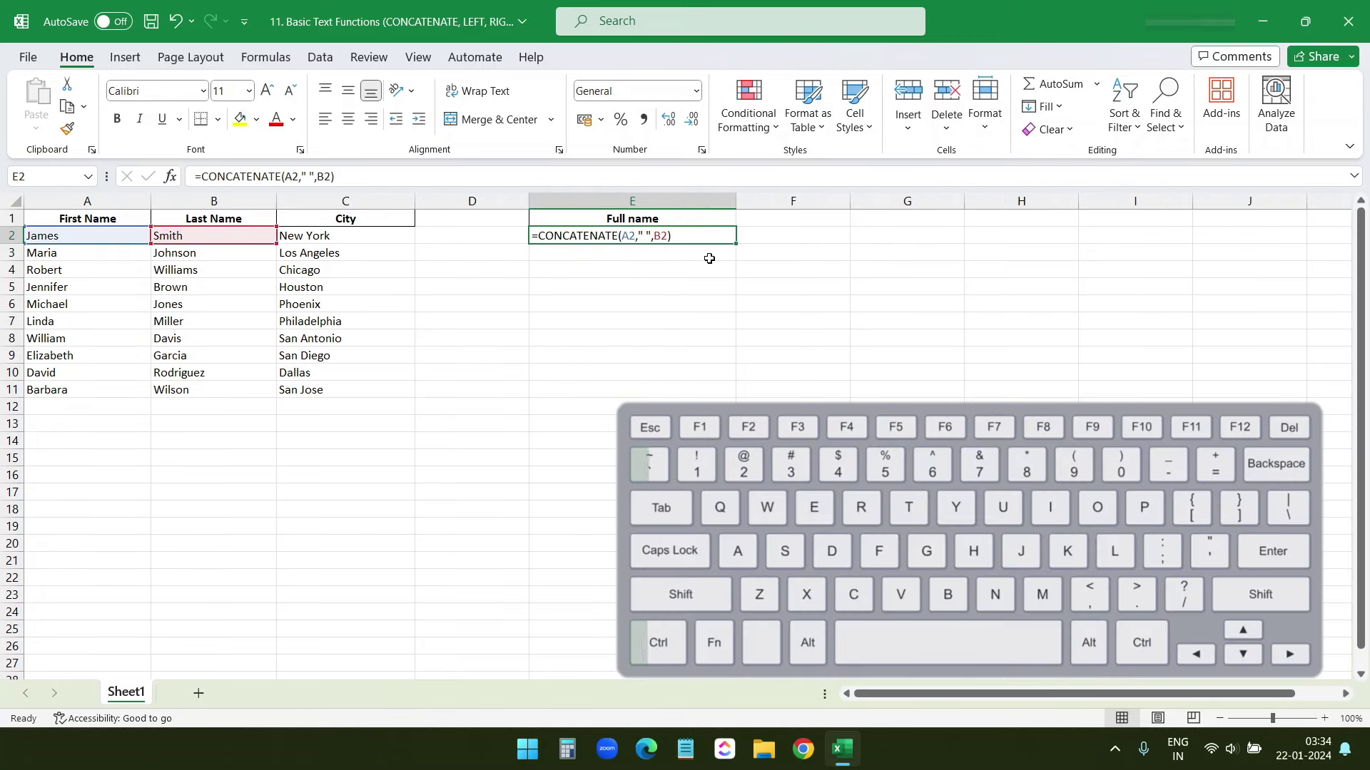
{"action": "key", "text": "ctrl+grave"}
Fill the full name formula from E2 down to E11.
{"action": "left_click", "coordinate": [359, 249]}
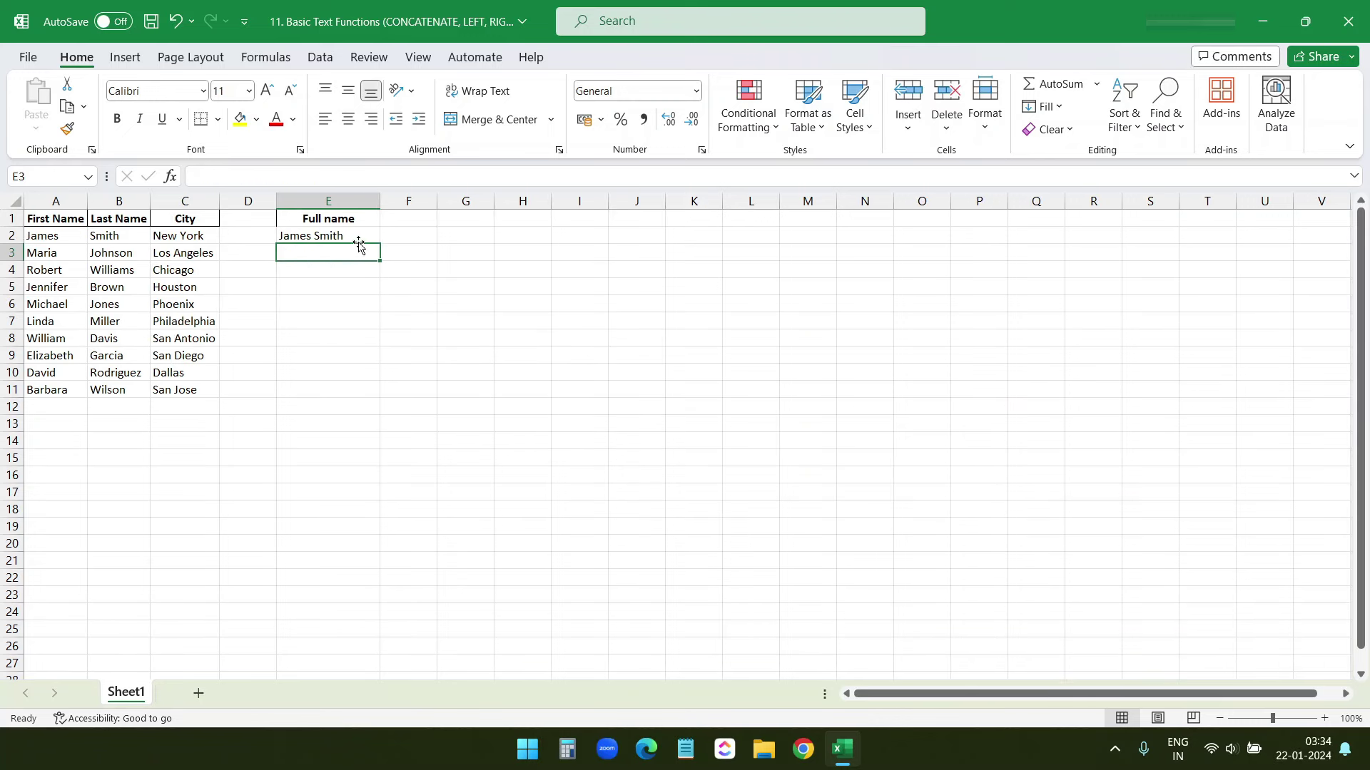
{"action": "left_click", "coordinate": [380, 240]}
{"action": "left_click_drag", "start_coordinate": [380, 245], "coordinate": [382, 396]}
Enter =LEFT(A2,1) in cell G2 to extract the first letter of the first name, and fill it down to G11.
{"action": "left_click", "coordinate": [465, 236]}
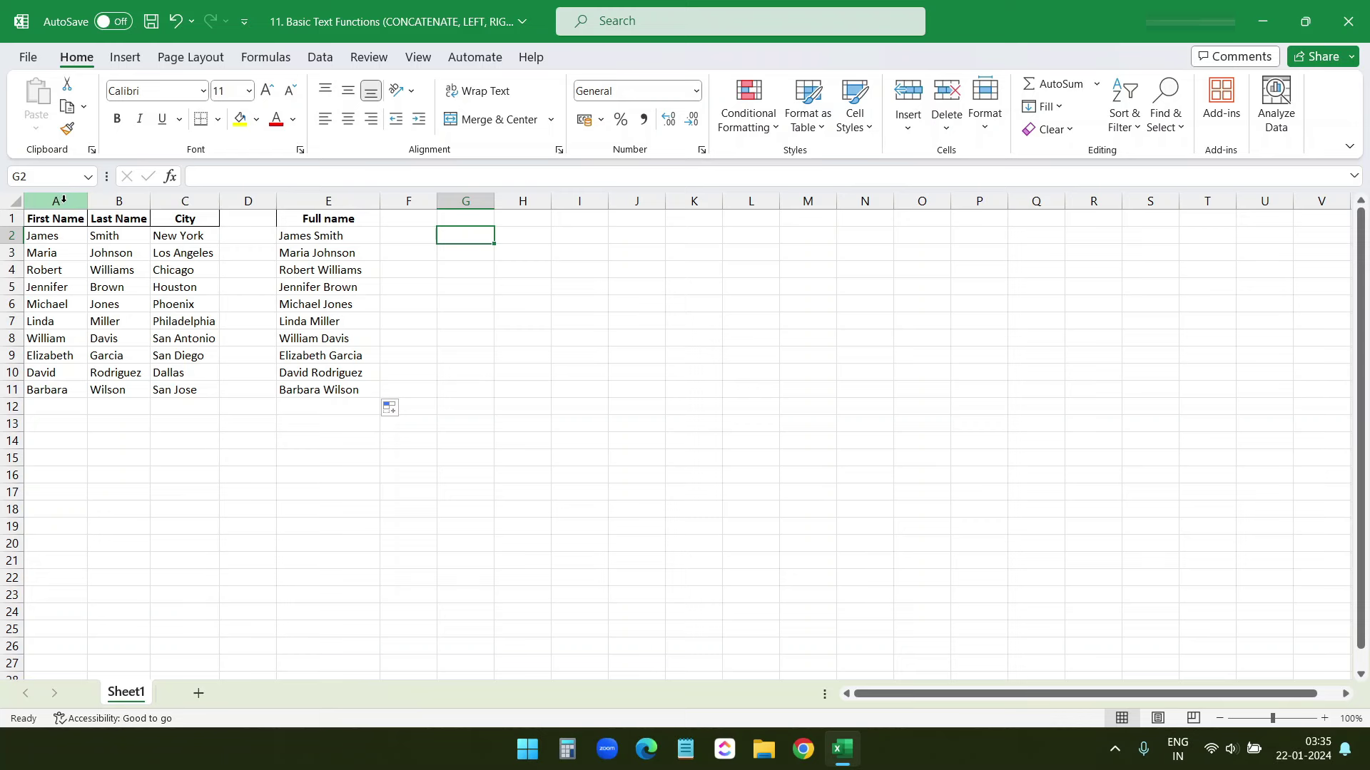
{"action": "left_click", "coordinate": [64, 200]}
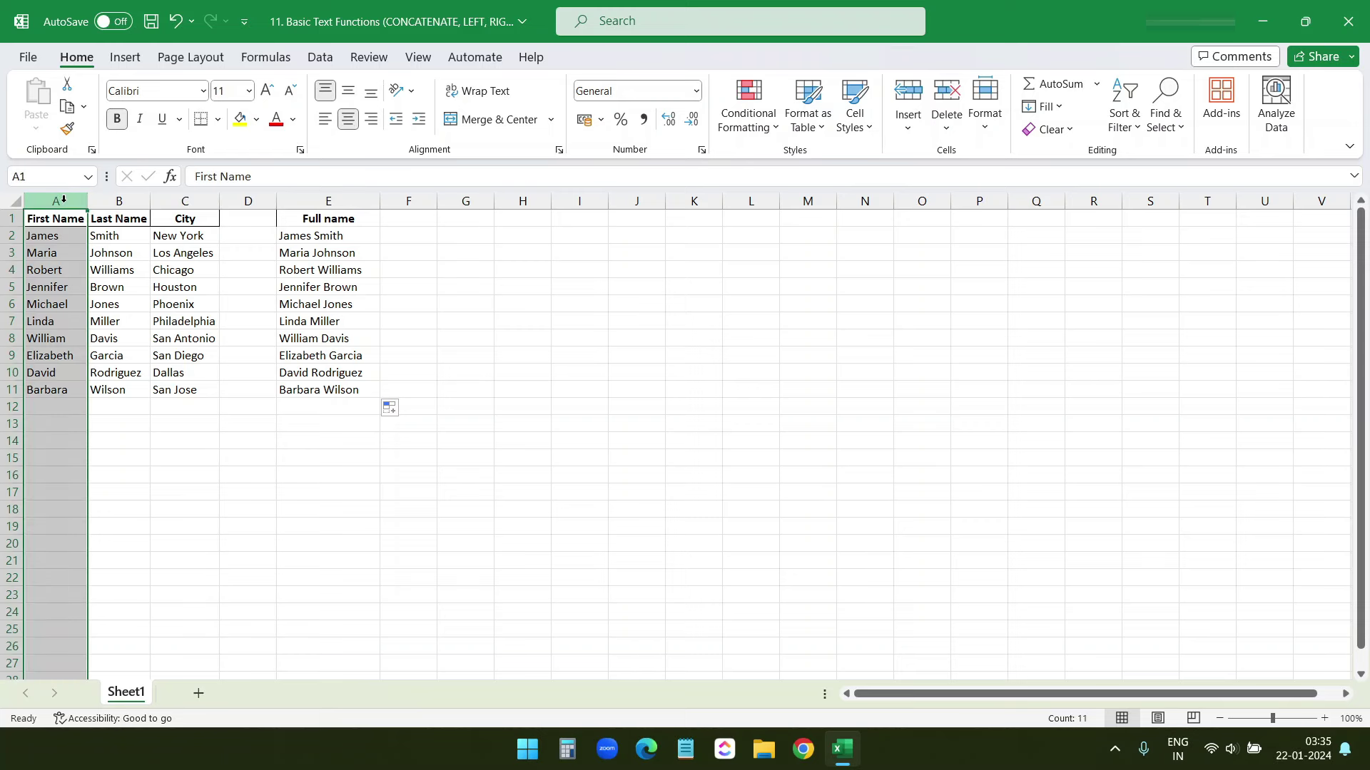
{"action": "left_click", "coordinate": [463, 236]}
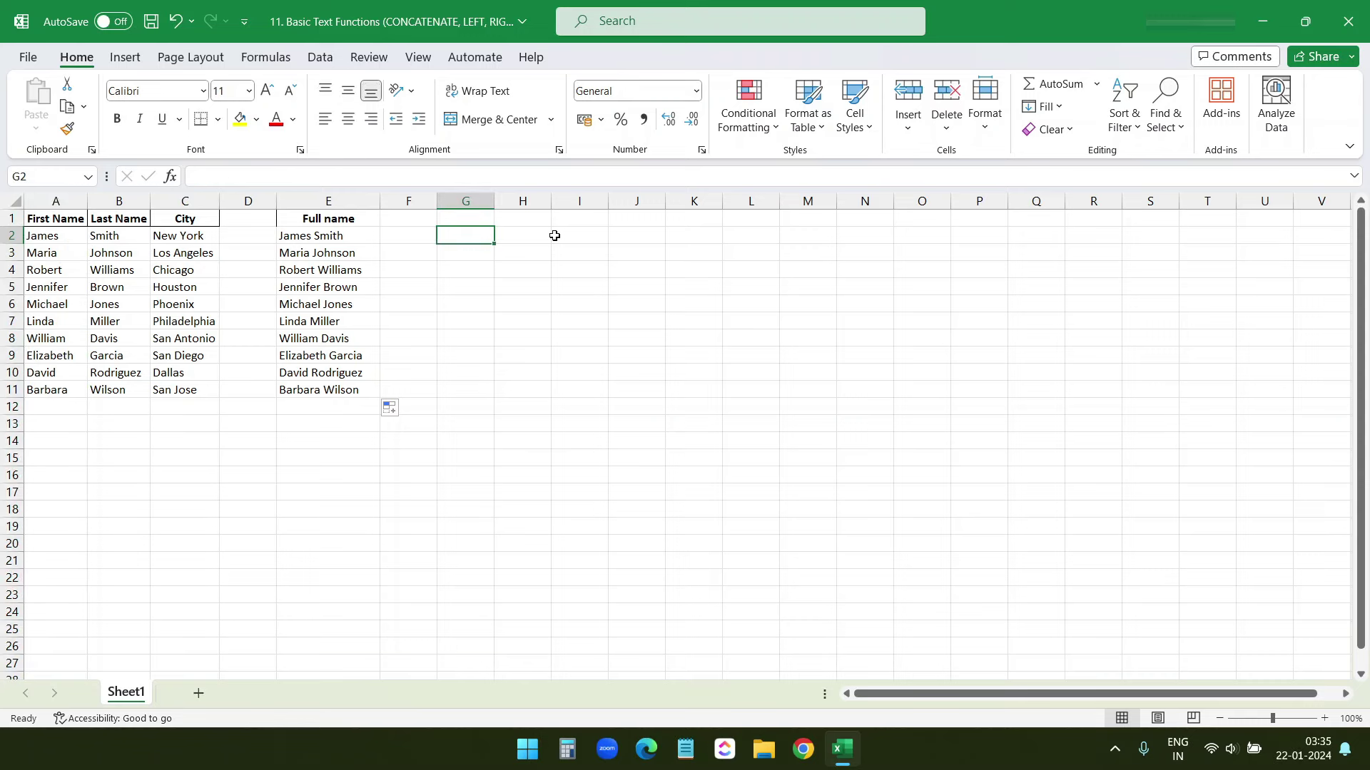
{"action": "type", "text": "=left"}
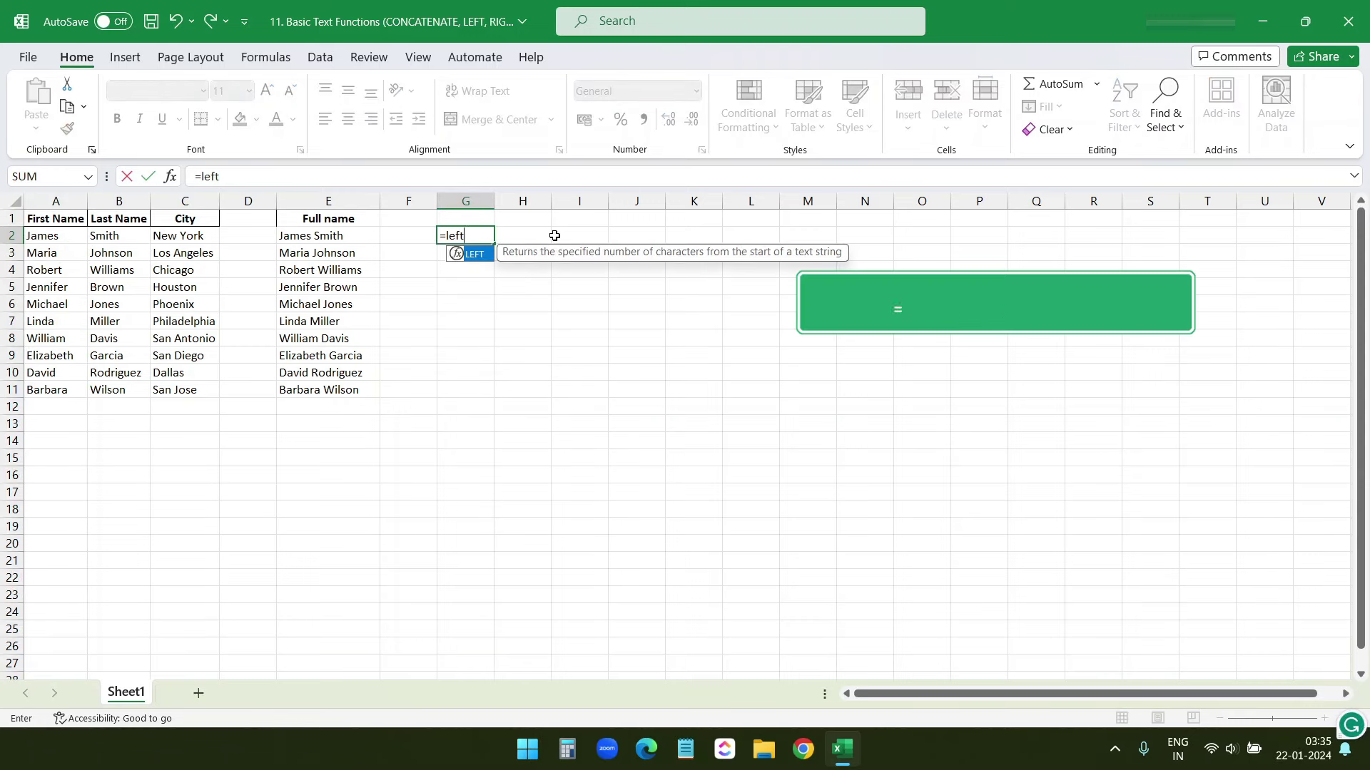
{"action": "key", "text": "Tab"}
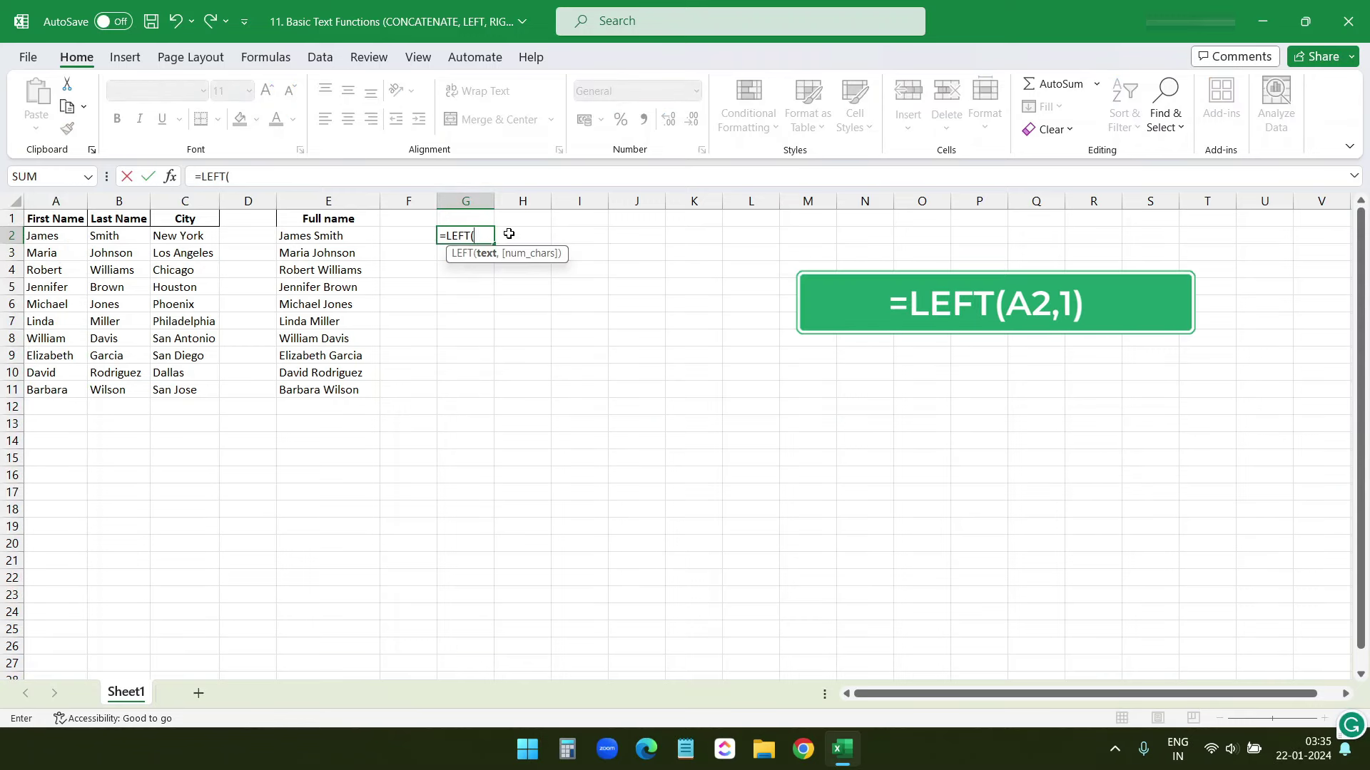
{"action": "left_click", "coordinate": [52, 238]}
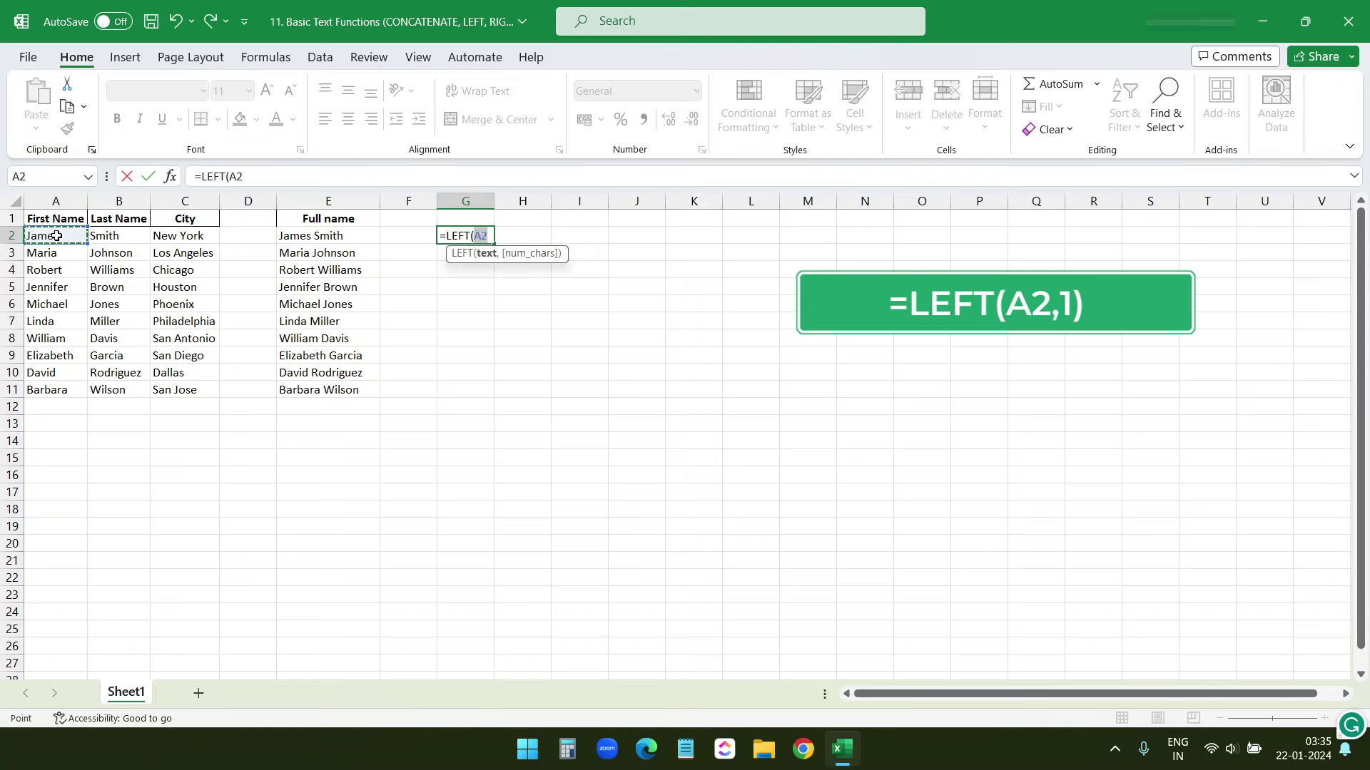
{"action": "type", "text": ","}
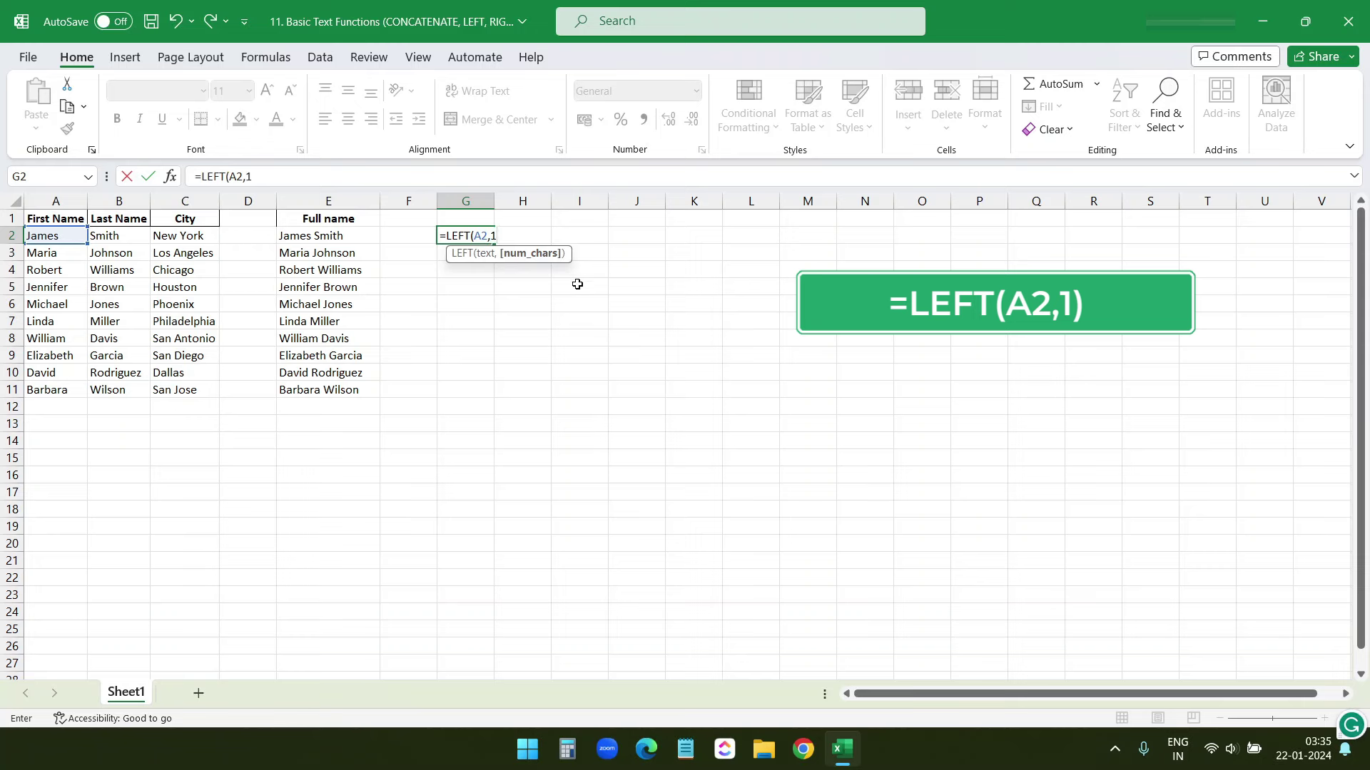
{"action": "type", "text": "1)"}
{"action": "key", "text": "ctrl+Return"}
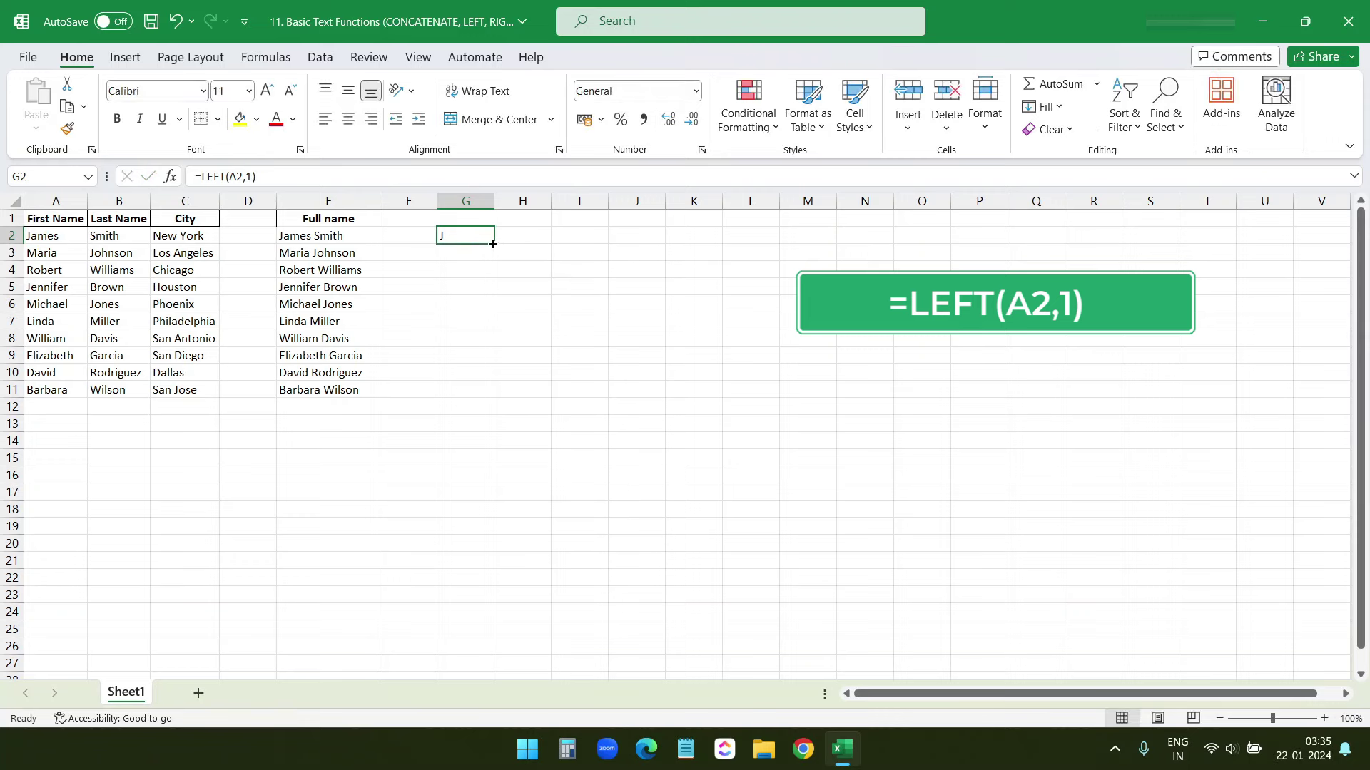
{"action": "left_click_drag", "start_coordinate": [493, 244], "coordinate": [501, 394]}
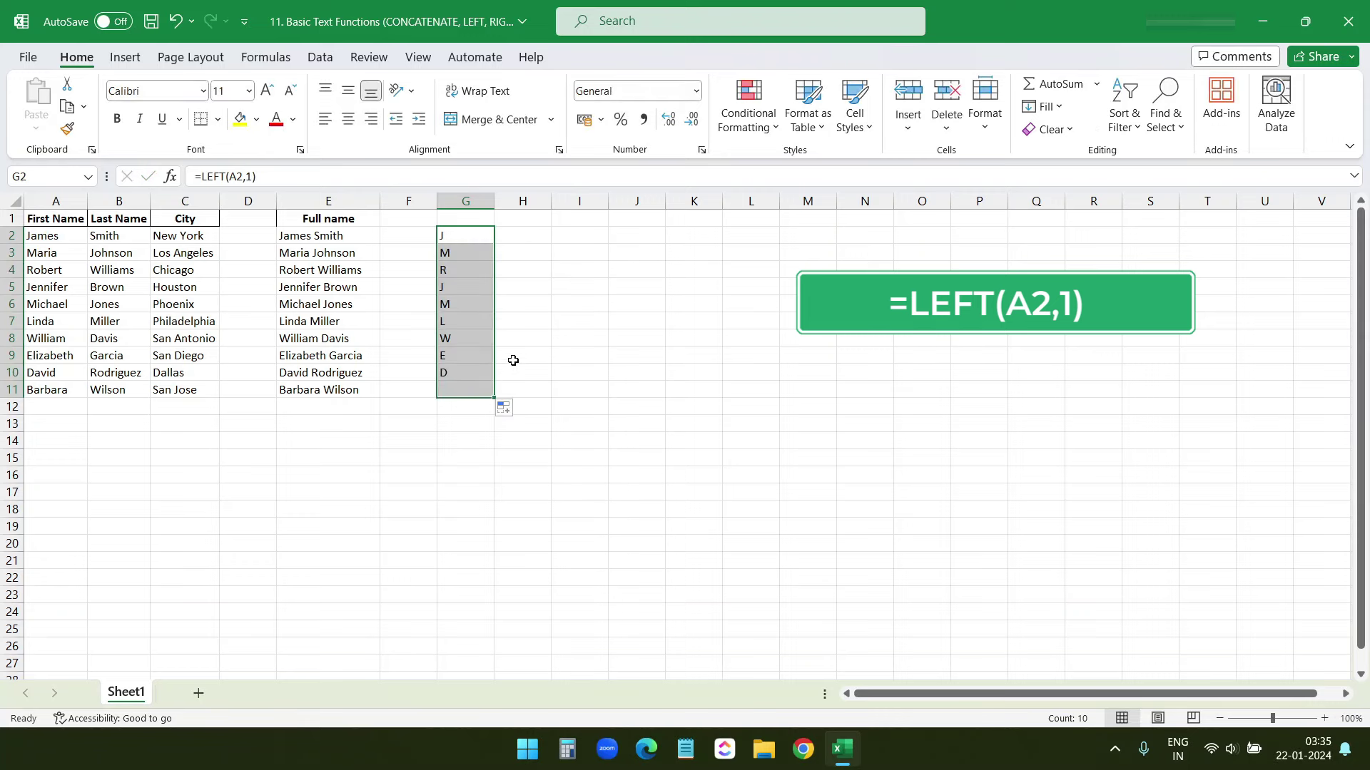
Inspect the LEFT formulas in cells G2 and G3 against the first names in column A.
{"action": "left_click", "coordinate": [475, 272]}
{"action": "left_click", "coordinate": [466, 253]}
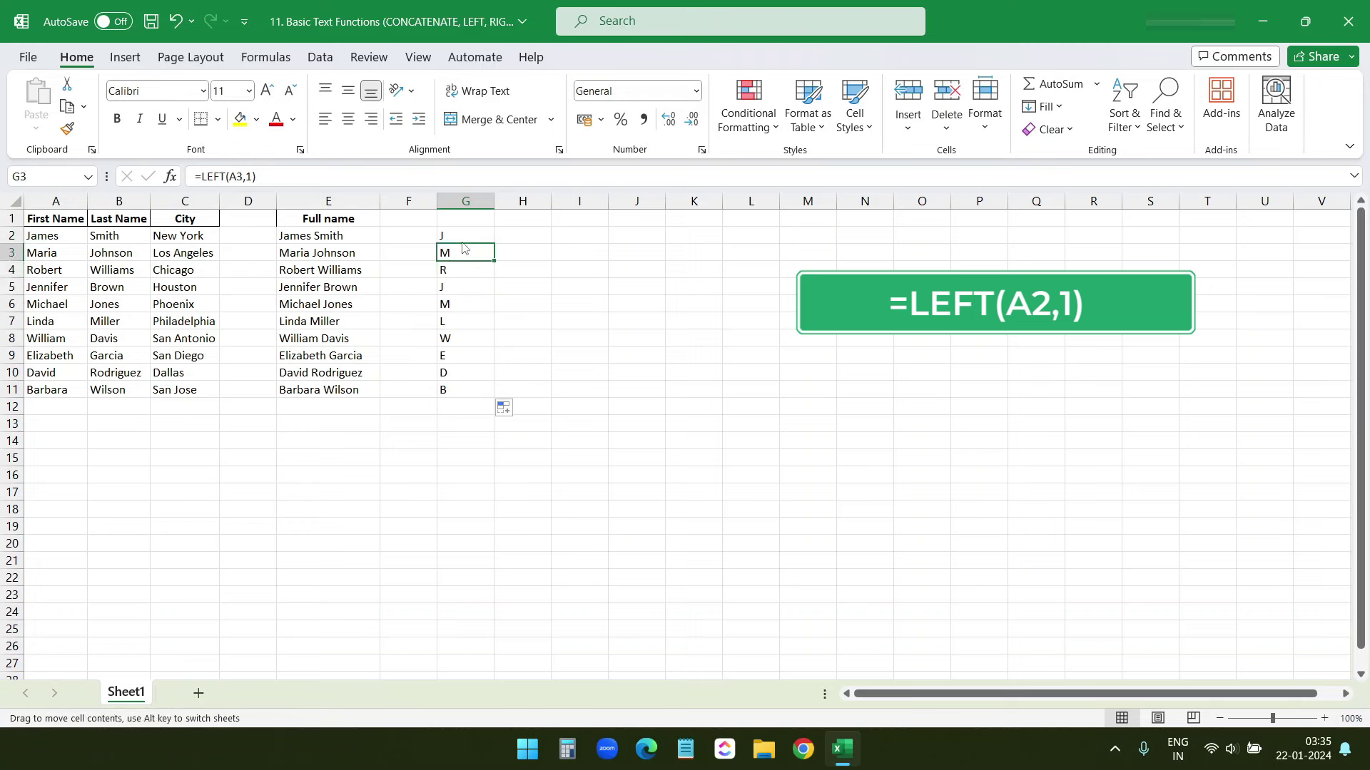
{"action": "left_click", "coordinate": [460, 236]}
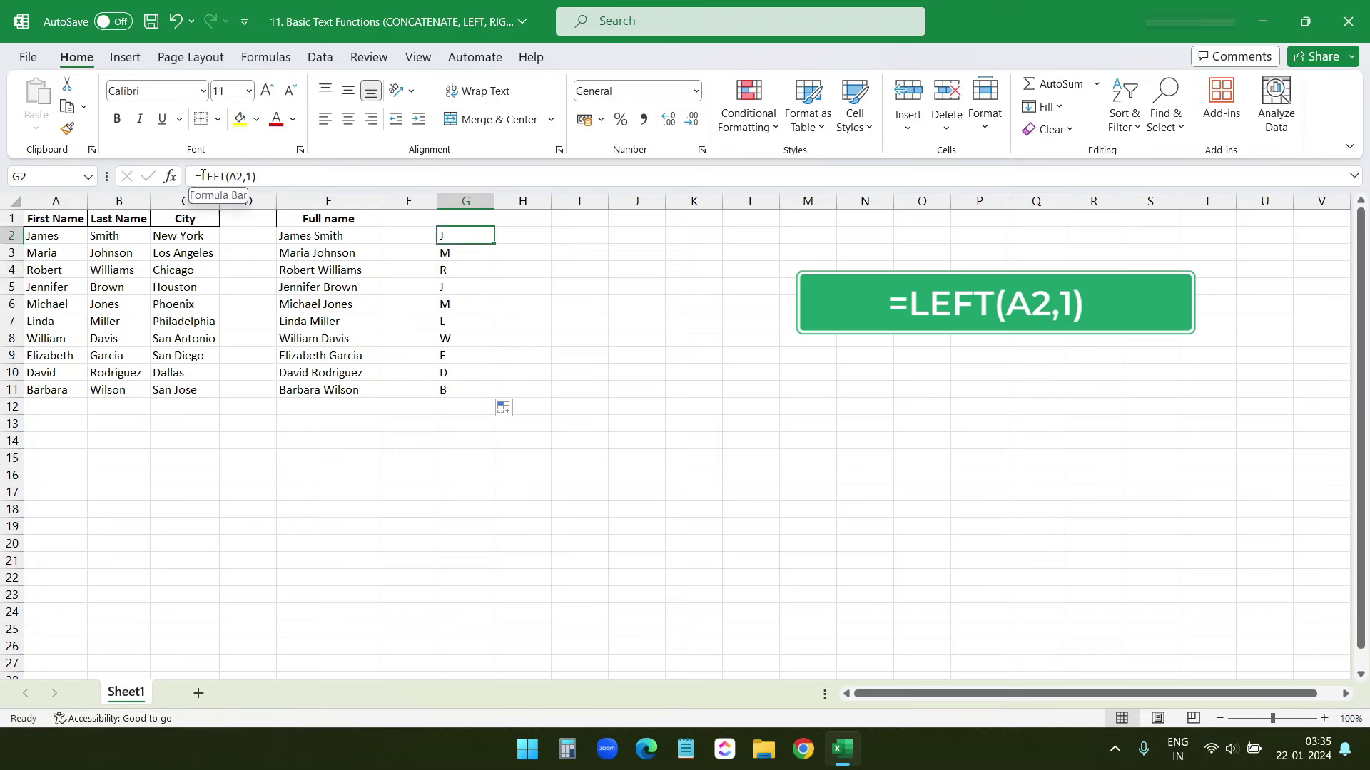
{"action": "left_click", "coordinate": [471, 252]}
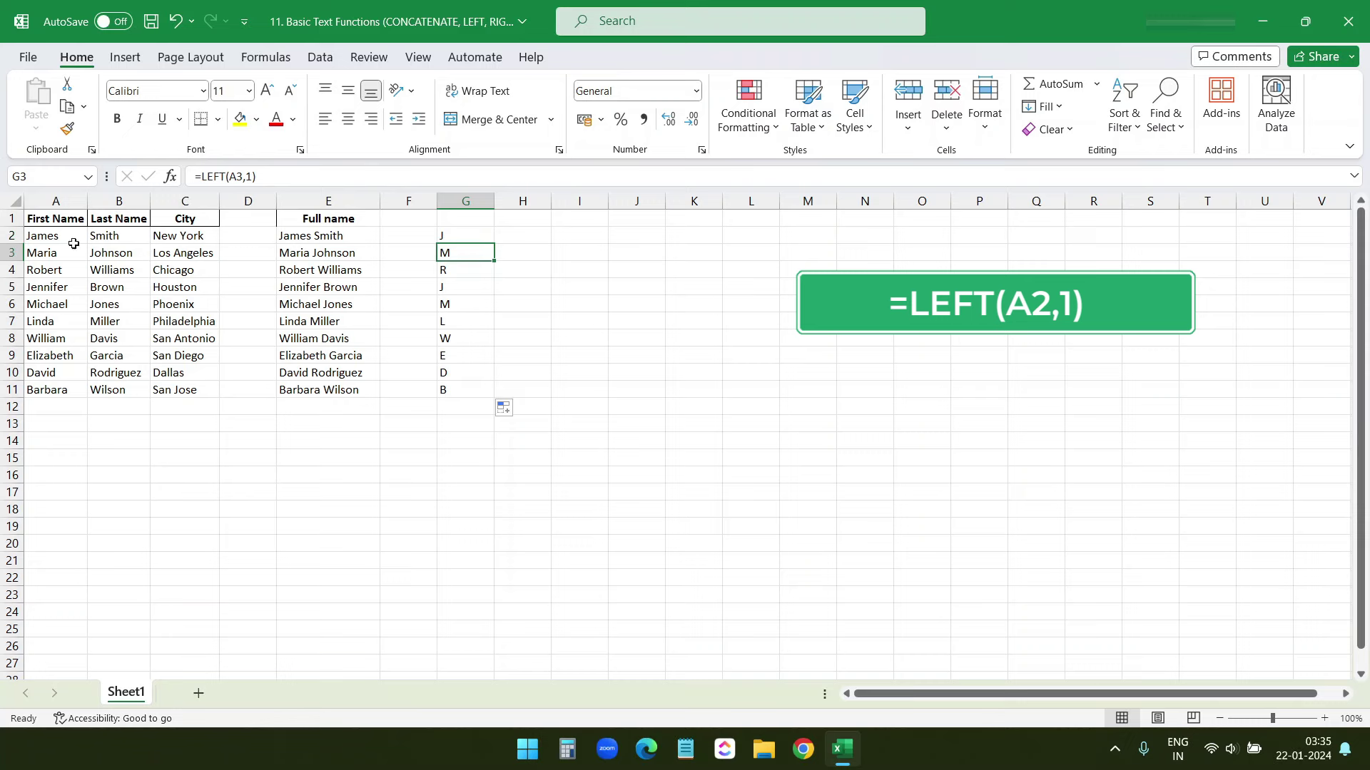
Enter =RIGHT(A2,1) in cell H2 to extract the last letter of the first name.
{"action": "left_click", "coordinate": [532, 234]}
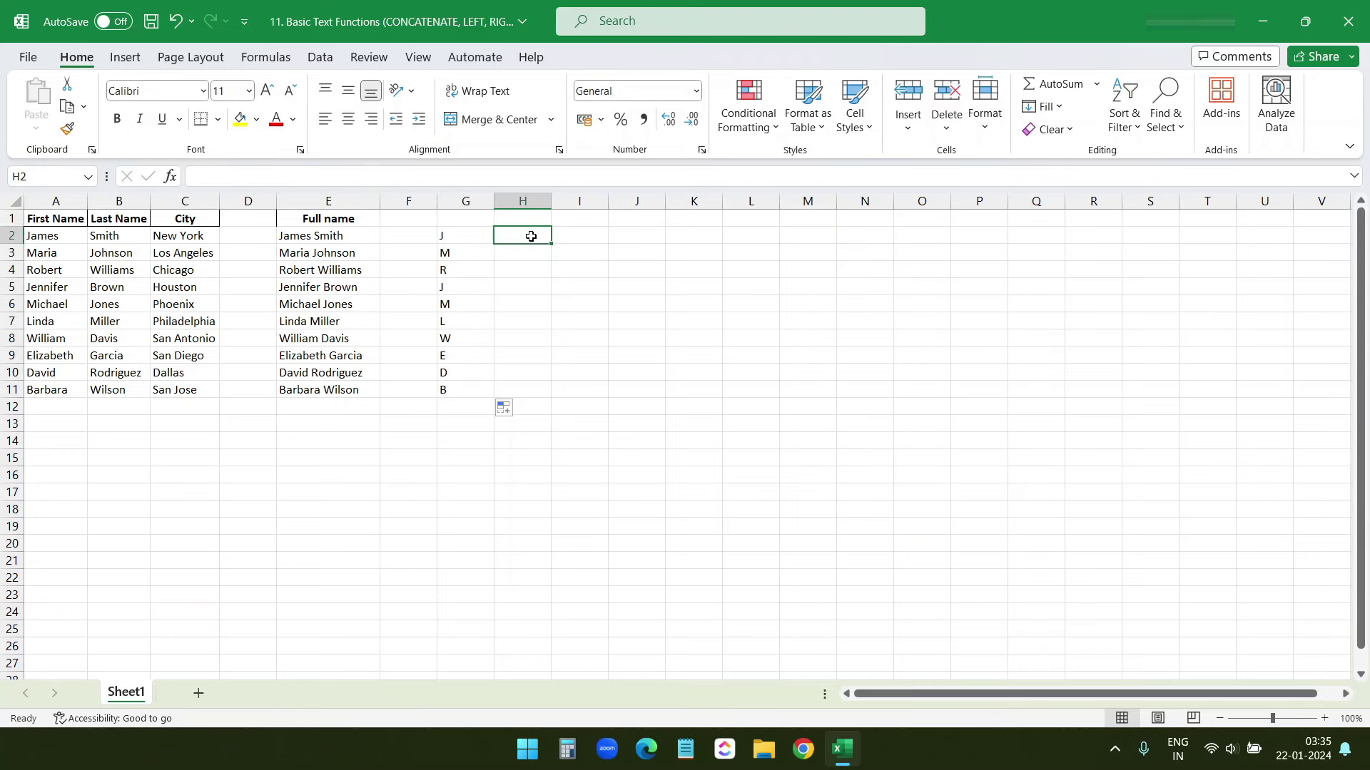
{"action": "type", "text": "=righ"}
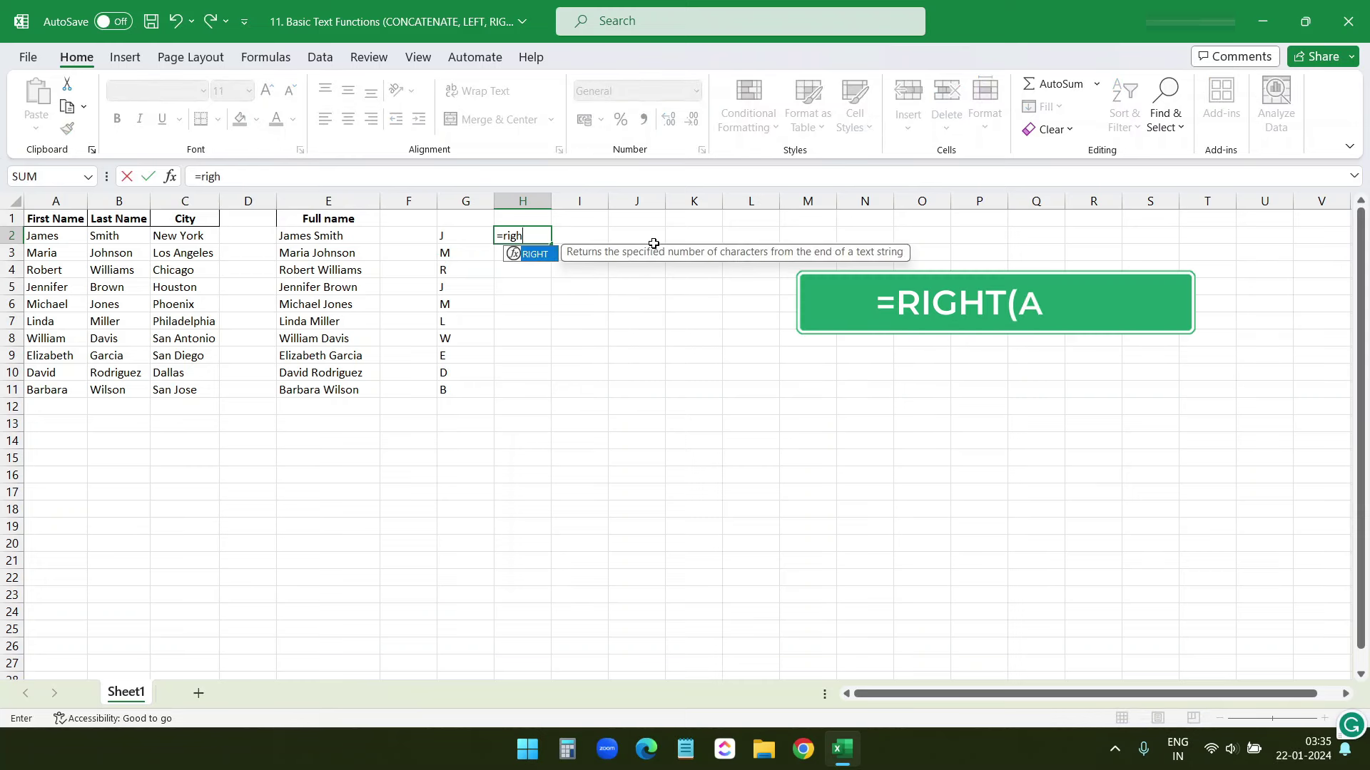
{"action": "key", "text": "Tab"}
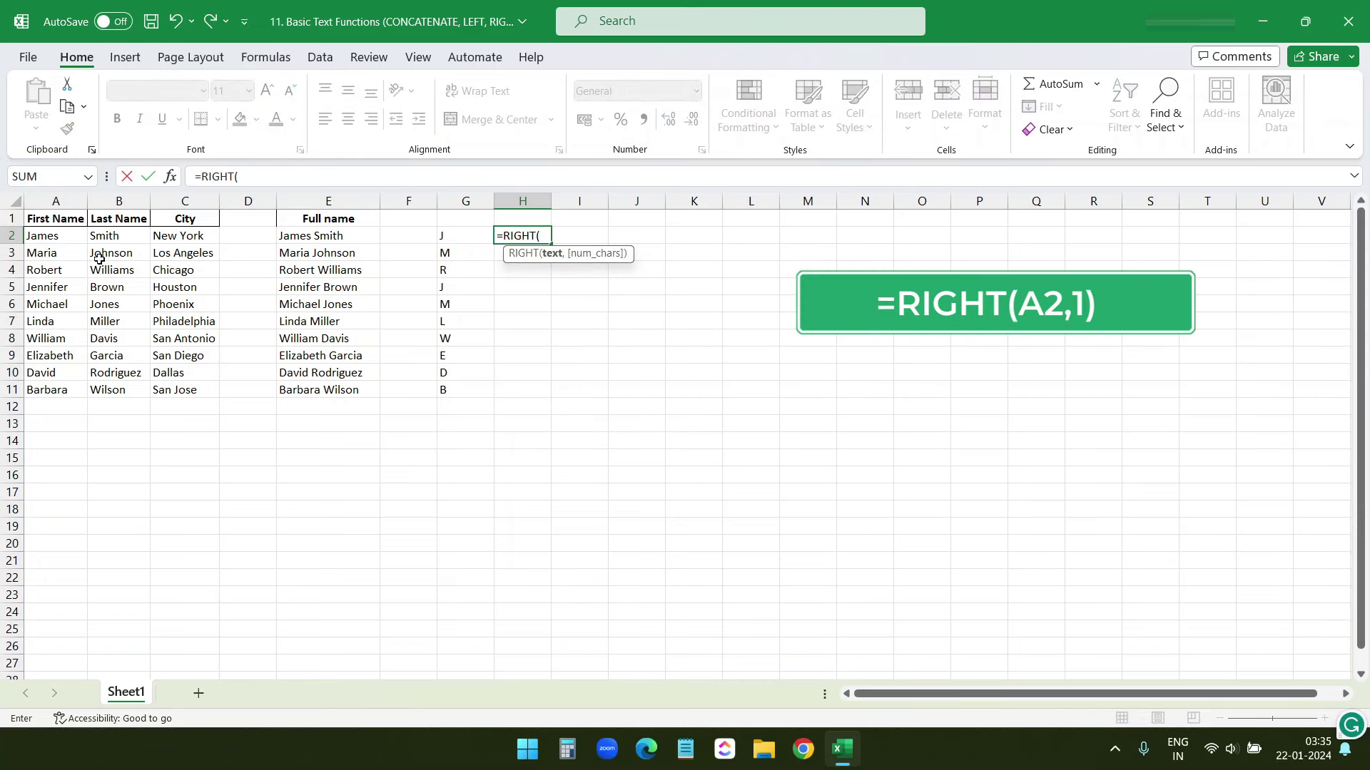
{"action": "left_click", "coordinate": [51, 237]}
{"action": "type", "text": ",1"}
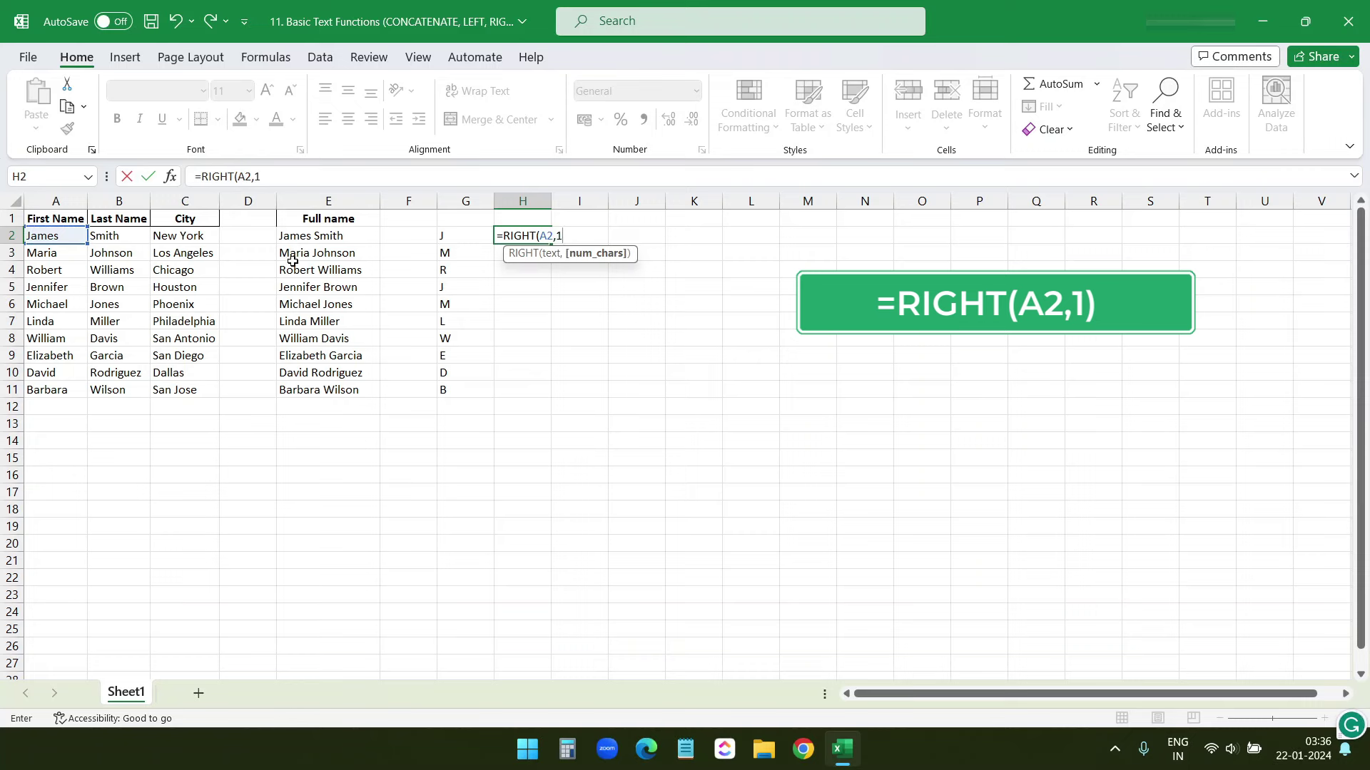
{"action": "type", "text": ")"}
{"action": "key", "text": "Return"}
Fill the RIGHT formula from H2 down to H11 and compare it with the first names in A2:A11.
{"action": "left_click", "coordinate": [515, 235]}
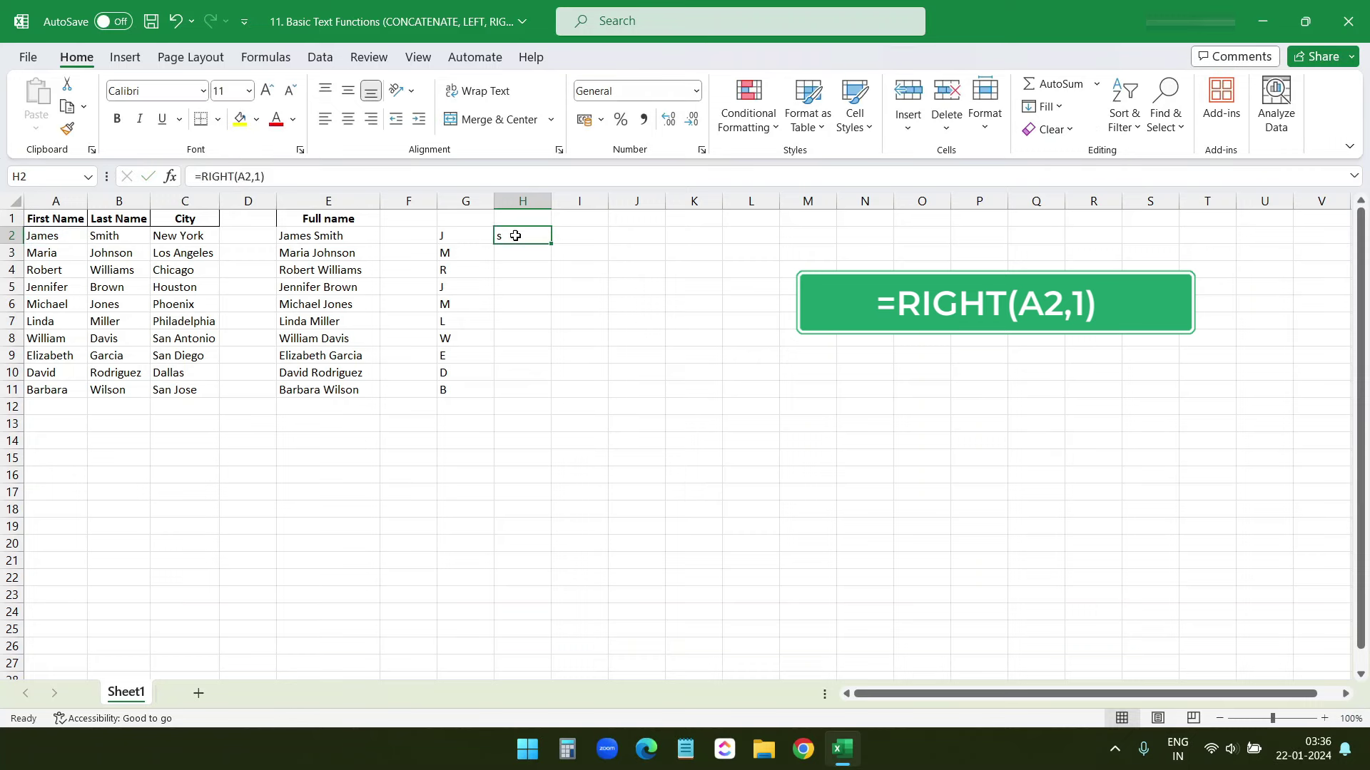
{"action": "left_click_drag", "start_coordinate": [550, 244], "coordinate": [554, 394]}
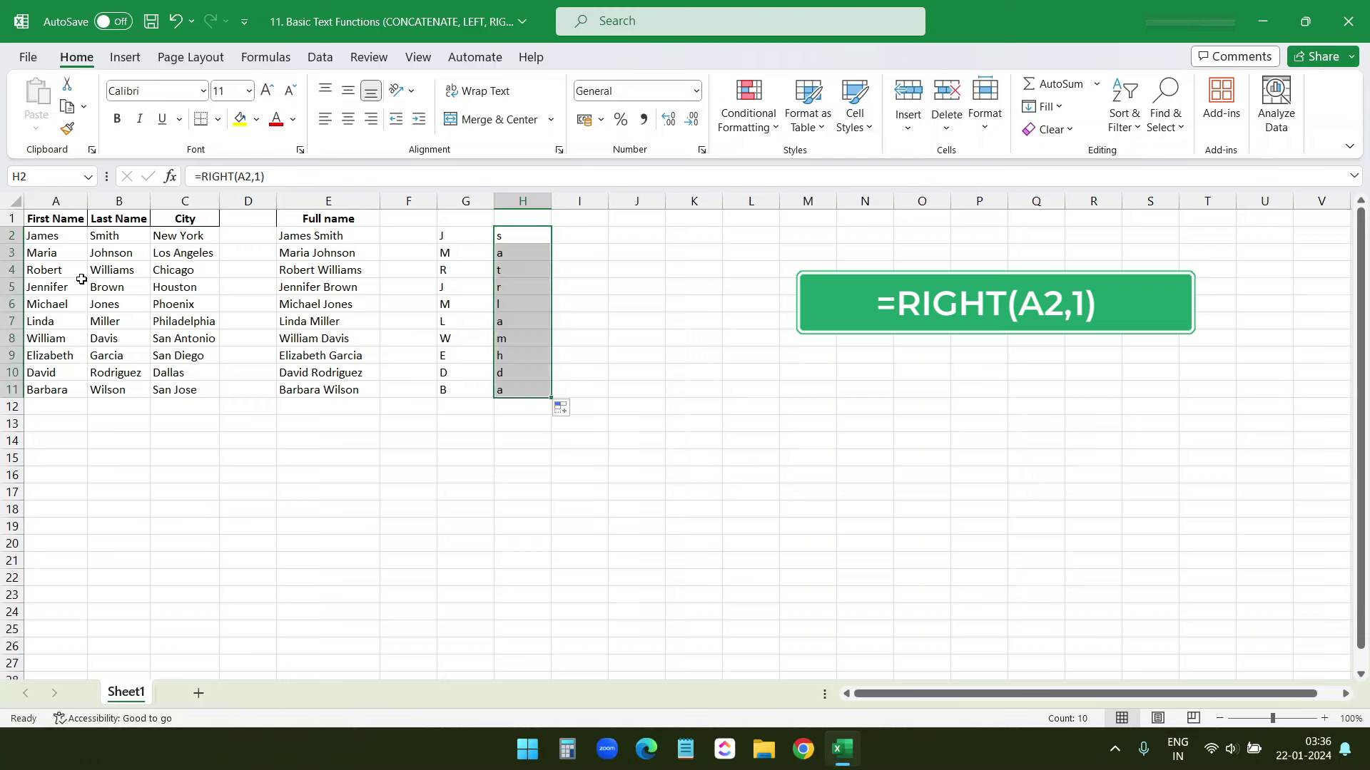
{"action": "left_click_drag", "start_coordinate": [62, 238], "coordinate": [59, 389]}
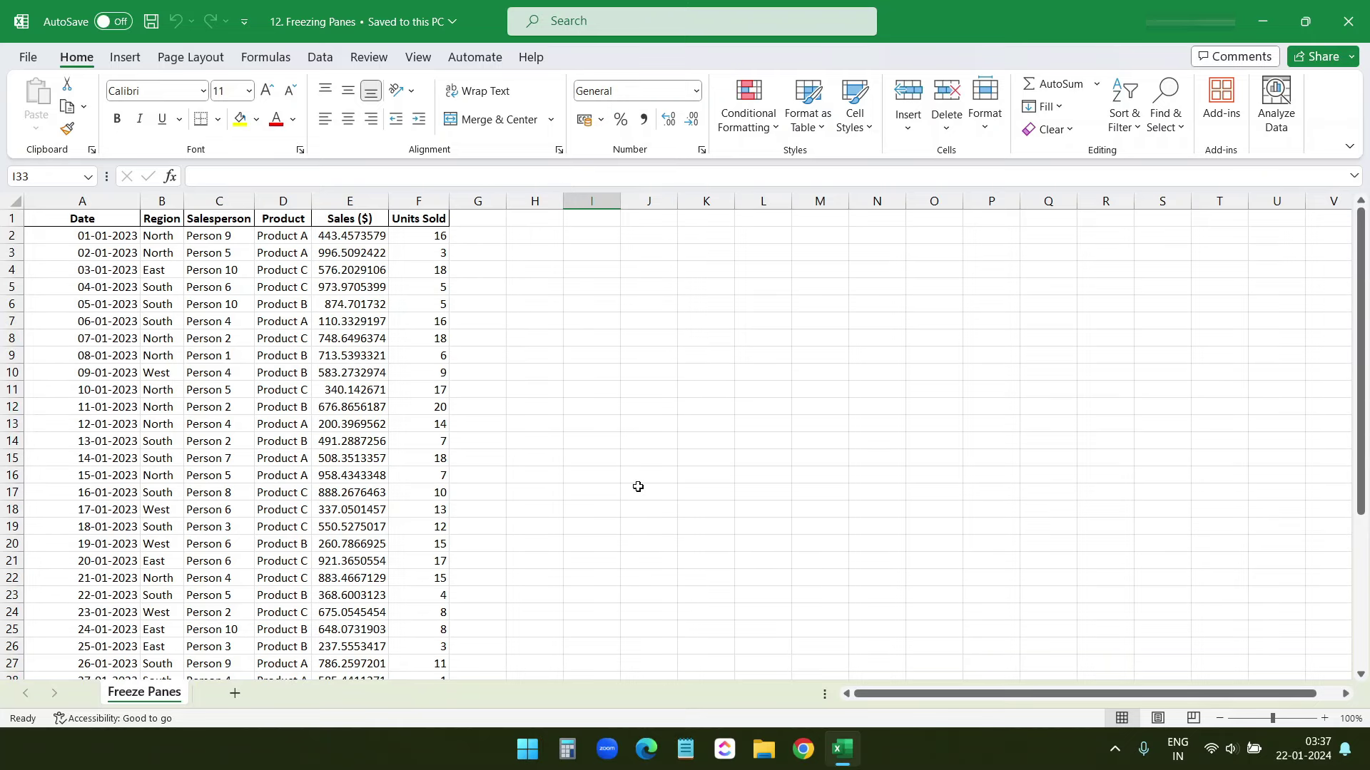
Look over the sales data in the Freezing Panes workbook and freeze the sheet's top row.
{"action": "left_click", "coordinate": [360, 415]}
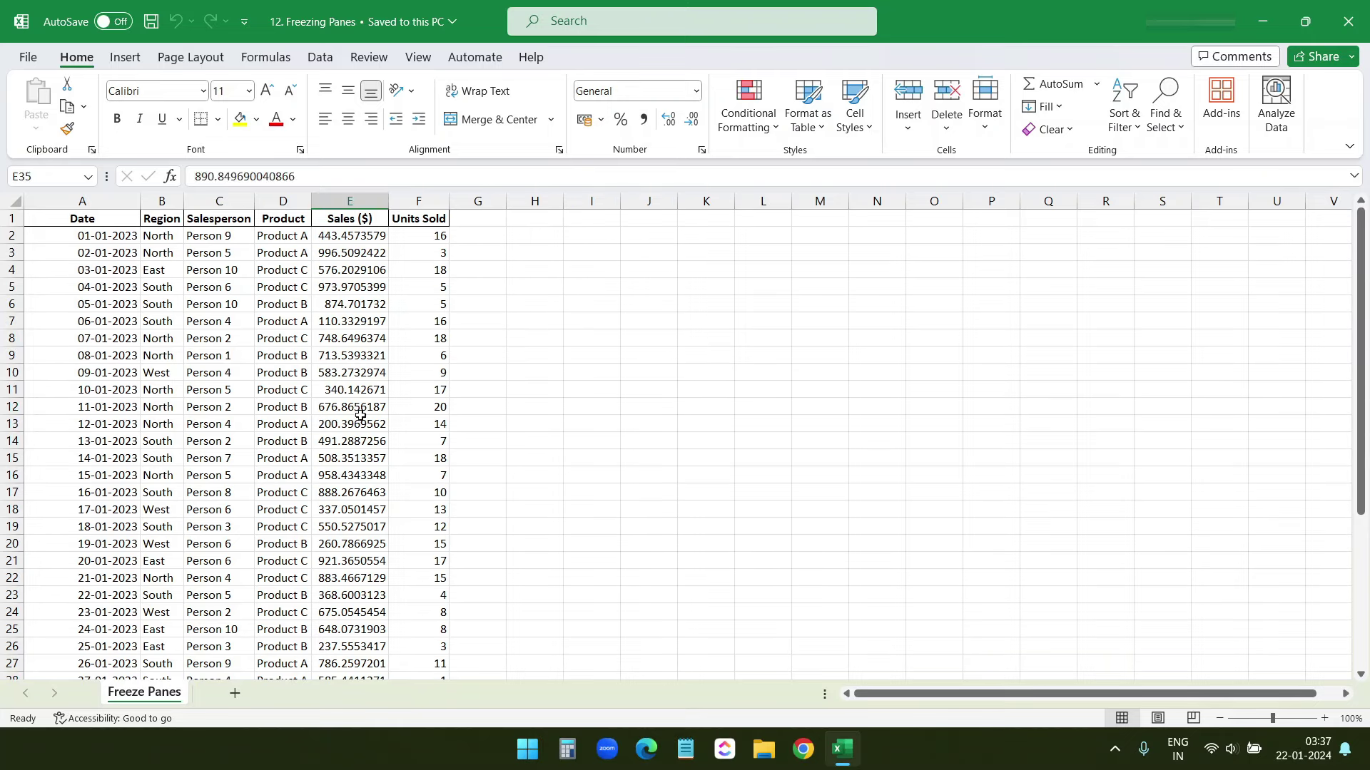
{"action": "scroll", "coordinate": [362, 442], "scroll_direction": "down", "scroll_amount": 6}
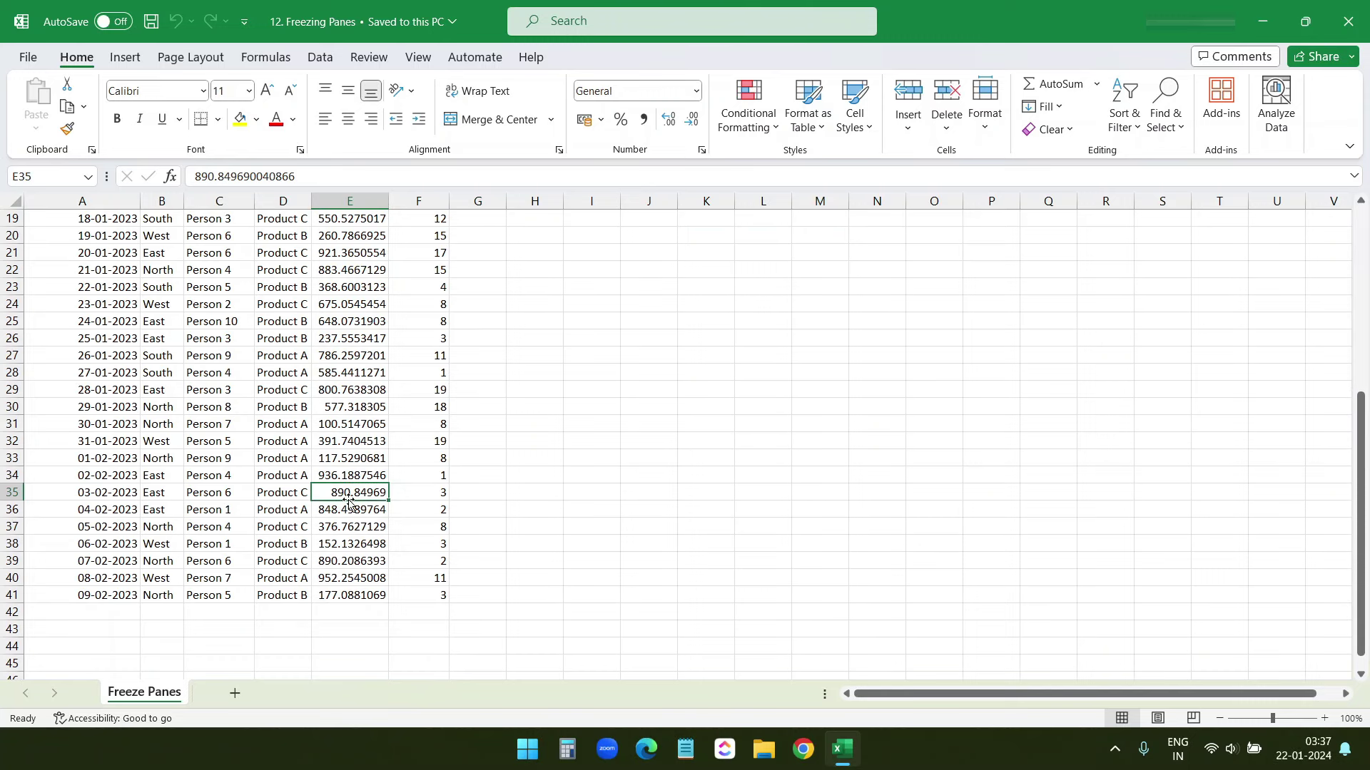
{"action": "scroll", "coordinate": [482, 495], "scroll_direction": "up", "scroll_amount": 6}
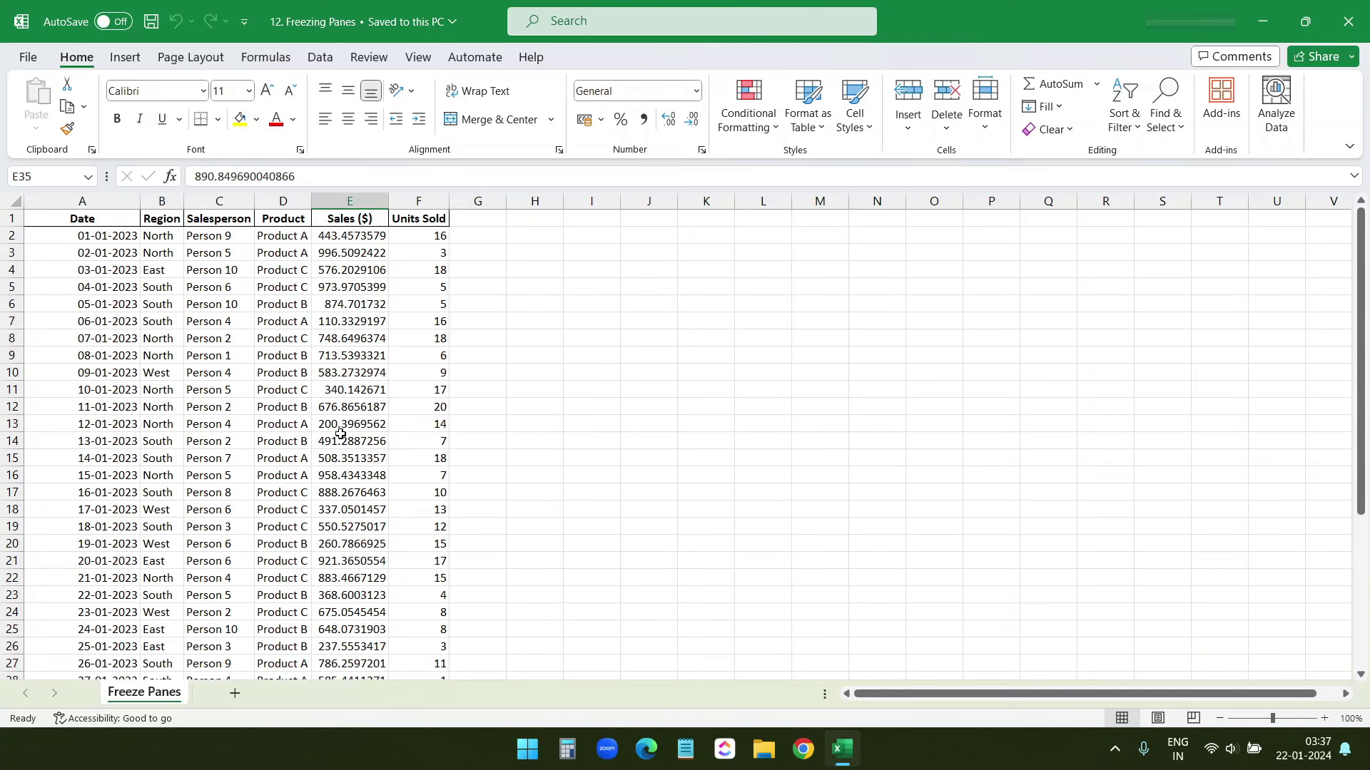
{"action": "left_click", "coordinate": [374, 317]}
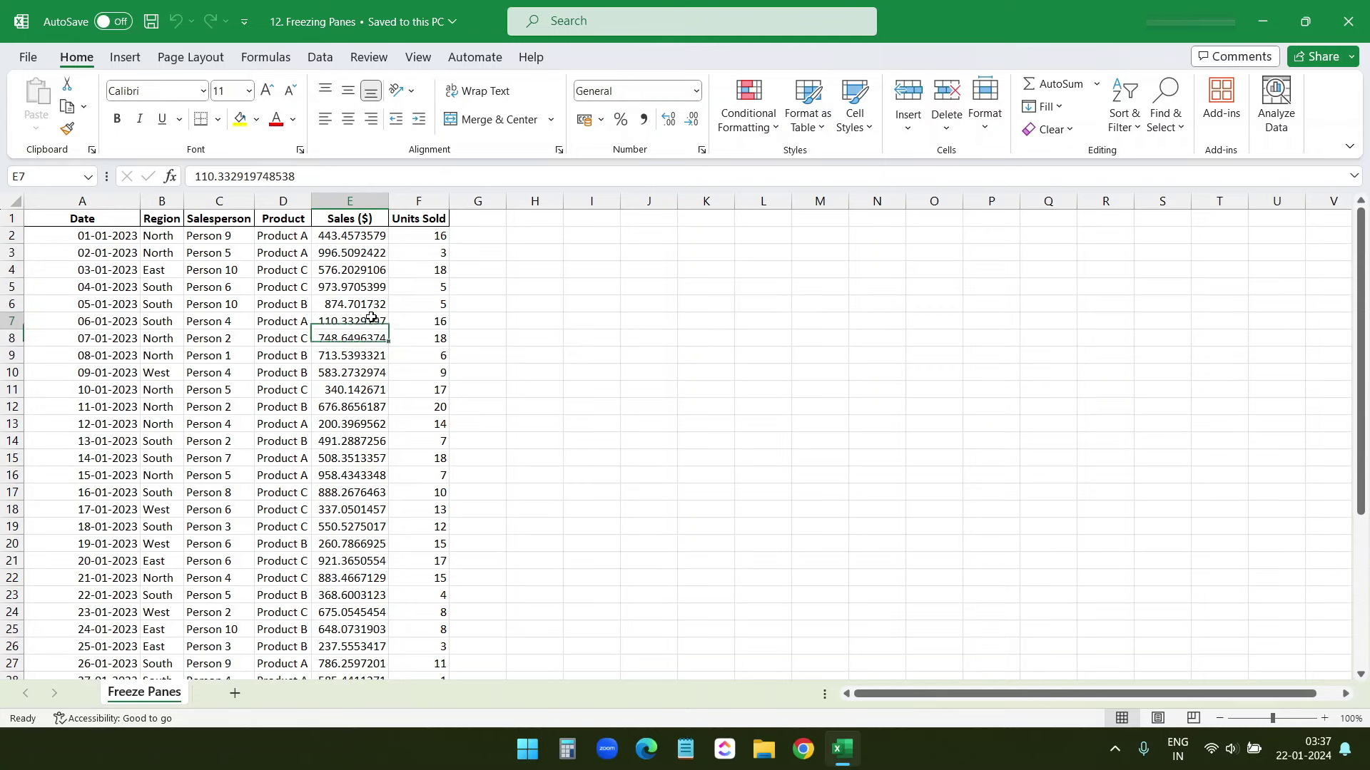
{"action": "left_click", "coordinate": [420, 59]}
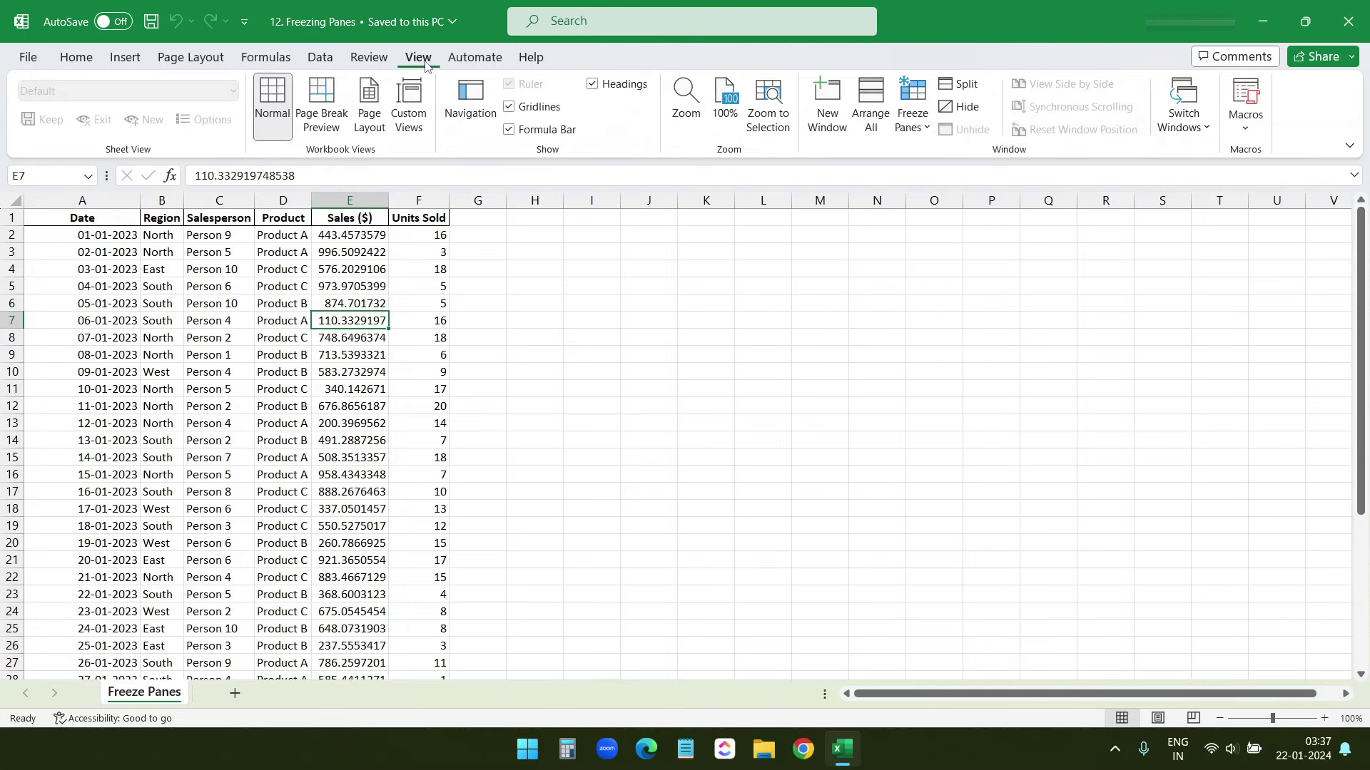
{"action": "left_click", "coordinate": [924, 137]}
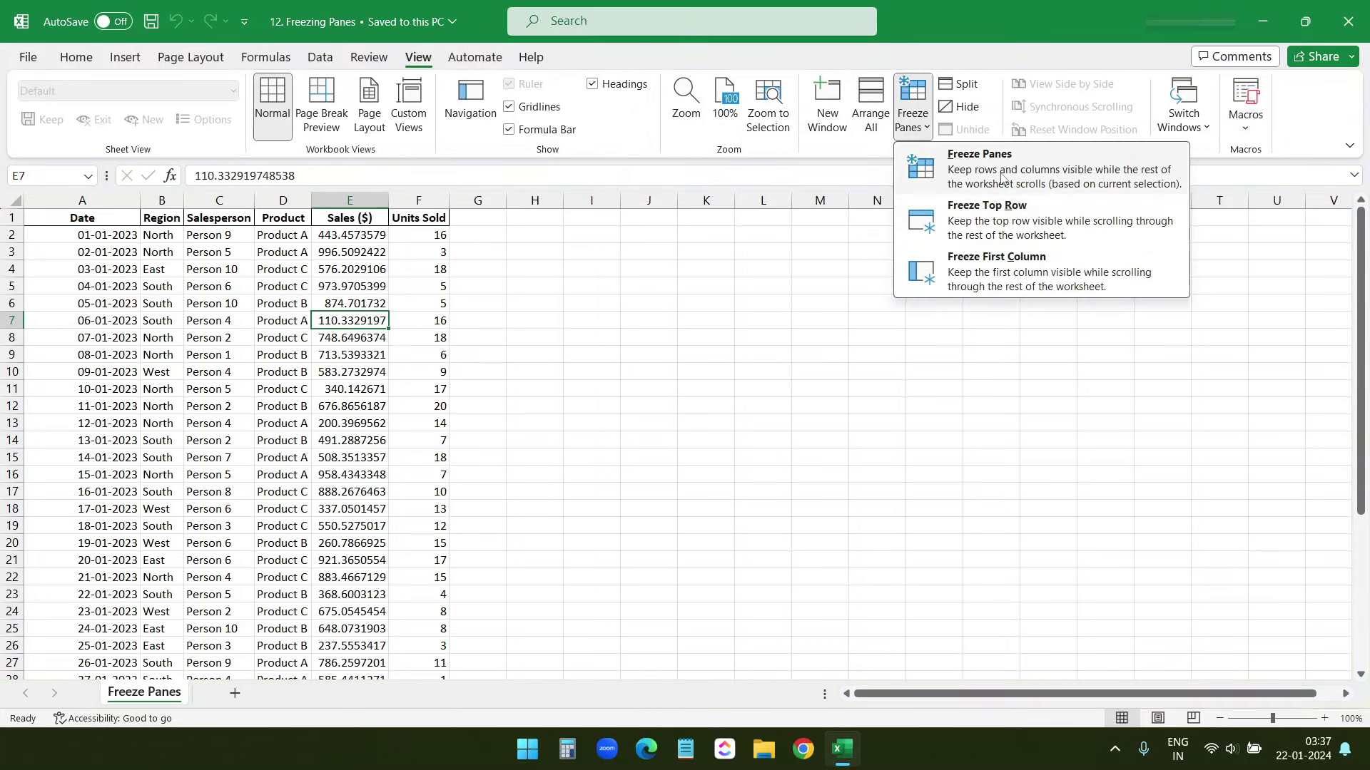
{"action": "left_click", "coordinate": [997, 229]}
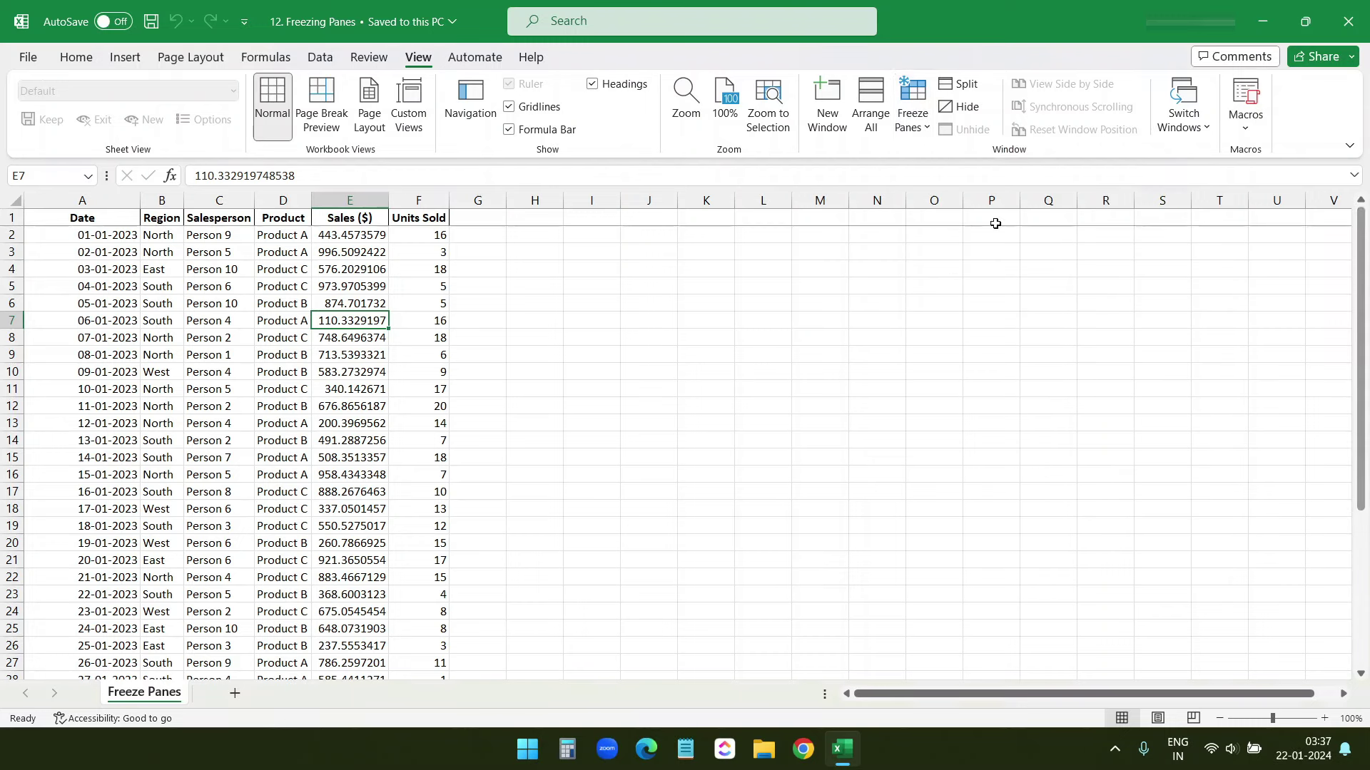
Scroll down and back up through the sales data to check the frozen header row.
{"action": "left_click", "coordinate": [7, 218]}
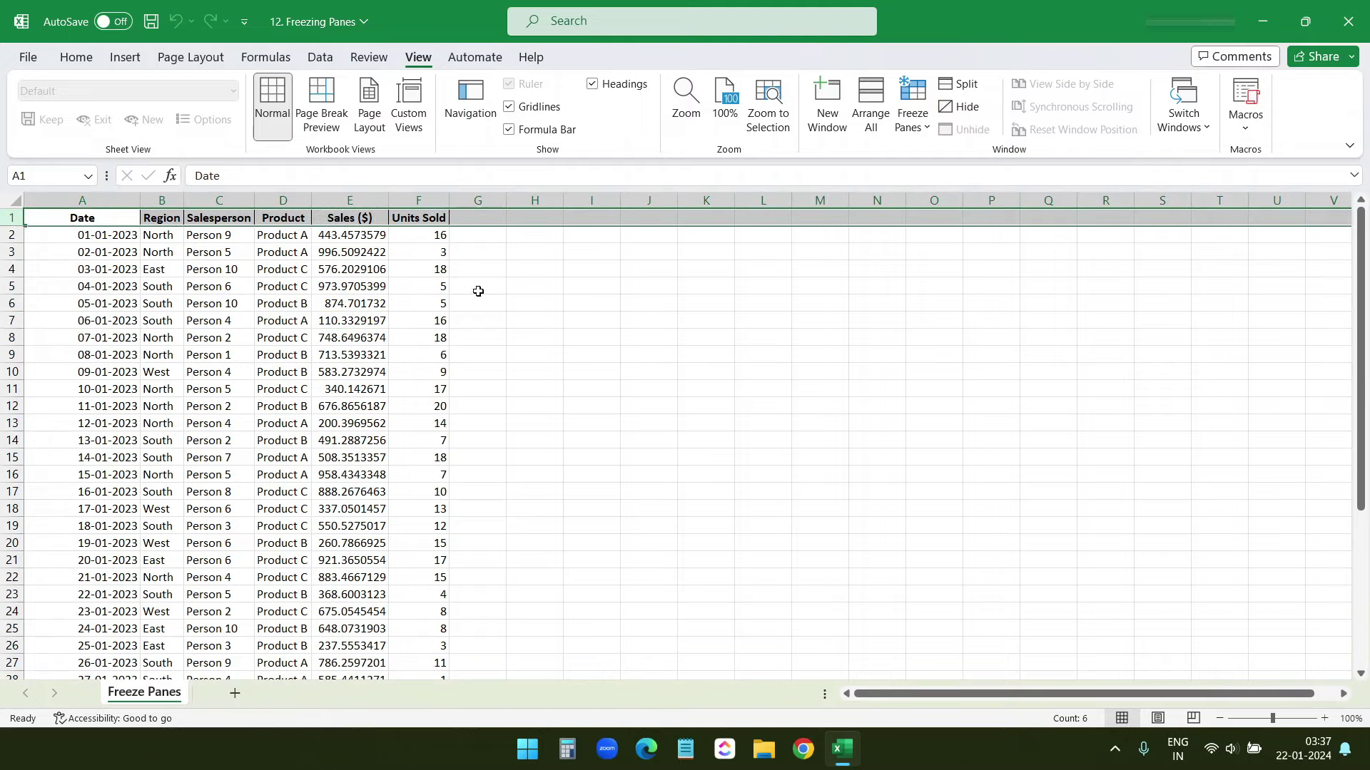
{"action": "left_click", "coordinate": [526, 288]}
{"action": "scroll", "coordinate": [526, 296], "scroll_direction": "down", "scroll_amount": 6}
{"action": "scroll", "coordinate": [526, 296], "scroll_direction": "up", "scroll_amount": 6}
{"action": "scroll", "coordinate": [556, 330], "scroll_direction": "down", "scroll_amount": 6}
{"action": "scroll", "coordinate": [556, 330], "scroll_direction": "up", "scroll_amount": 6}
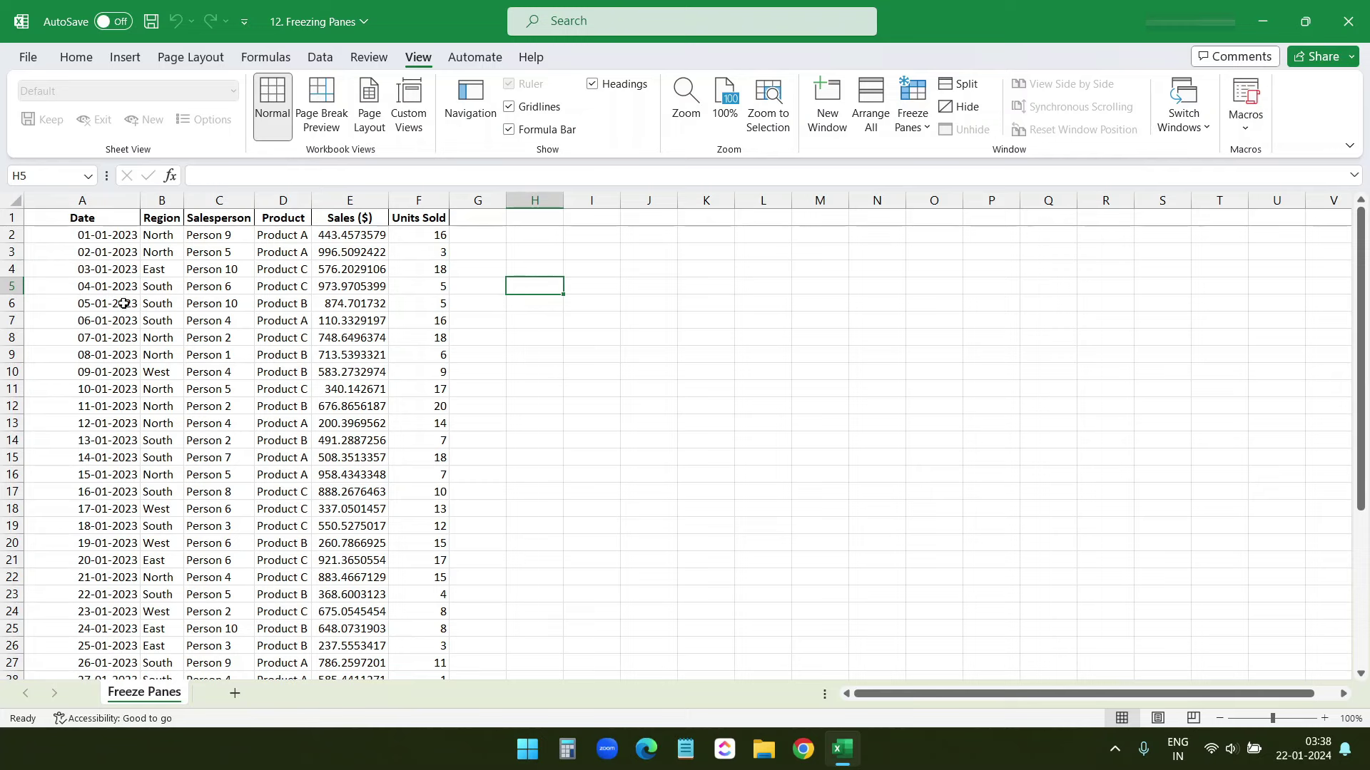
Freeze the first column, Date, of the sales sheet.
{"action": "left_click", "coordinate": [93, 201]}
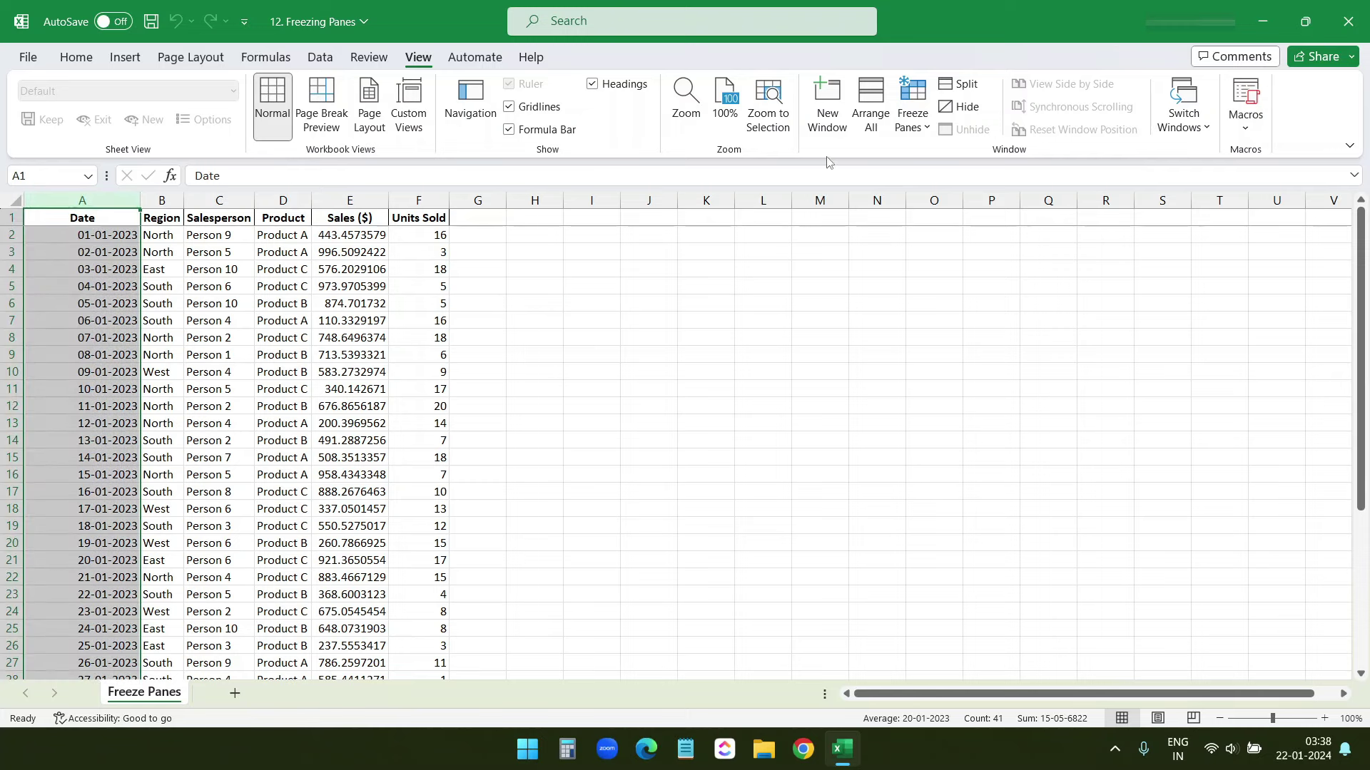
{"action": "left_click", "coordinate": [912, 124]}
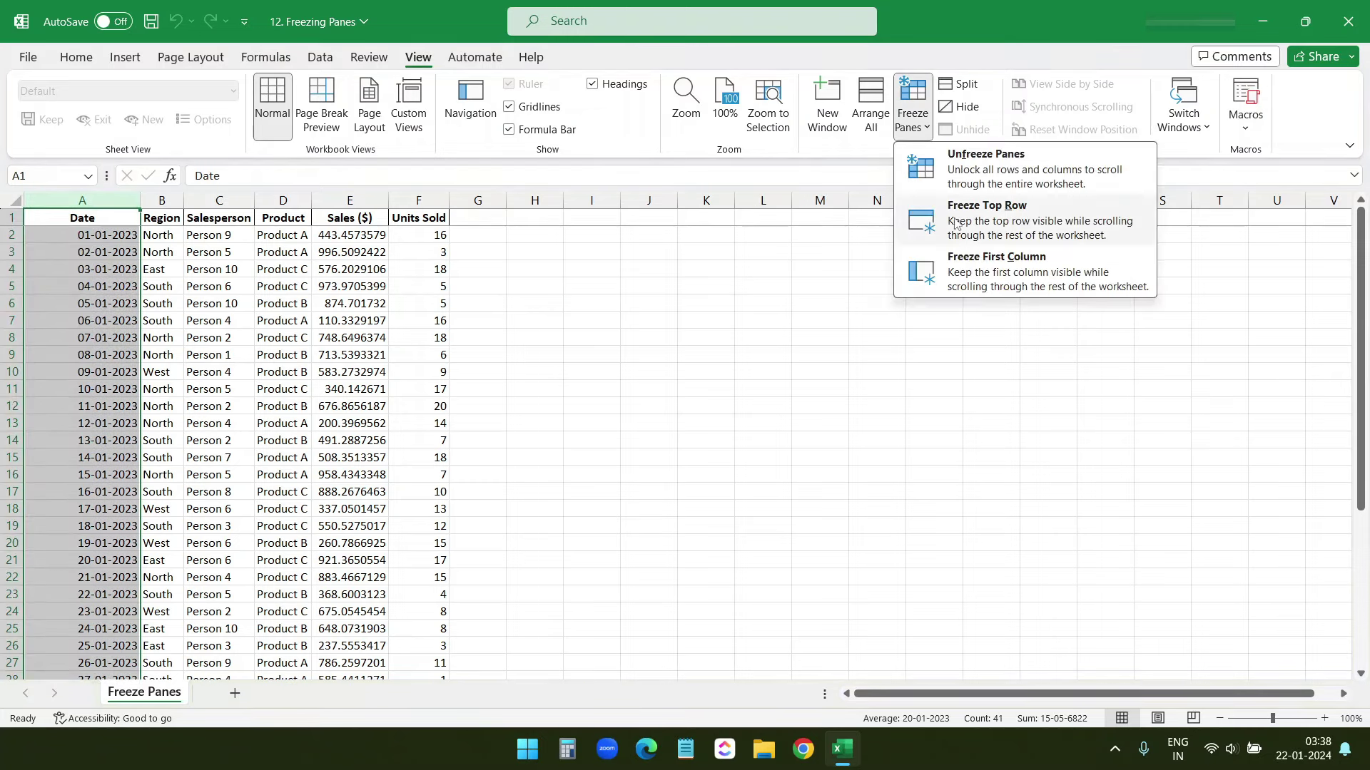
{"action": "left_click", "coordinate": [972, 275]}
Scroll the sales sheet sideways to check the frozen Date column.
{"action": "left_click", "coordinate": [187, 303]}
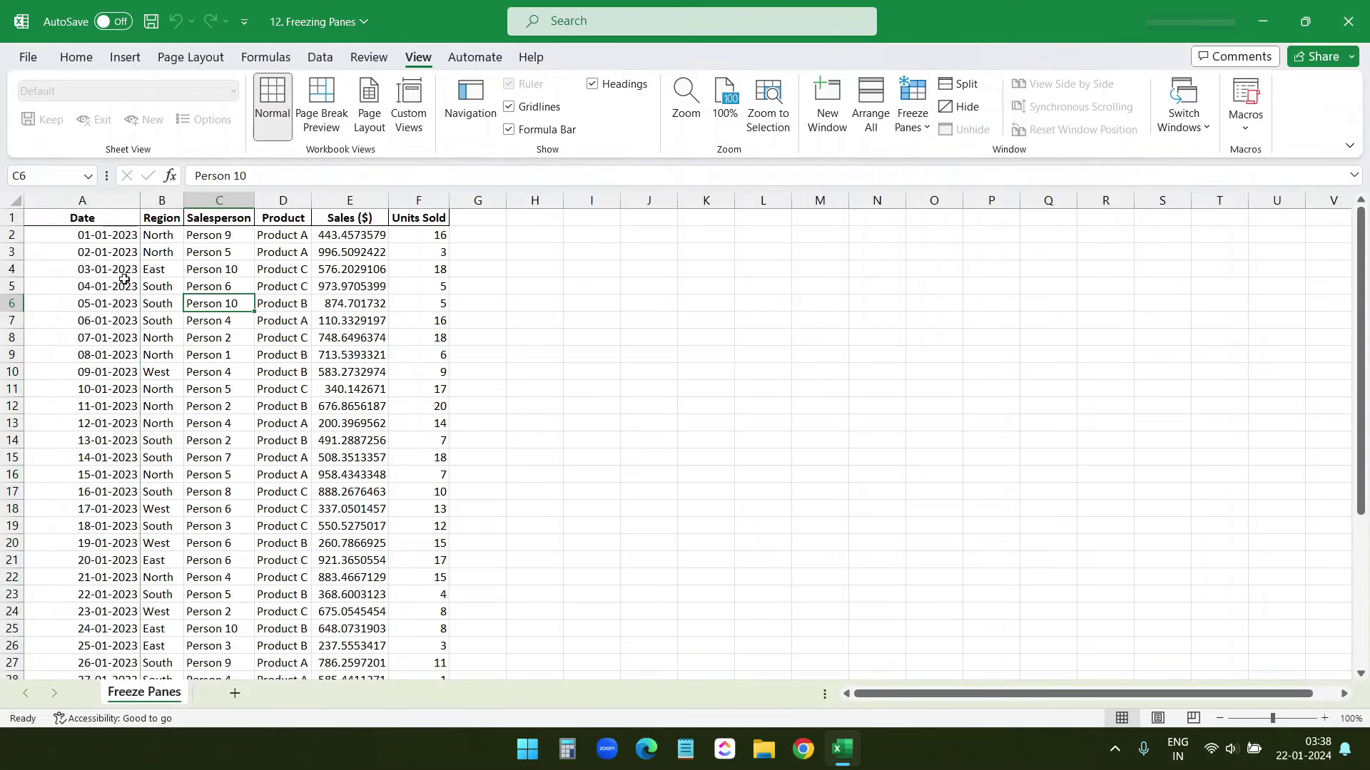
{"action": "left_click", "coordinate": [90, 195]}
{"action": "left_click", "coordinate": [476, 474]}
{"action": "left_click_drag", "start_coordinate": [1074, 693], "coordinate": [1248, 678]}
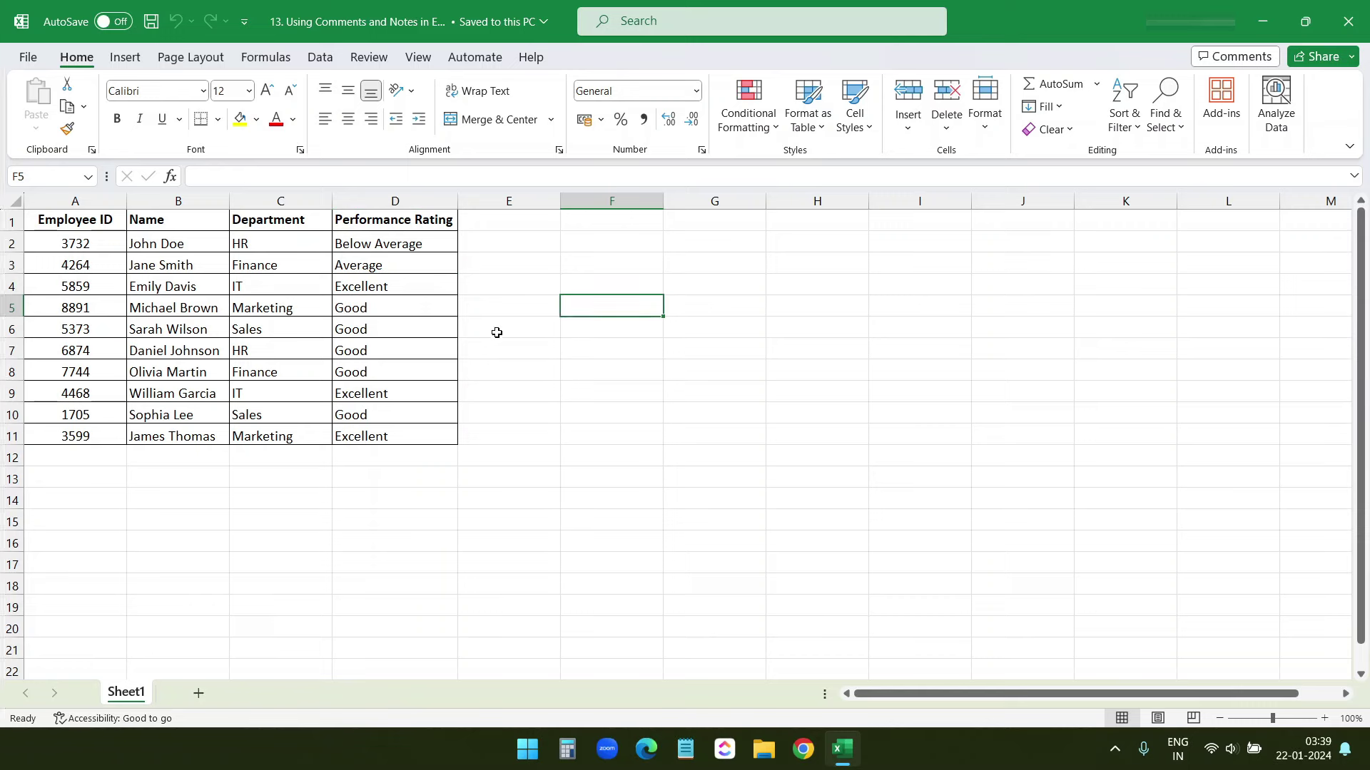
Post the new comment "Needs improvment" on the Performance Rating header in cell D1.
{"action": "left_click", "coordinate": [440, 333]}
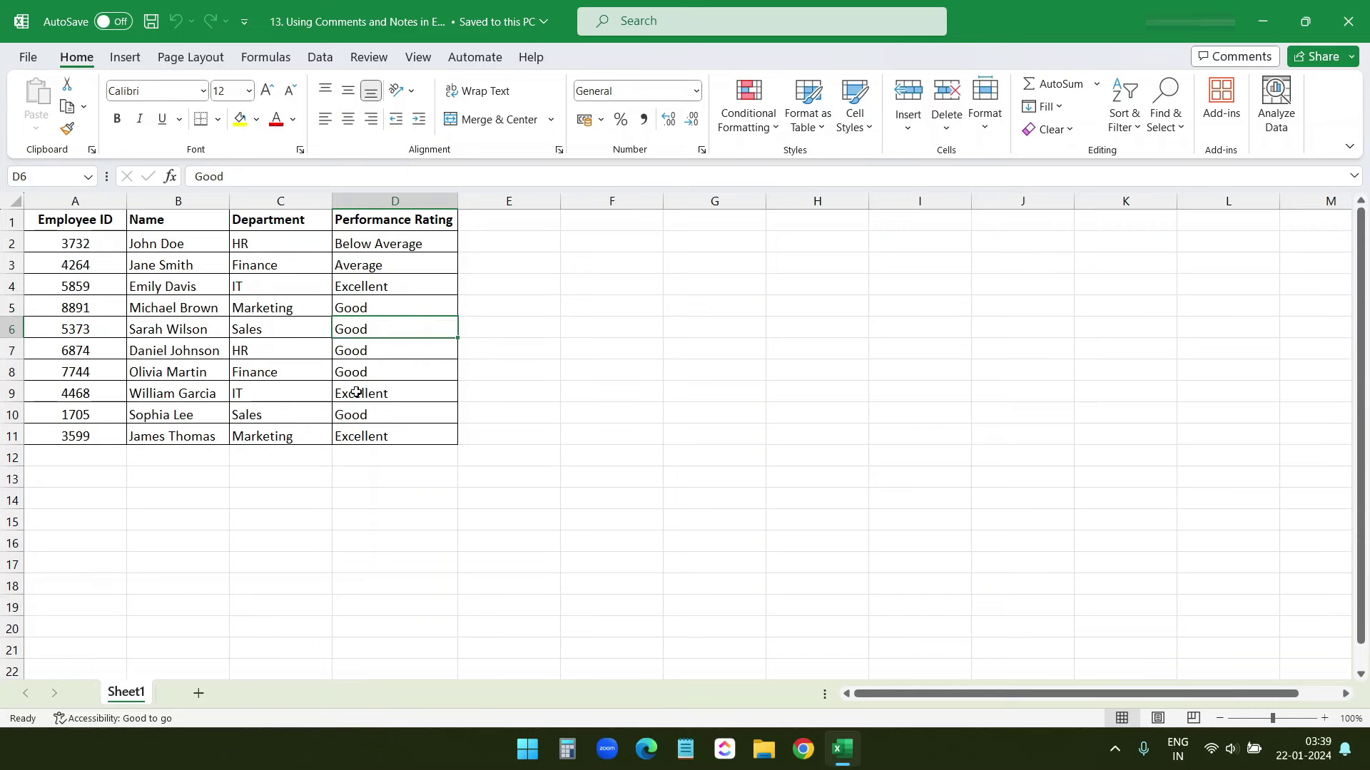
{"action": "left_click", "coordinate": [521, 223]}
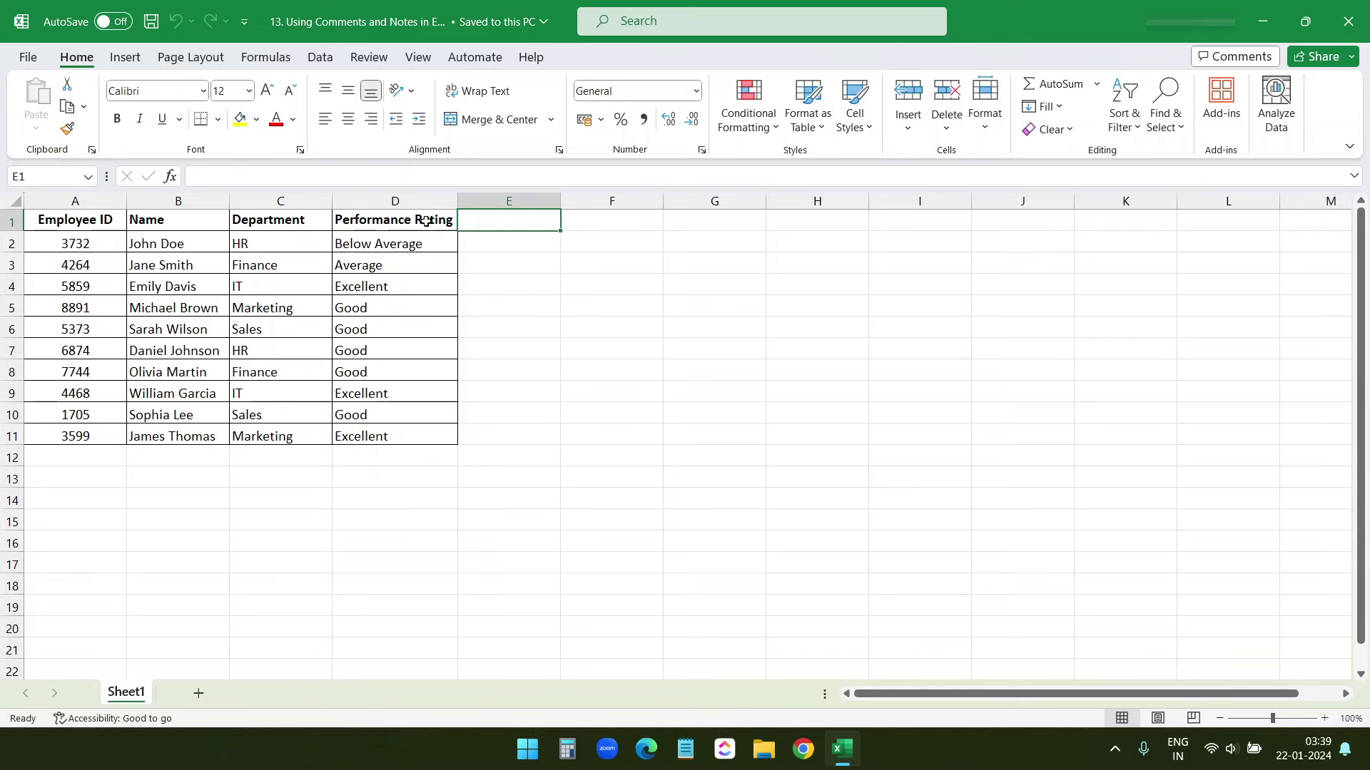
{"action": "left_click", "coordinate": [426, 221]}
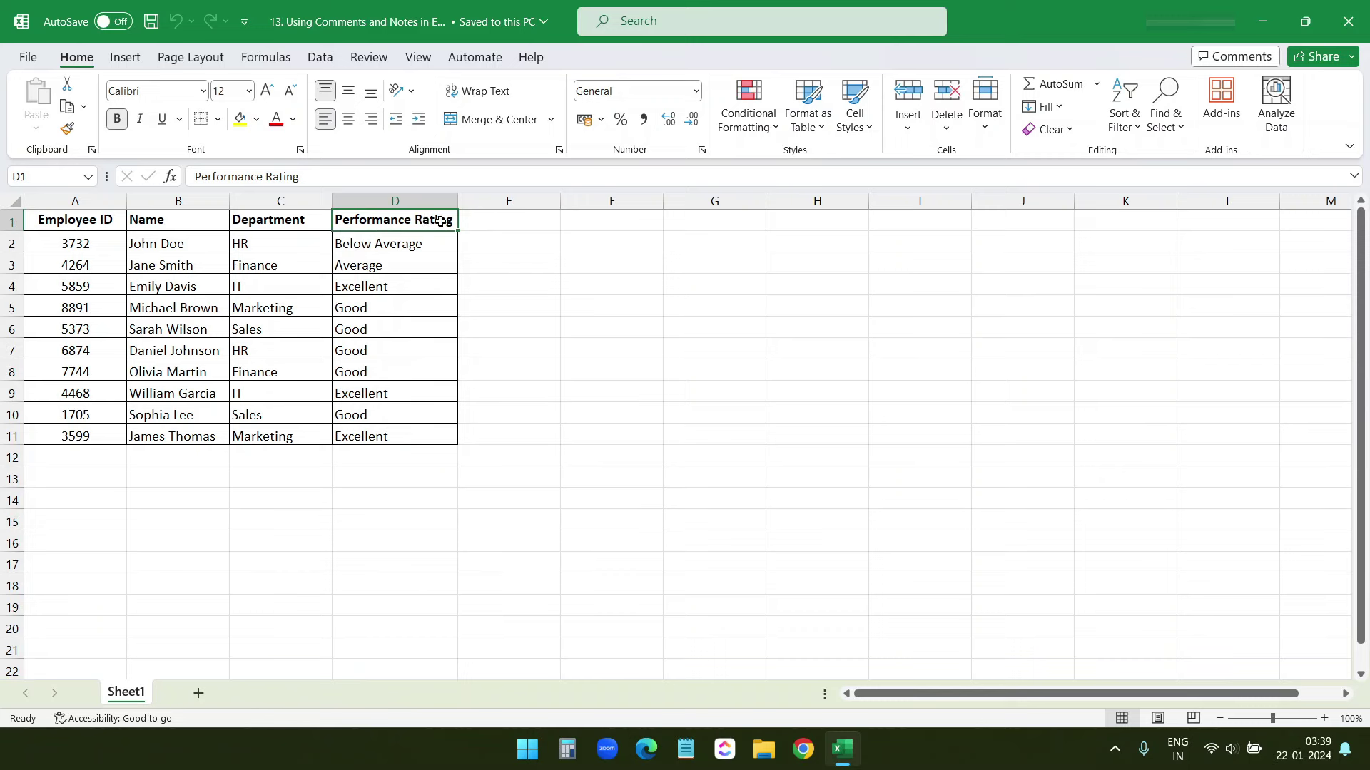
{"action": "right_click", "coordinate": [442, 221]}
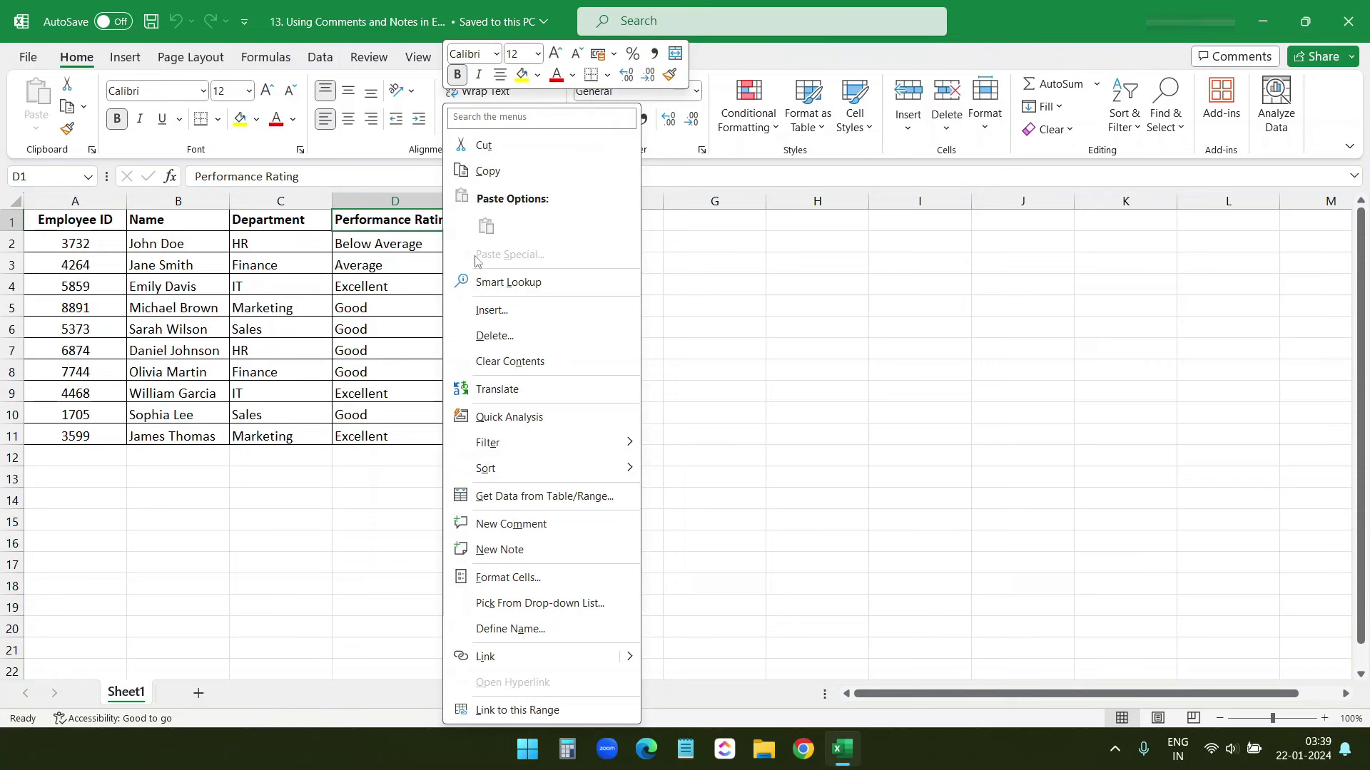
{"action": "left_click", "coordinate": [511, 526]}
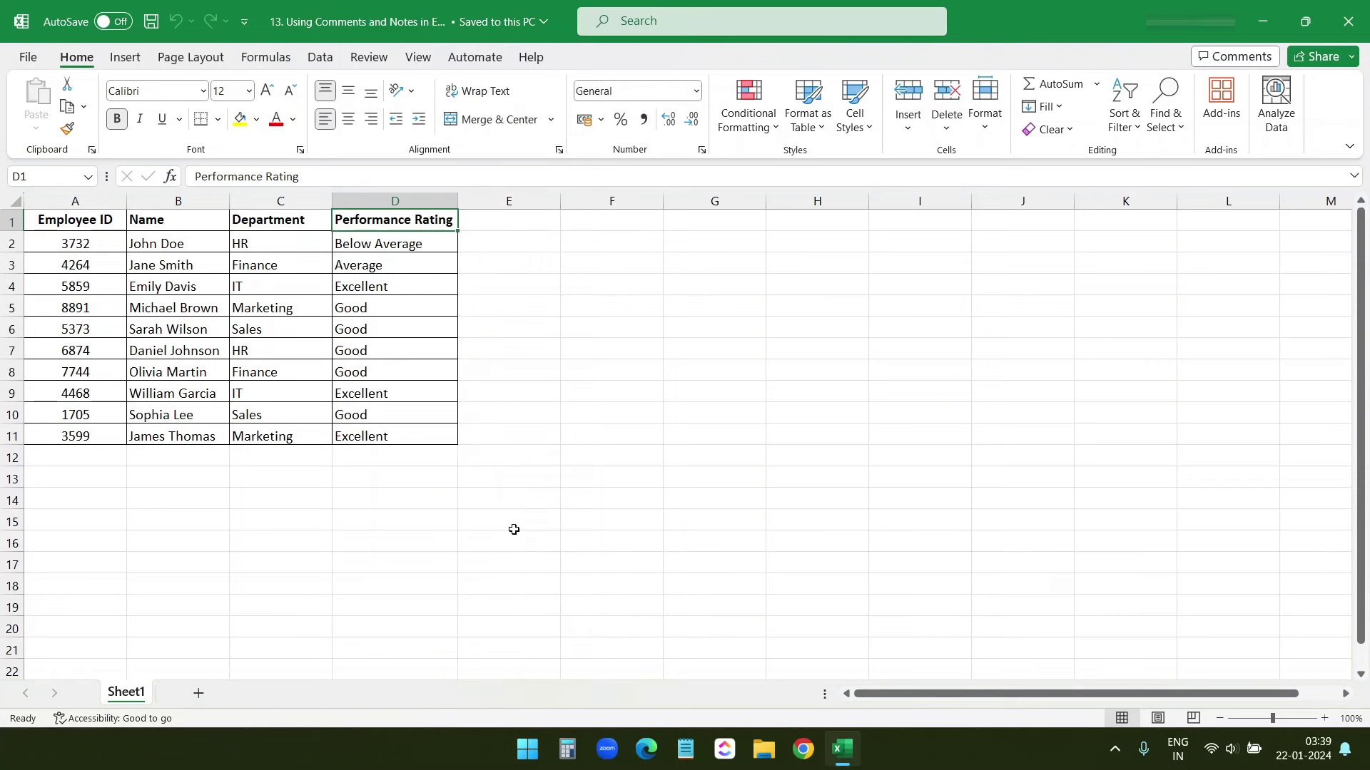
{"action": "type", "text": "N"}
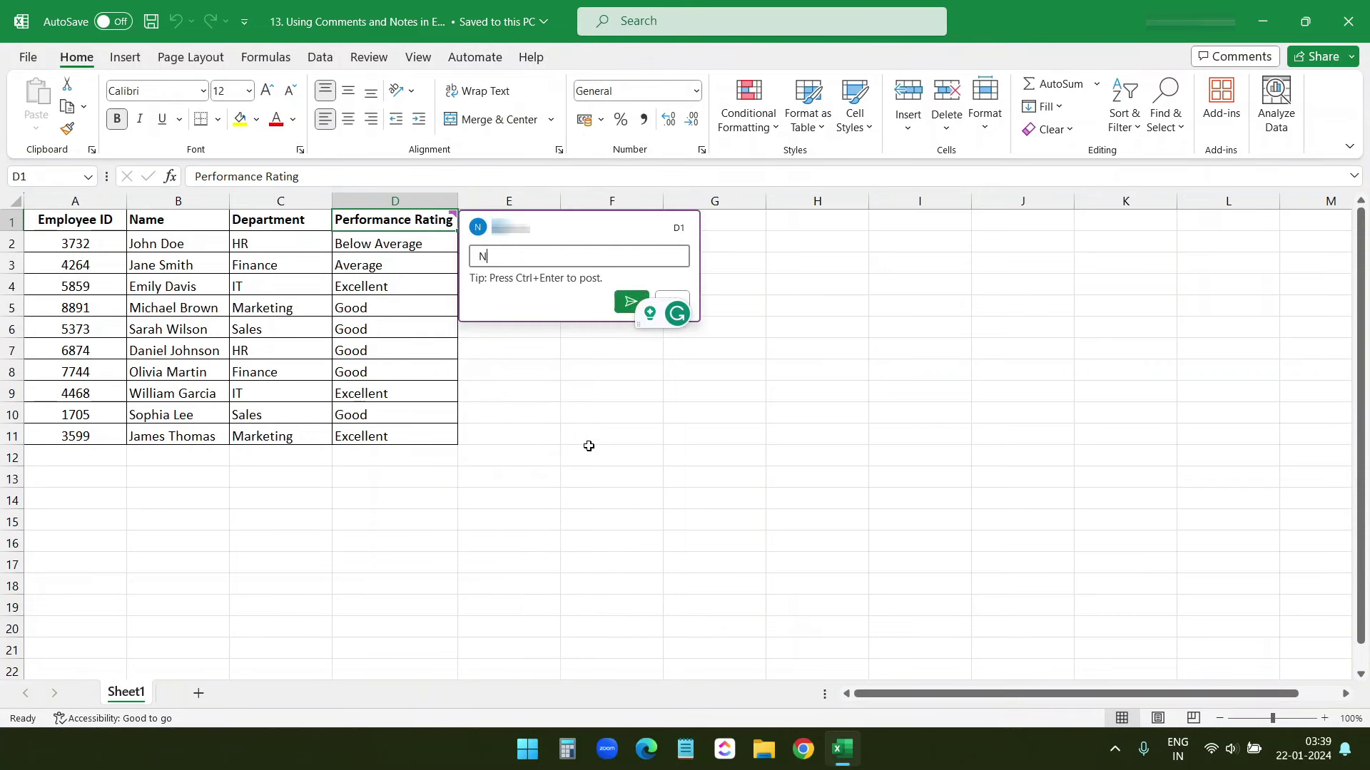
{"action": "type", "text": "eeds improvment"}
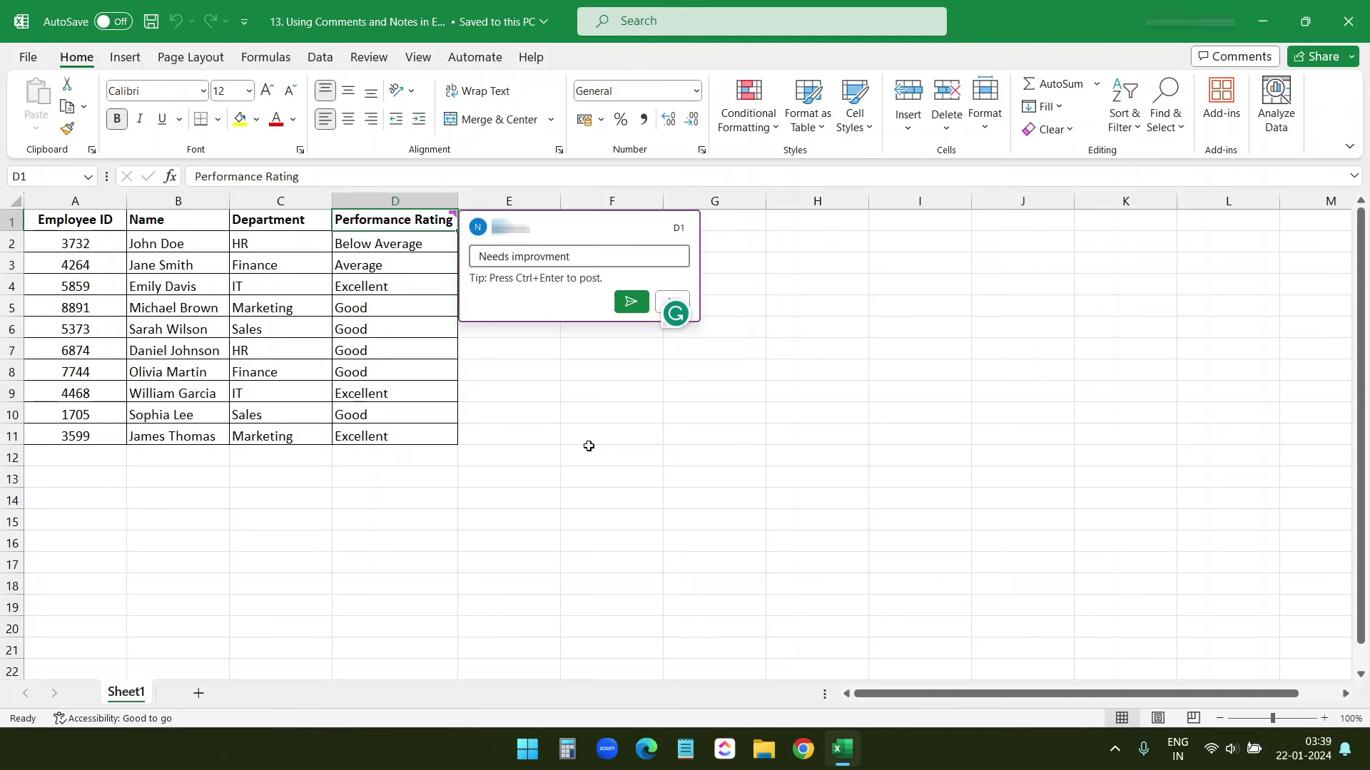
{"action": "key", "text": "ctrl+Return"}
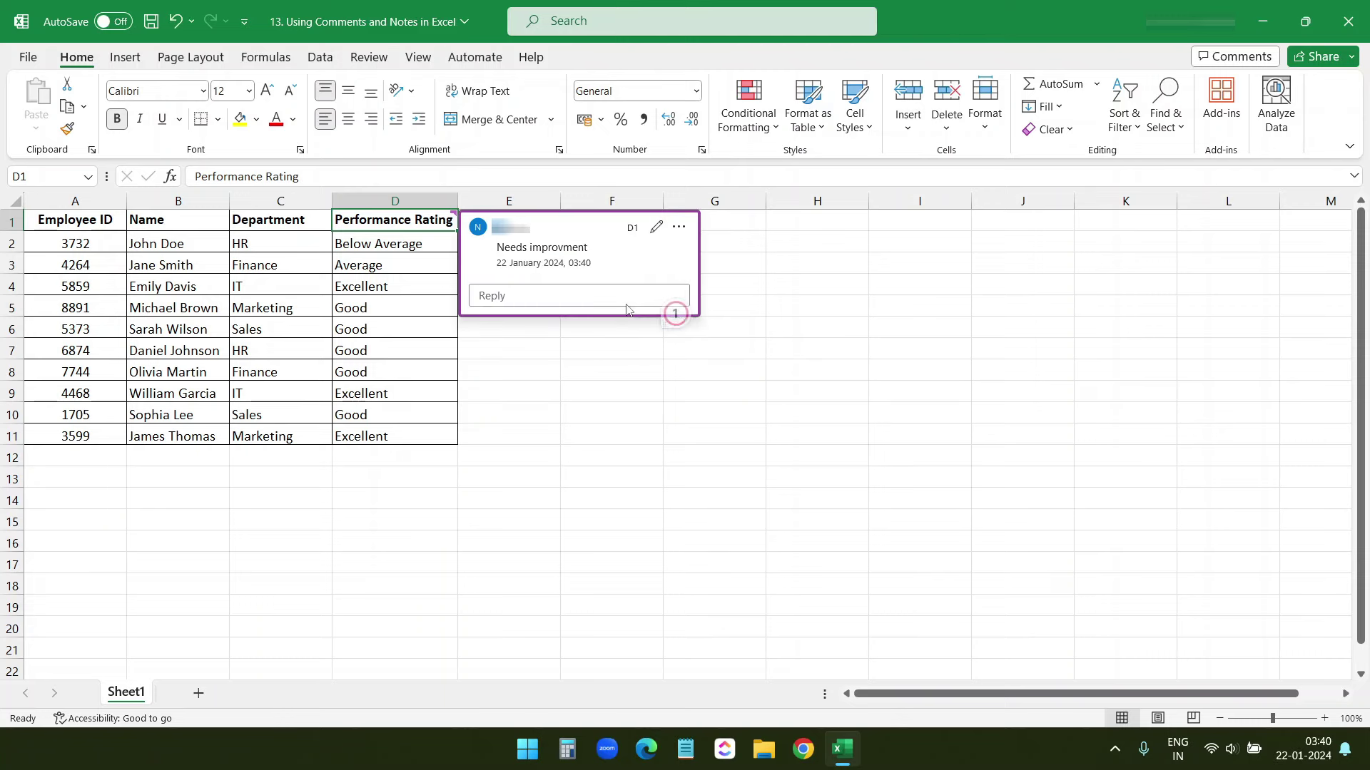
Close the comment card and display the comment on cell D1 again to read it.
{"action": "left_click", "coordinate": [532, 280]}
{"action": "left_click", "coordinate": [433, 224]}
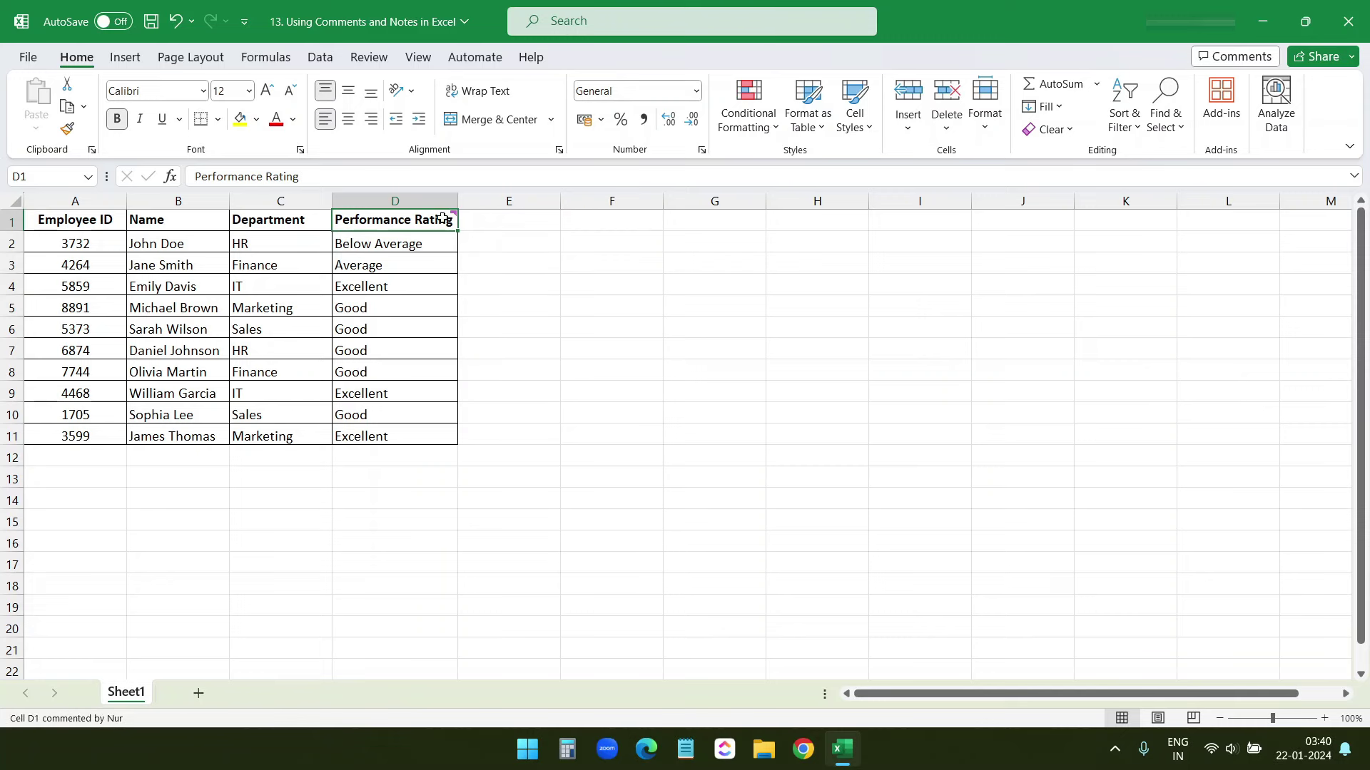
{"action": "left_click", "coordinate": [547, 350]}
{"action": "mouse_move", "coordinate": [437, 228]}
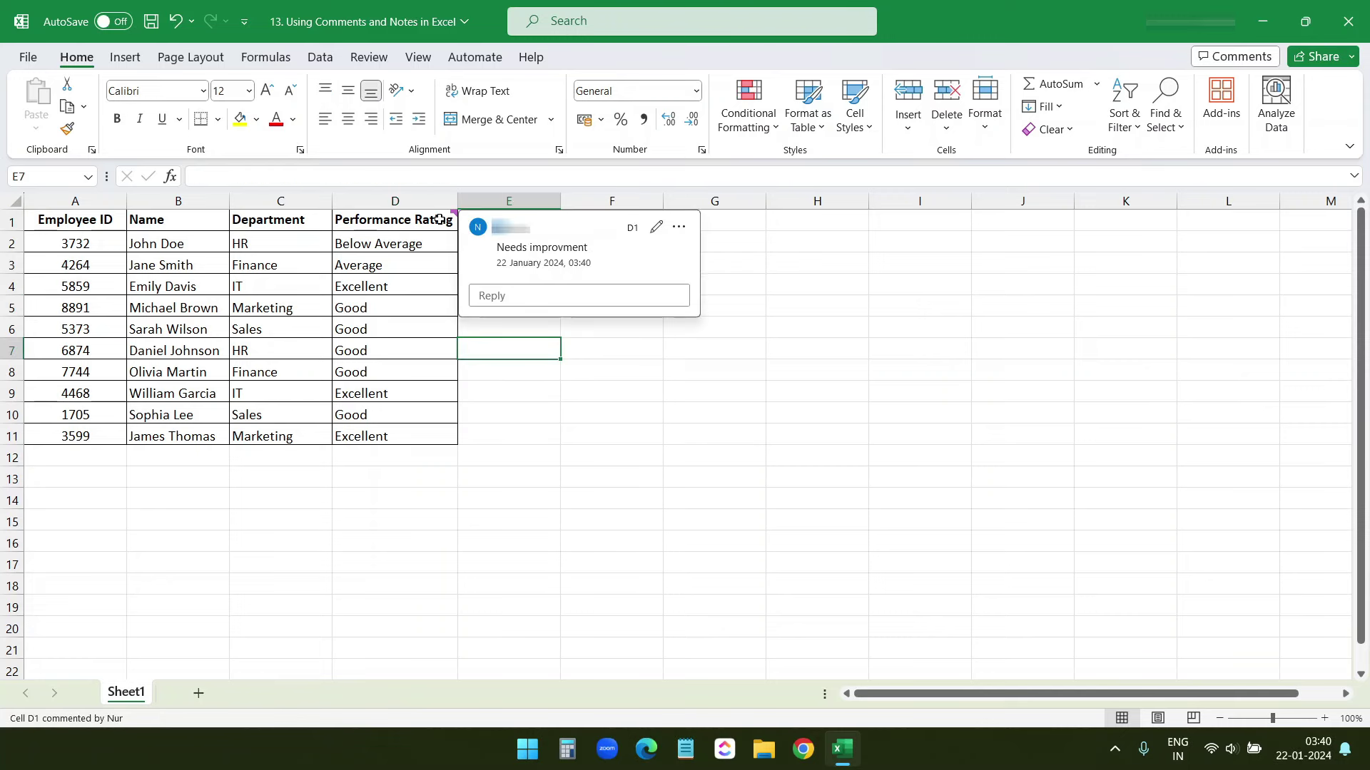
Post the reply "Hello" to the comment on the Performance Rating header in cell D1 and close the comment card.
{"action": "left_click", "coordinate": [428, 227]}
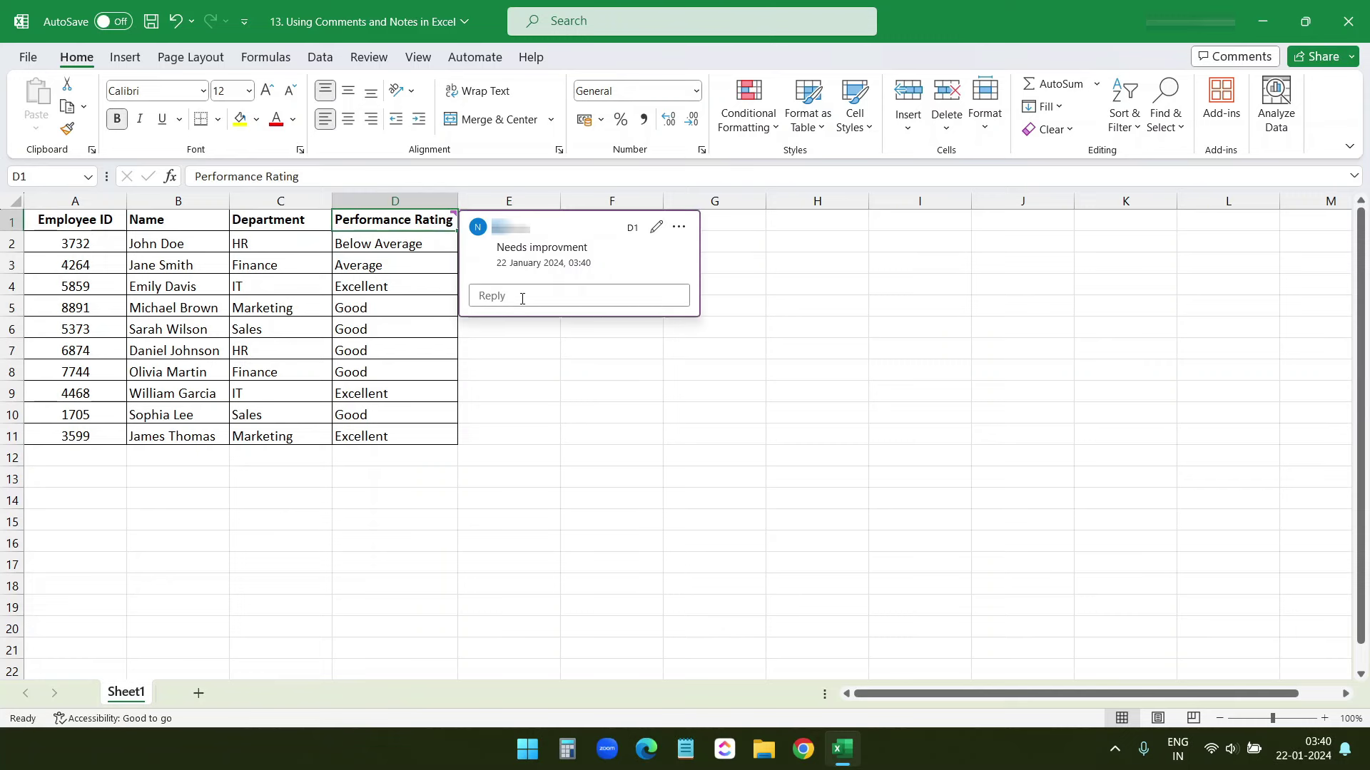
{"action": "left_click", "coordinate": [545, 298]}
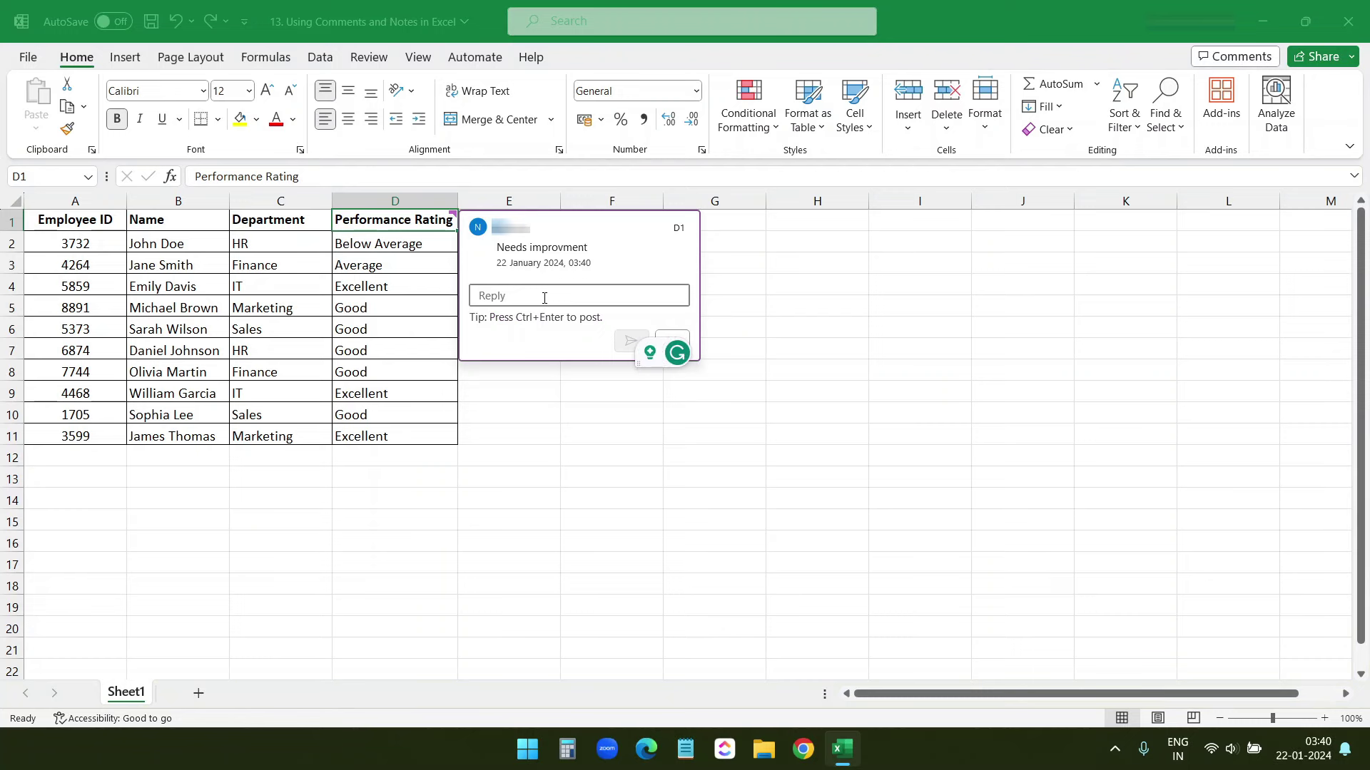
{"action": "type", "text": "Hello"}
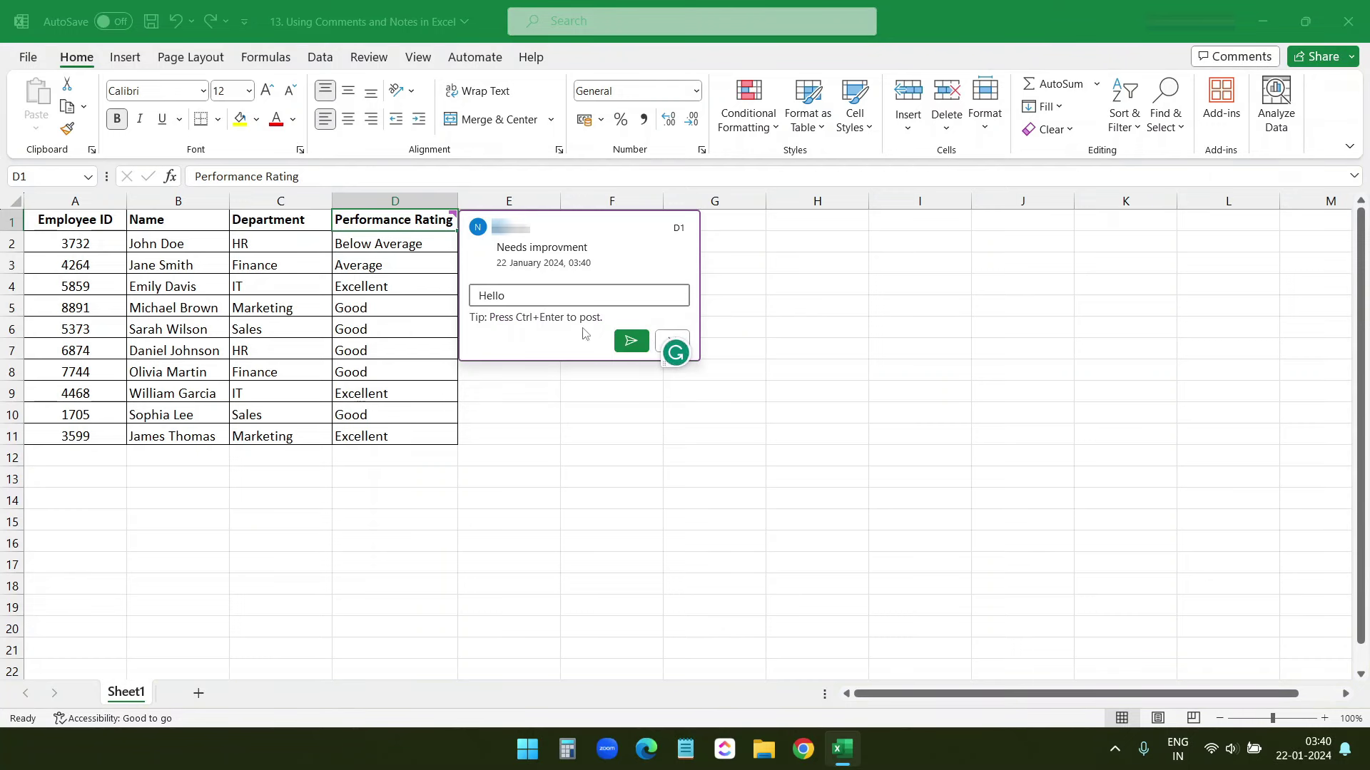
{"action": "left_click", "coordinate": [632, 342]}
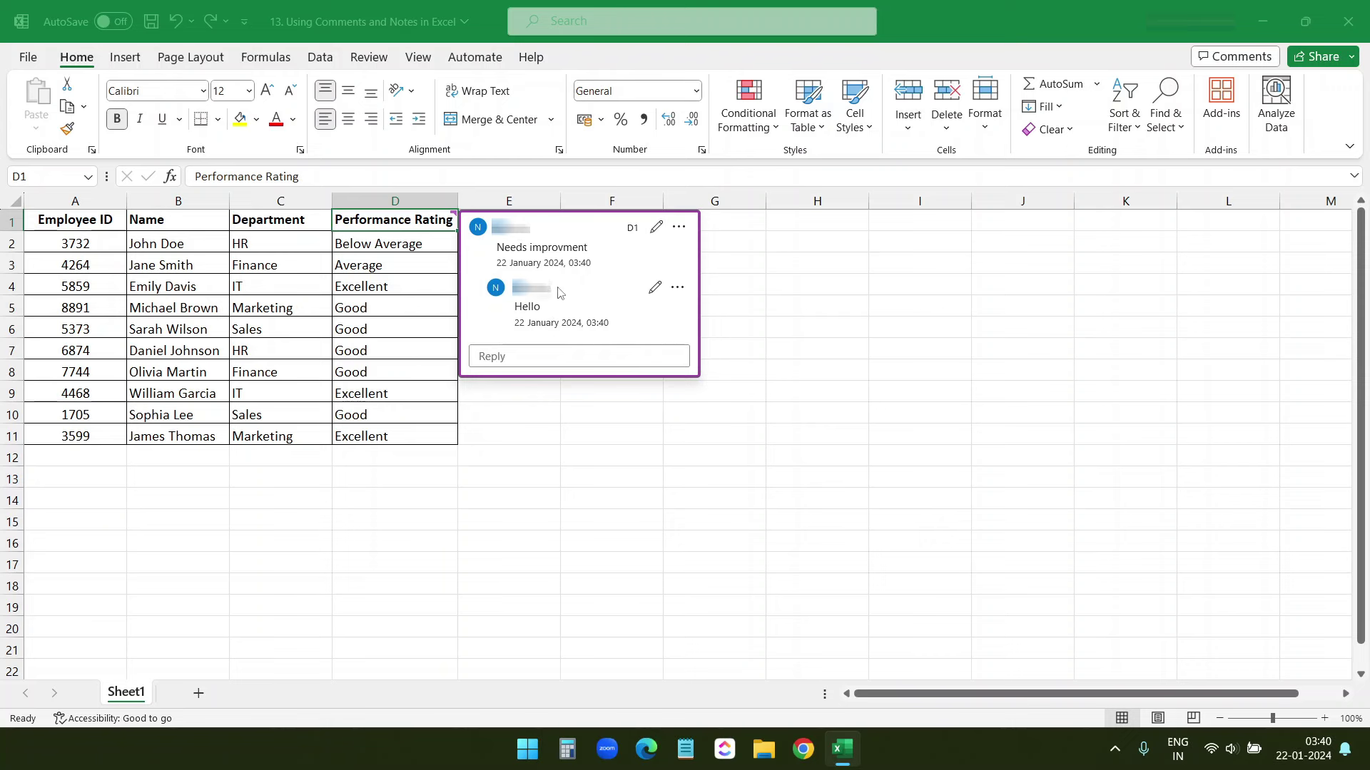
{"action": "left_click", "coordinate": [581, 432]}
Add a new note reading "Hello, this is a sample note." to the rating in cell D8.
{"action": "left_click", "coordinate": [417, 367]}
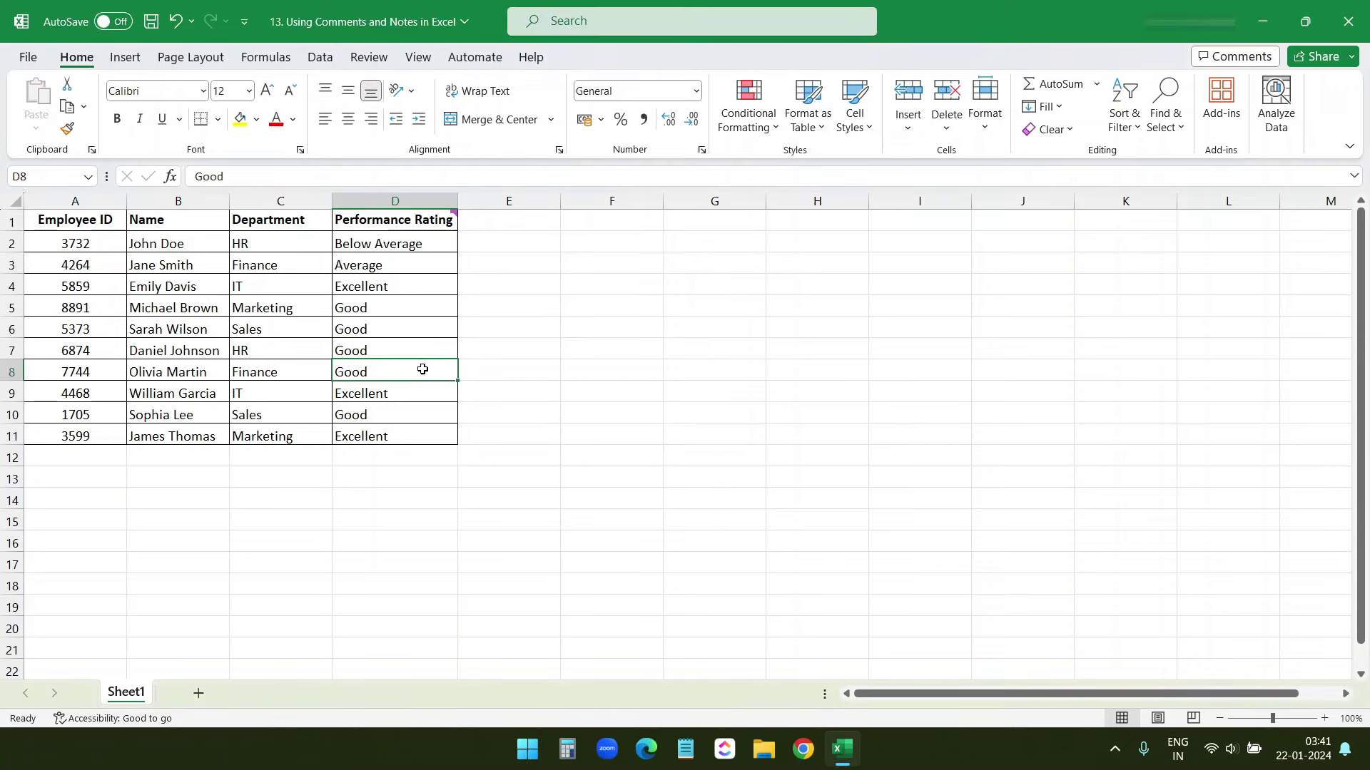
{"action": "right_click", "coordinate": [428, 370]}
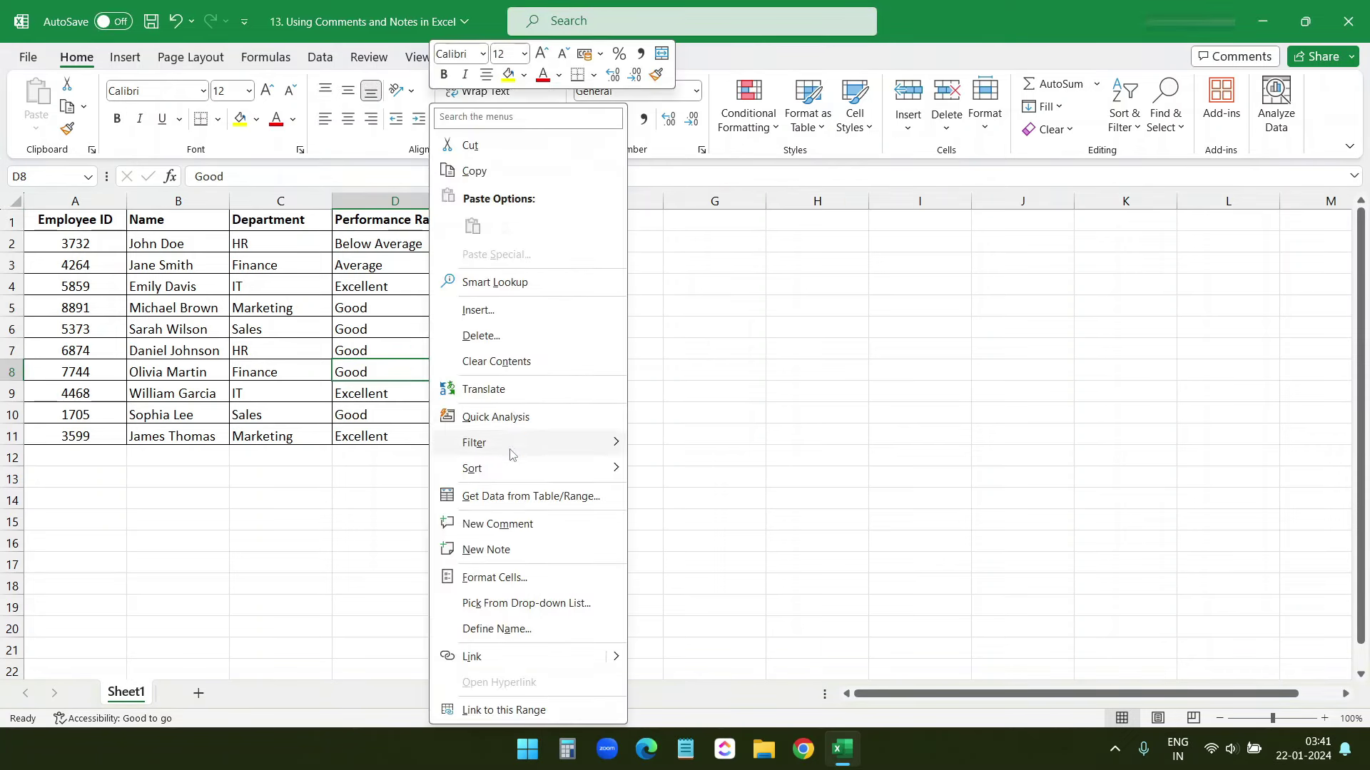
{"action": "left_click", "coordinate": [499, 551]}
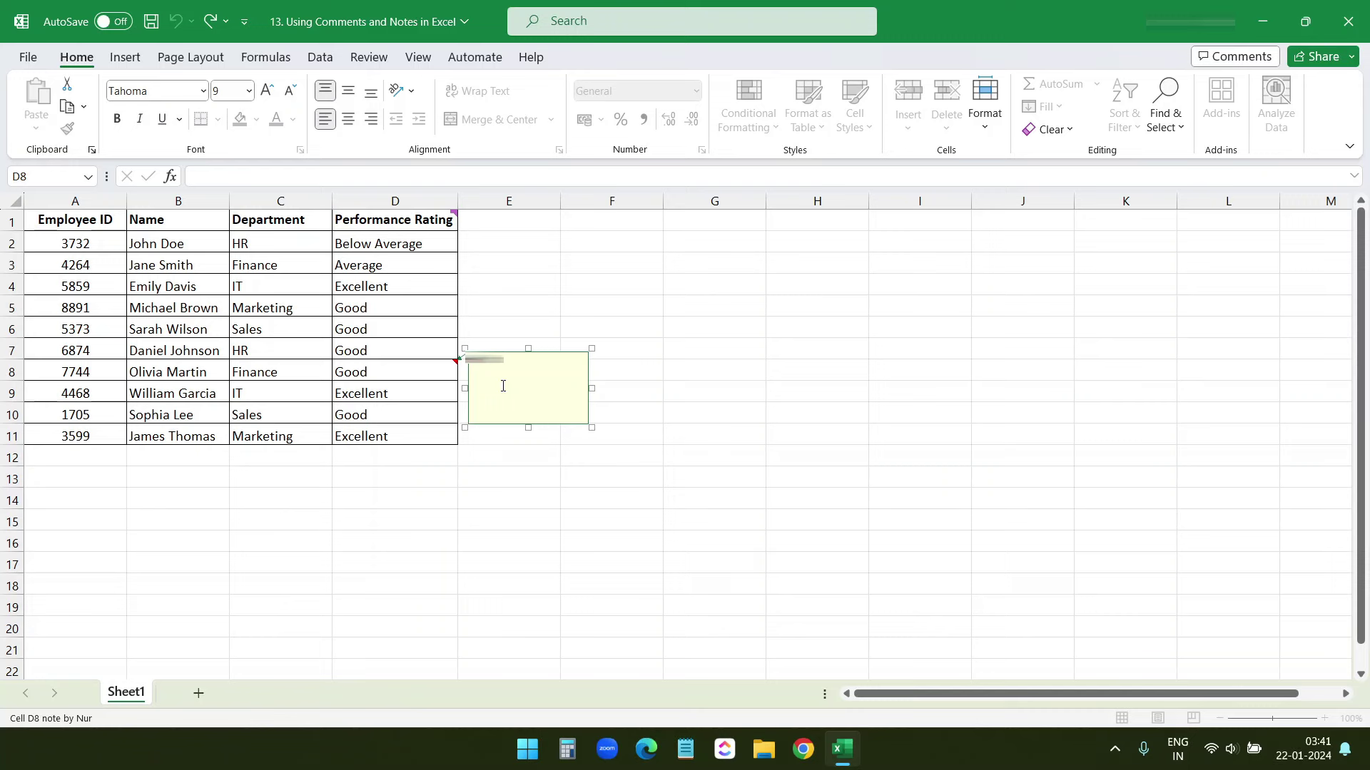
{"action": "type", "text": "Hello, this is a sample note."}
{"action": "left_click", "coordinate": [639, 388]}
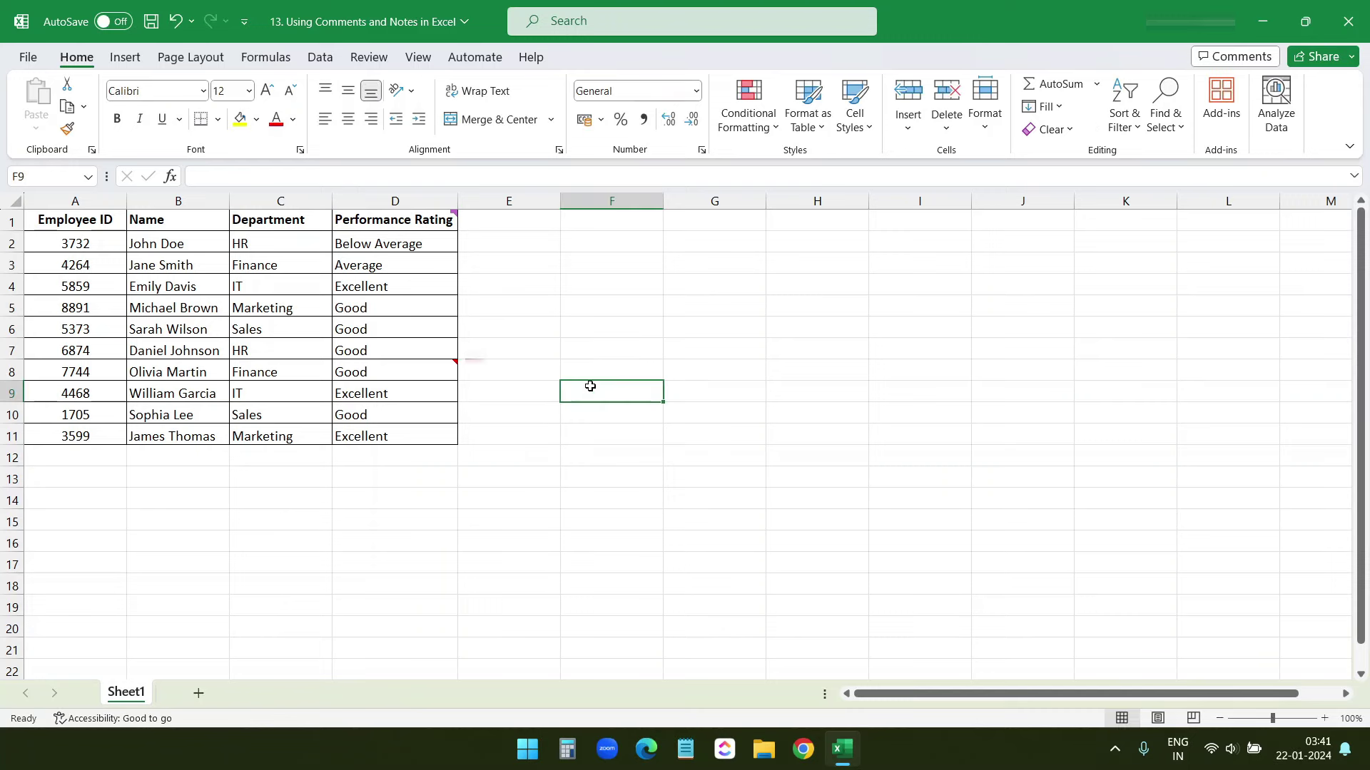
Display the note on cell D8 and the comment thread on cell D1 to compare the two, and close them.
{"action": "mouse_move", "coordinate": [437, 368]}
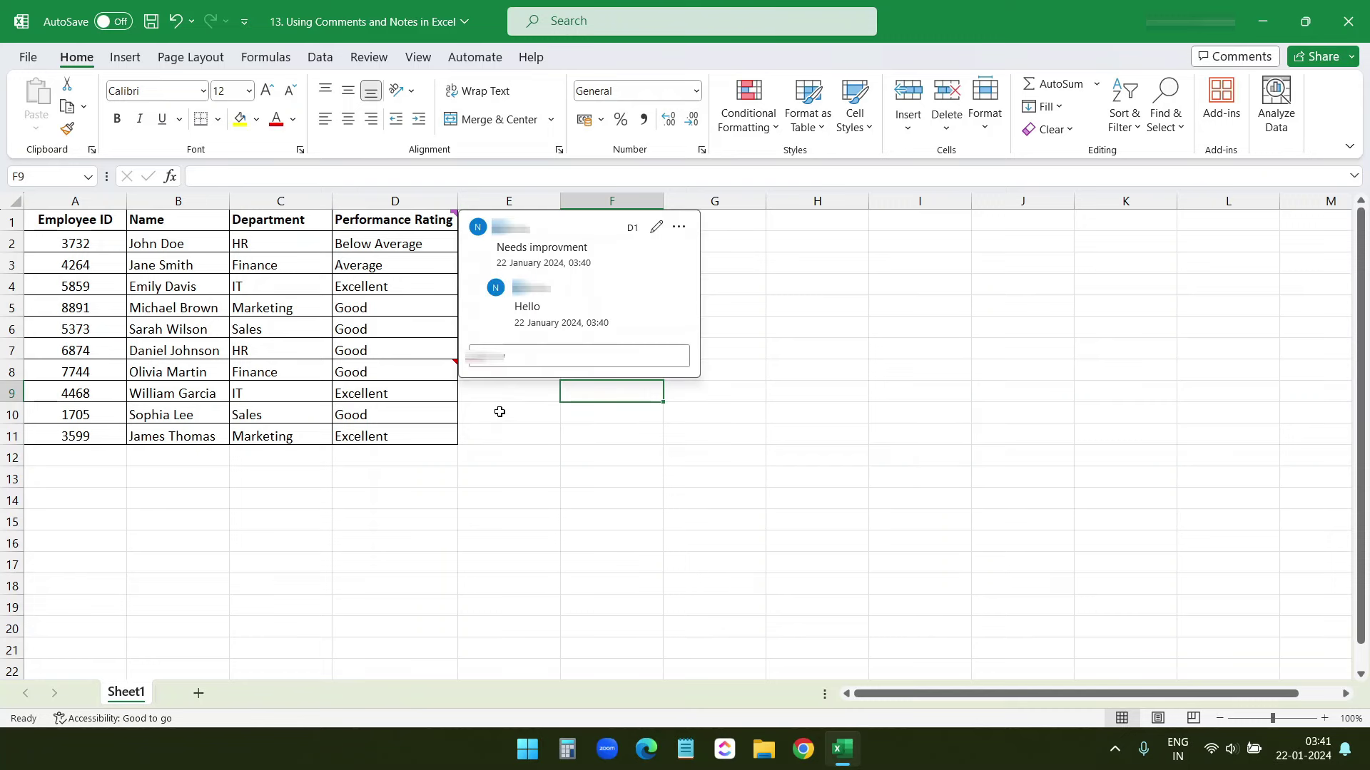
{"action": "left_click", "coordinate": [491, 407]}
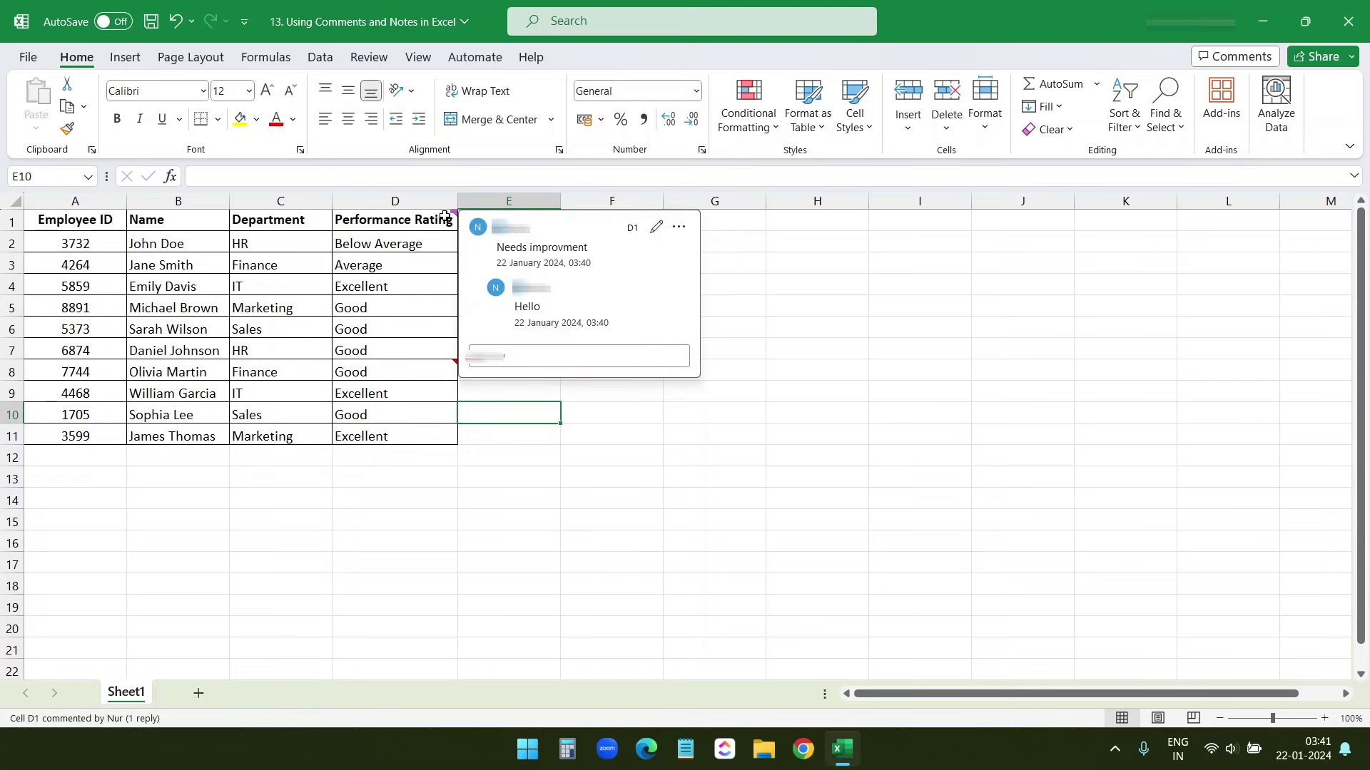
{"action": "left_click", "coordinate": [603, 437]}
{"action": "left_click", "coordinate": [555, 306]}
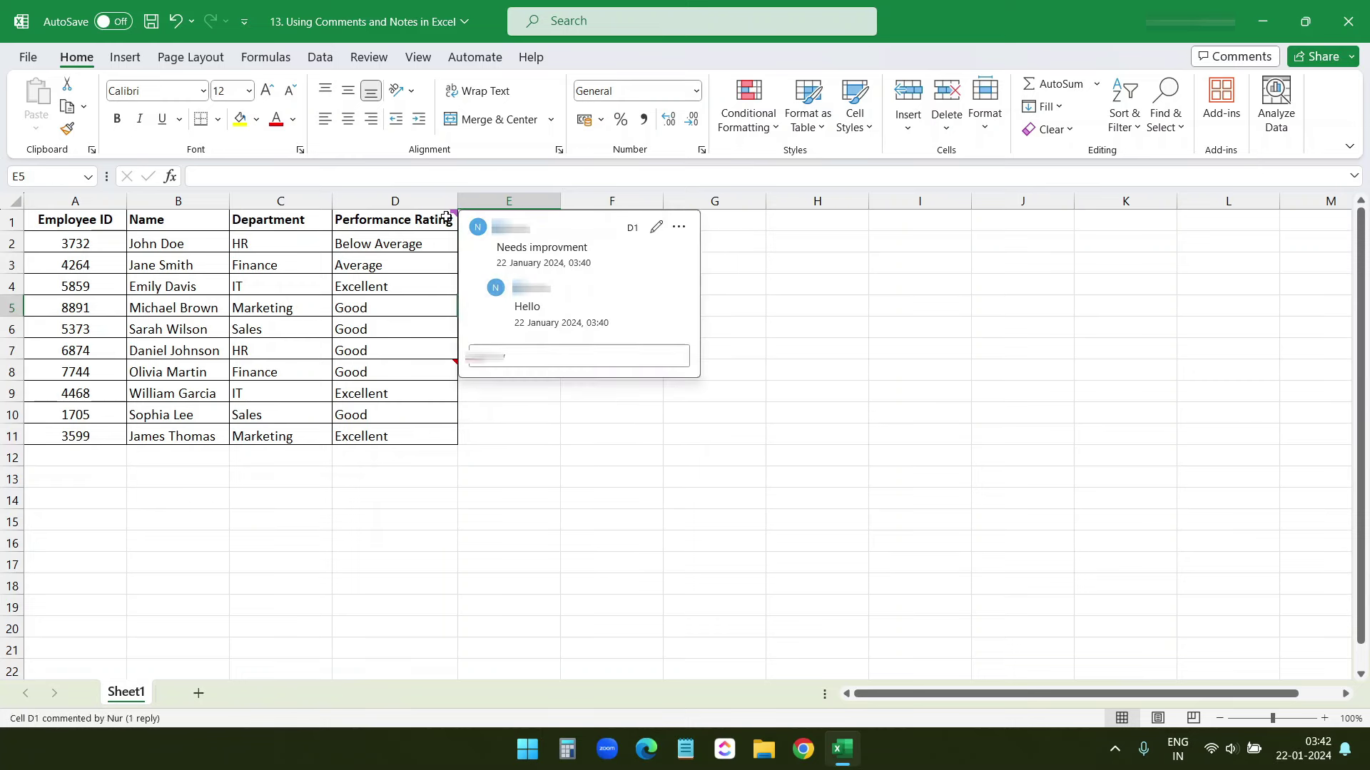
{"action": "left_click", "coordinate": [666, 328]}
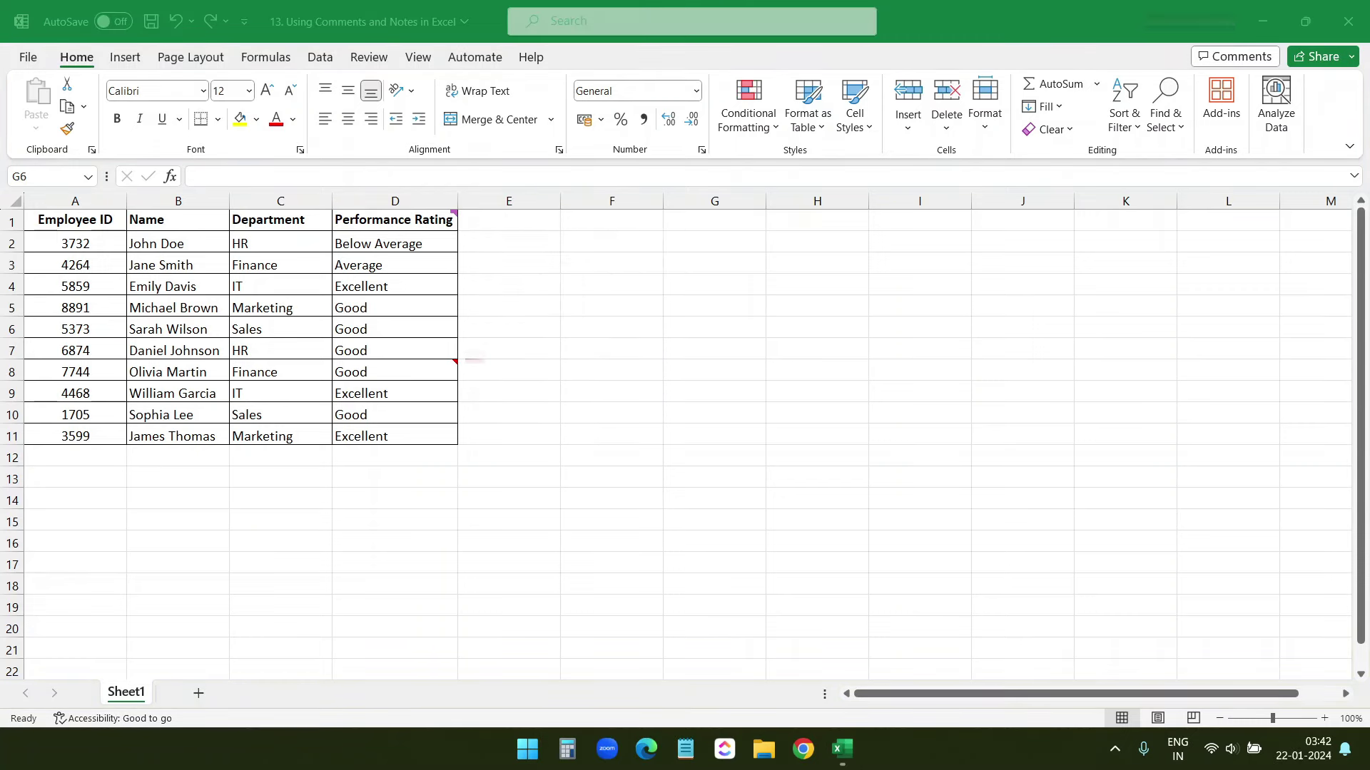